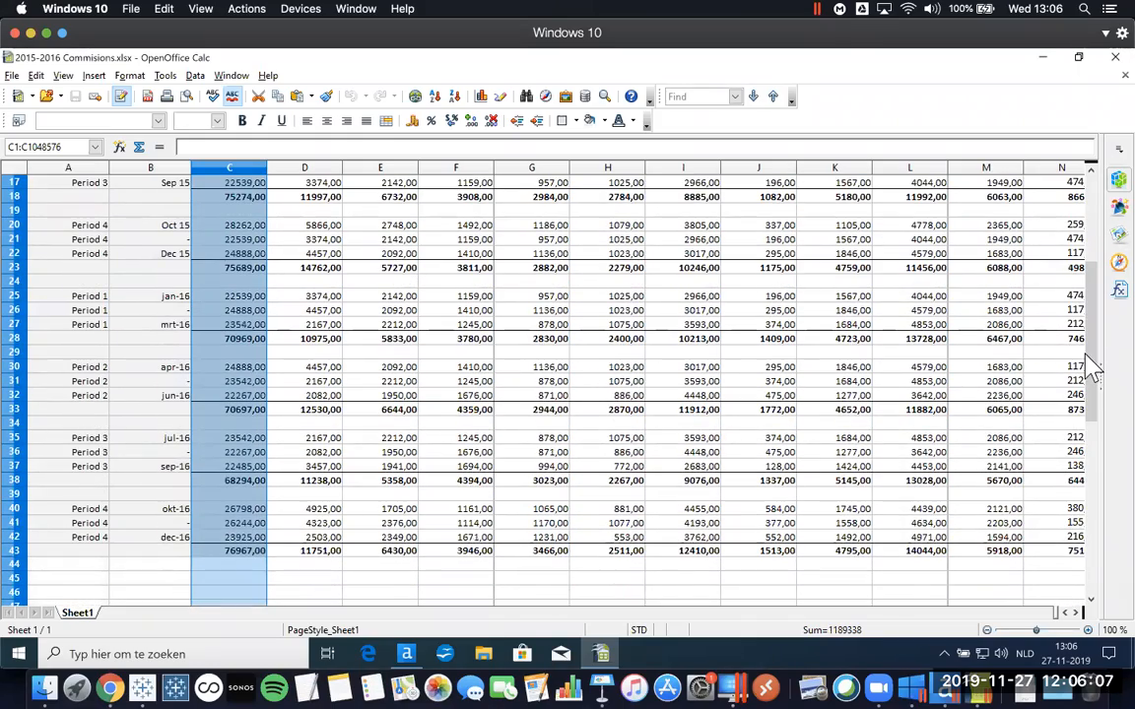
Highlight the first subtotal row (row 8) and the blank row beneath it in the commissions spreadsheet.
left_click_drag(1089, 377, 1084, 266)
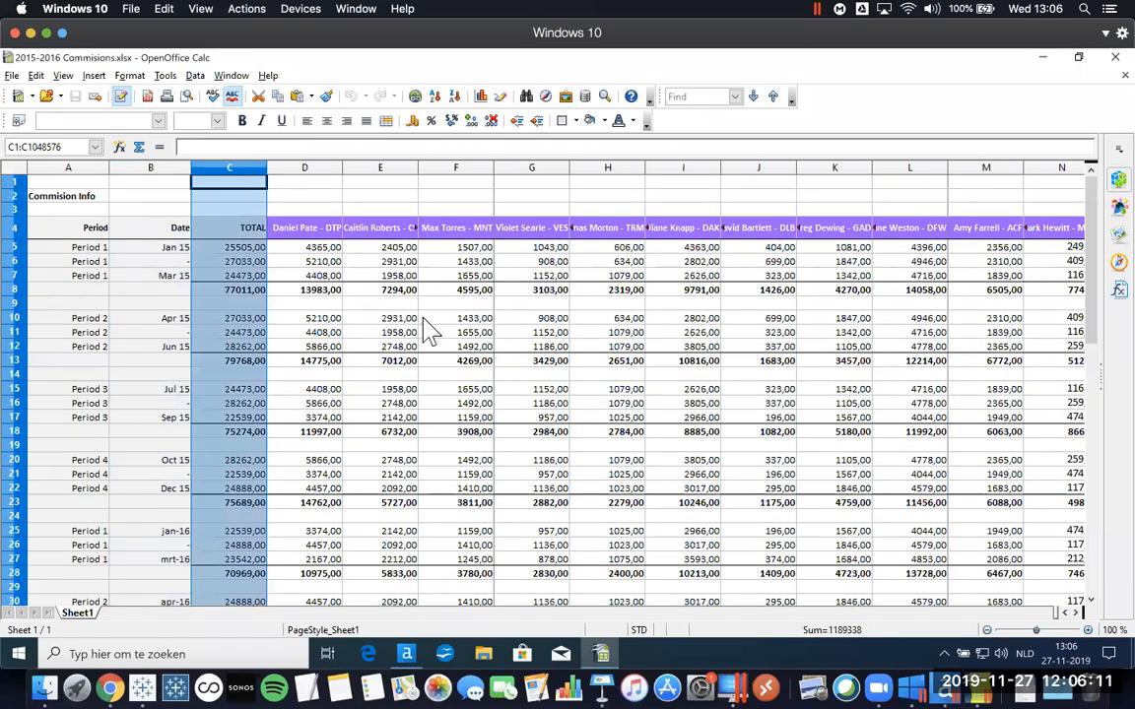
left_click(14, 289)
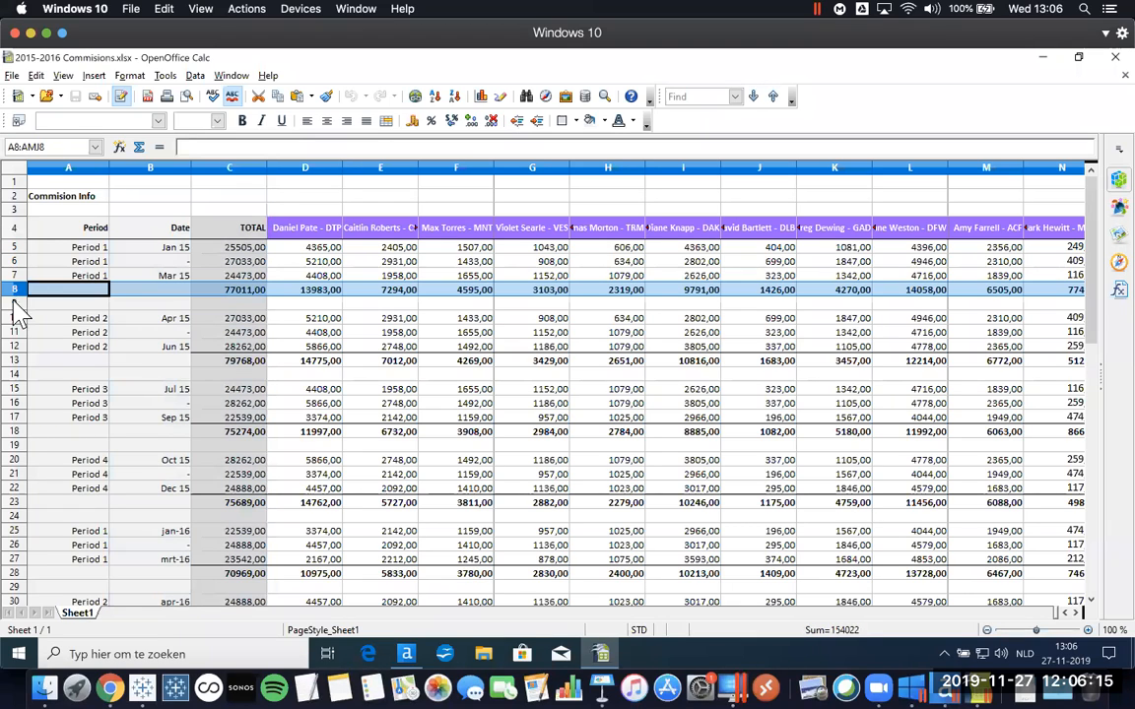
left_click(14, 303)
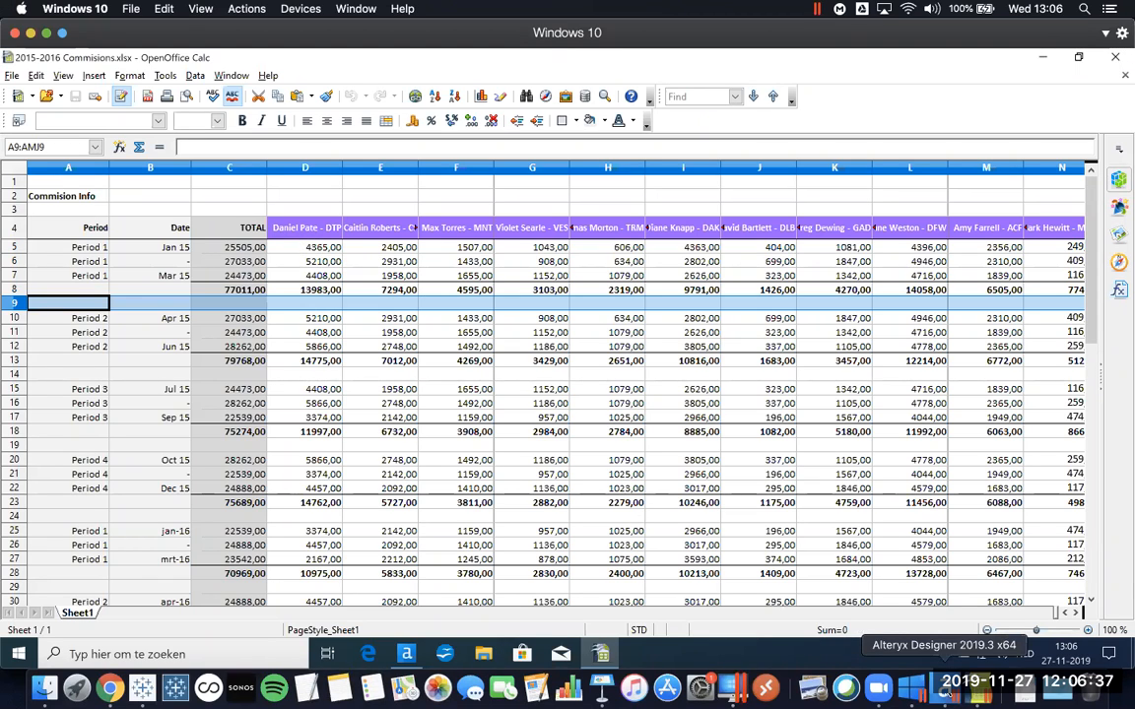
Switch to Alteryx Designer and enlarge the results area to show more of the commissions input data.
left_click(944, 690)
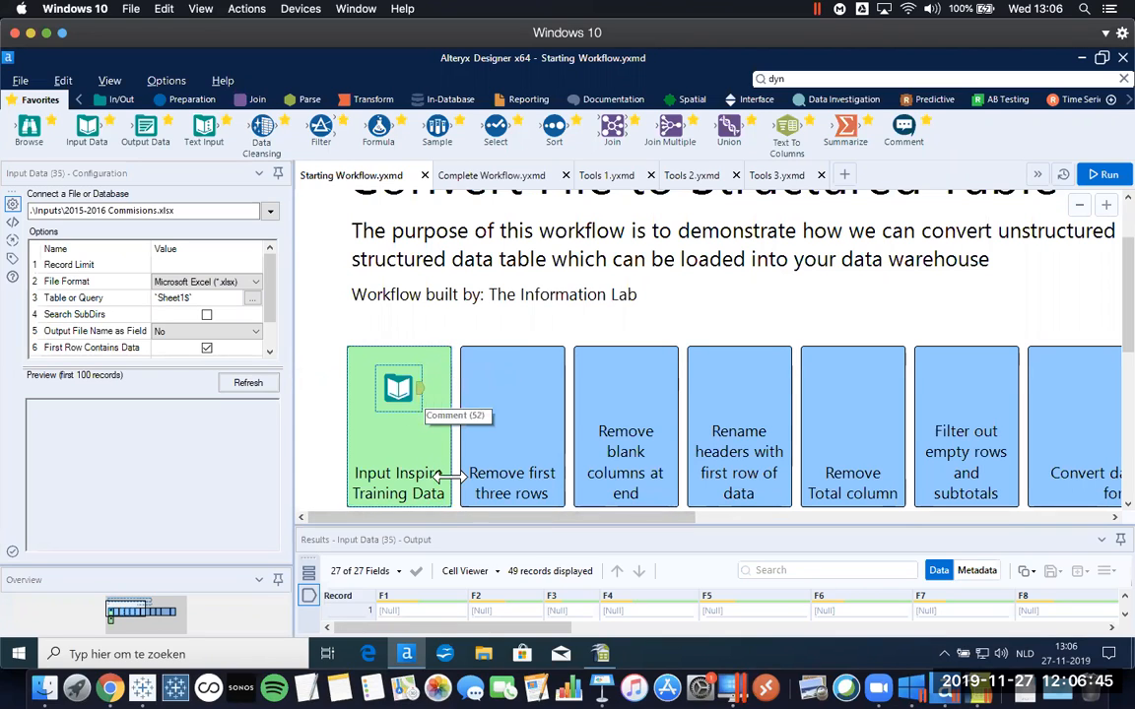
left_click_drag(437, 525, 455, 309)
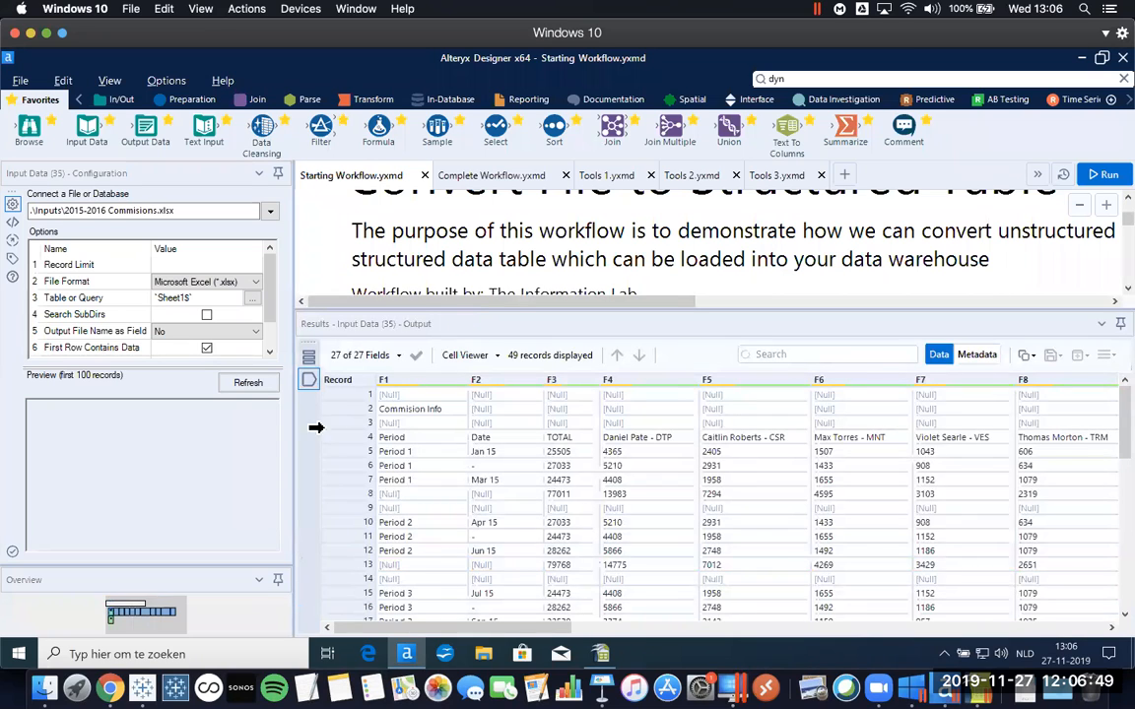
left_click_drag(296, 446, 197, 444)
left_click_drag(372, 304, 385, 232)
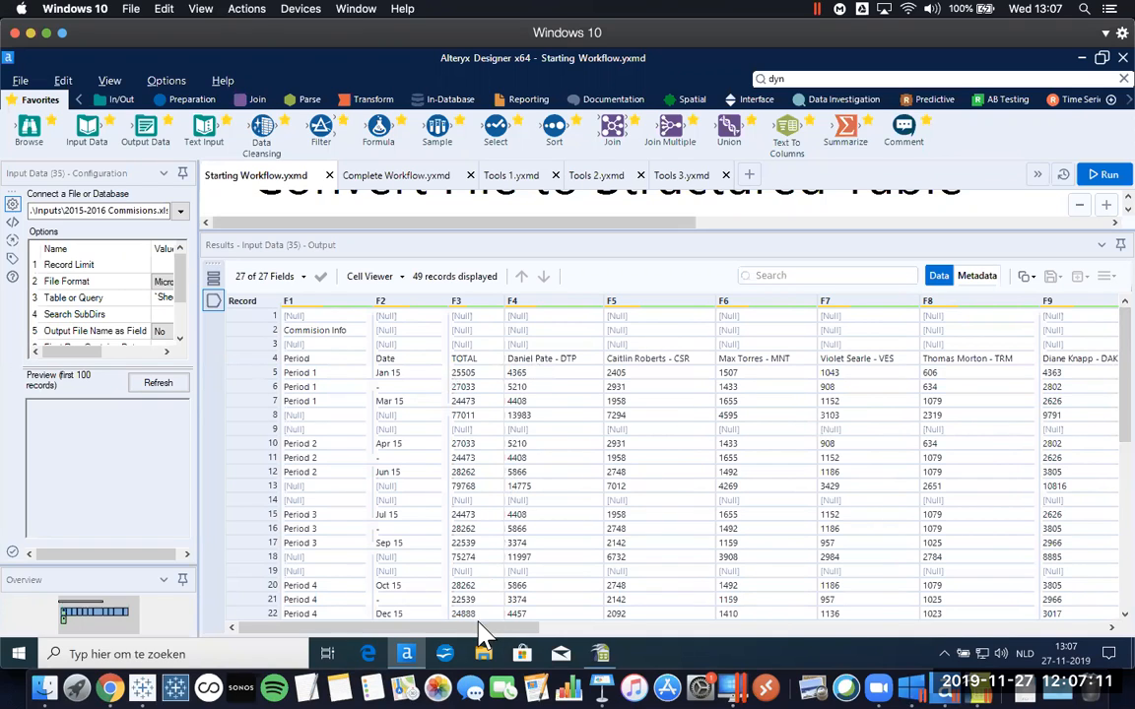
Examine the input data across all fields, from F1 through the last columns and back.
mouse_move(471, 624)
left_mouse_down()
mouse_move(487, 624)
mouse_move(474, 632)
left_mouse_up()
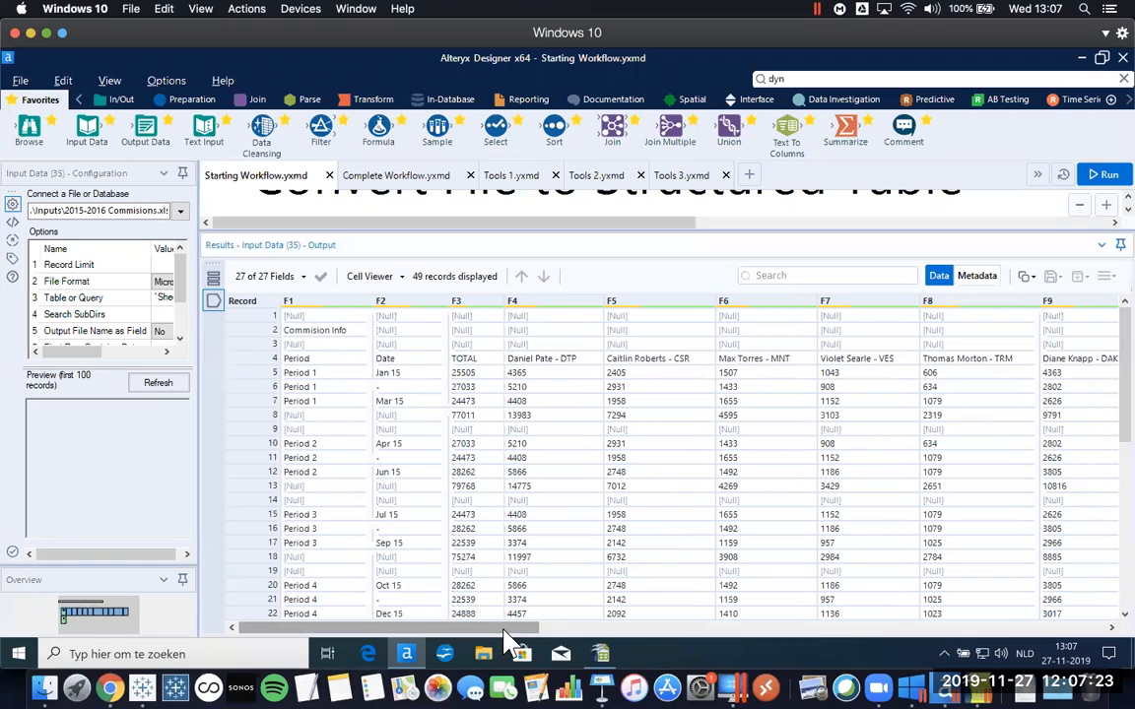
left_click_drag(508, 635, 1057, 634)
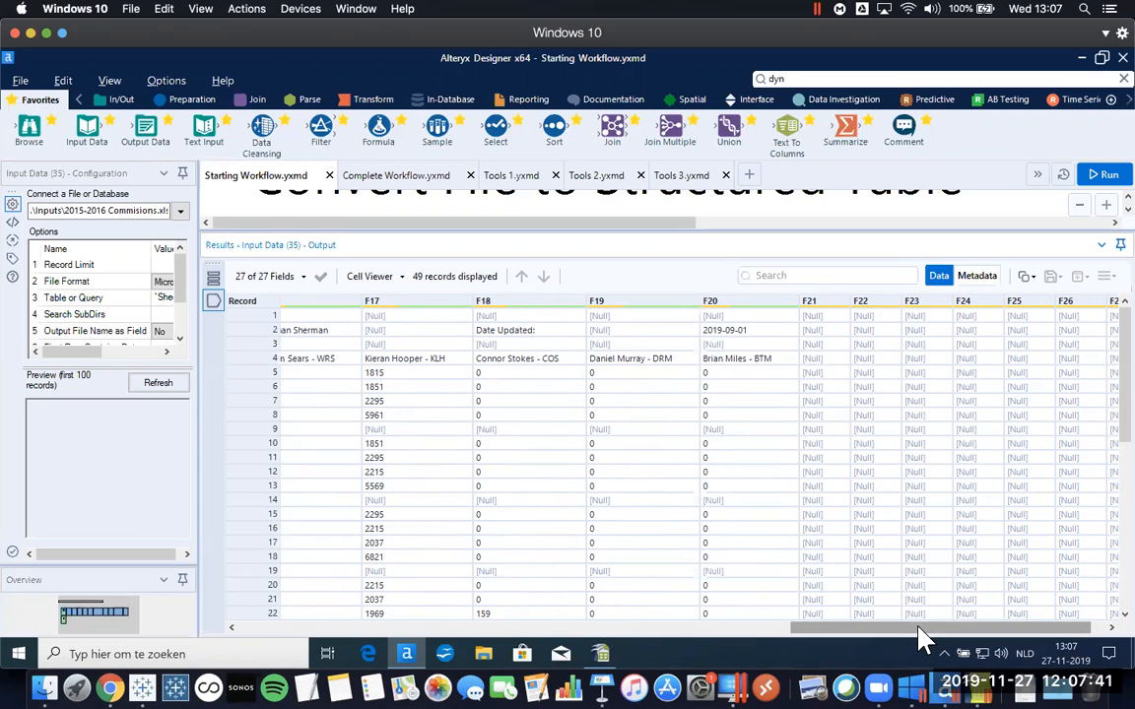
left_click_drag(918, 630, 355, 557)
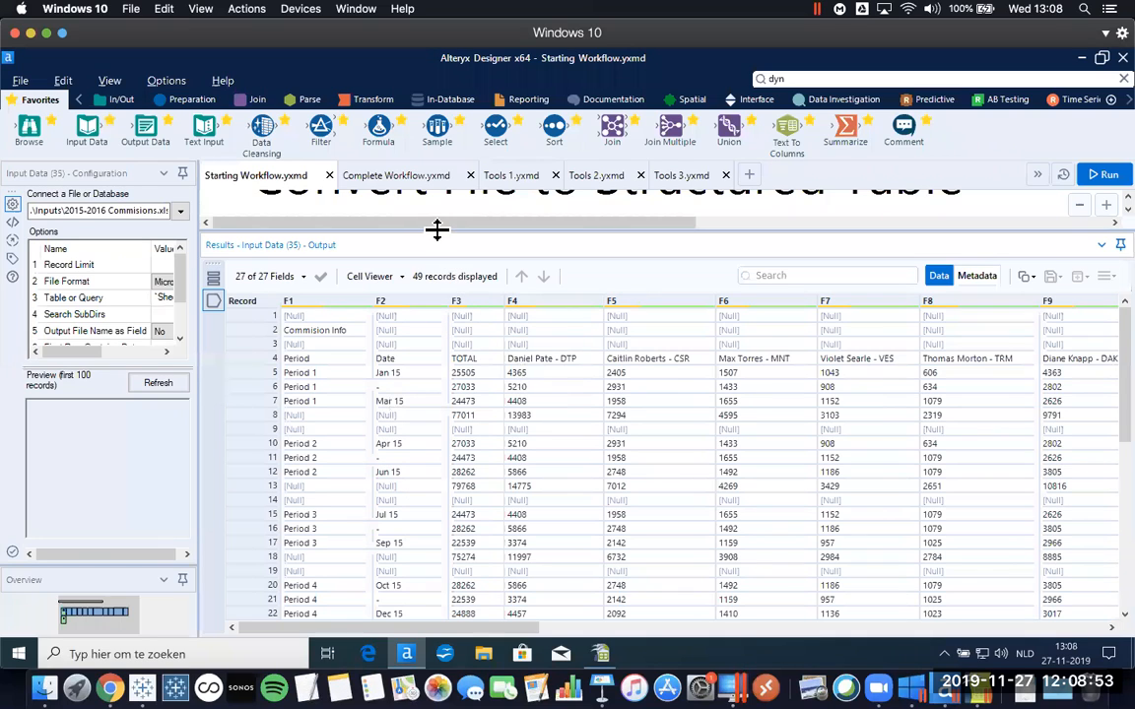
Highlight records 1 to 3 of the input data and inspect them across to the last field, F27.
left_click_drag(437, 231, 440, 272)
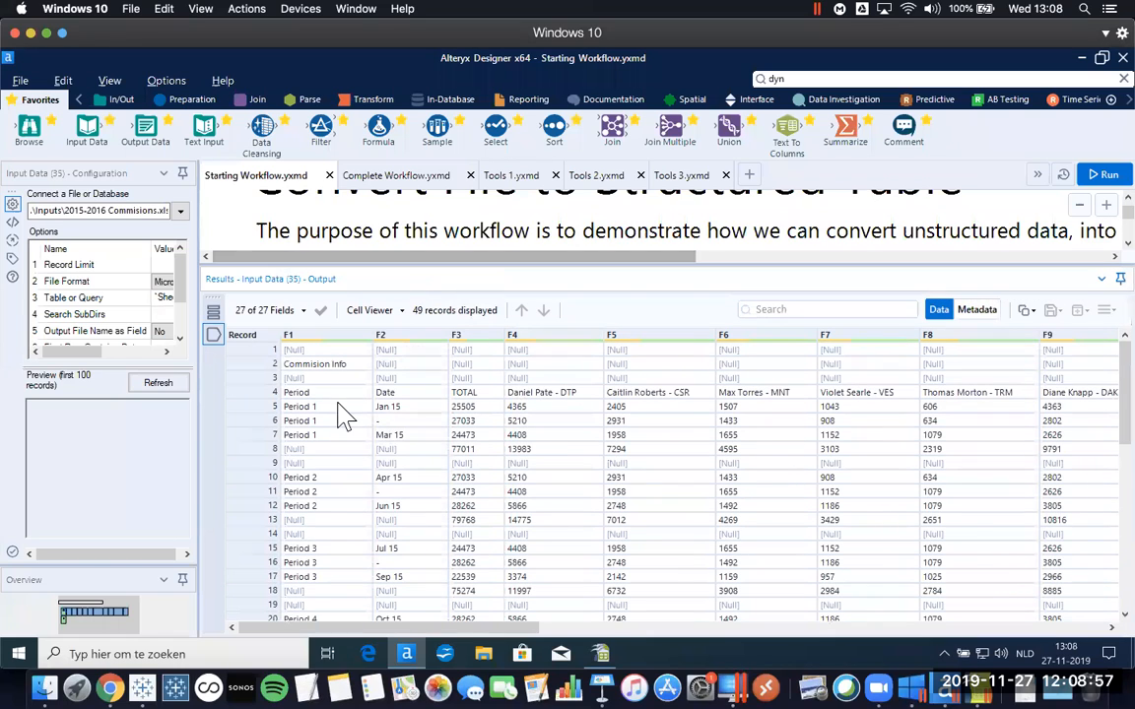
left_click(253, 350)
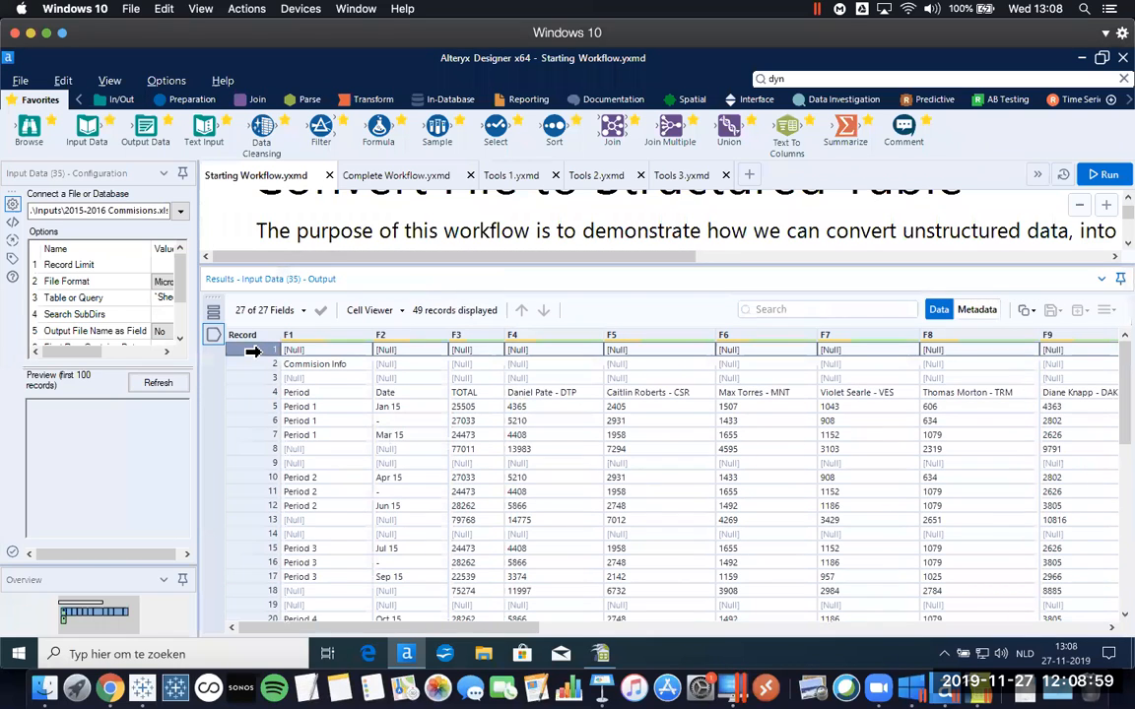
left_click(249, 377, "shift")
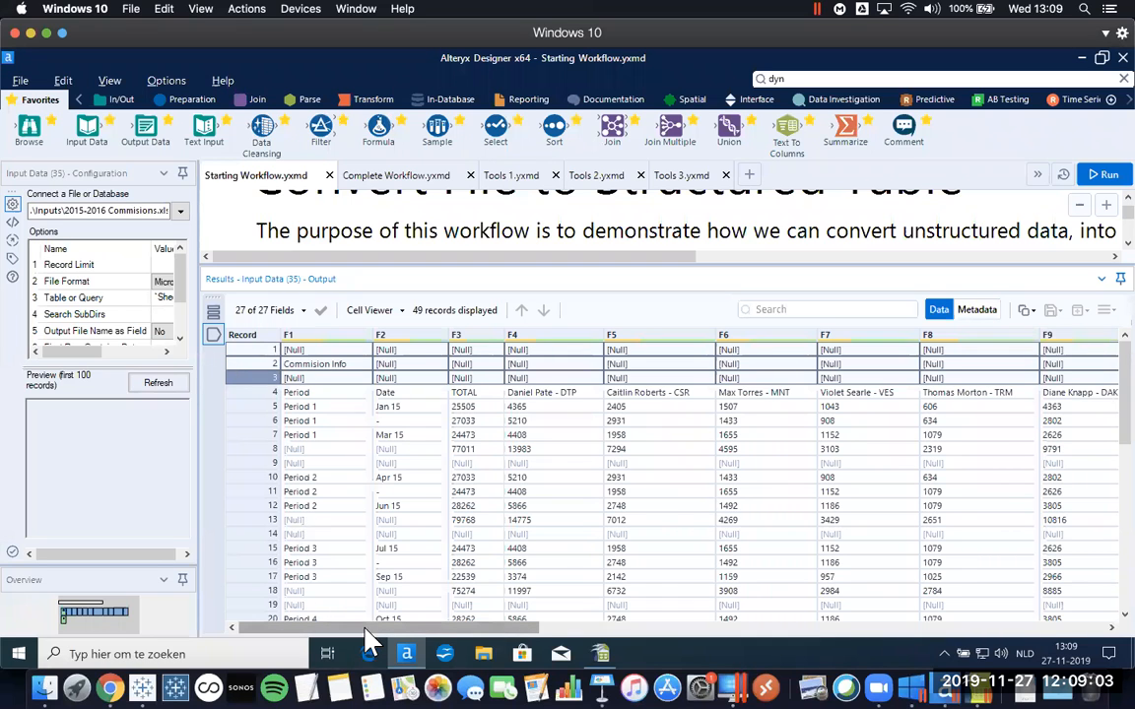
left_click_drag(362, 624, 400, 630)
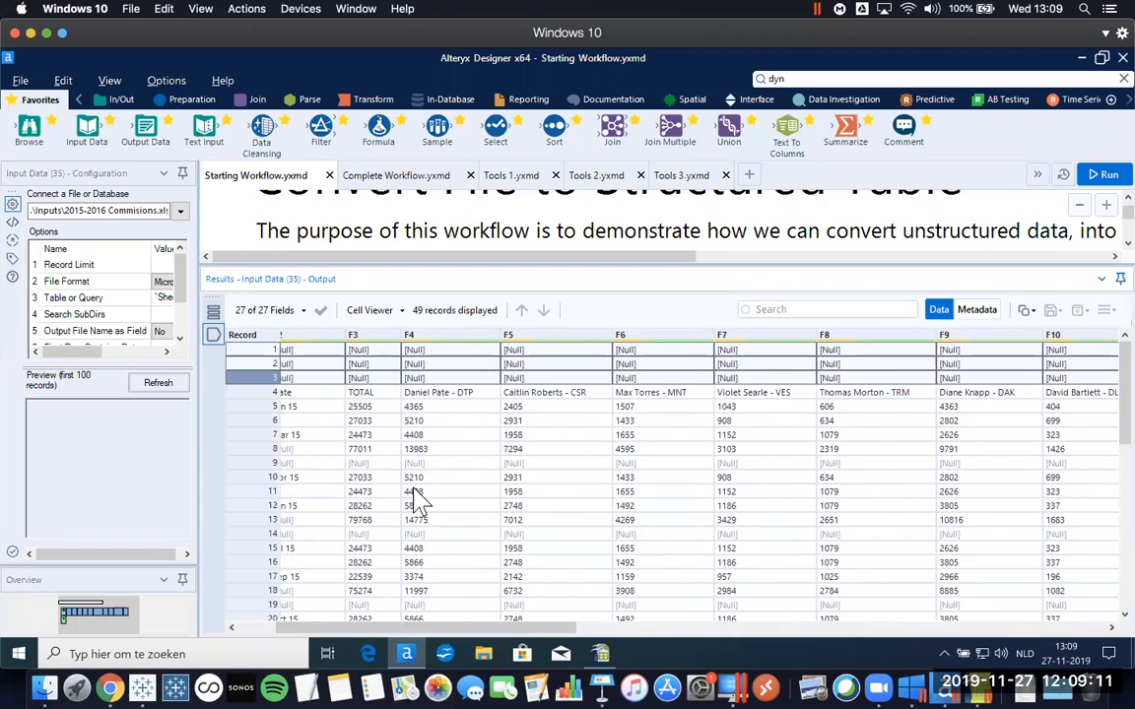
left_click_drag(387, 629, 934, 638)
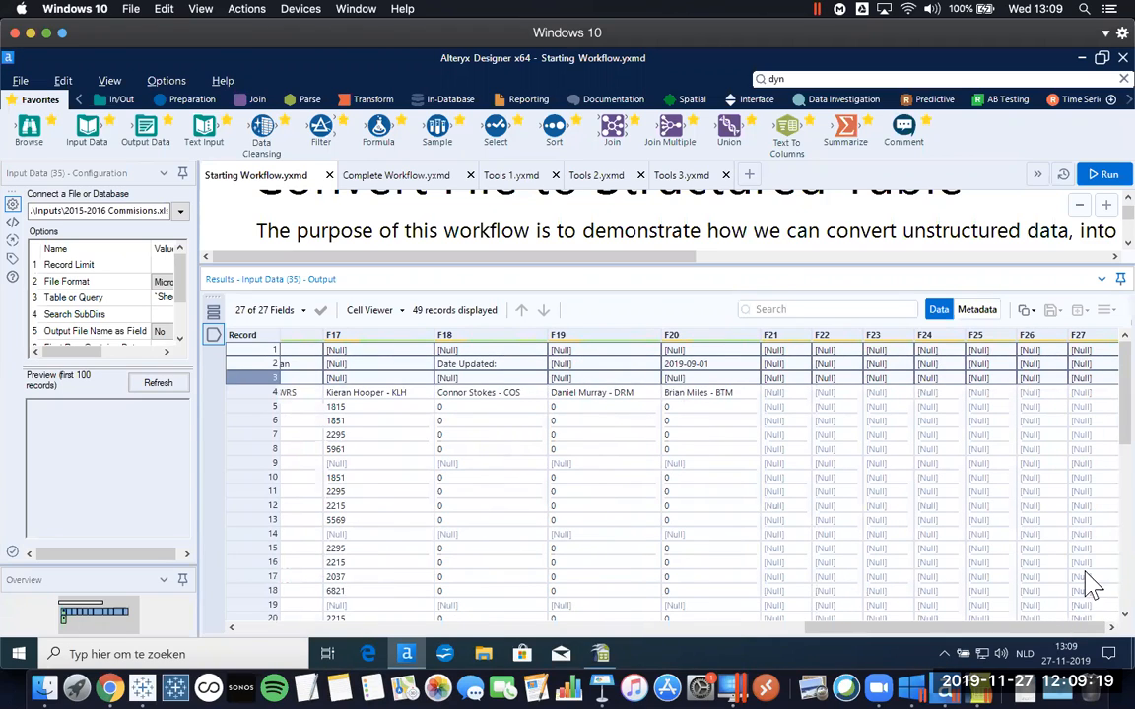
Highlight the subtotal and blank records among the last rows: 43 to 49, 38 to 39, and 34.
scroll(1092, 412, "down", 10)
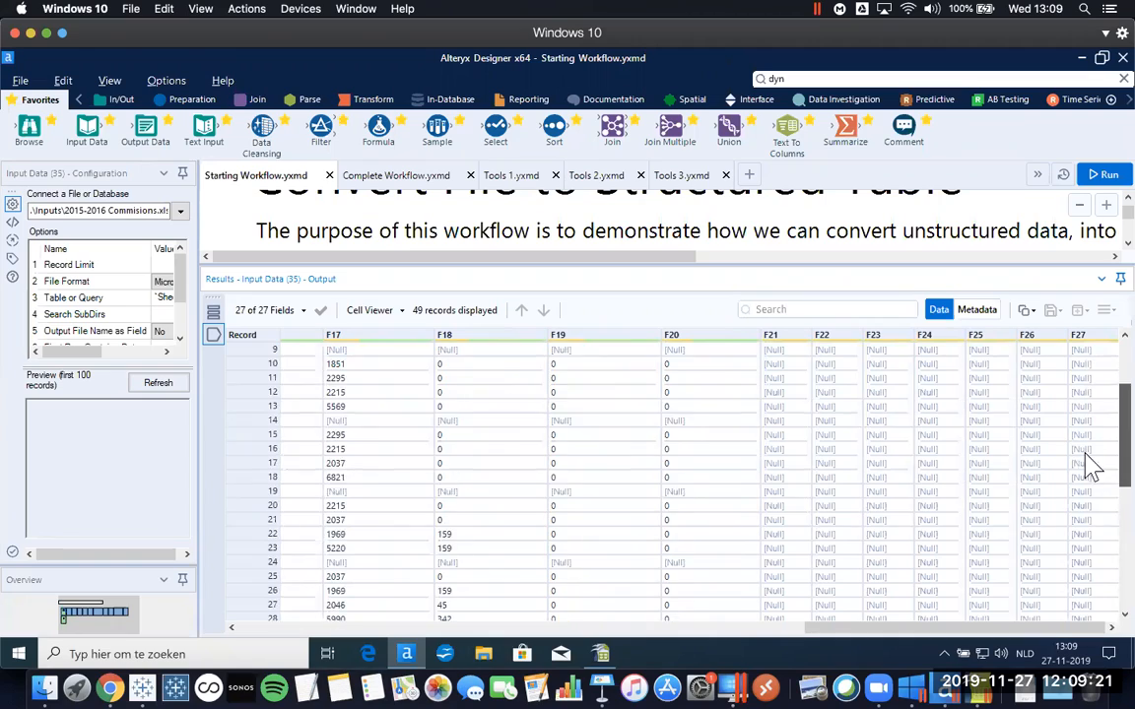
left_click_drag(970, 626, 374, 631)
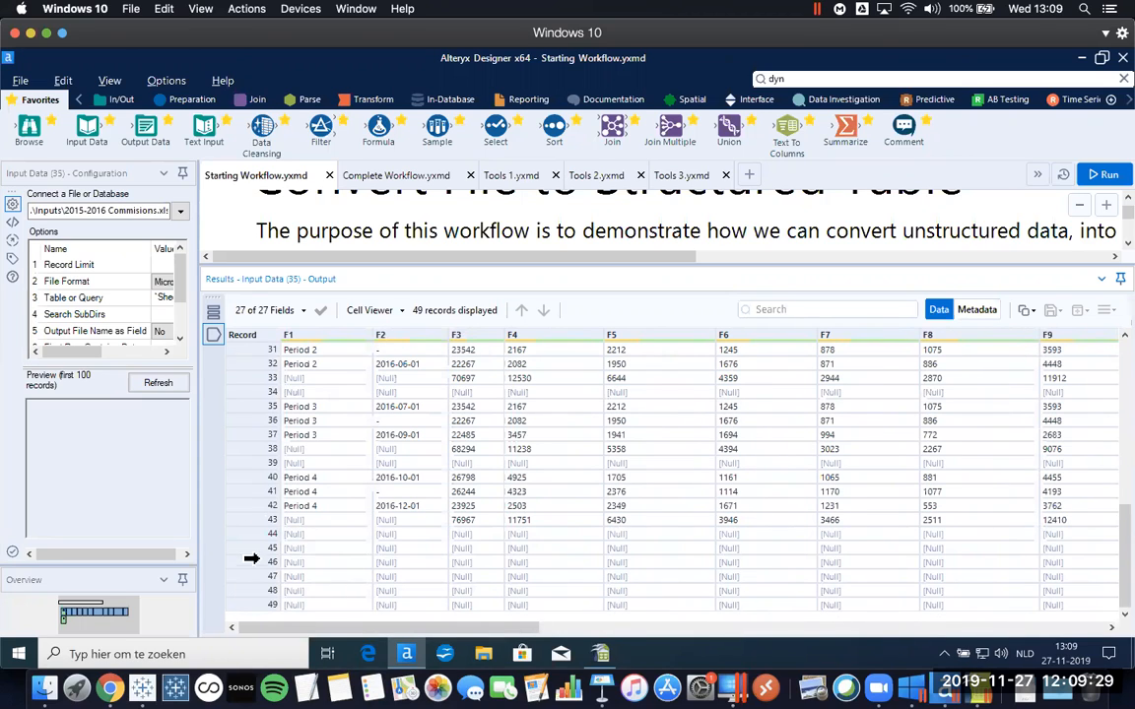
left_click(240, 519)
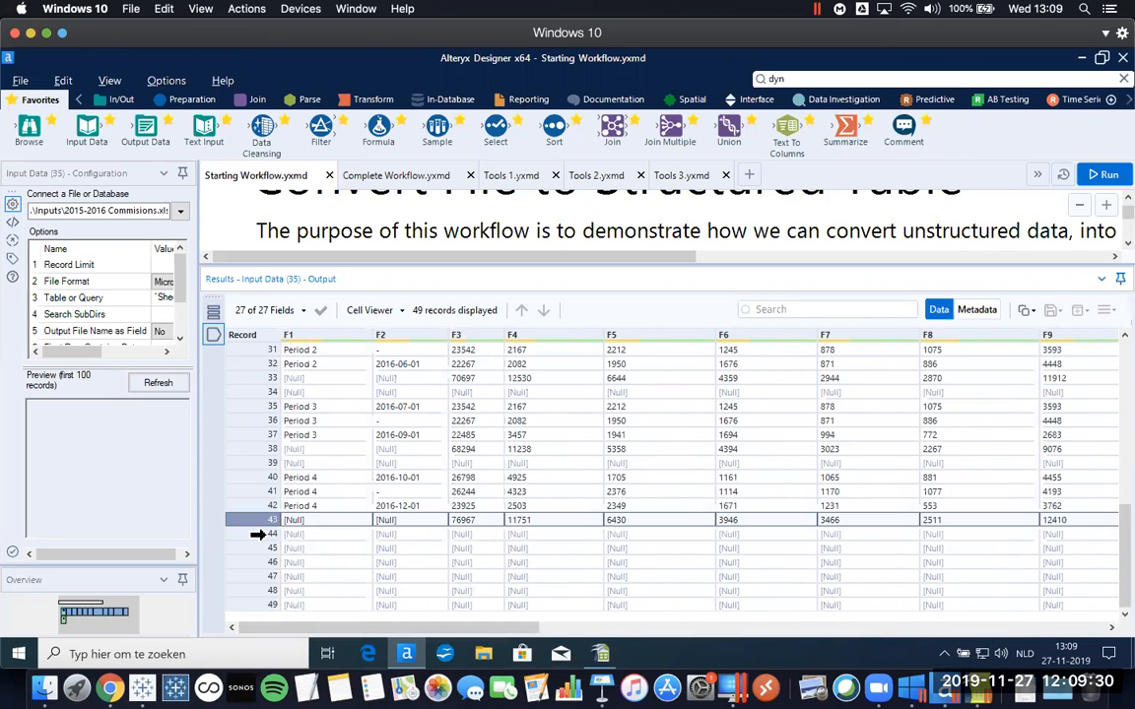
left_click(248, 603, "shift")
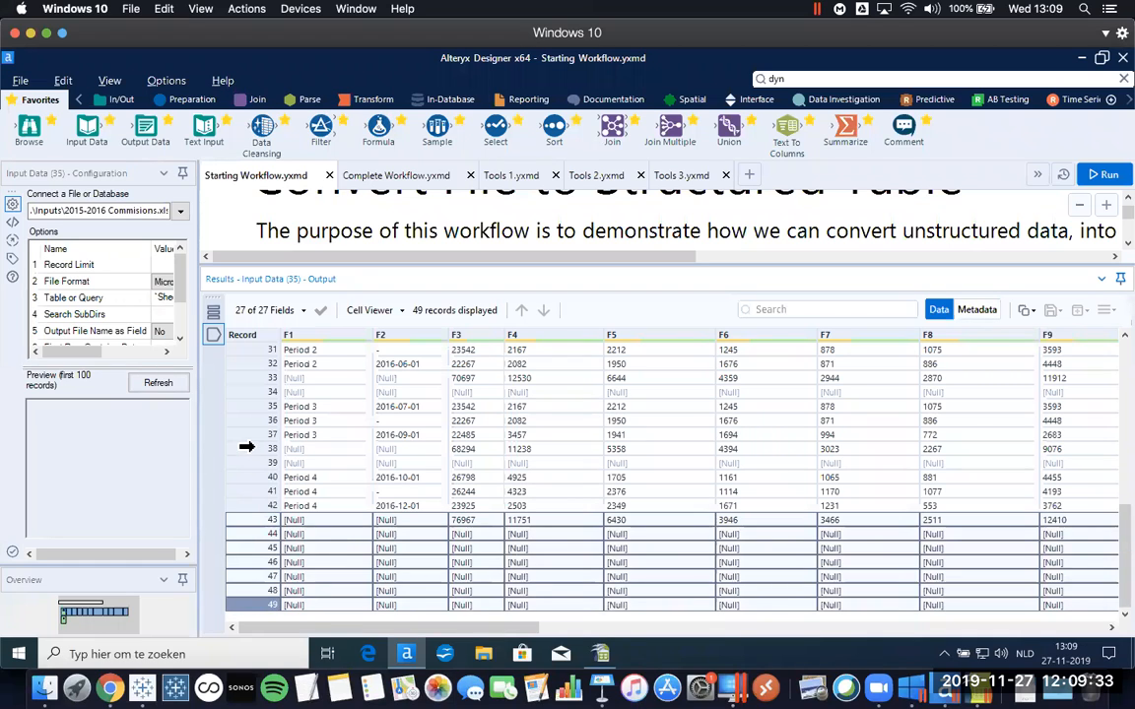
left_click(246, 450)
left_click(245, 462, "shift")
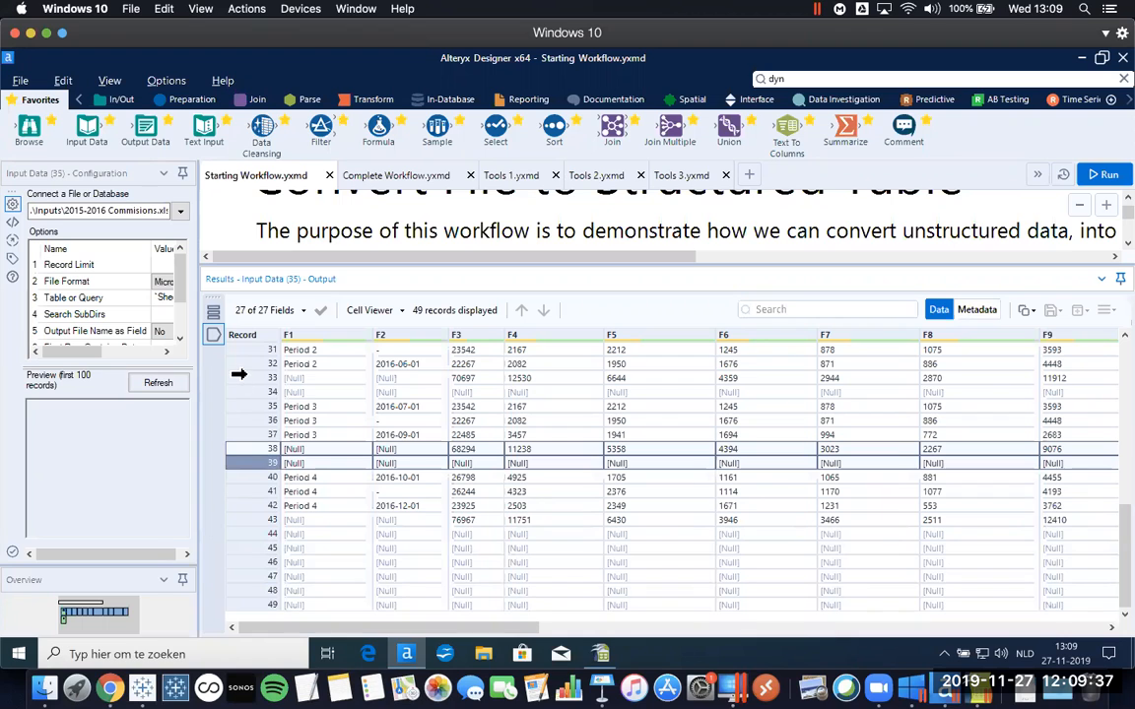
left_click(242, 392)
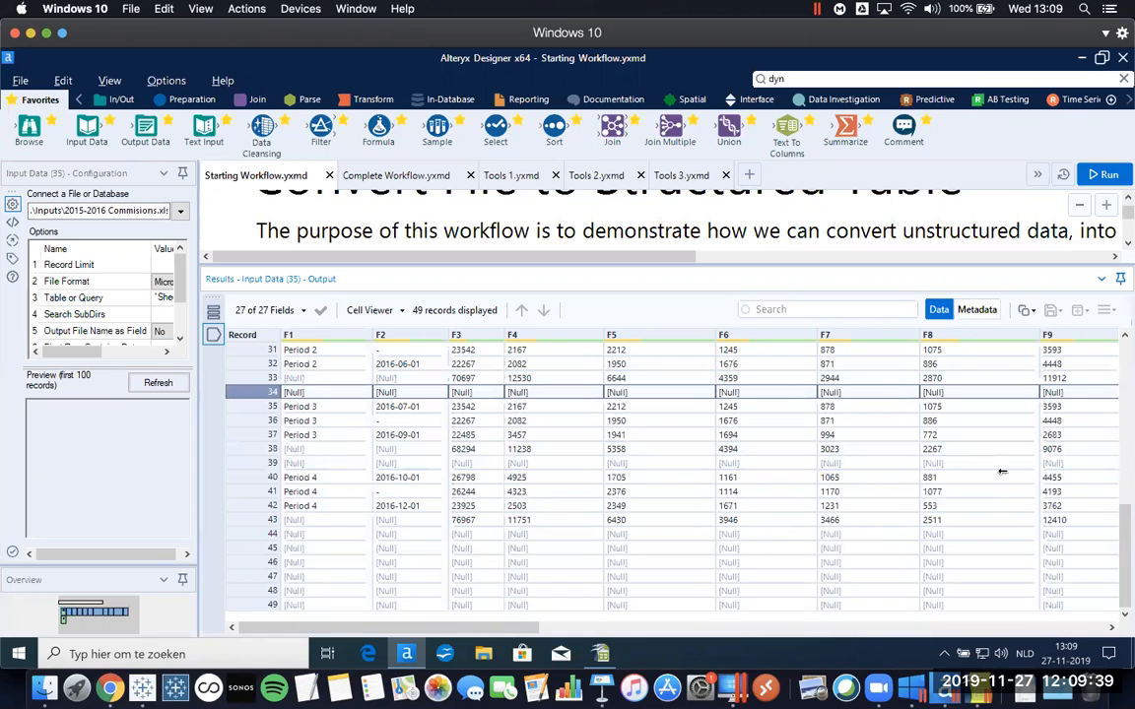
scroll(1095, 527, "up", 8)
scroll(1092, 380, "up", 2)
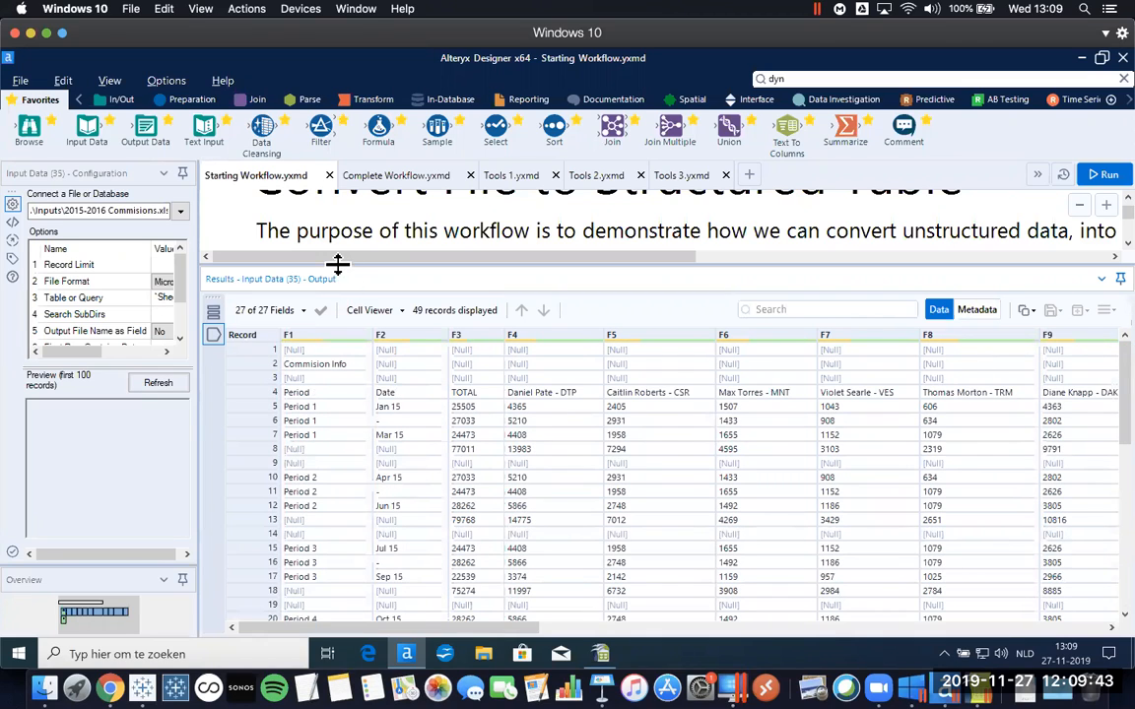
Enlarge the canvas area and bring up Complete Workflow.yxmd to view its chain of preparation steps.
left_click_drag(343, 465, 359, 544)
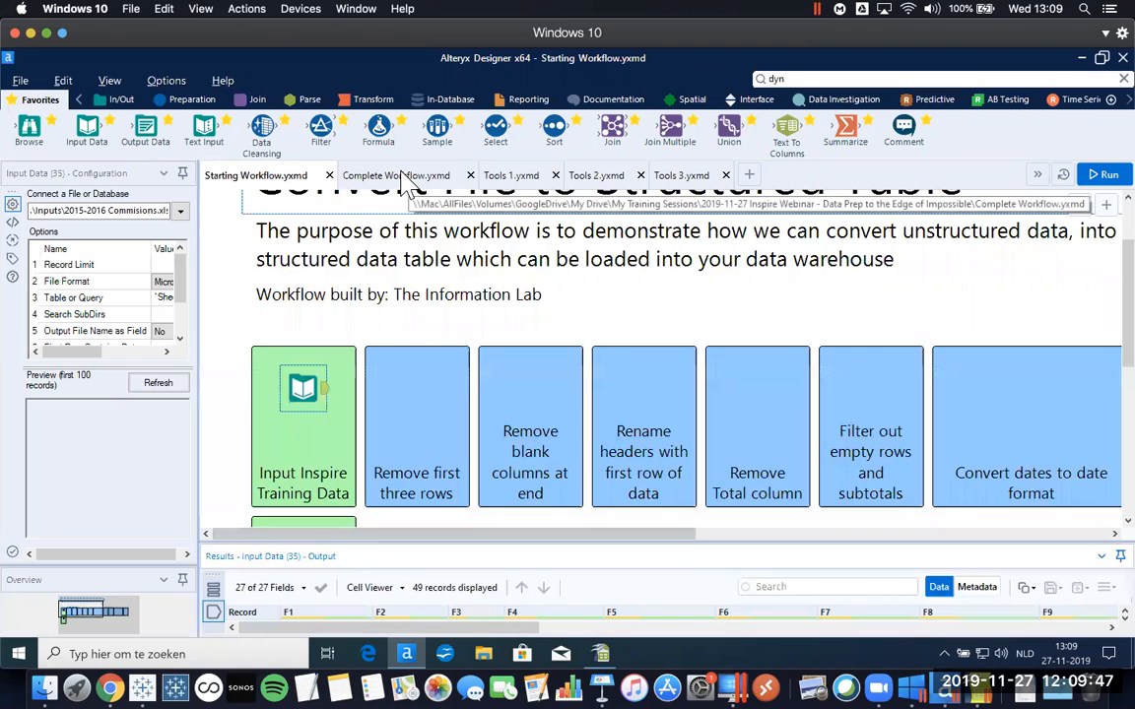
left_click(403, 177)
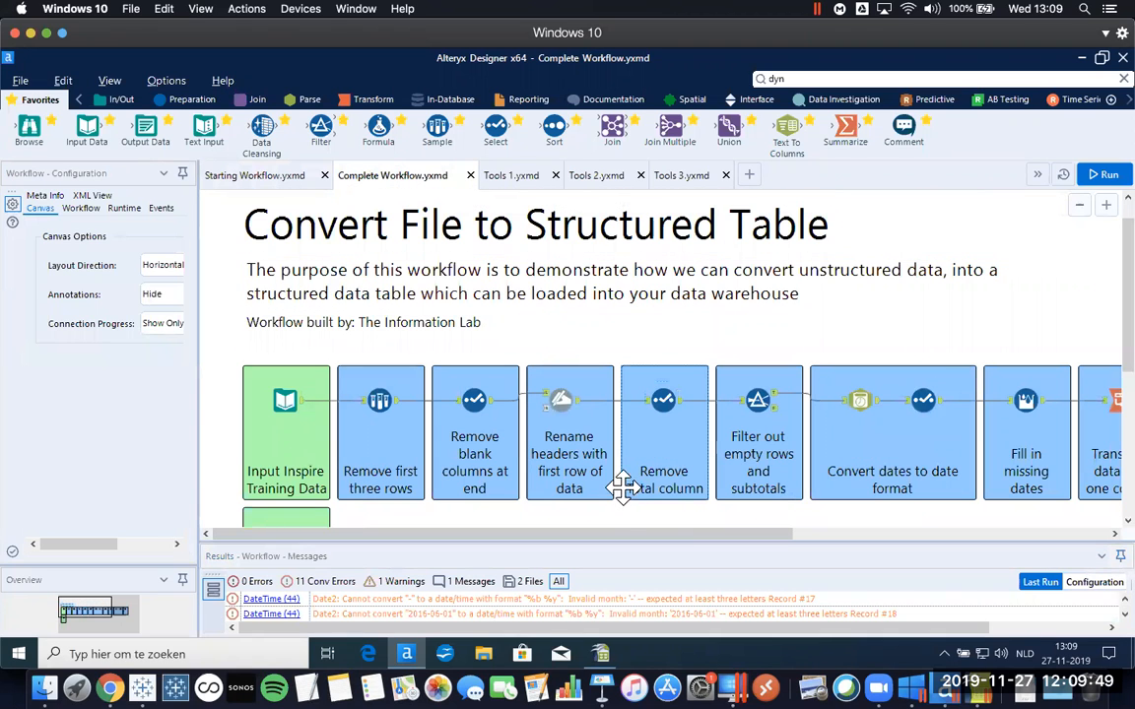
mouse_move(592, 538)
left_mouse_down()
mouse_move(778, 541)
mouse_move(562, 540)
left_mouse_up()
scroll(293, 326, "down", 1)
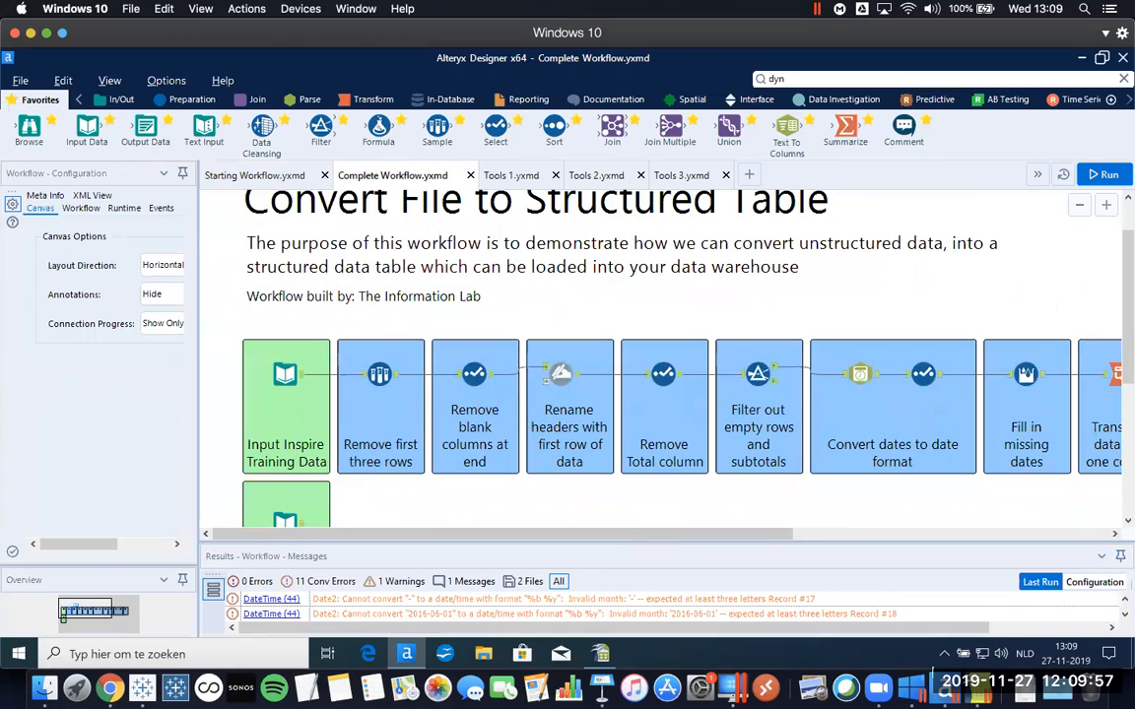
Switch to OpenOffice Calc and close the 2015-2016 Commisions.xlsx spreadsheet.
left_click(977, 694)
left_click(1115, 58)
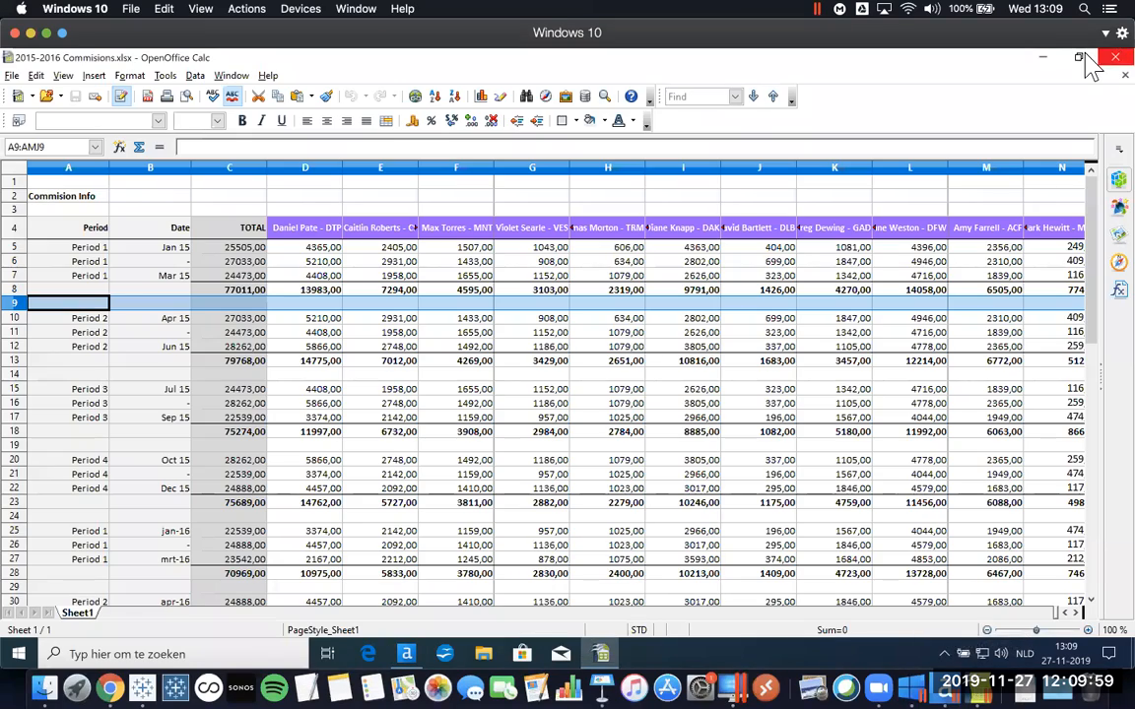
Inspect the records of the Expected Output input in the complete workflow, then restore the large canvas.
scroll(340, 458, "down", 1)
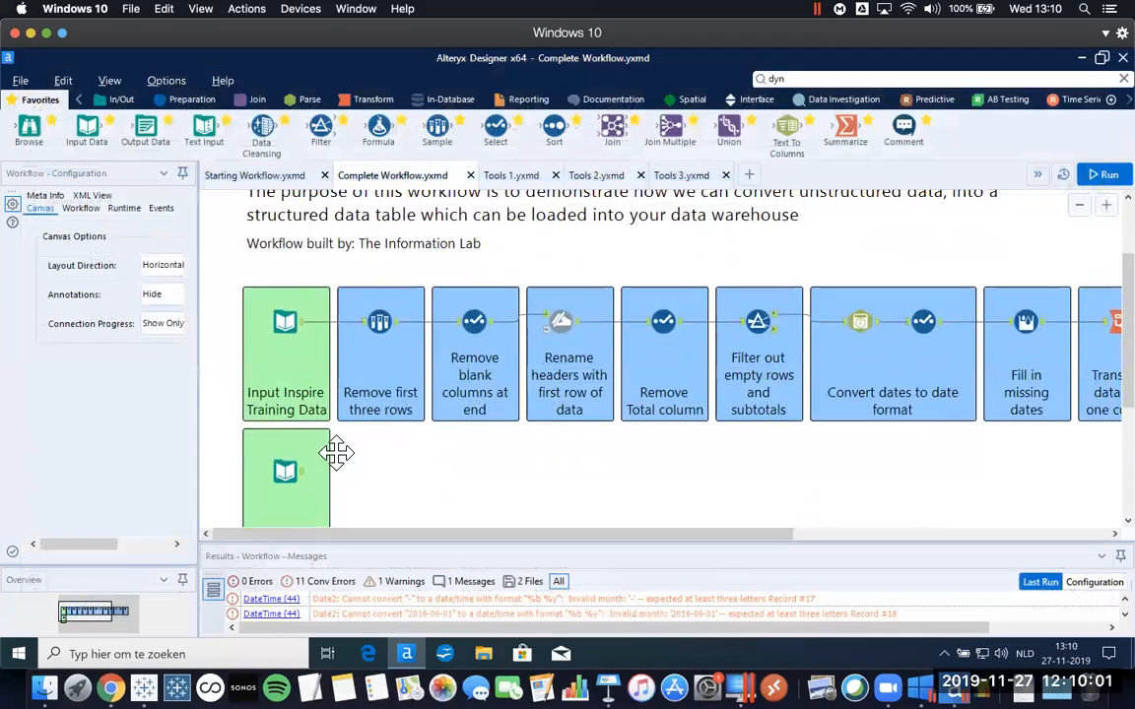
scroll(423, 466, "down", 2)
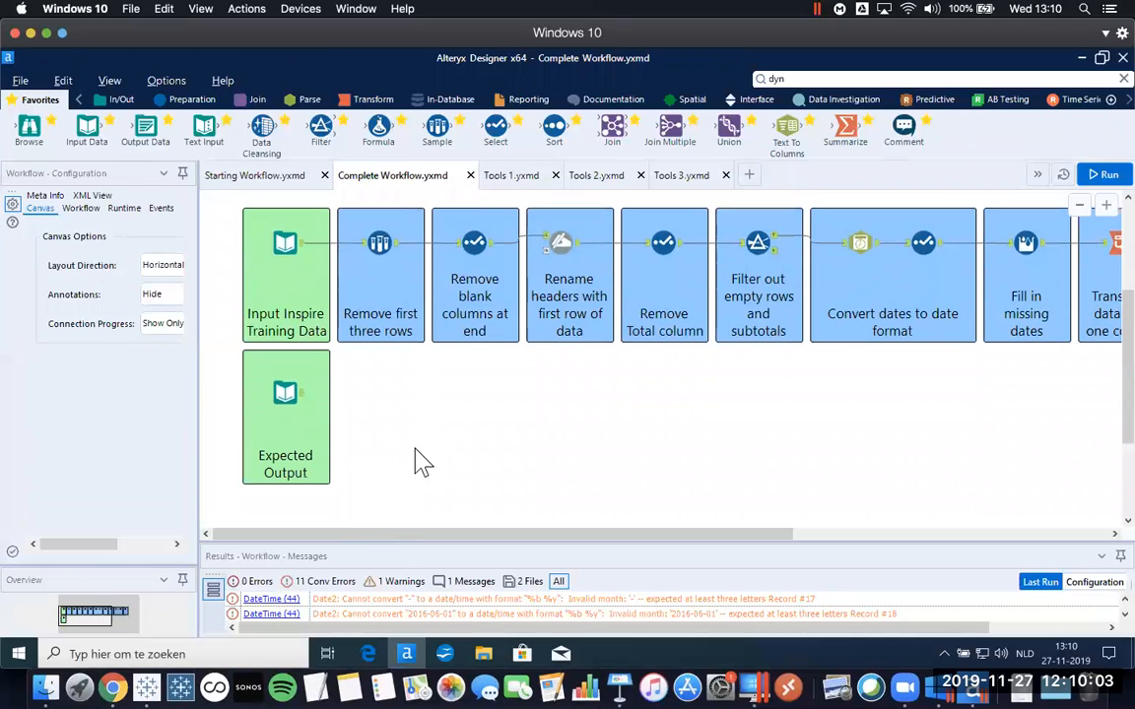
left_click(306, 404)
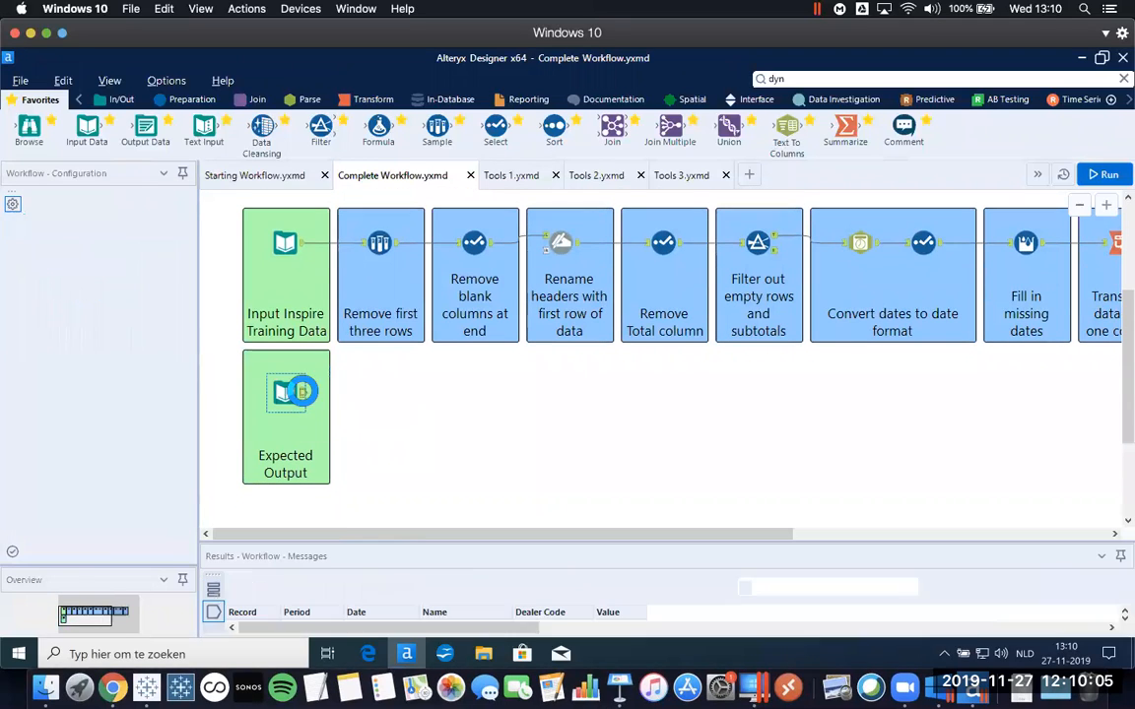
left_click_drag(356, 539, 409, 276)
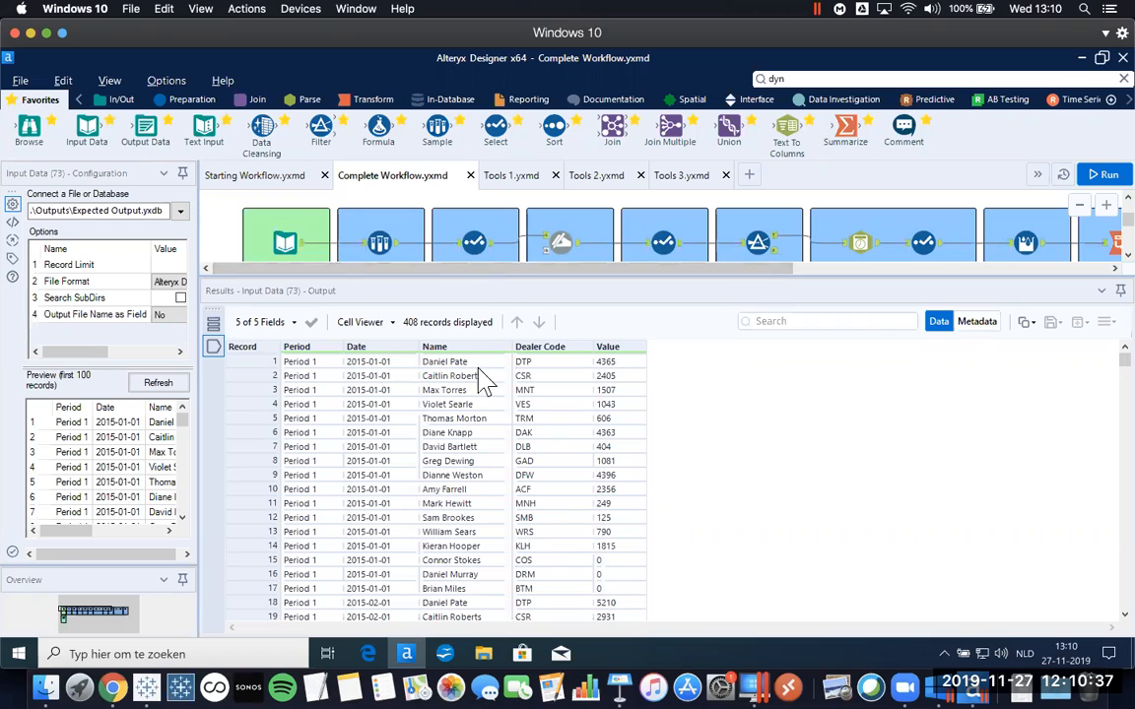
left_click_drag(457, 276, 516, 566)
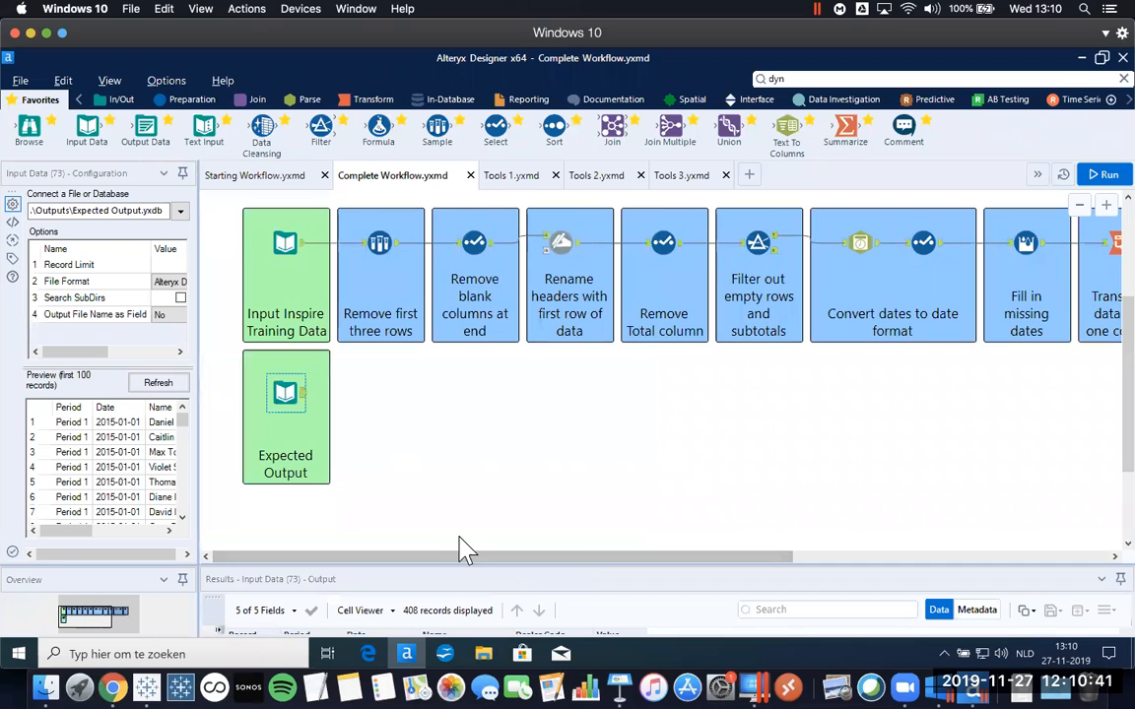
Review the tool descriptions in Tools 1.yxmd, Tools 2.yxmd and Tools 3.yxmd, from Sample through Data Cleansing.
scroll(609, 473, "up", 1)
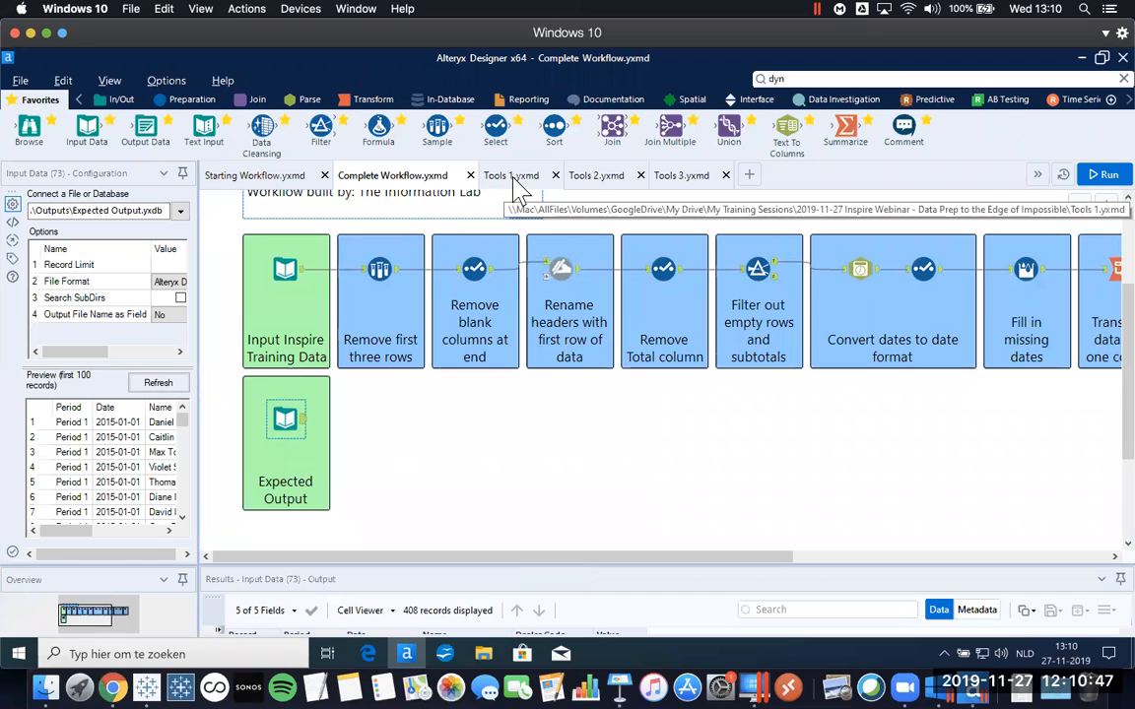
left_click(513, 179)
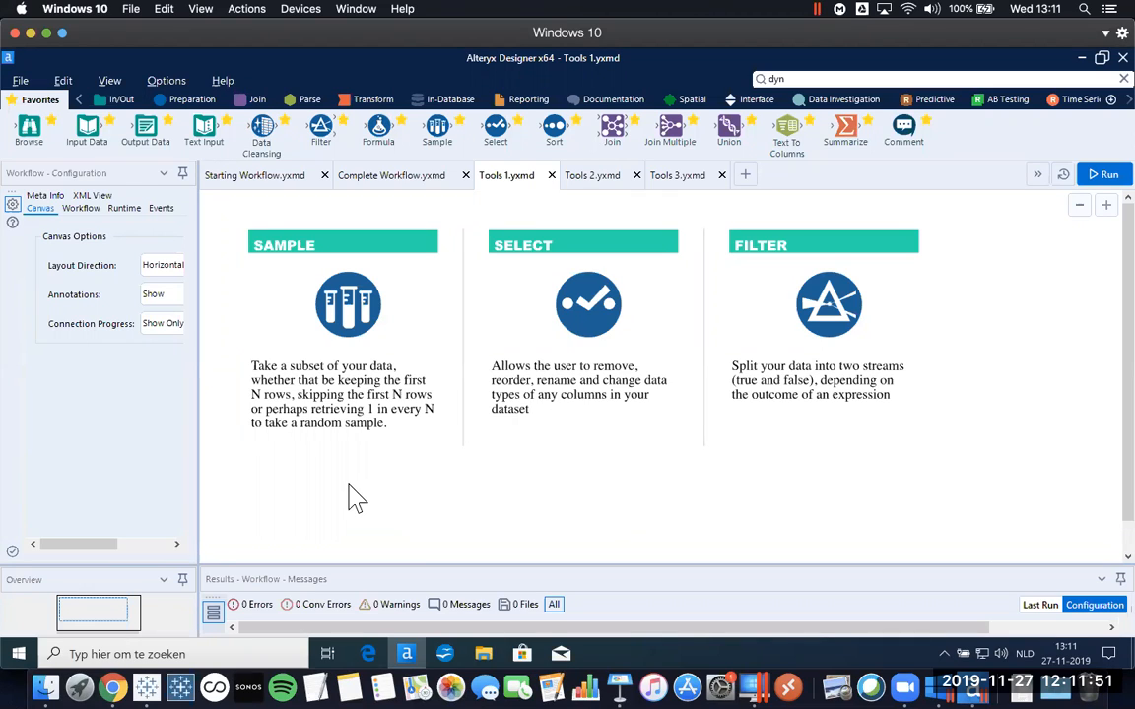
left_click(591, 186)
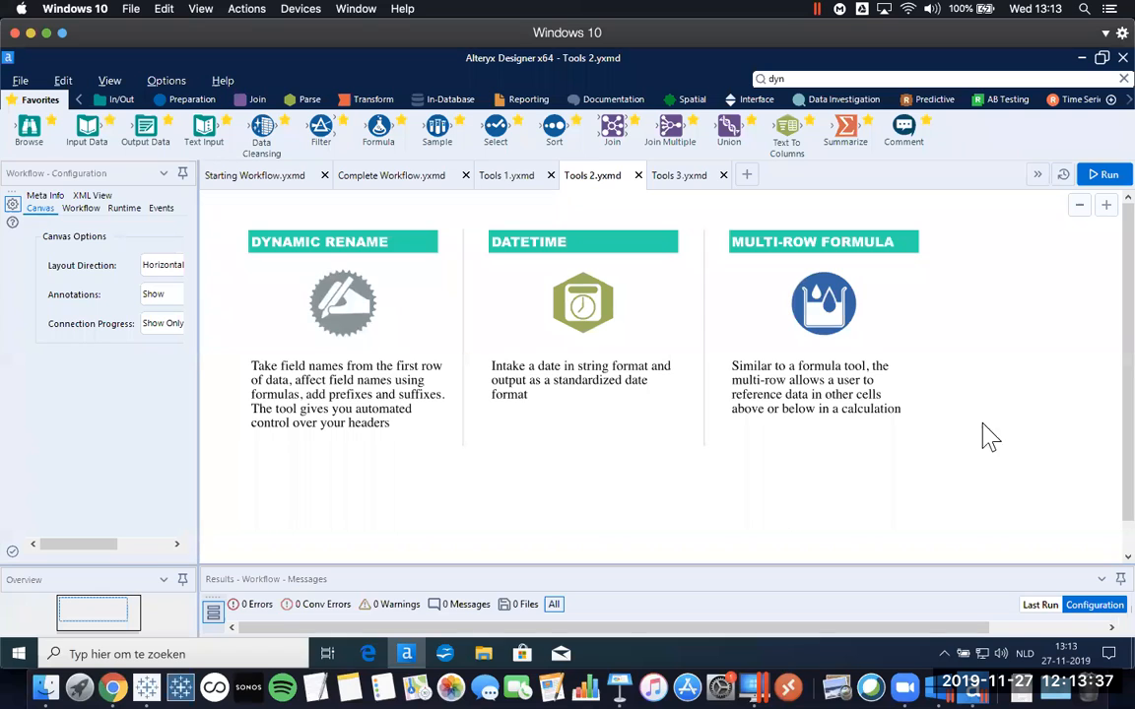
left_click(689, 184)
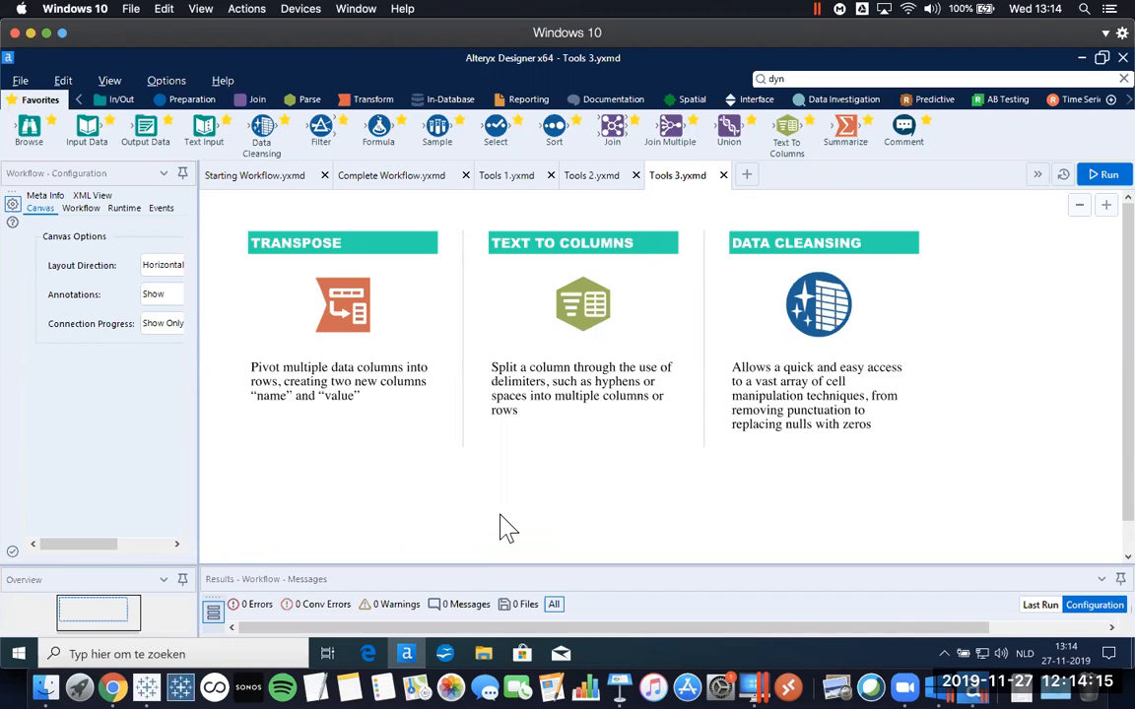
left_click_drag(511, 564, 522, 537)
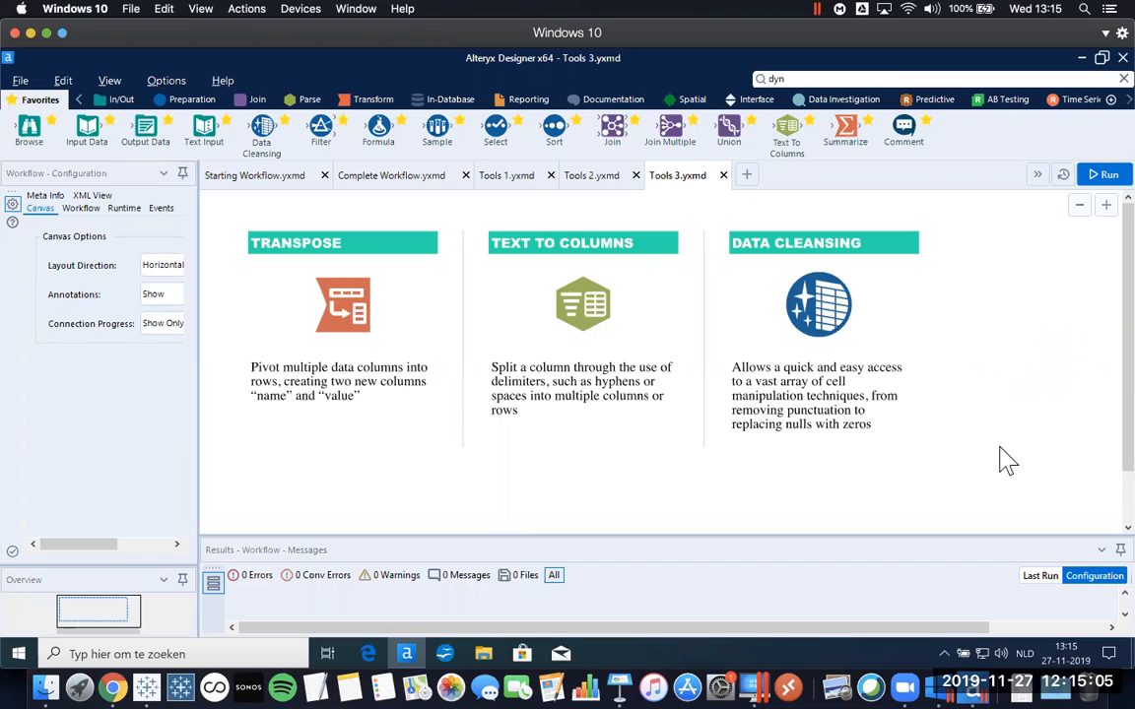
Return to Starting Workflow.yxmd and highlight the first three records of the training data input's output.
left_click(254, 185)
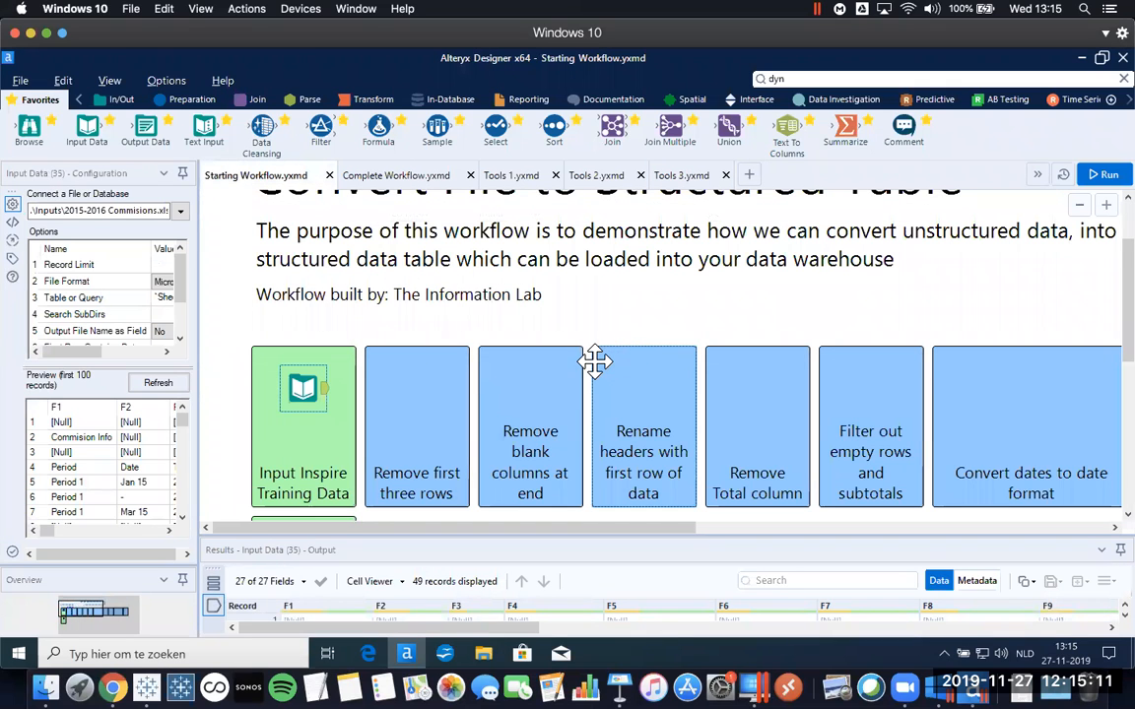
scroll(595, 362, "down", 3)
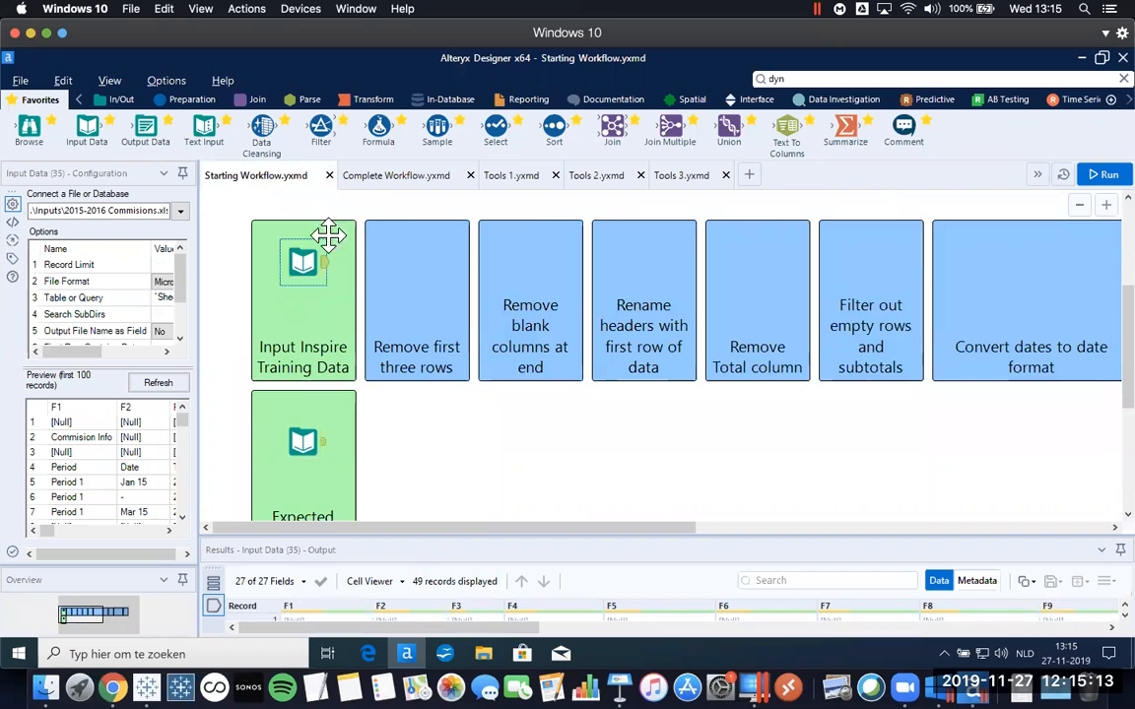
left_click_drag(433, 535, 439, 455)
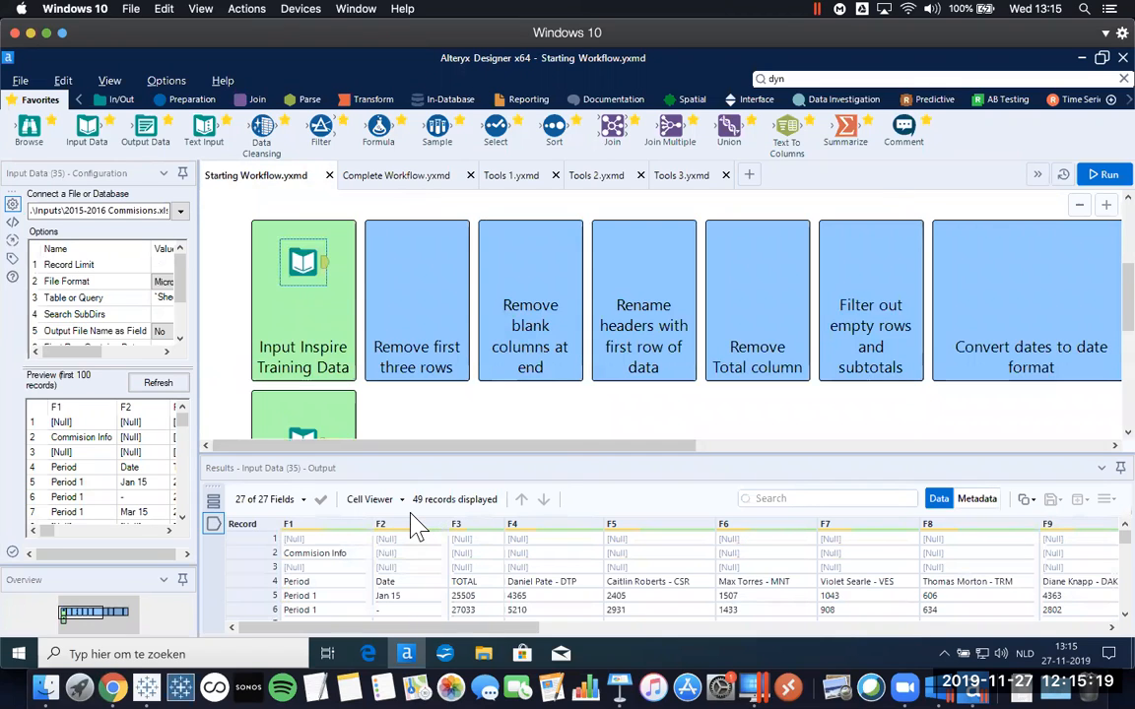
left_click(248, 540)
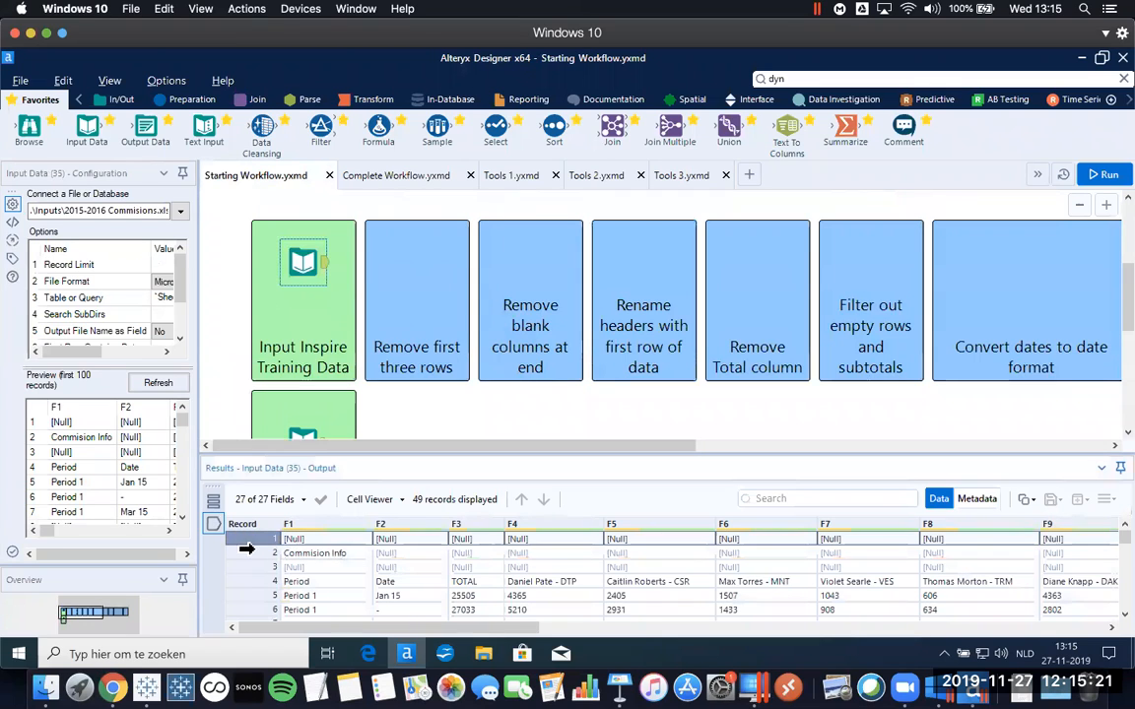
left_click(244, 567, "shift")
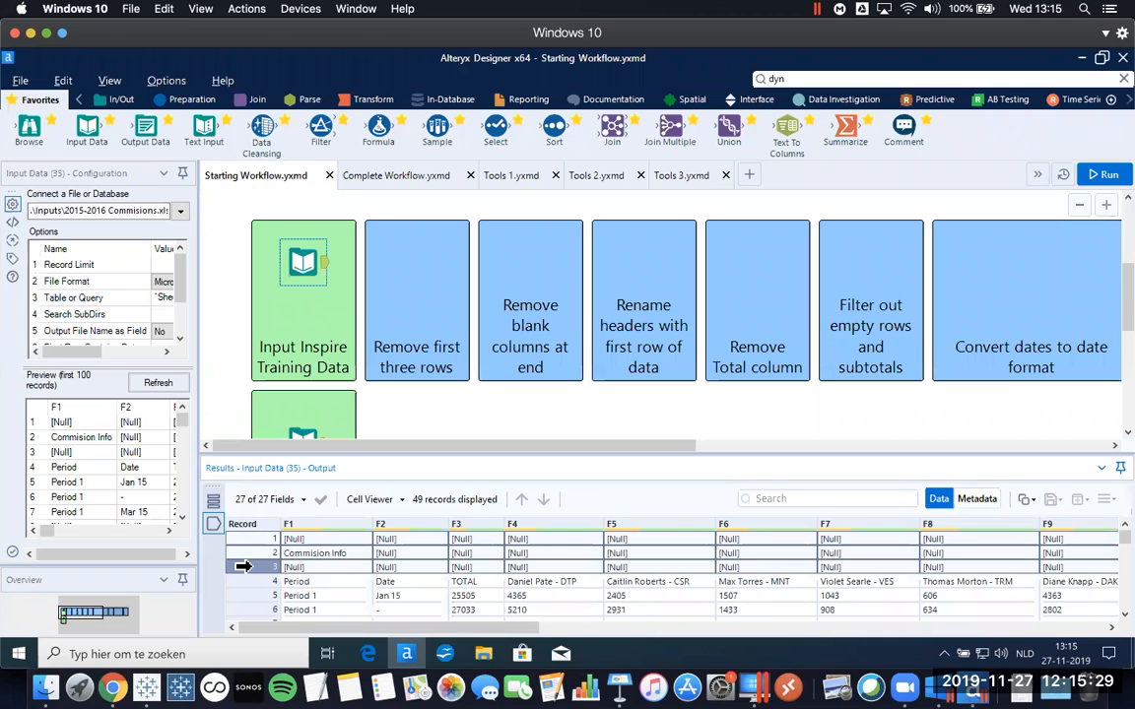
Add a Sample tool after the input in the "Remove first three rows" container, set to Skip 1st N rows with N = 3.
left_click_drag(443, 118, 412, 263)
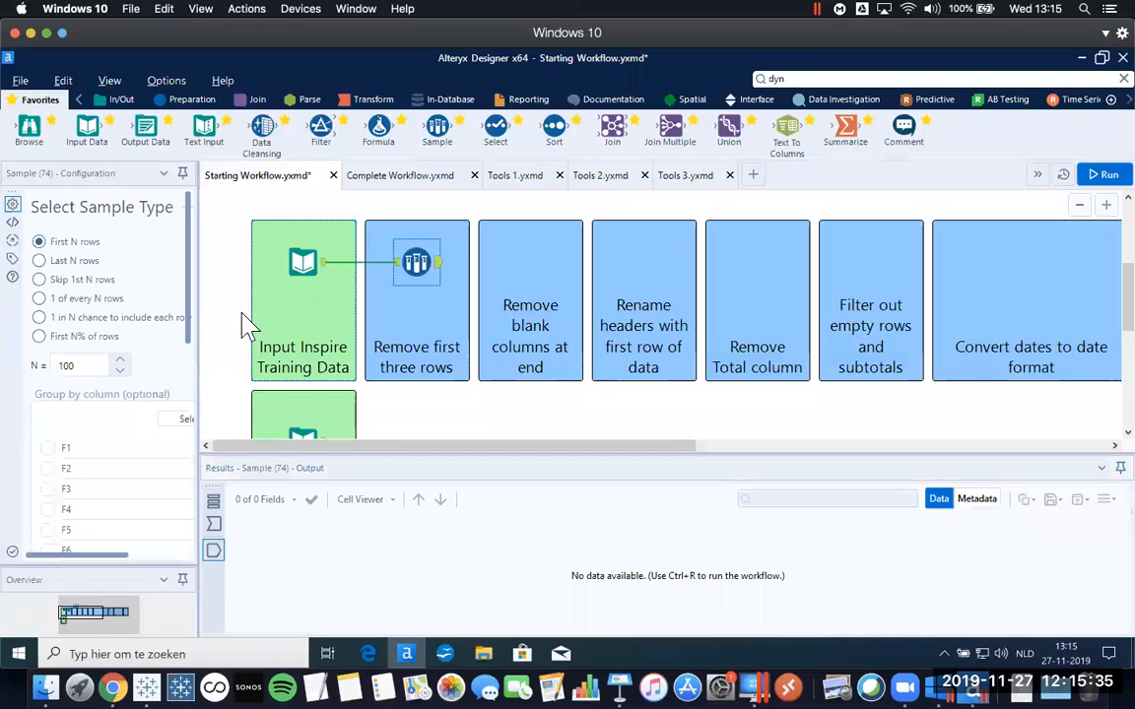
left_click_drag(199, 340, 243, 361)
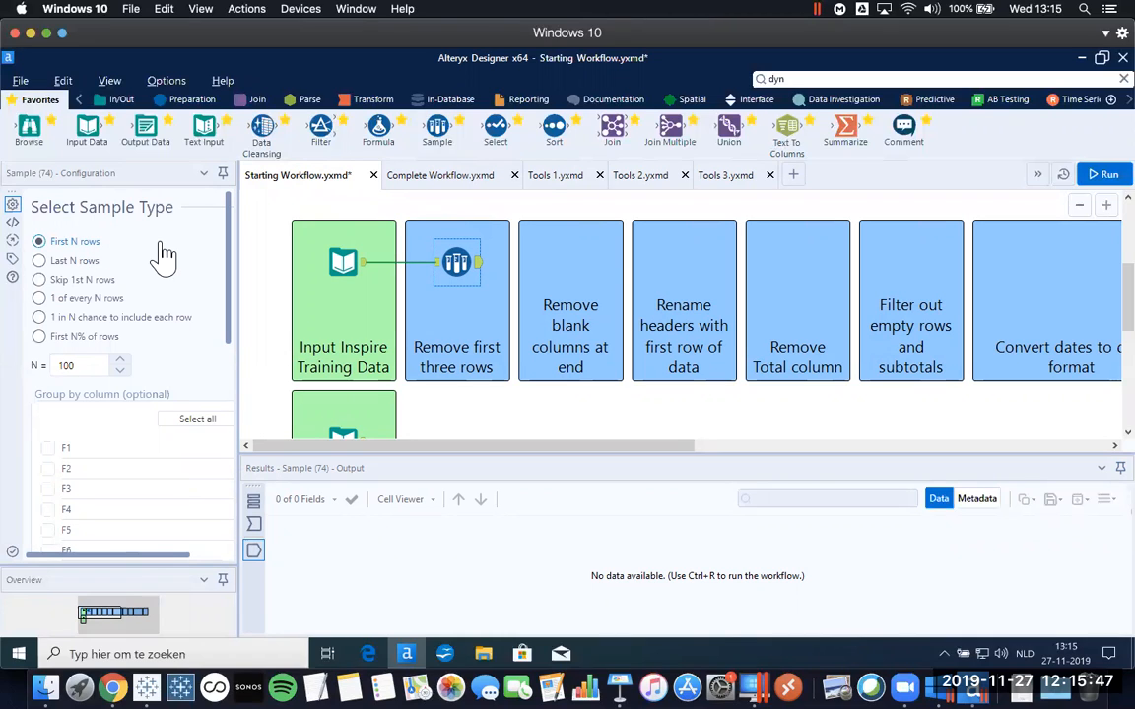
left_click(124, 239)
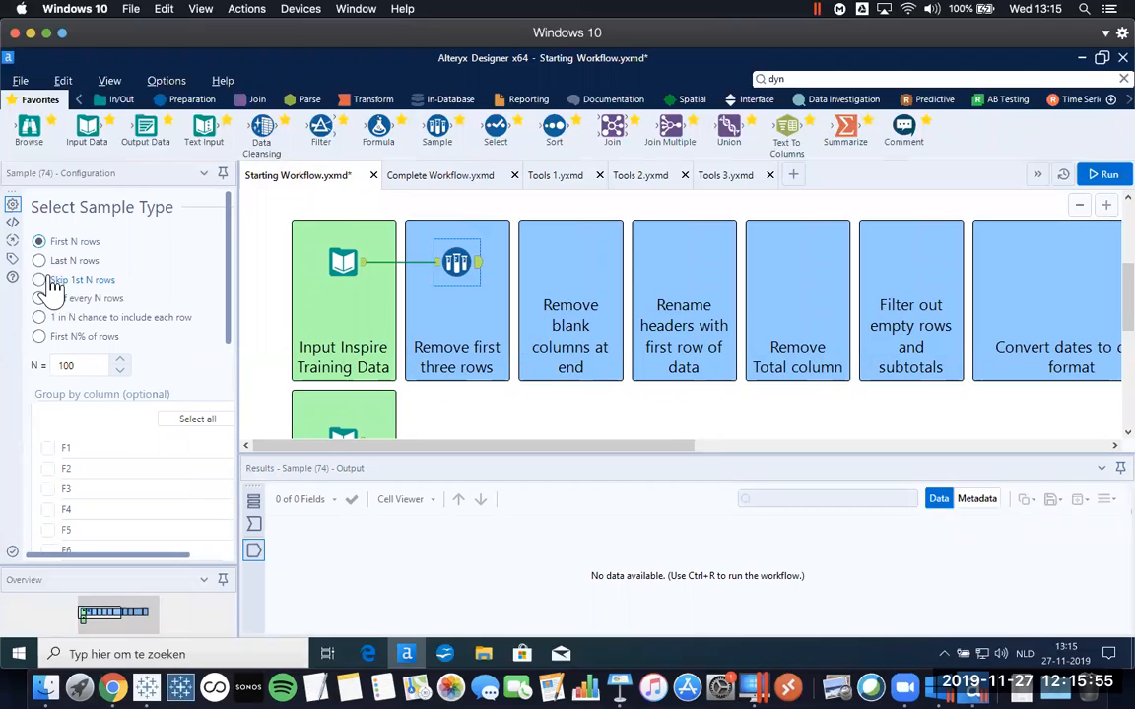
left_click(39, 281)
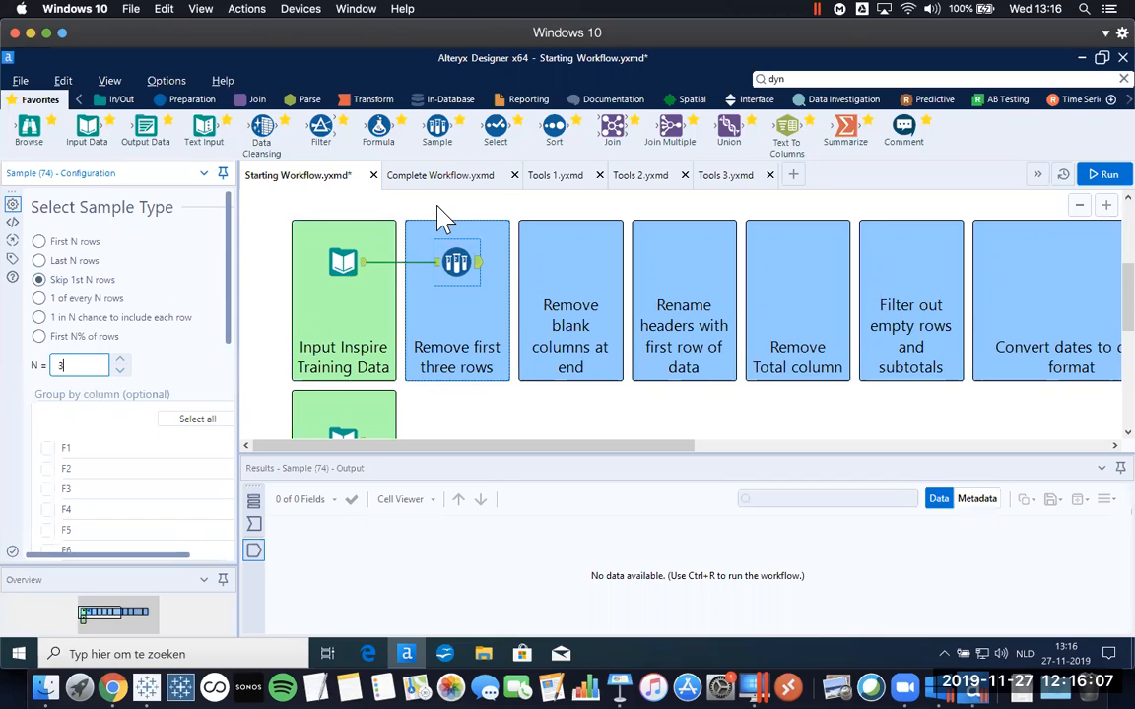
Run the workflow and inspect the Sample output through to its last columns, F21 to F27.
key("ctrl+r")
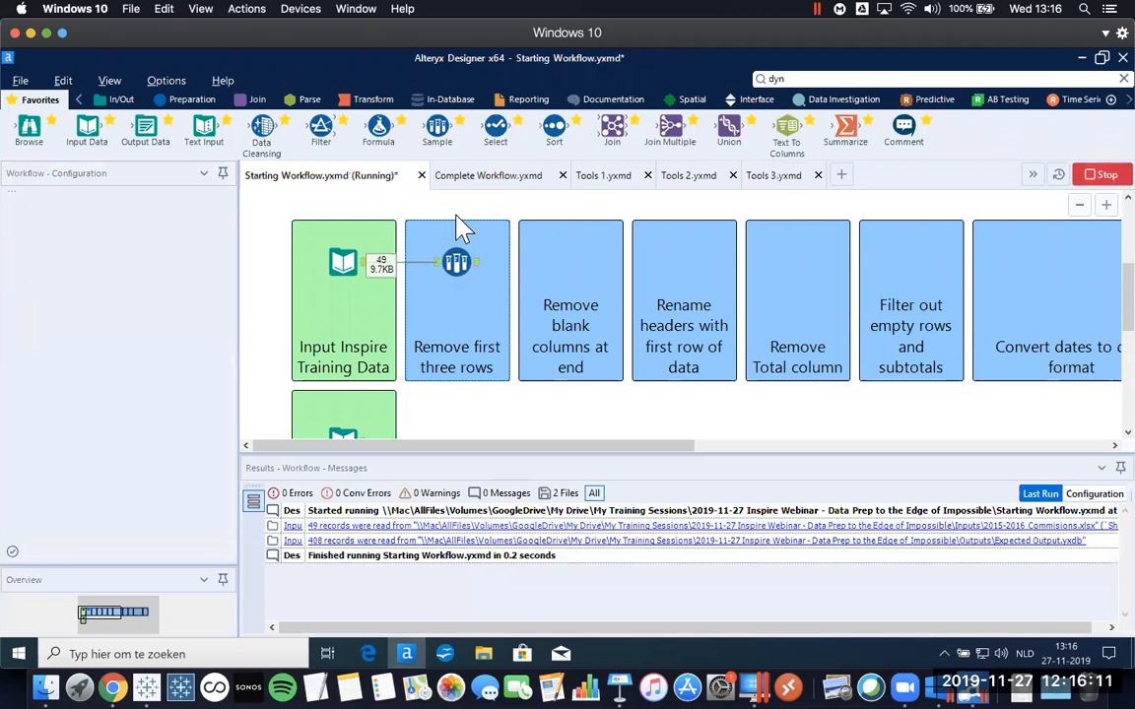
left_click(477, 266)
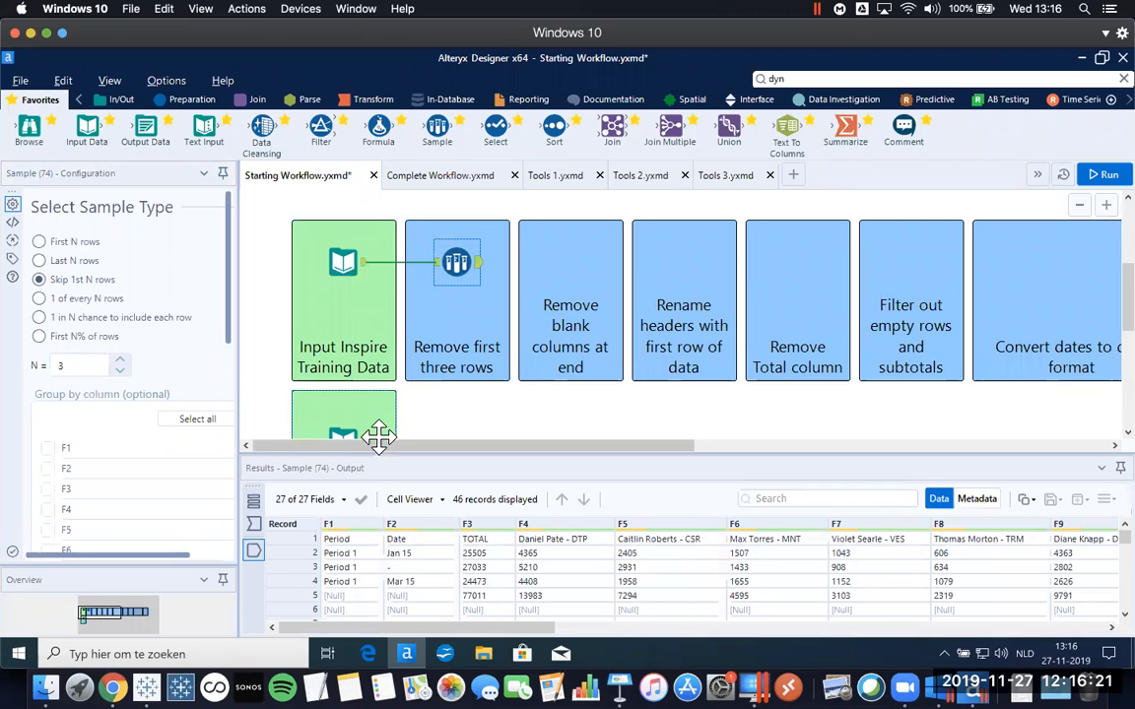
left_click_drag(369, 451, 375, 387)
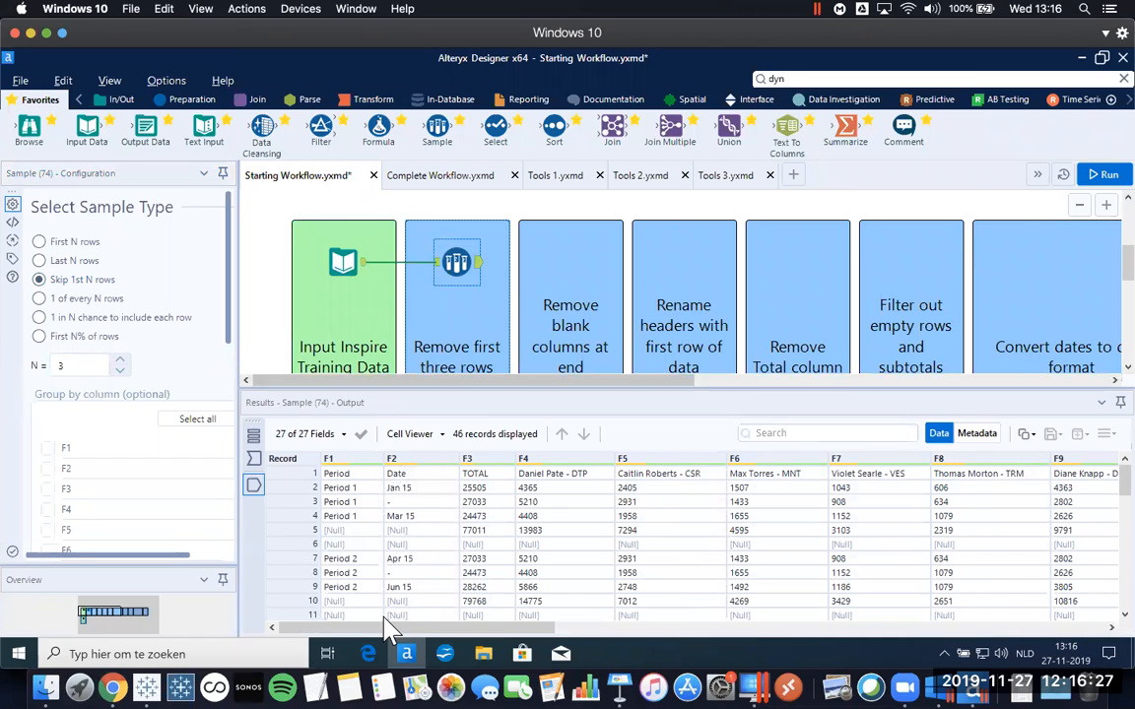
left_click_drag(364, 628, 943, 631)
left_click_drag(970, 681, 971, 684)
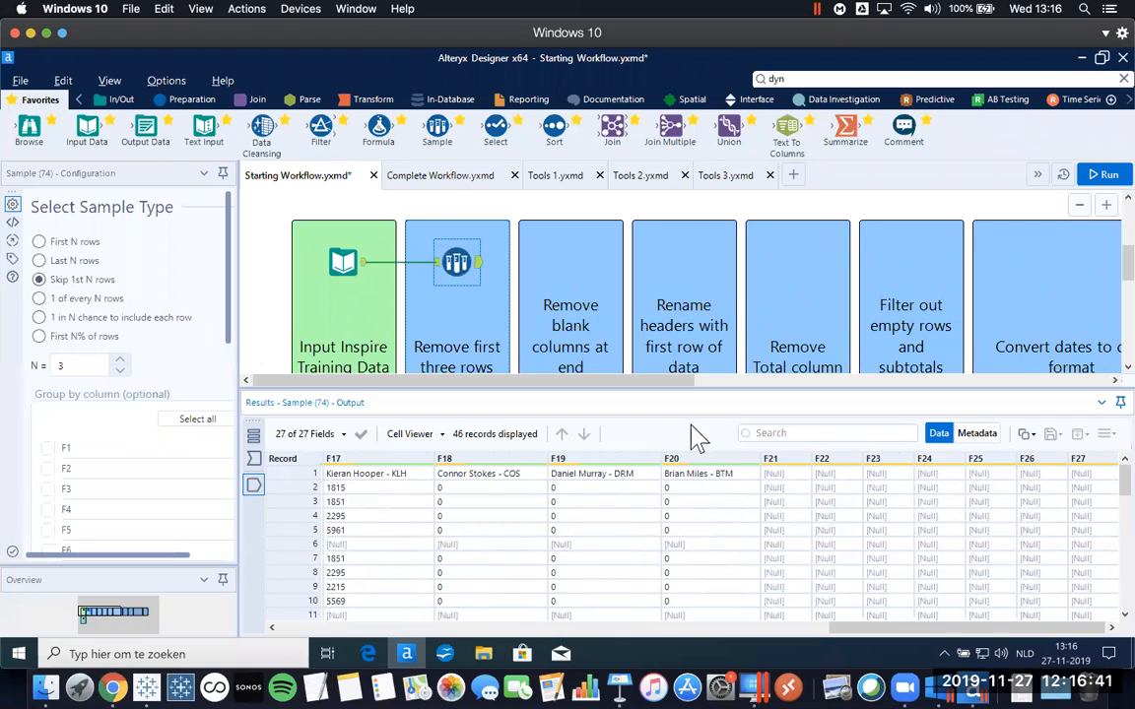
left_click_drag(646, 389, 652, 451)
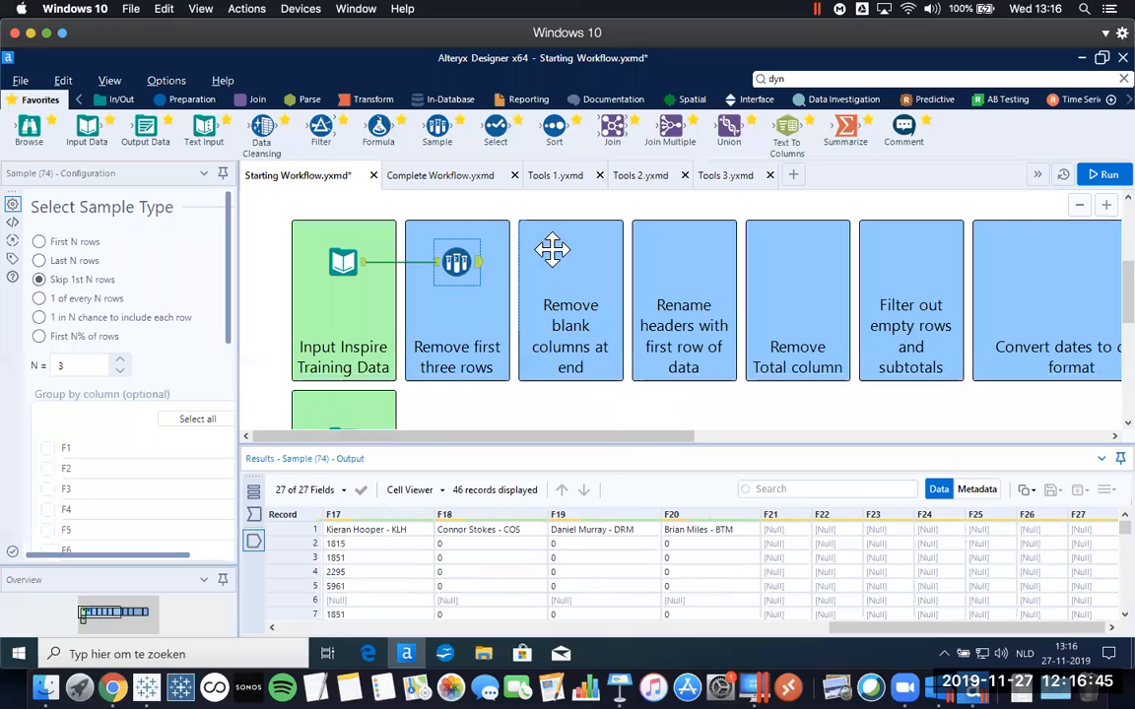
Add a Select tool after the Sample tool in the "Remove blank columns at end" container.
left_click_drag(495, 125, 495, 125)
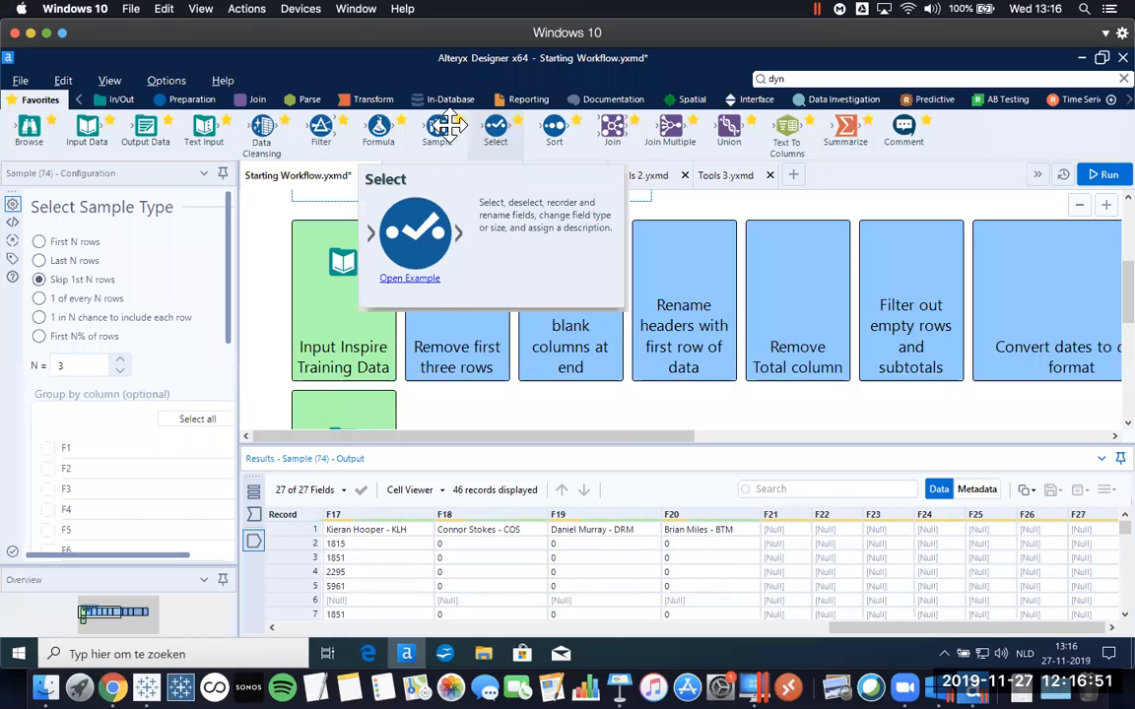
left_click(205, 103)
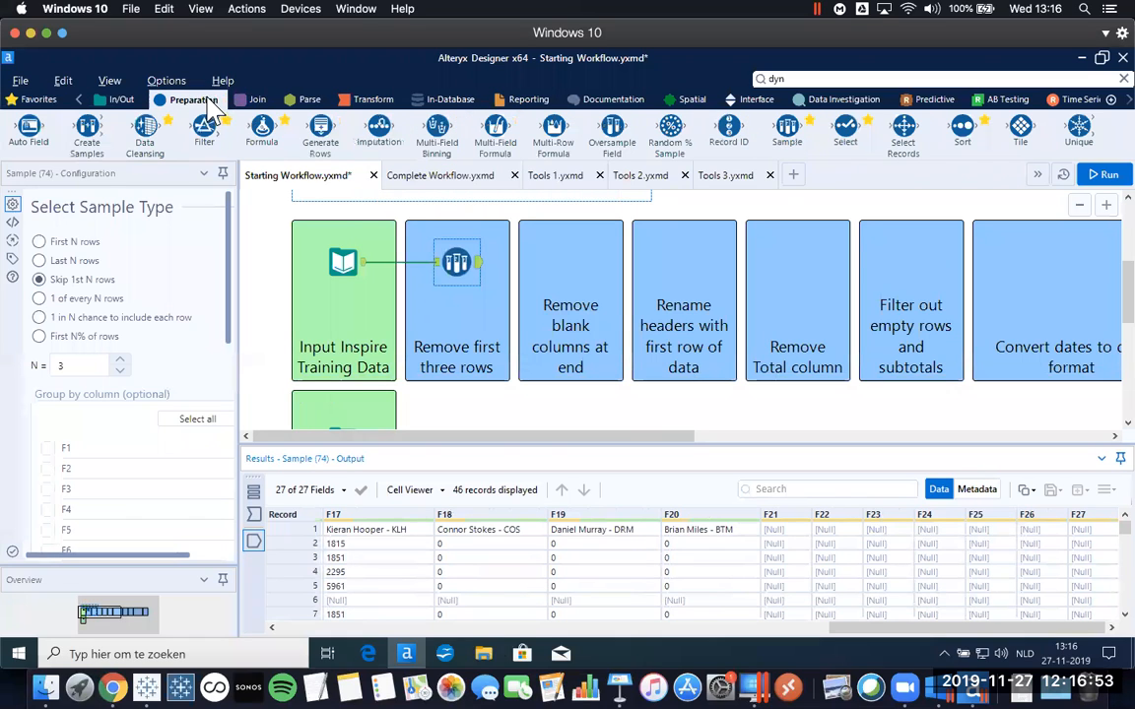
left_click(37, 100)
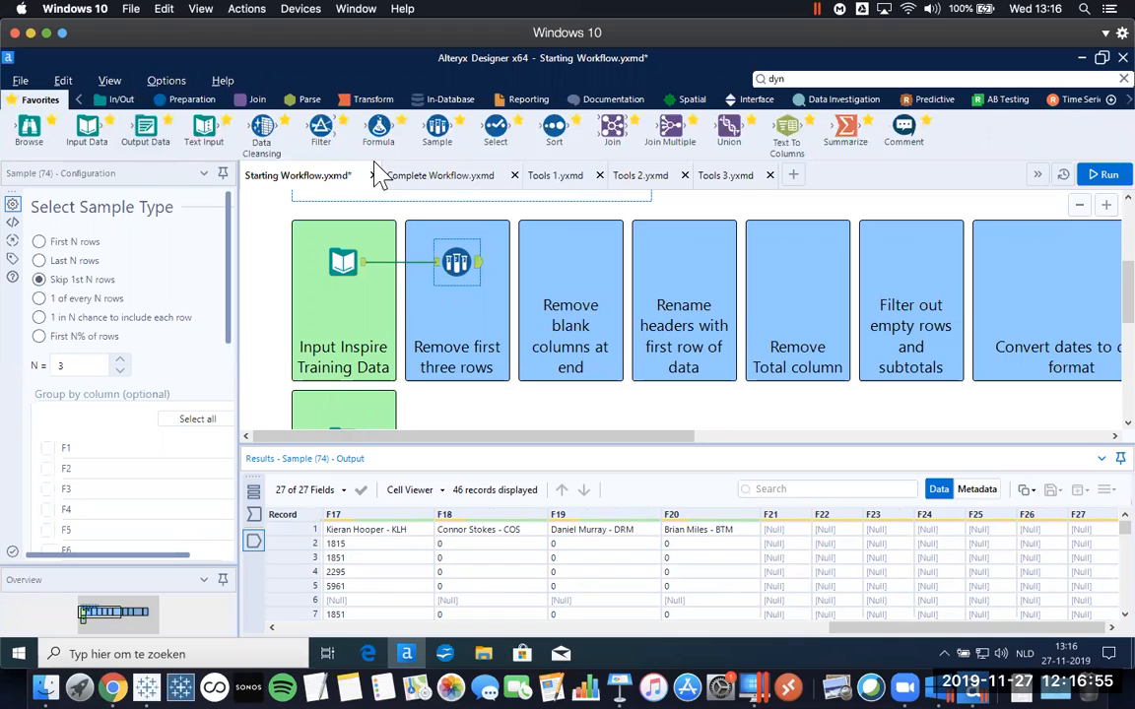
left_click_drag(495, 125, 572, 259)
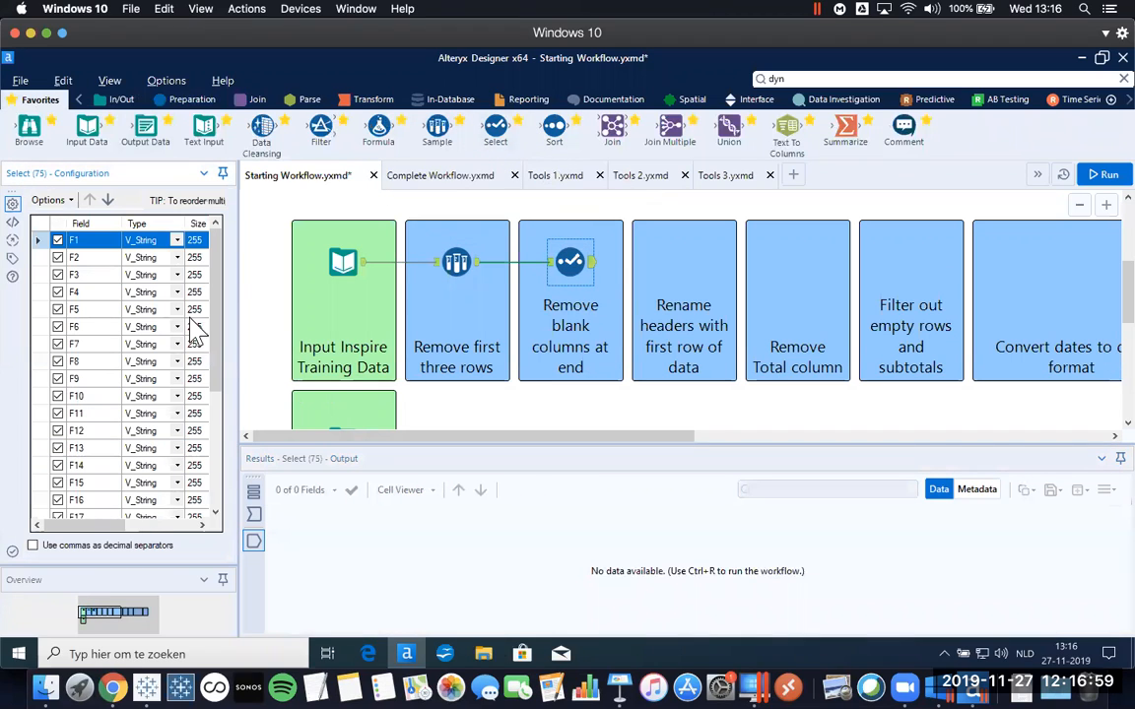
Exclude the blank fields F21 through F27 in the Select tool's field list.
left_click_drag(242, 329, 254, 437)
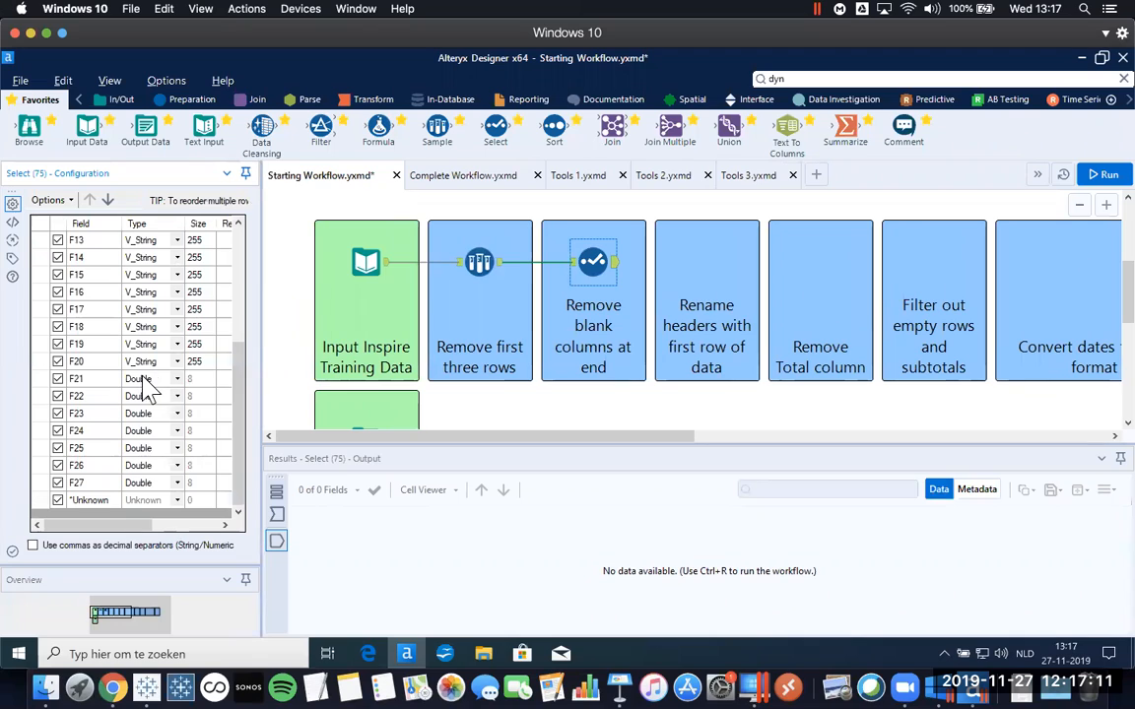
left_click(57, 378)
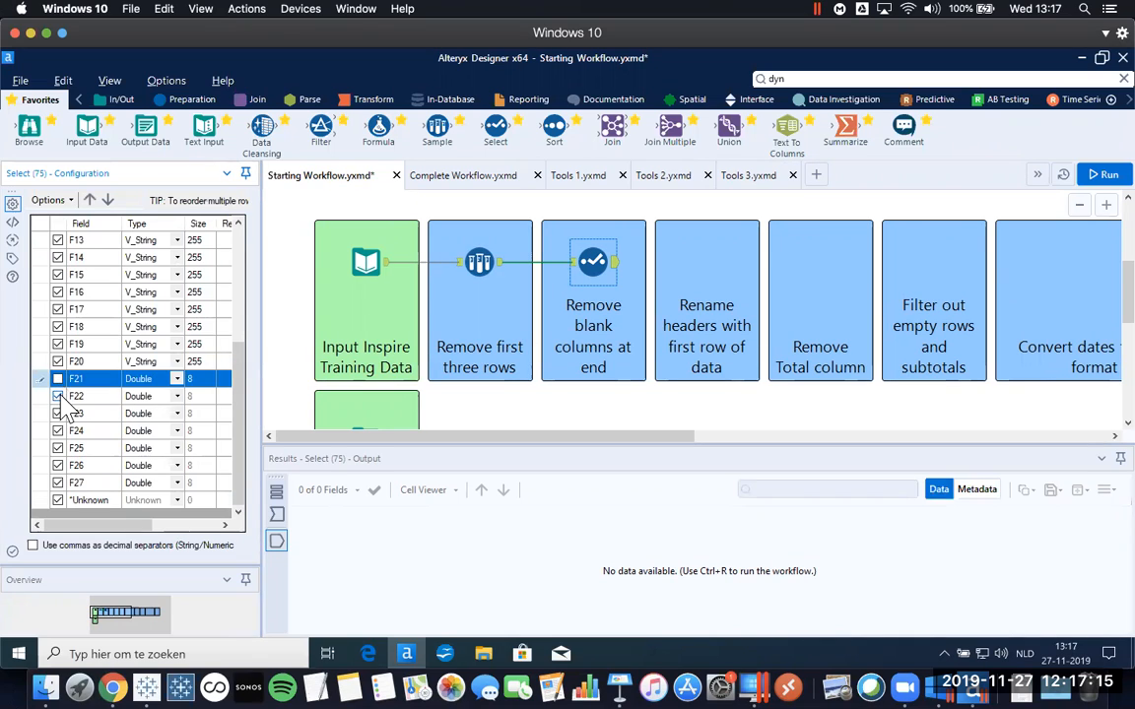
left_click(57, 396)
left_click(57, 413)
left_click(58, 431)
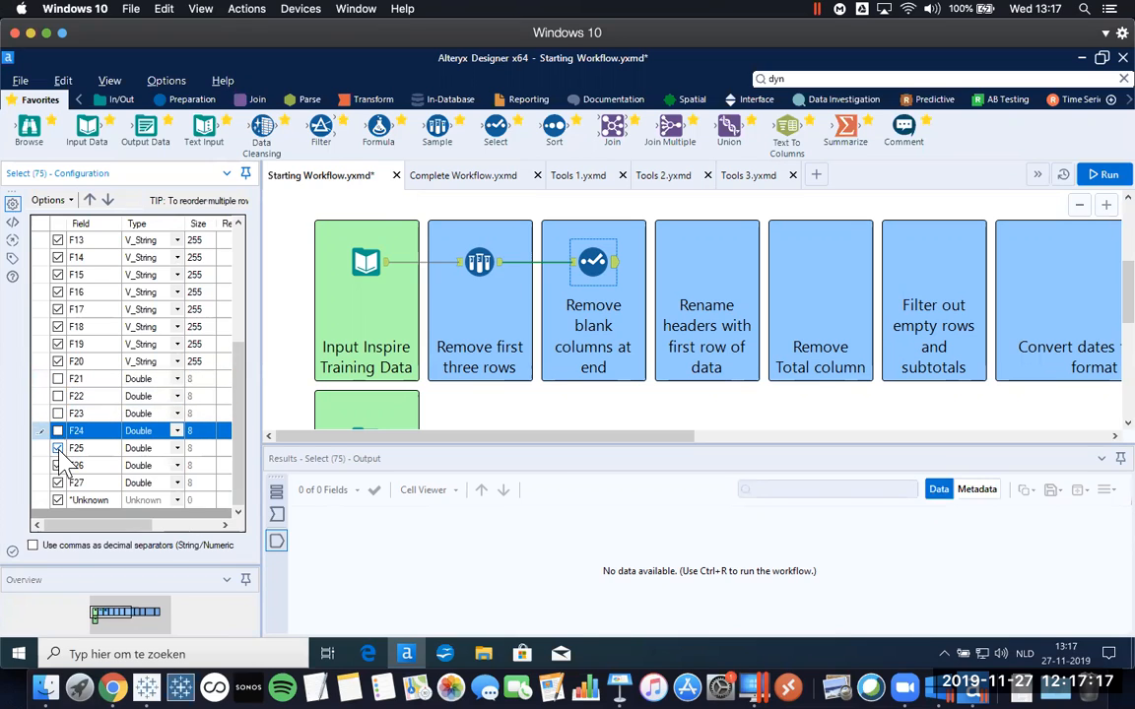
left_click(58, 448)
left_click(57, 465)
left_click(57, 483)
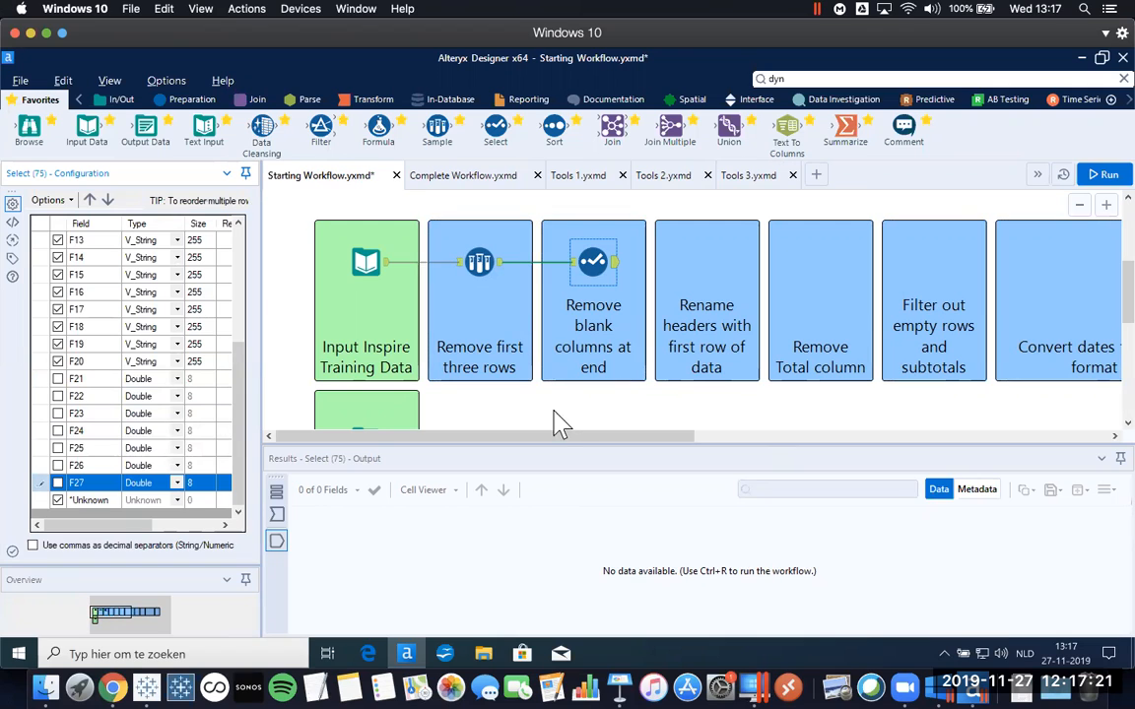
Run the workflow and check the Select tool's output across all its columns, from the last back to the first.
key("ctrl+r")
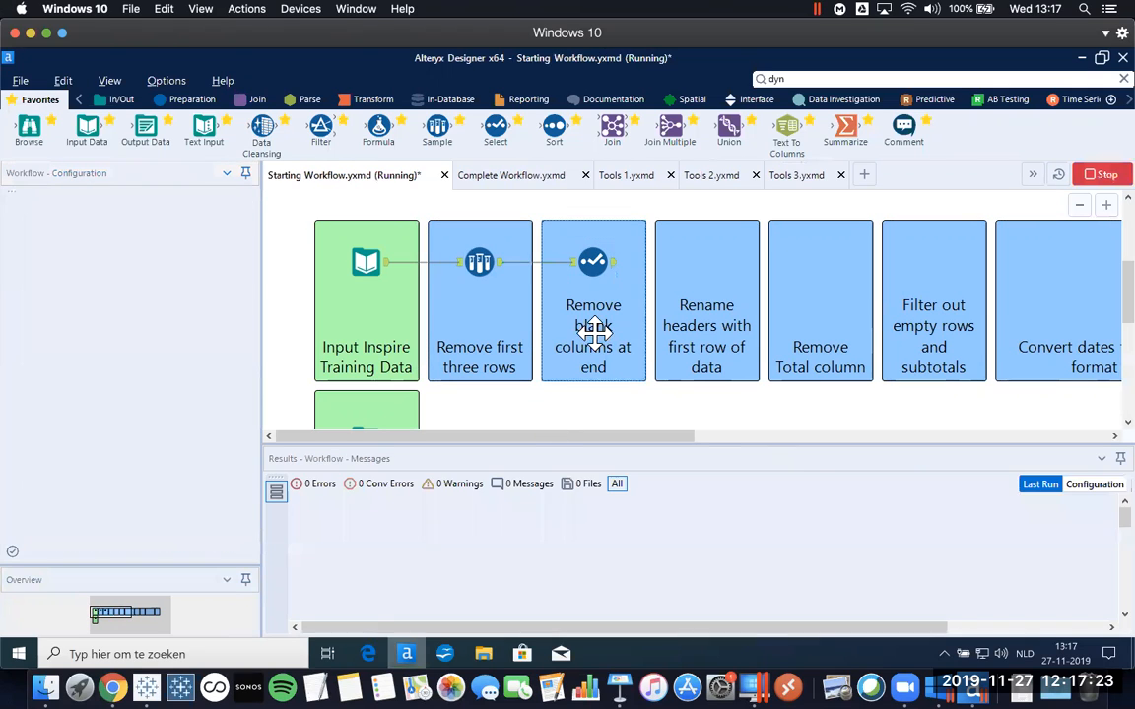
left_click(608, 270)
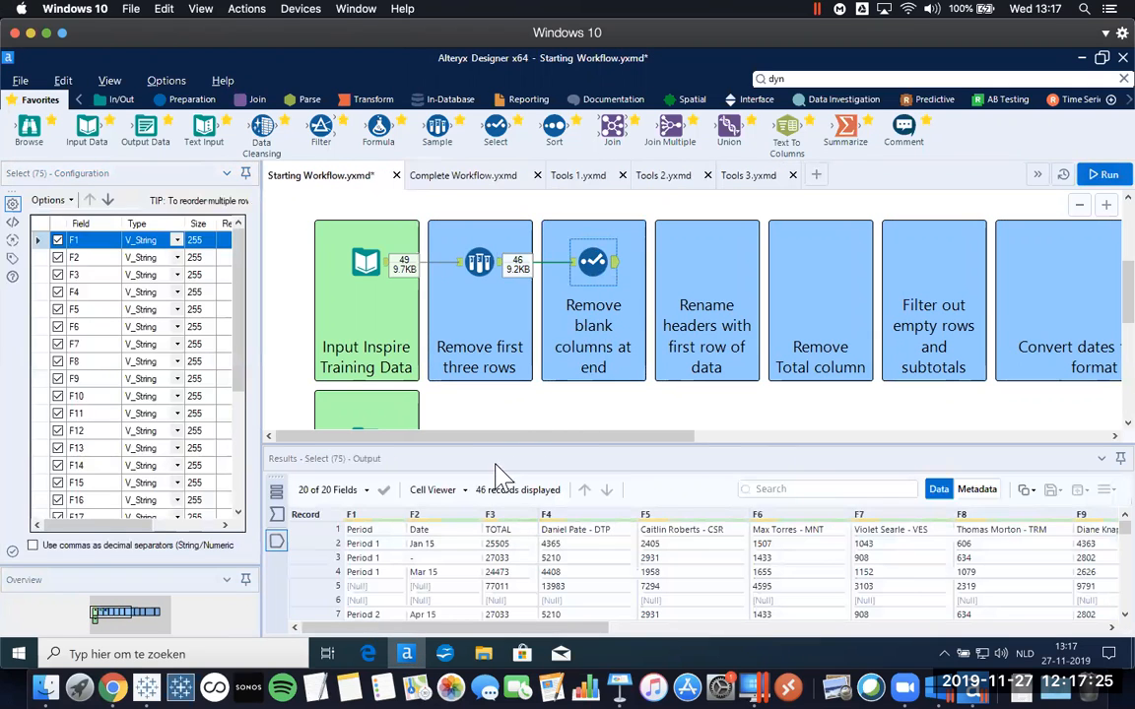
left_click_drag(460, 442, 440, 476)
left_click_drag(569, 627, 926, 564)
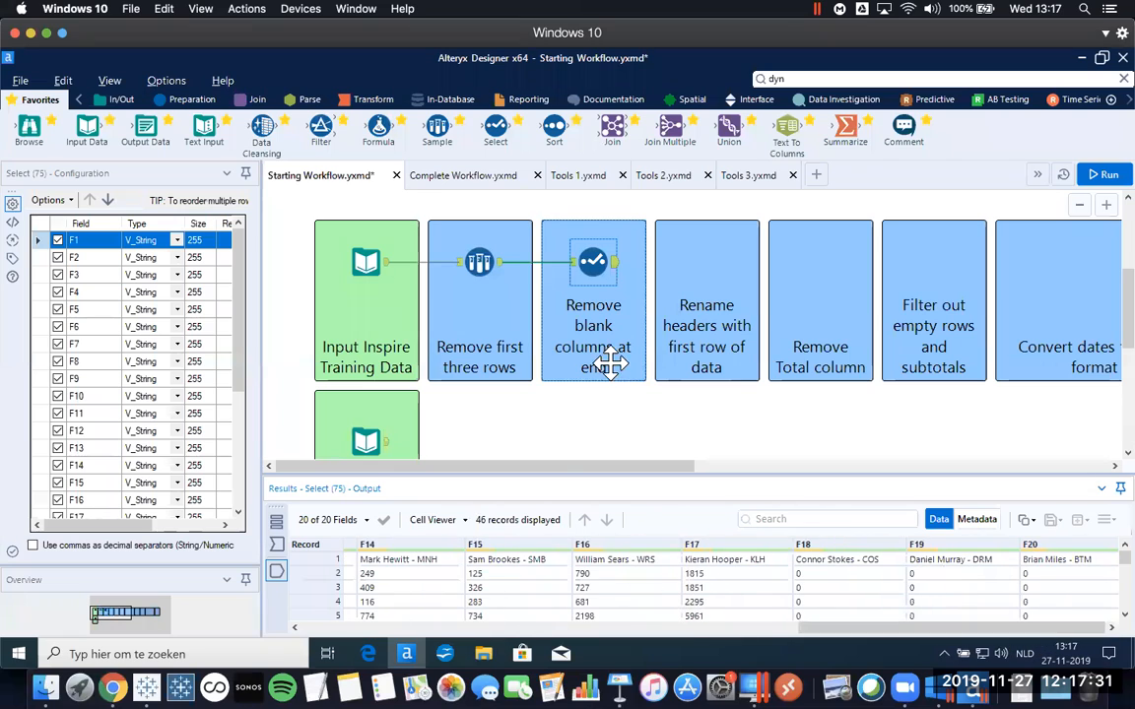
left_click_drag(557, 472, 572, 406)
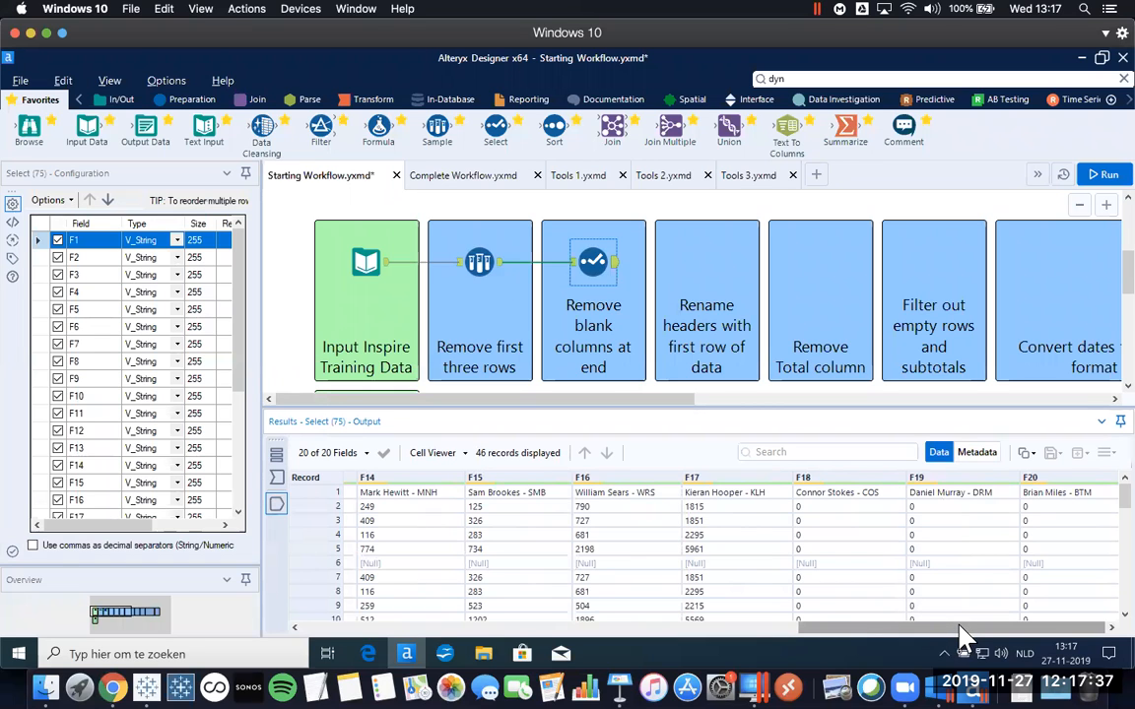
left_click_drag(966, 635, 435, 630)
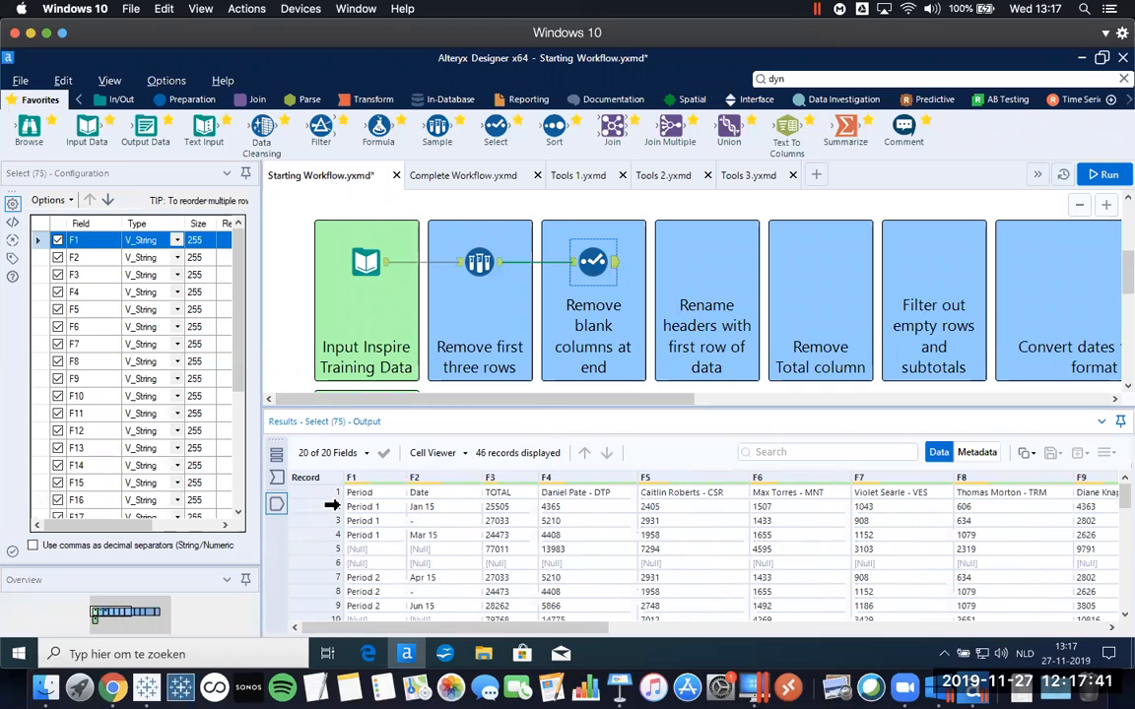
Highlight the header record in the Select output and widen the configuration area to show the Rename column.
left_click(310, 490)
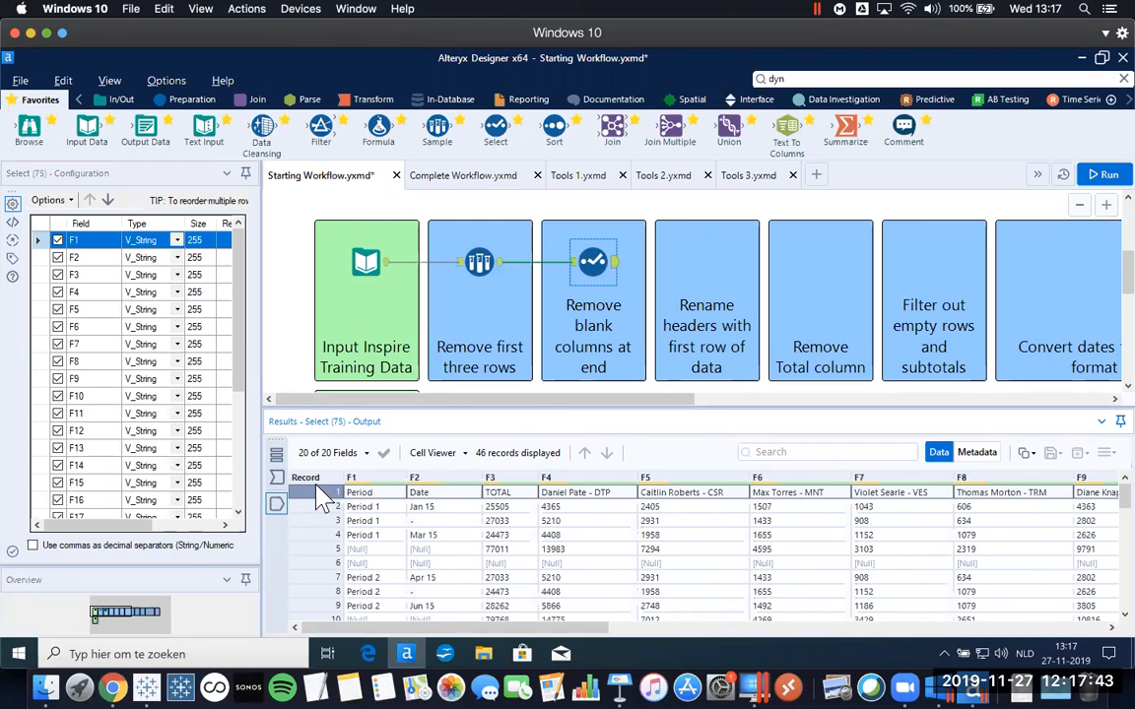
left_click_drag(344, 385, 345, 362)
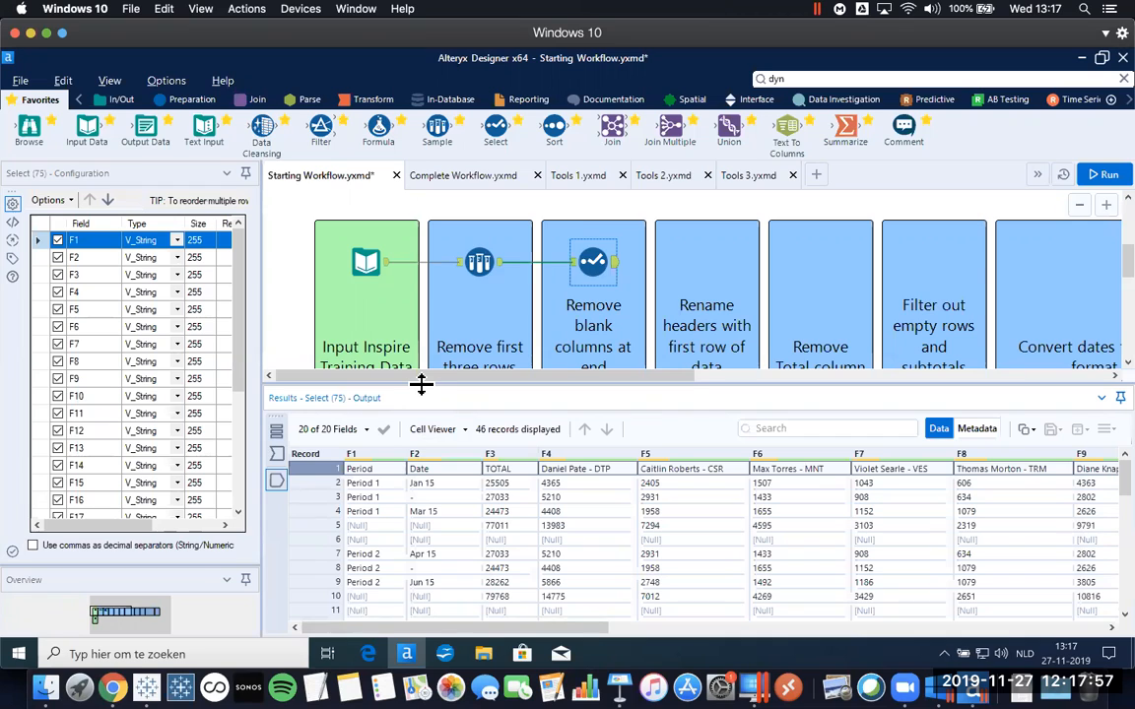
left_click_drag(423, 384, 407, 421)
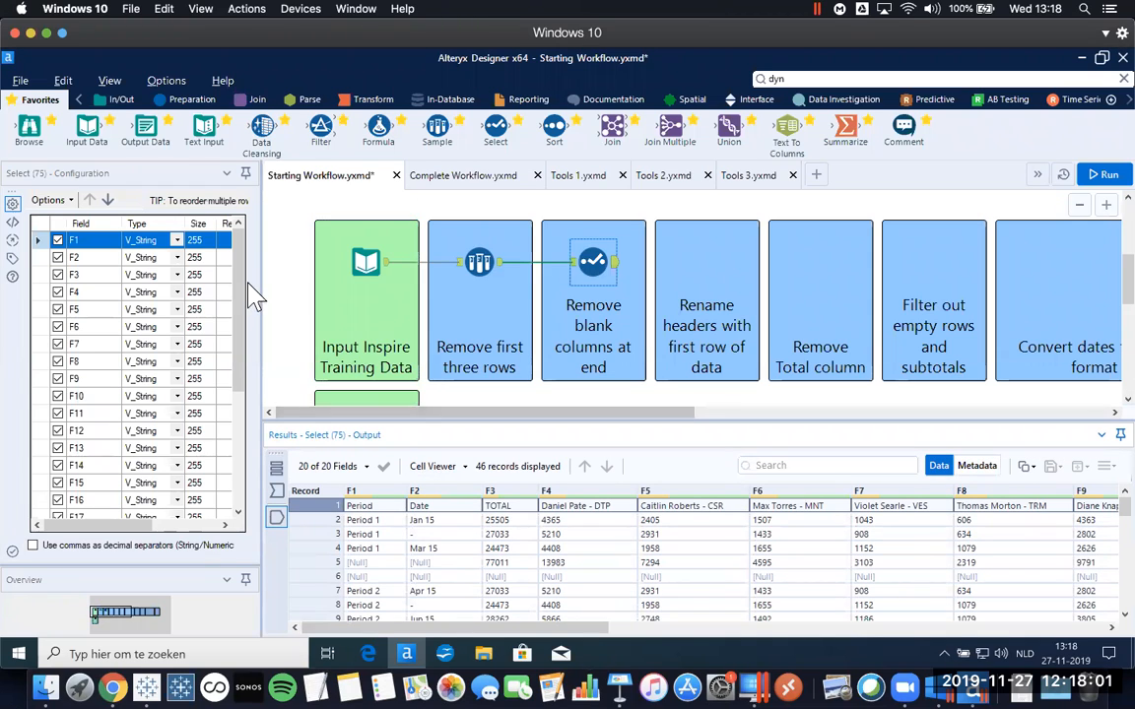
left_click_drag(282, 312, 337, 321)
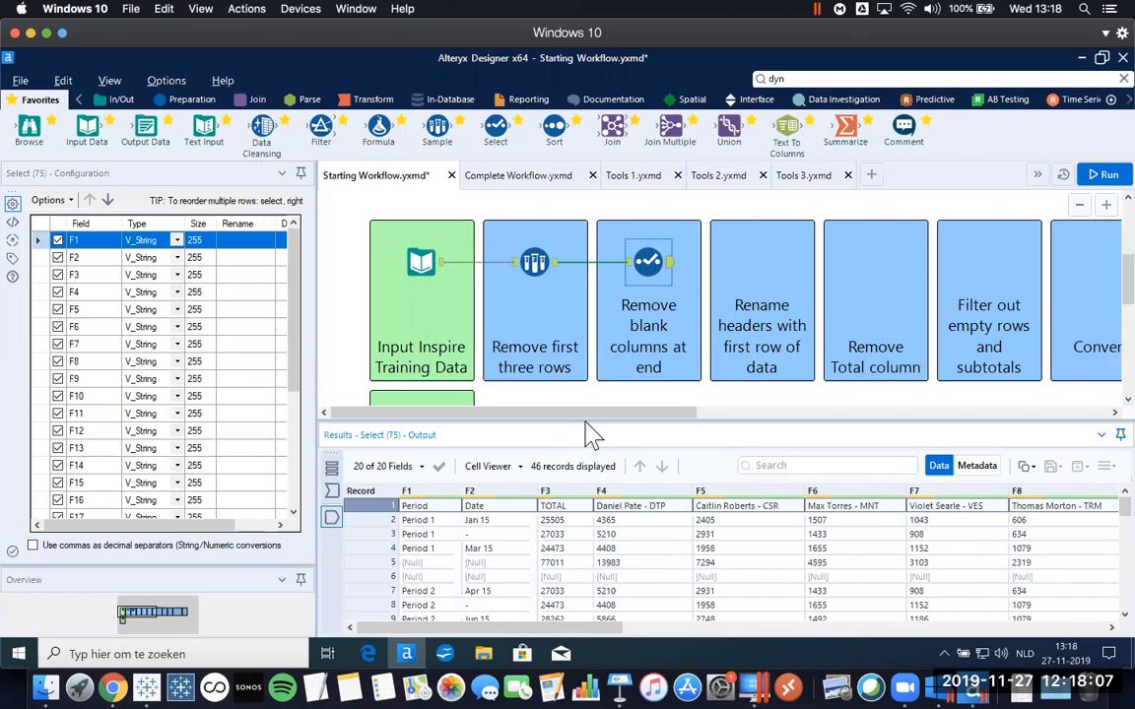
left_click_drag(587, 421, 583, 431)
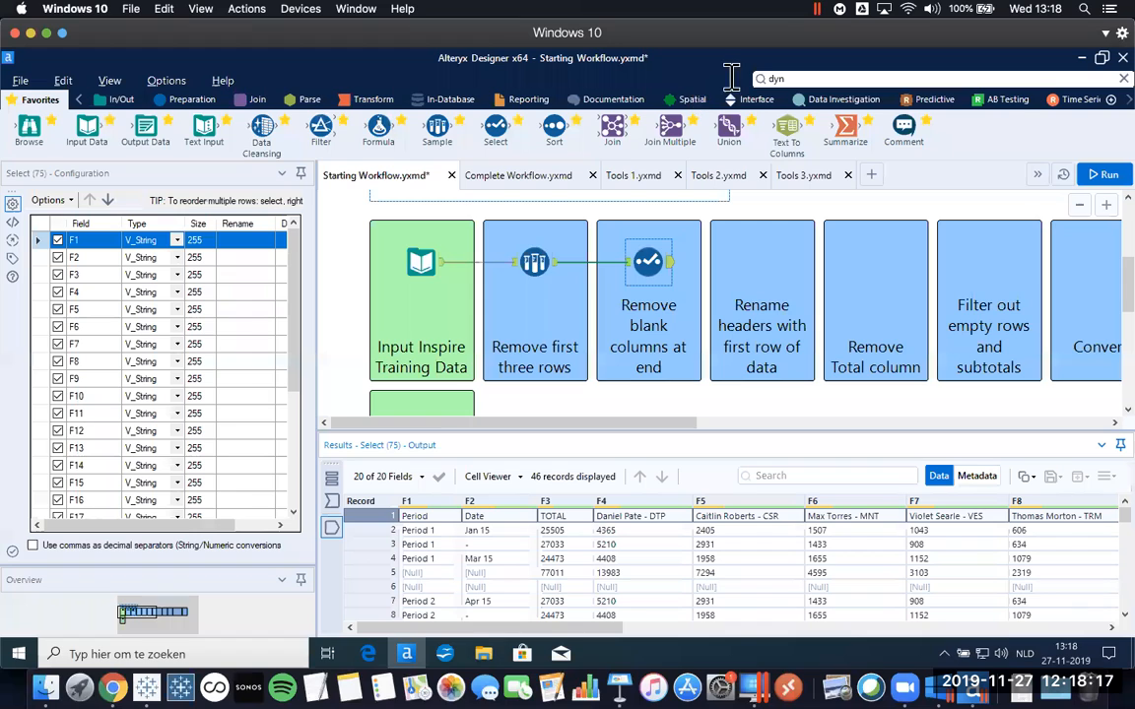
Switch the tool palette's preset to Getting Started and back to All, and accept the palette configuration.
left_click(1086, 101)
scroll(1086, 100, "down", 14)
scroll(1088, 104, "down", 4)
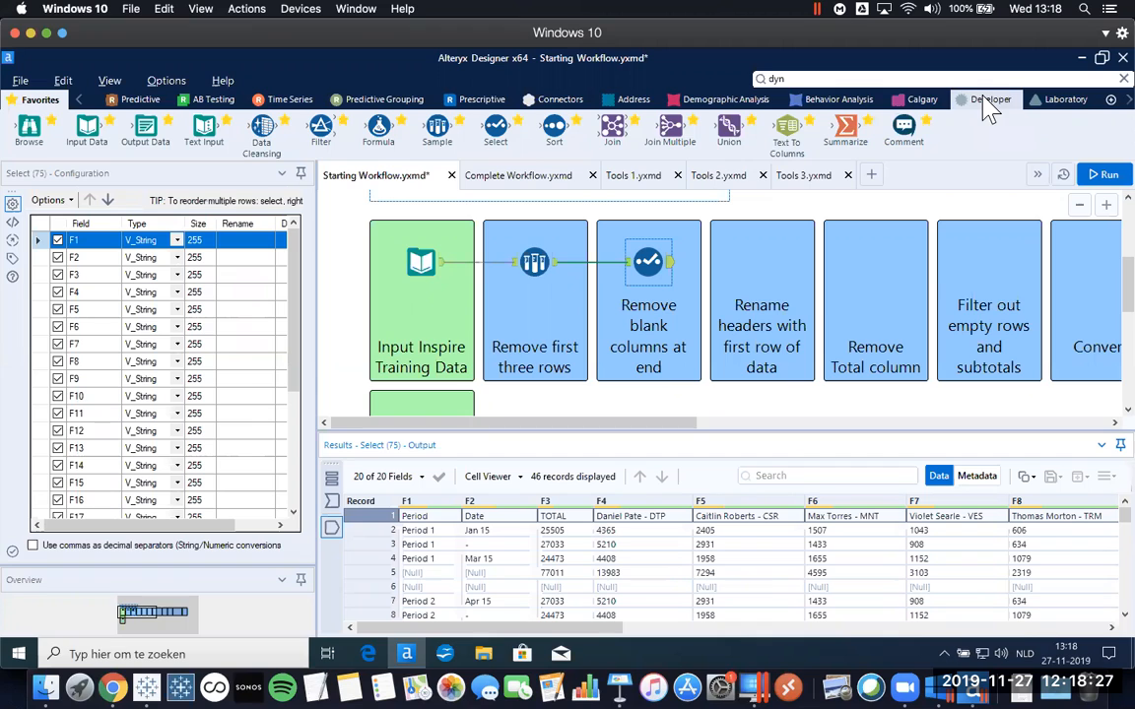
left_click(1091, 110)
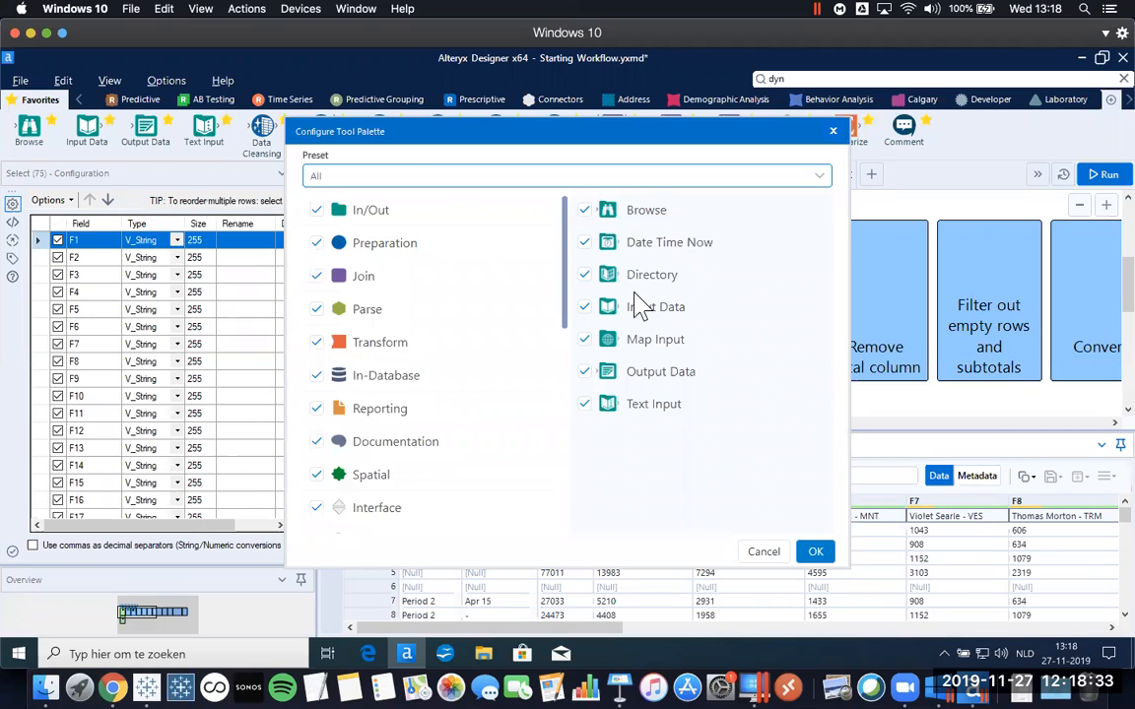
left_click(430, 180)
left_click(364, 194)
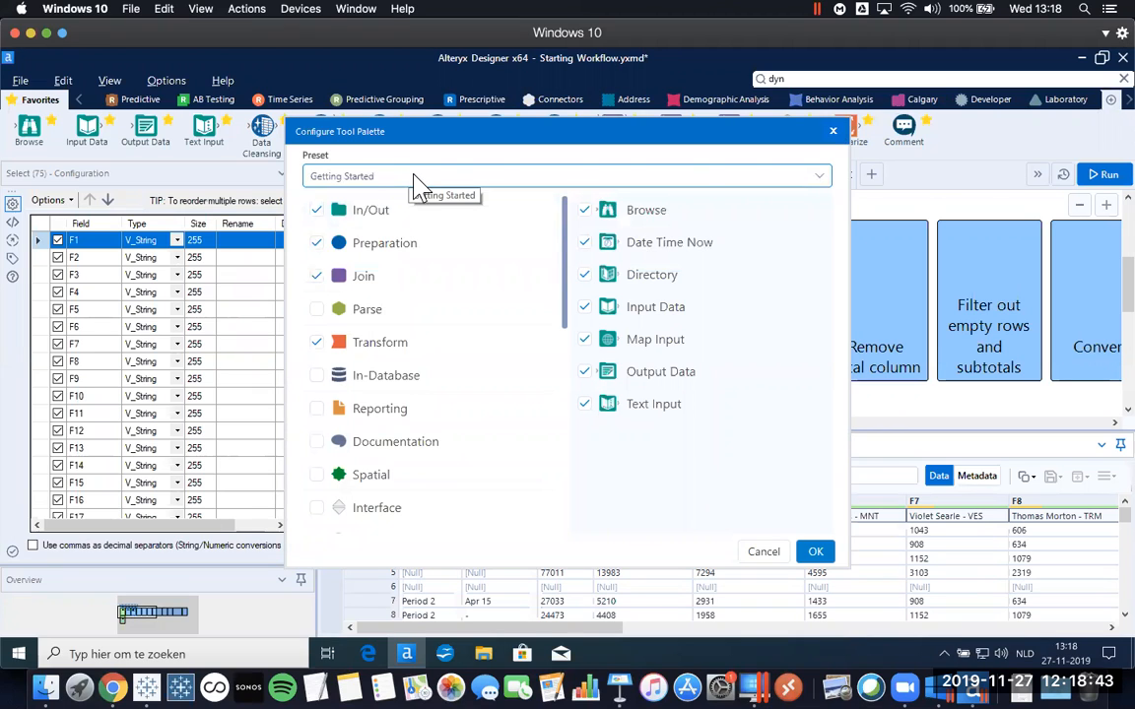
left_click(824, 182)
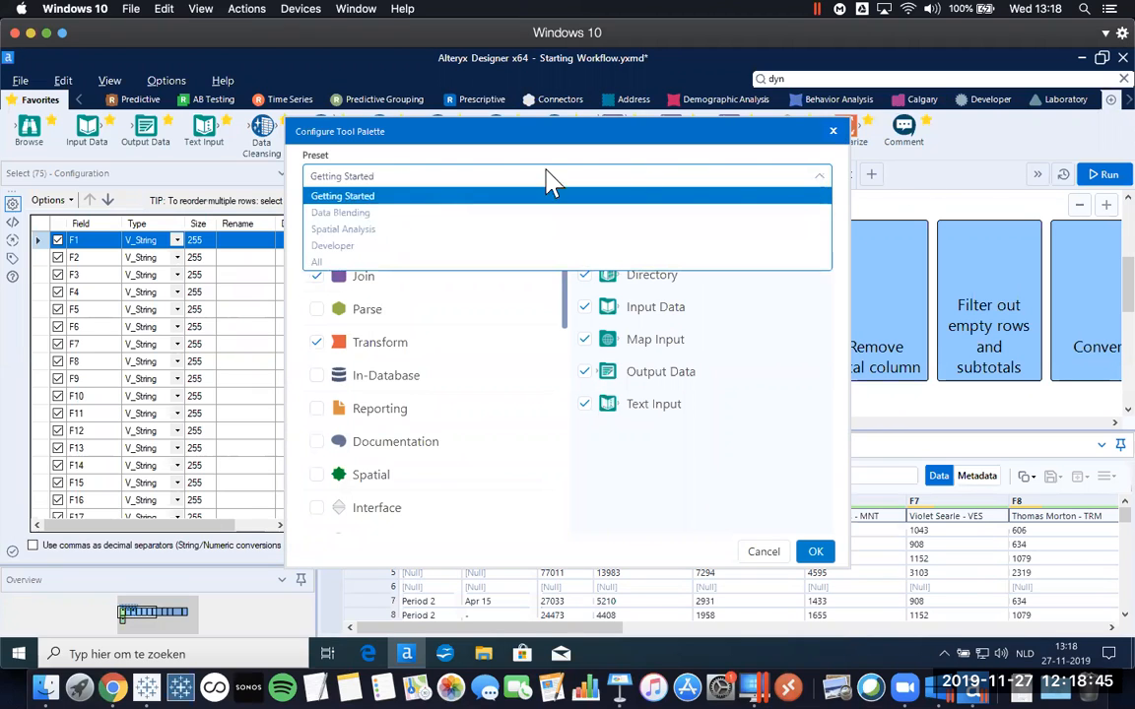
left_click(391, 264)
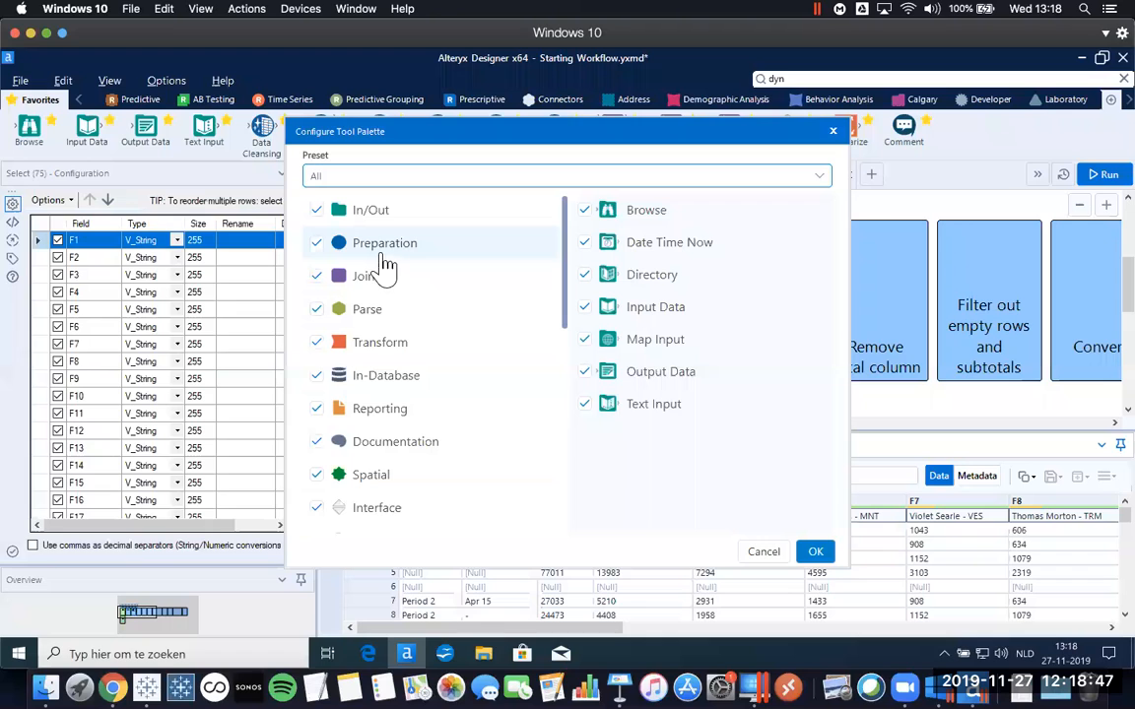
left_click(815, 554)
Look through the tools in the Developer category and return to the Favorites category.
scroll(1089, 100, "down", 5)
scroll(1089, 104, "down", 5)
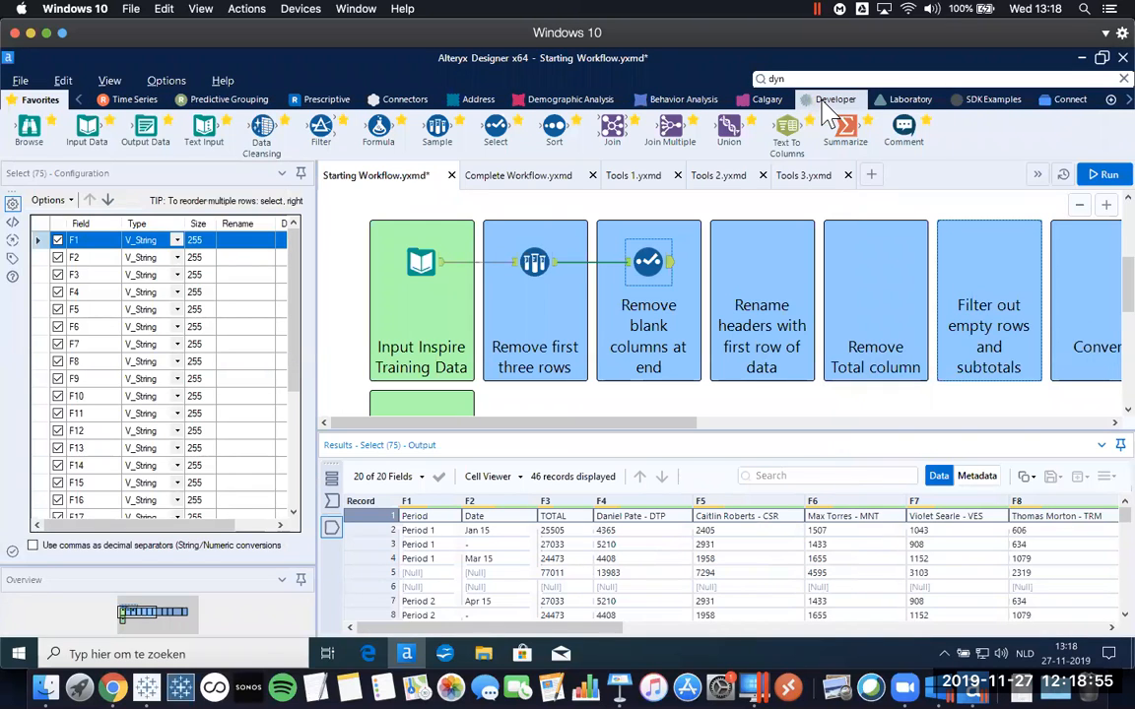
left_click(808, 106)
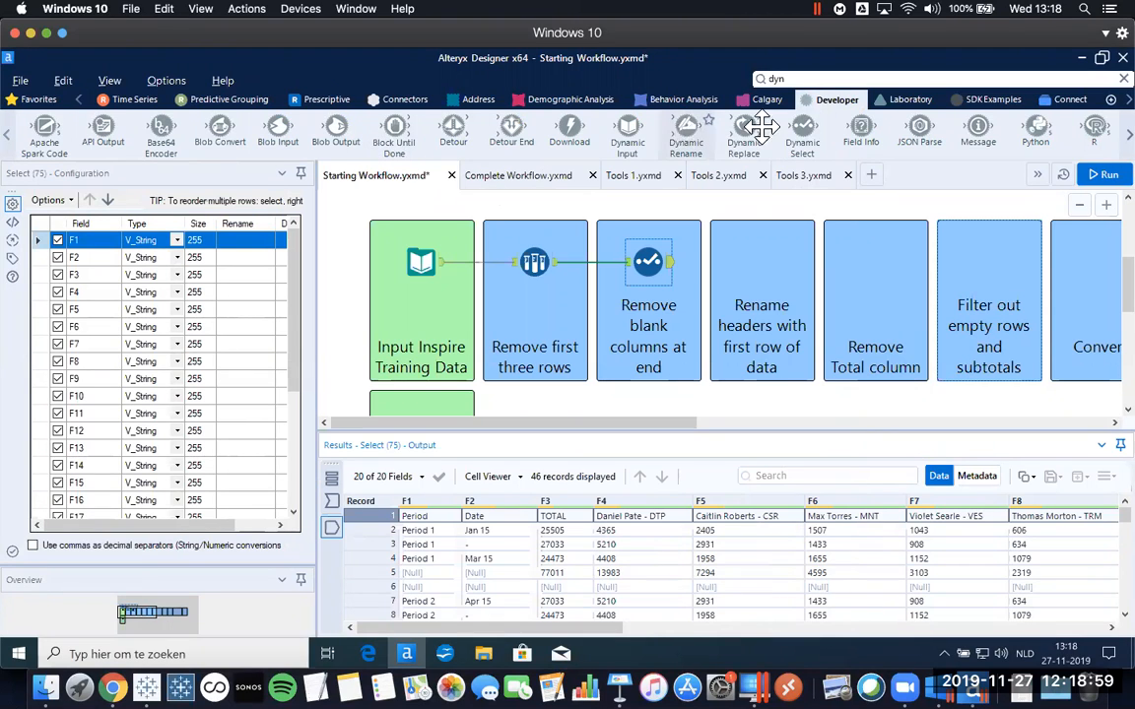
left_click(45, 99)
Search the tools for "dyn" and add Dynamic Rename after the Select tool in the "Rename headers with first row of data" container.
left_click(817, 78)
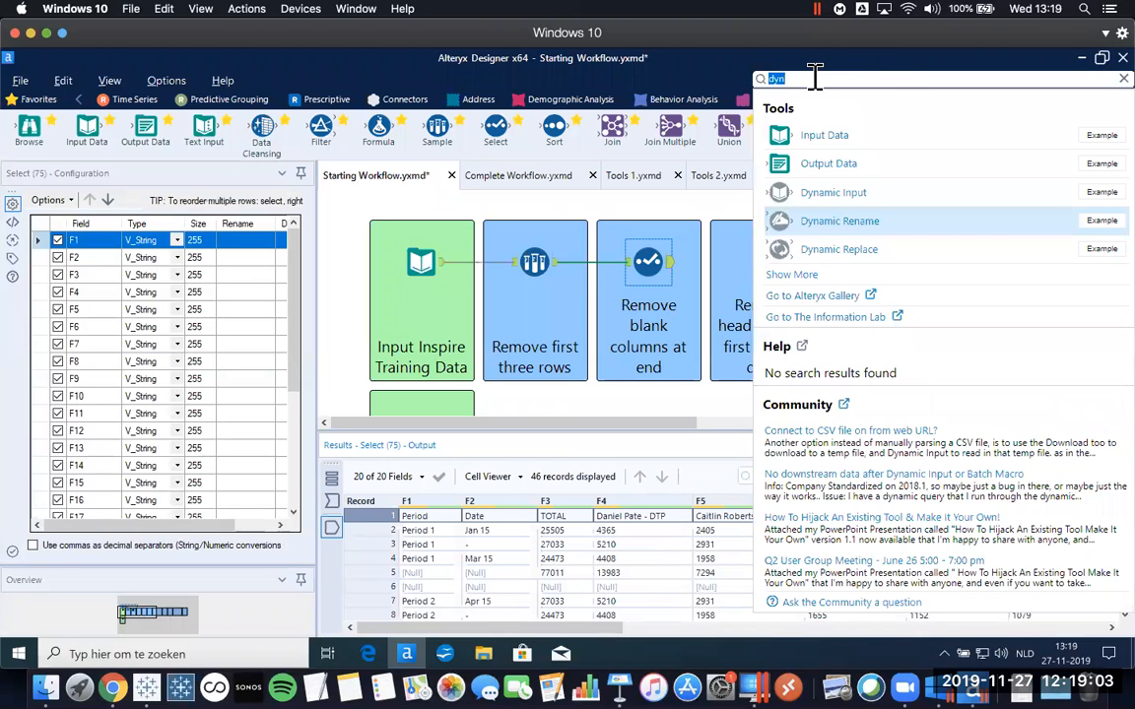
type("dydn")
key("BackSpace")
key("BackSpace")
key("BackSpace")
type("nyn")
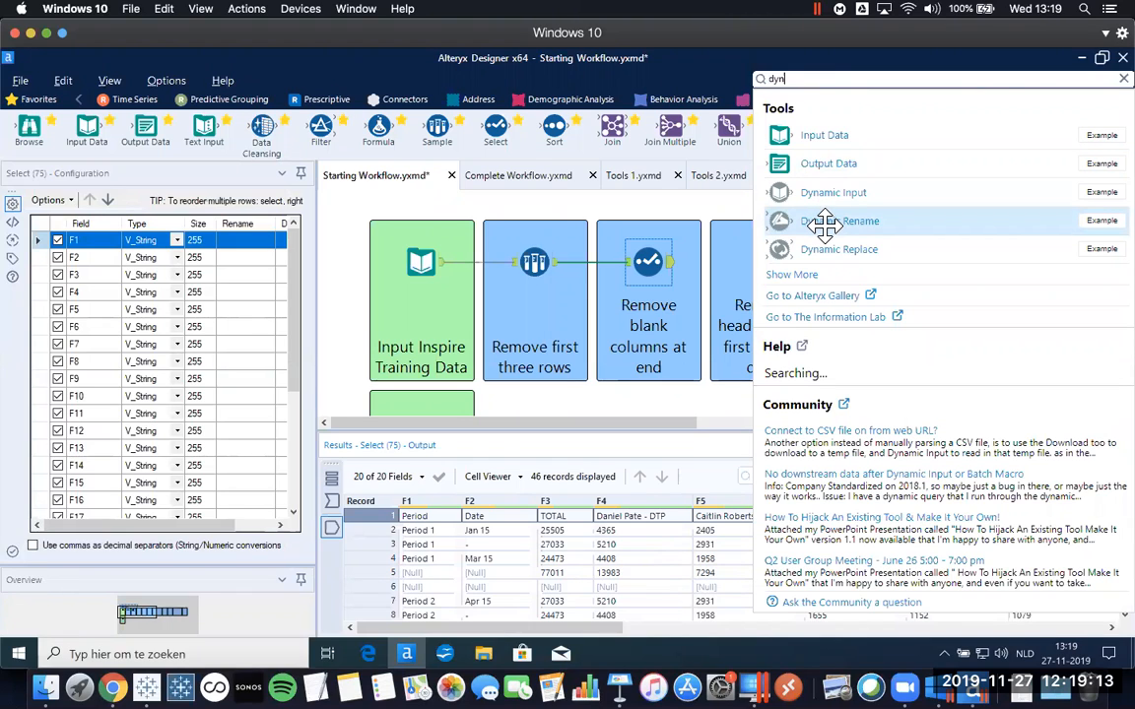
left_click_drag(826, 223, 759, 265)
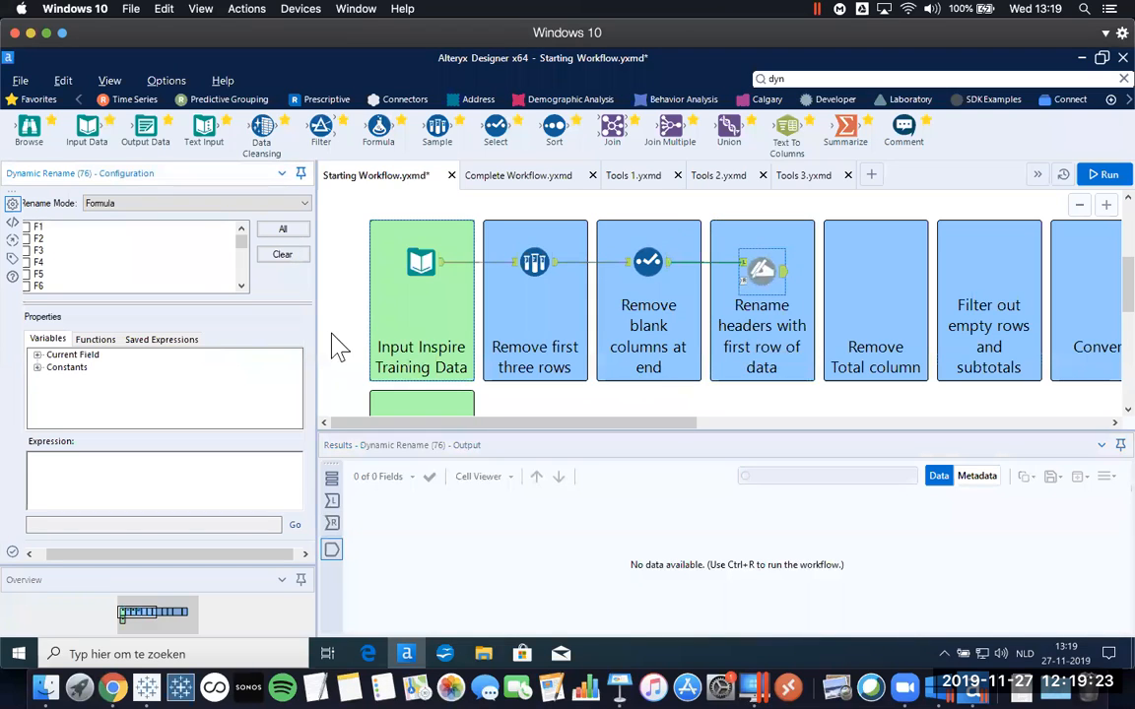
Set the Dynamic Rename tool's rename mode to Take Field Names from First Row of Data.
left_click_drag(316, 326, 331, 335)
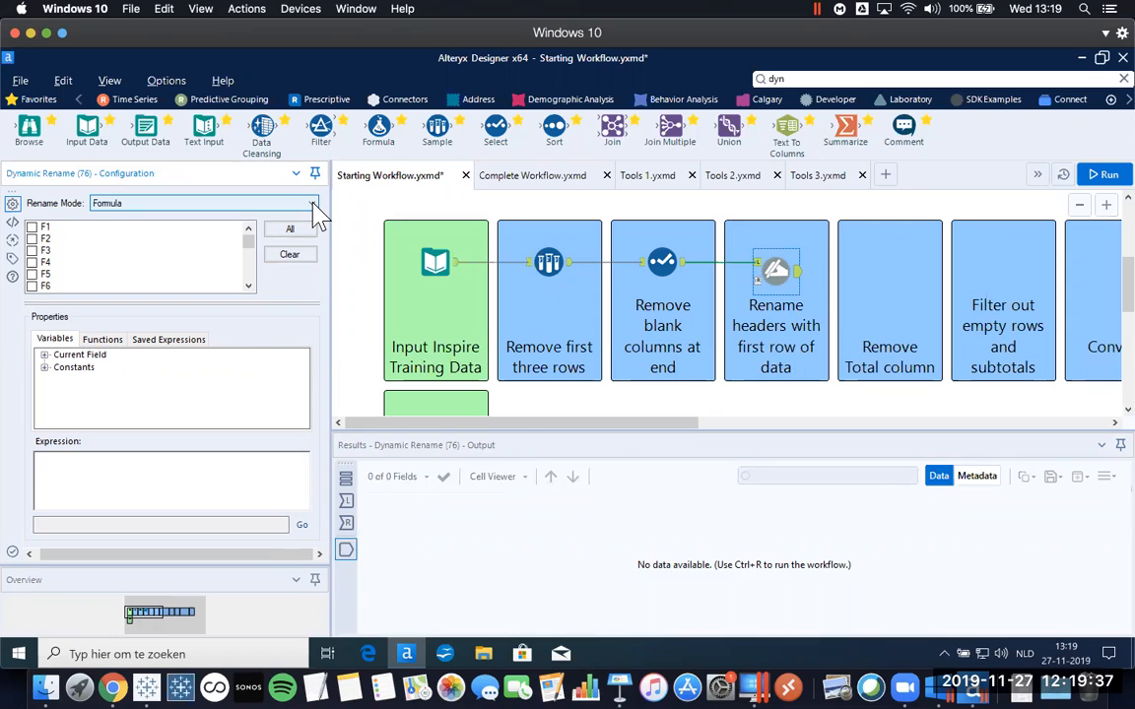
left_click(759, 268)
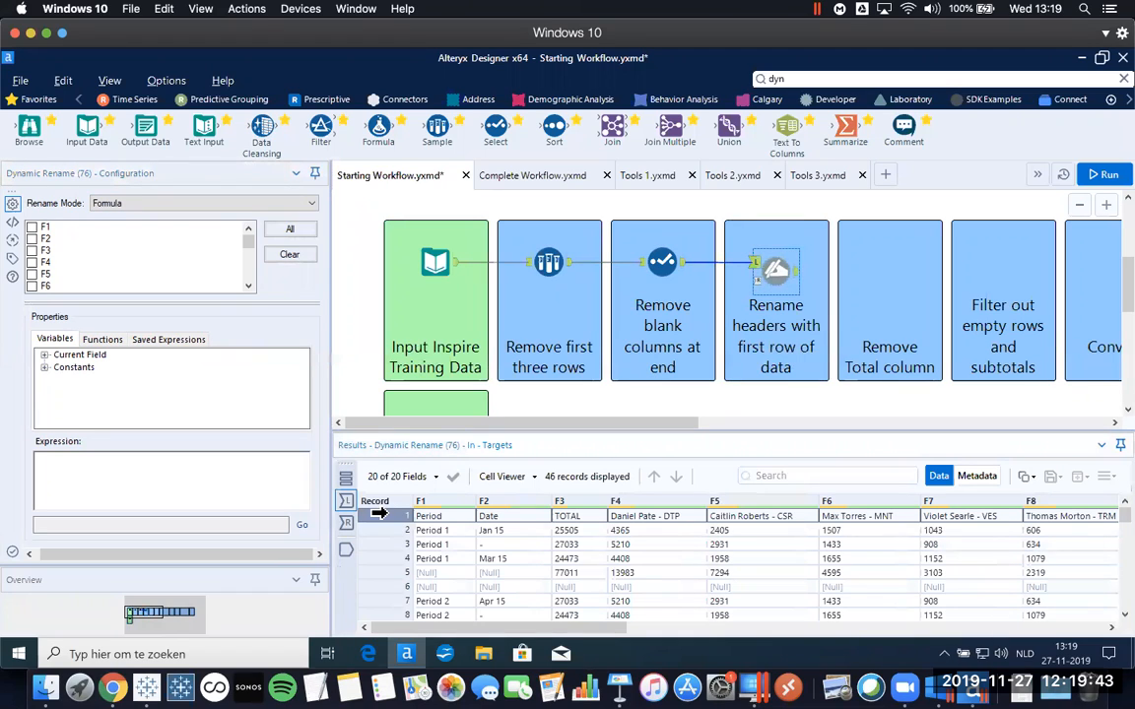
left_click(311, 210)
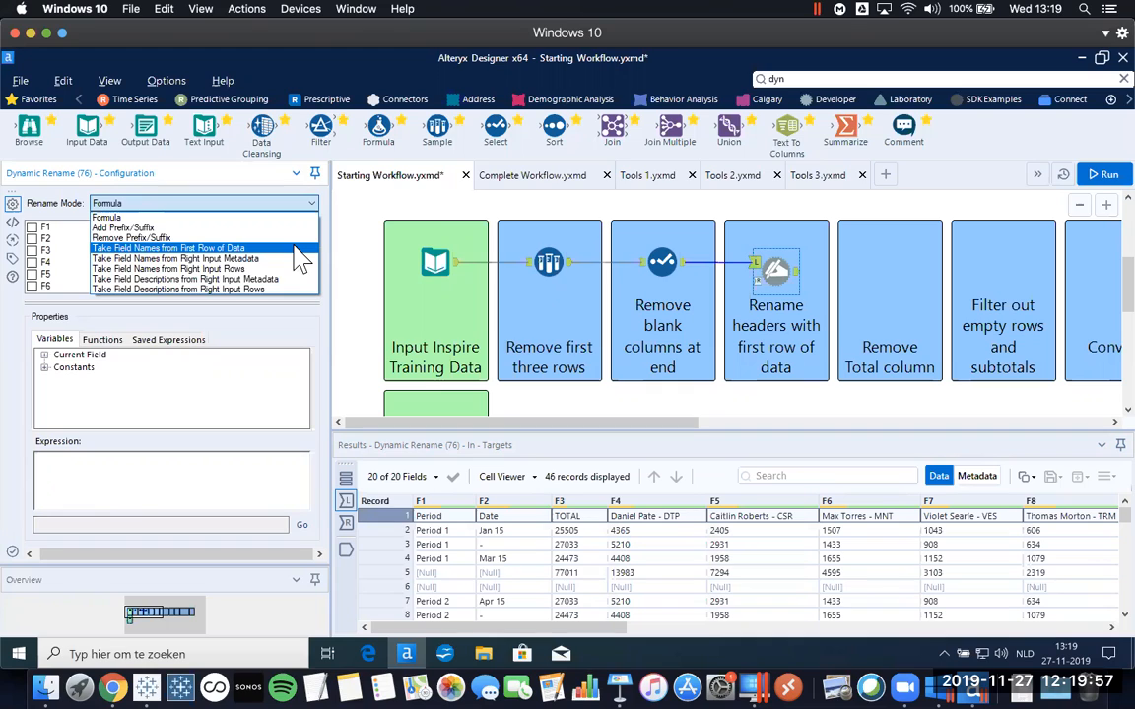
left_click(301, 252)
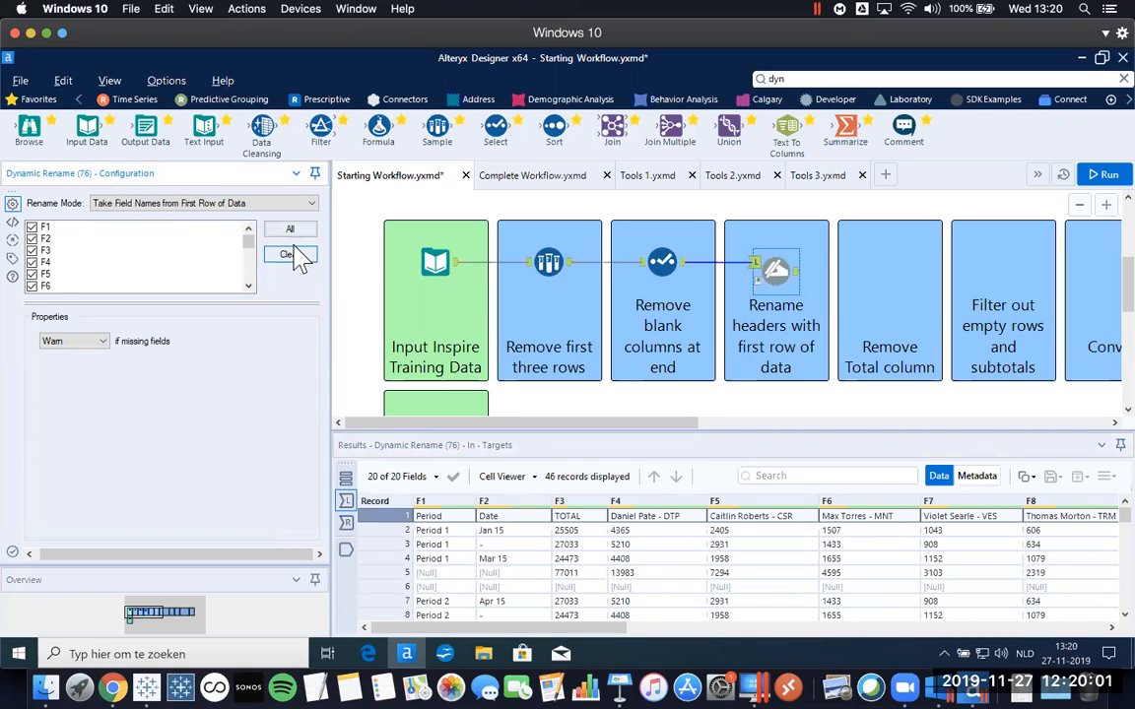
Run the workflow and check the renamed headers and the records in the Dynamic Rename output.
left_click(933, 234)
key("ctrl+r")
left_click(775, 266)
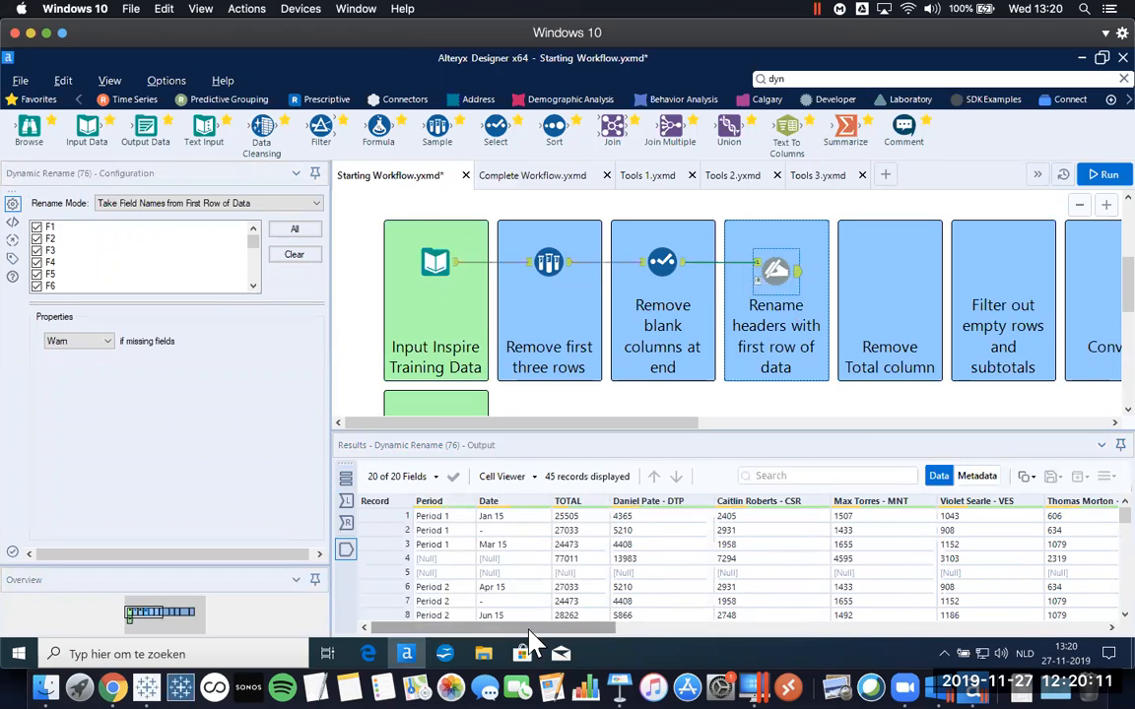
scroll(557, 635, "right", 2)
left_click_drag(554, 631, 599, 630)
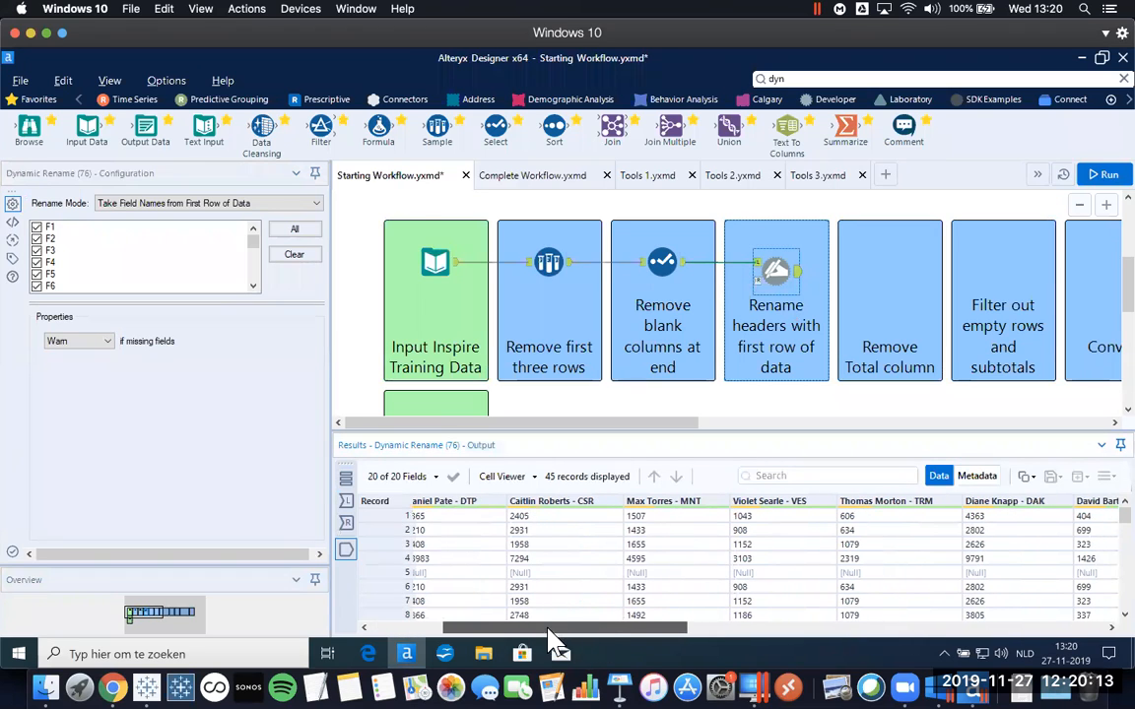
scroll(549, 631, "left", 3)
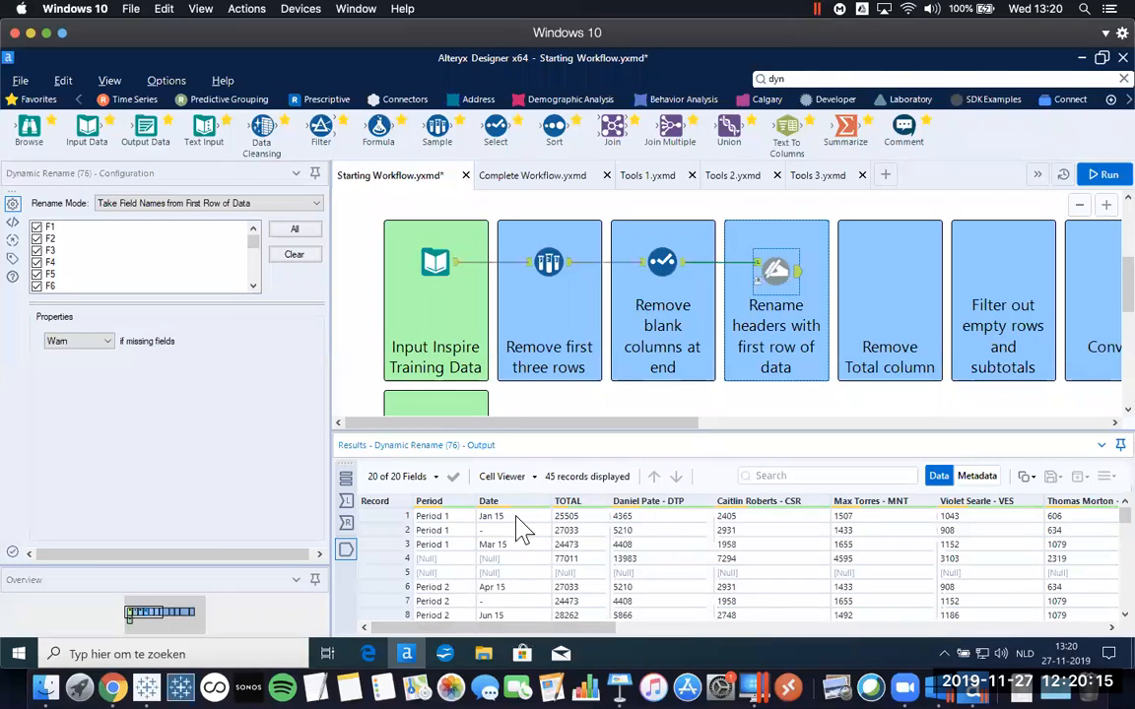
left_click_drag(499, 432, 502, 388)
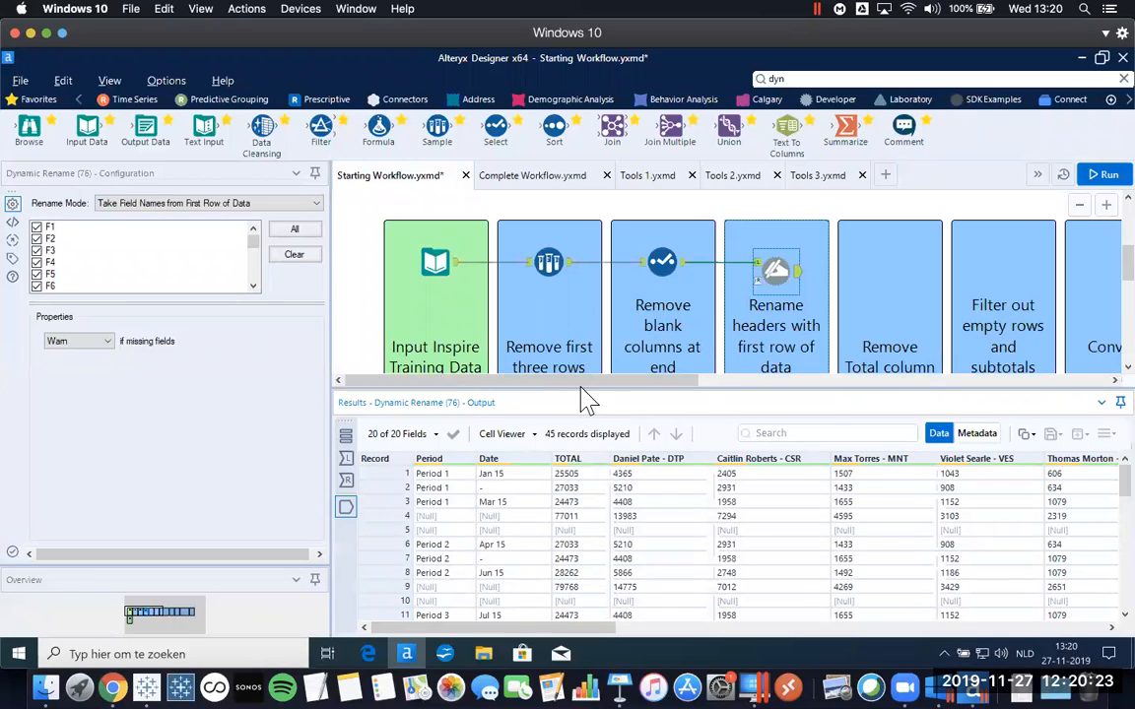
left_click_drag(578, 402, 564, 464)
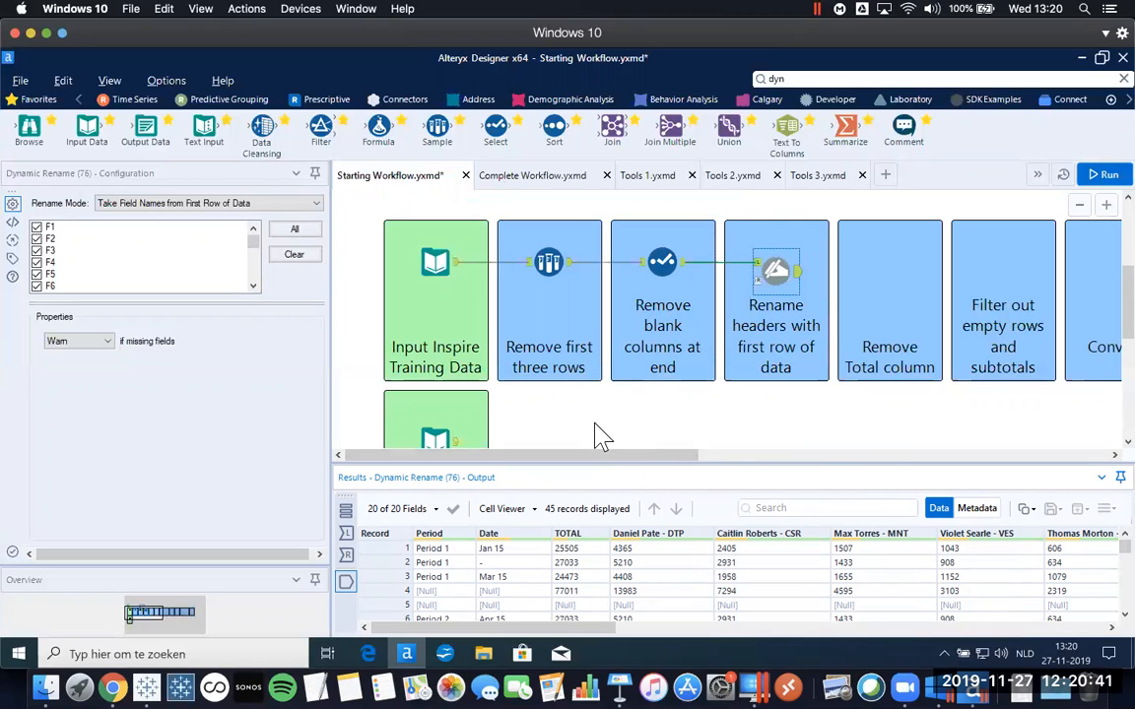
Add a Select tool that excludes the TOTAL field to the "Remove Total column" container and run the workflow.
left_click_drag(497, 126, 889, 270)
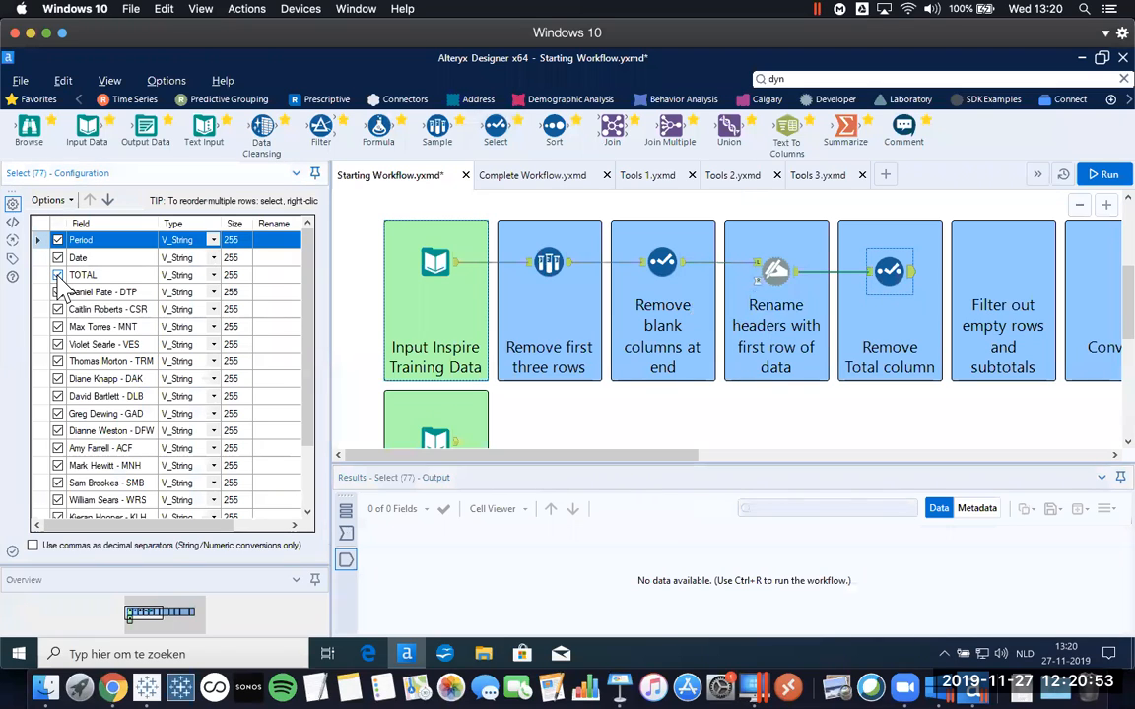
left_click(58, 276)
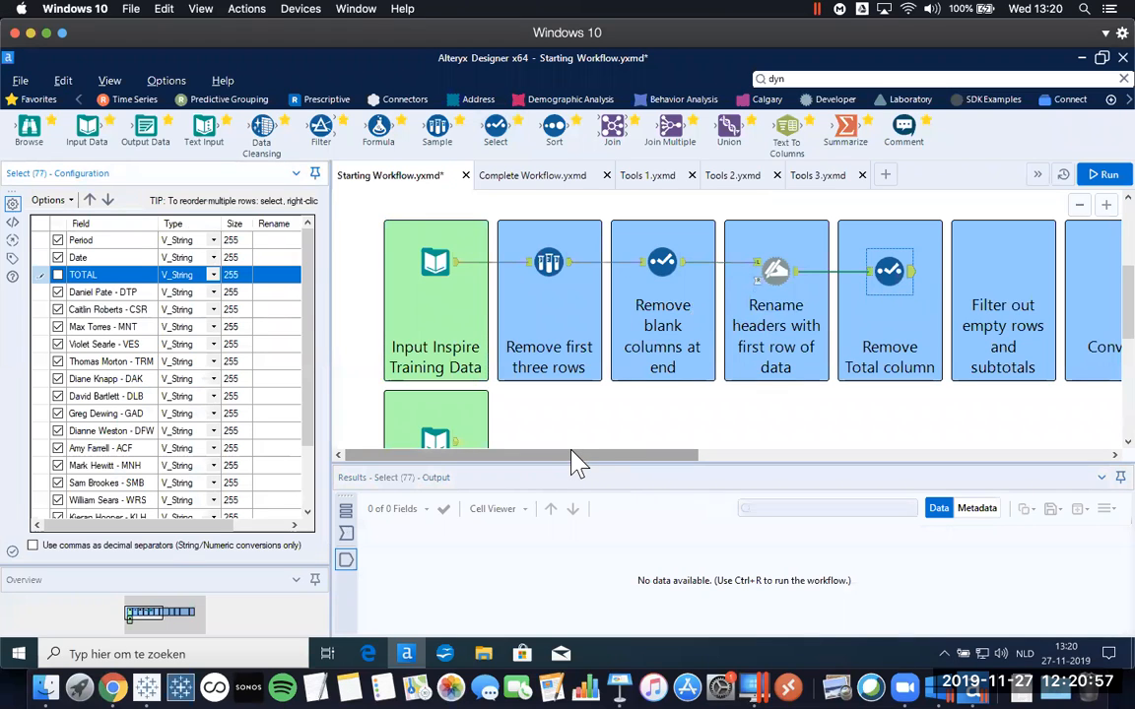
key("ctrl+r")
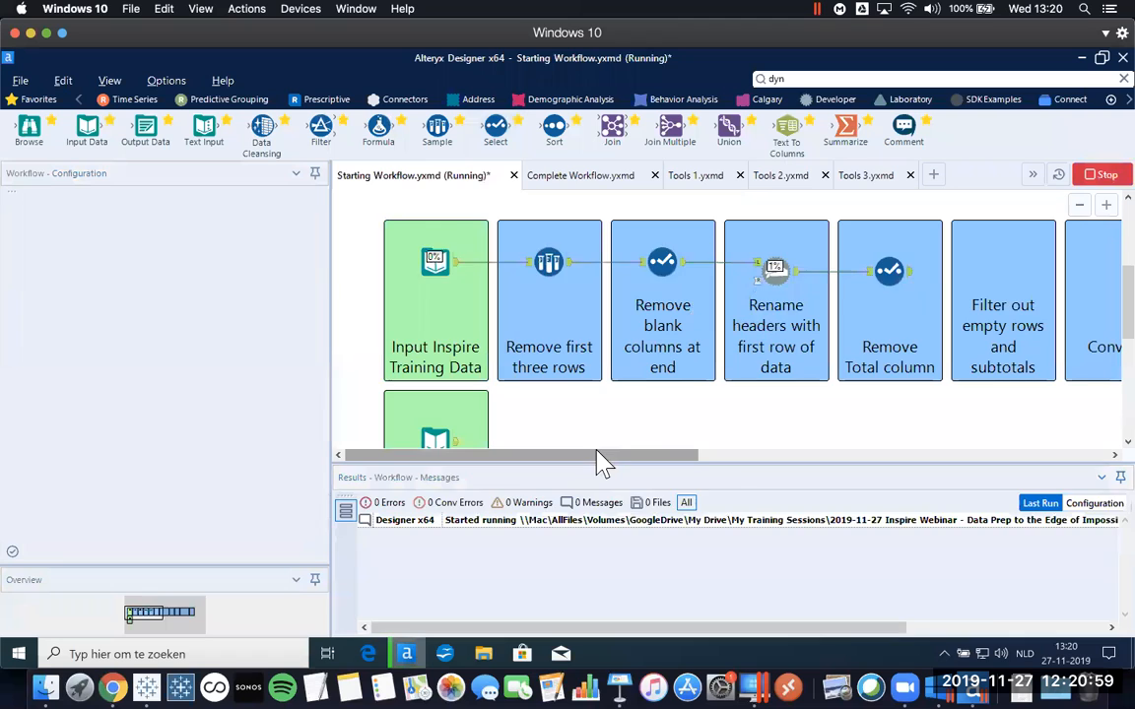
left_click_drag(603, 463, 769, 459)
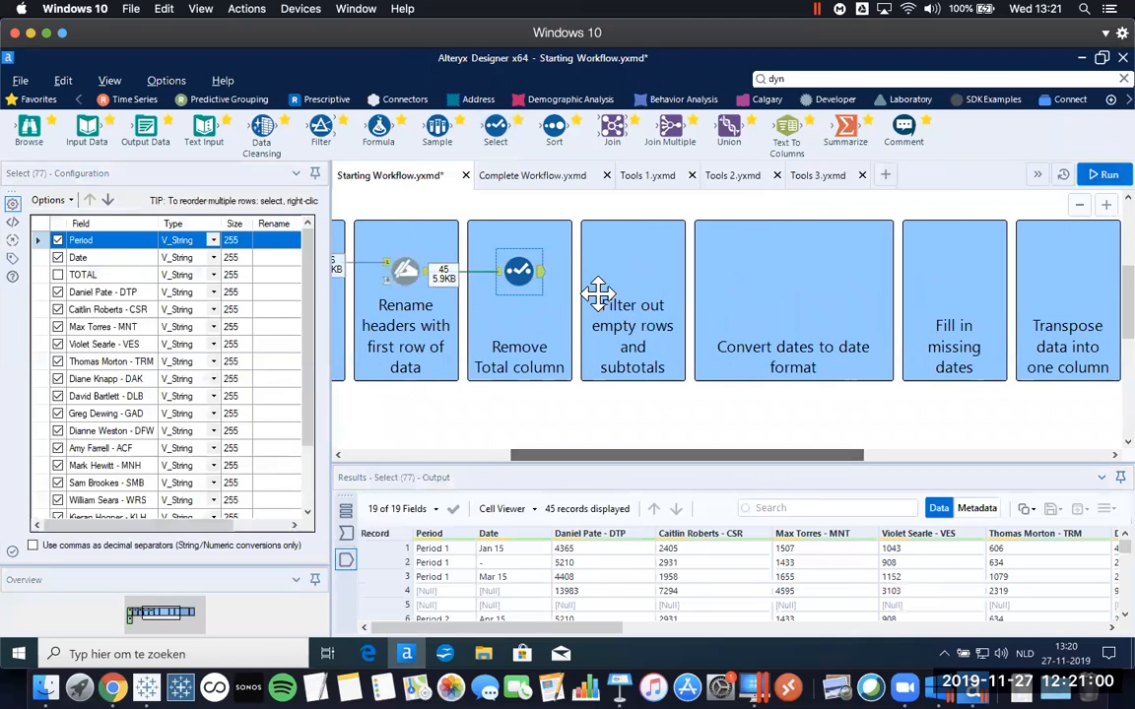
left_click(547, 283)
left_click(519, 270)
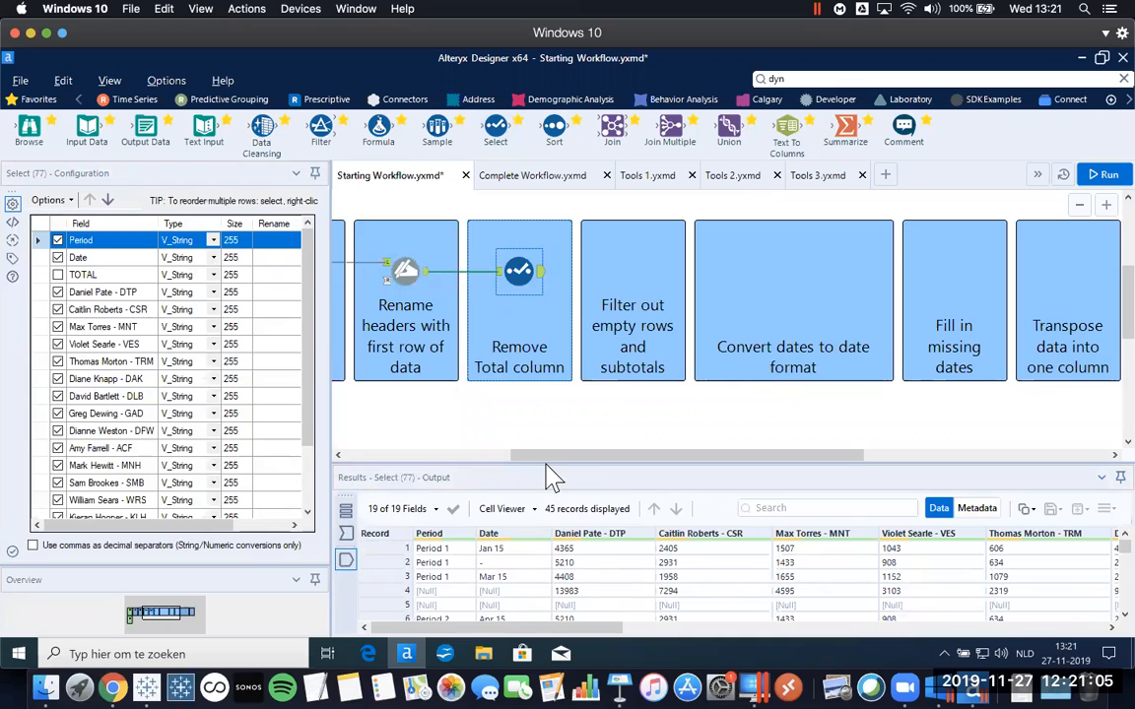
Enlarge the results area and compare subtotal record 4 and empty record 5 with the Period 1 records.
left_click_drag(544, 463, 549, 393)
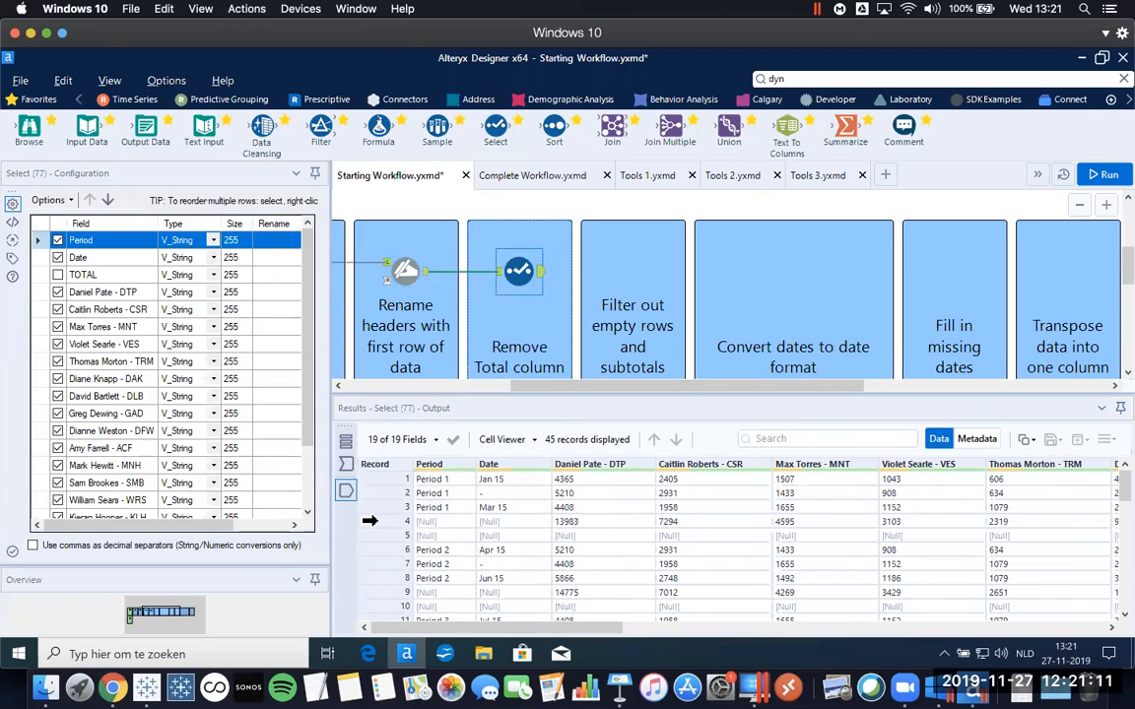
left_click(370, 521)
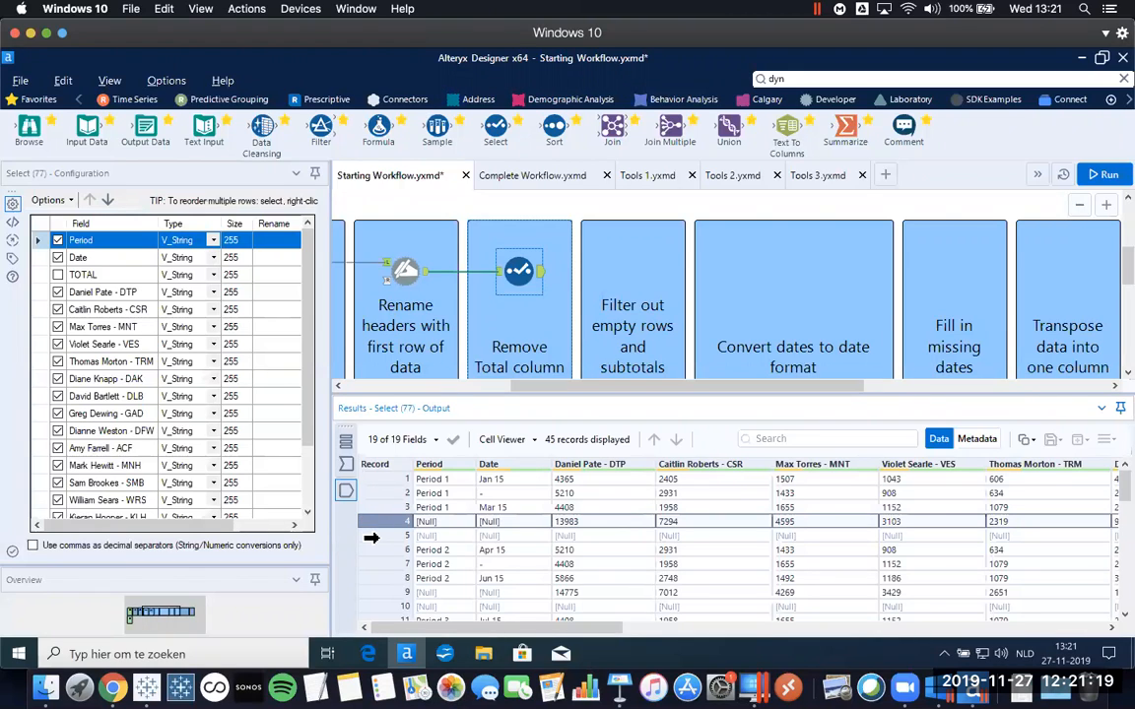
left_click(371, 535)
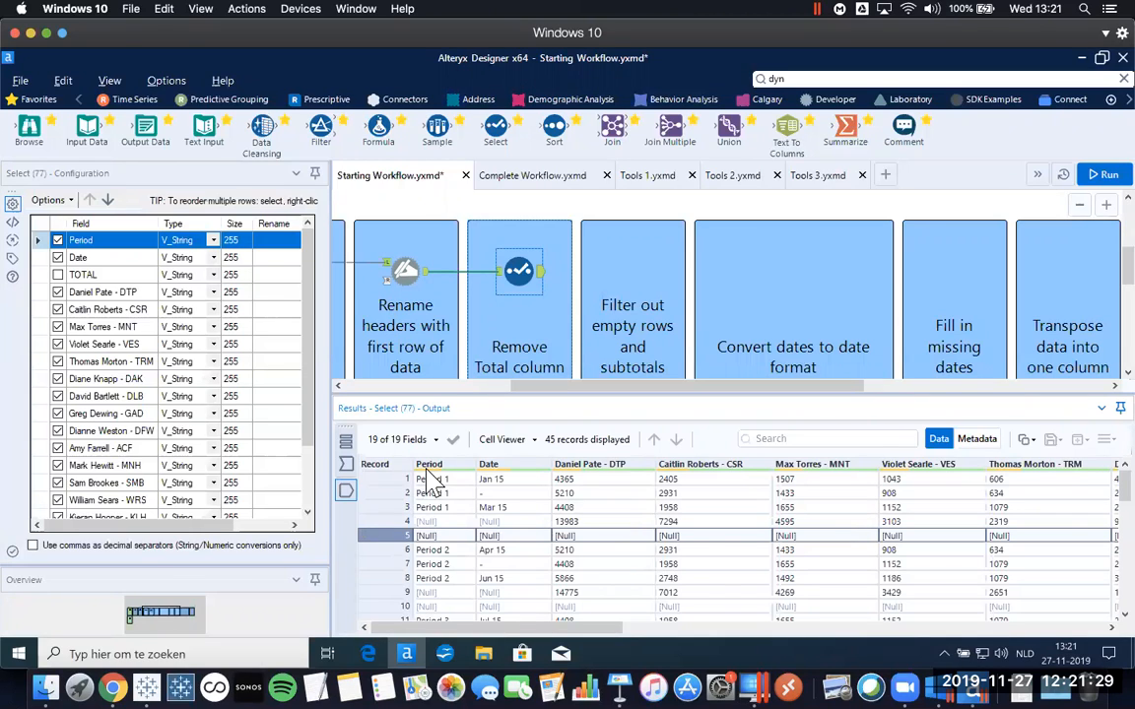
left_click_drag(432, 480, 434, 508)
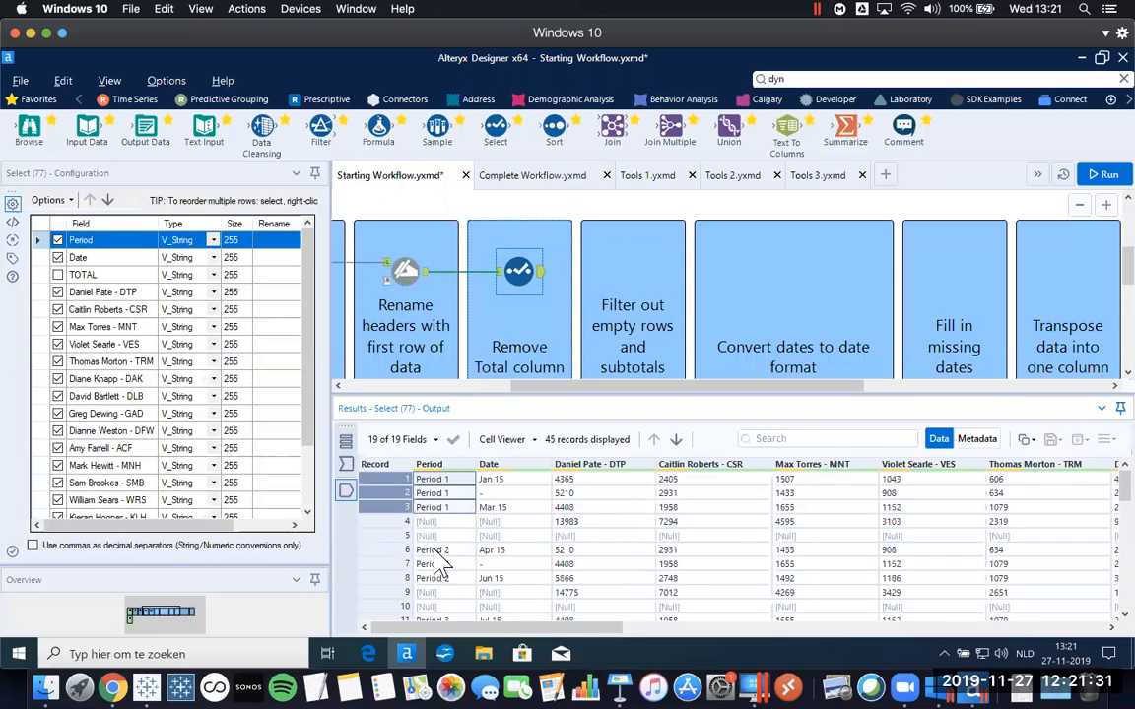
left_click(370, 536)
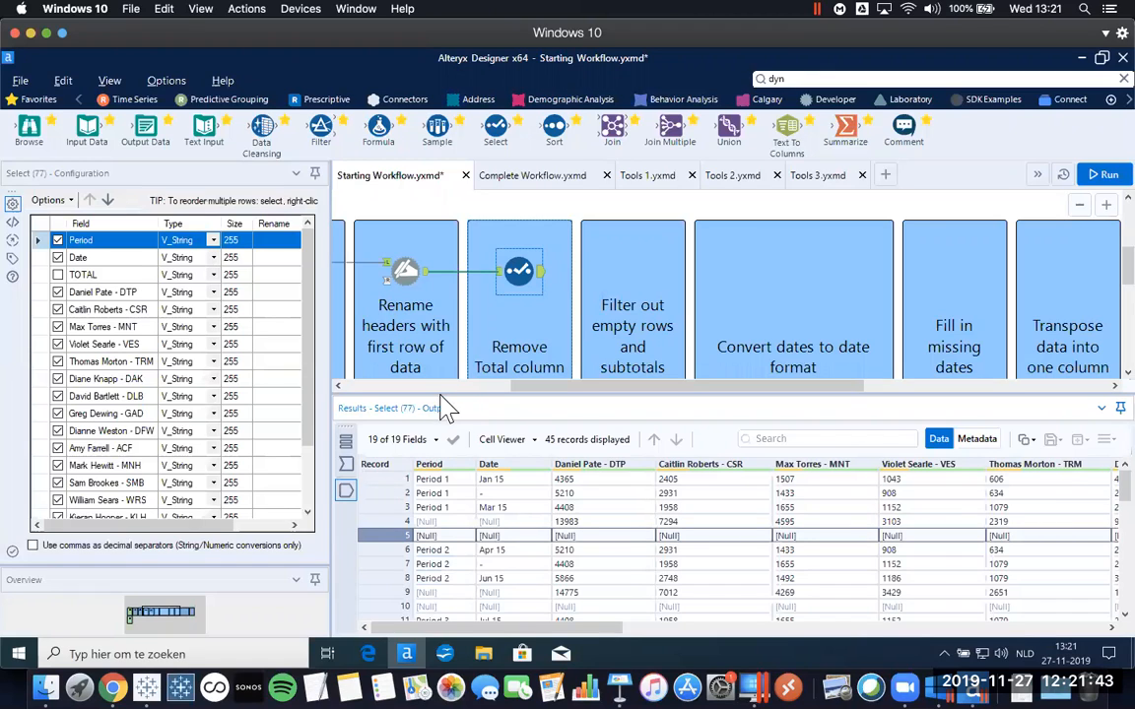
Show more result rows and examine the Period column's values in the subtotal and empty records down the Select output.
left_click_drag(441, 390, 419, 317)
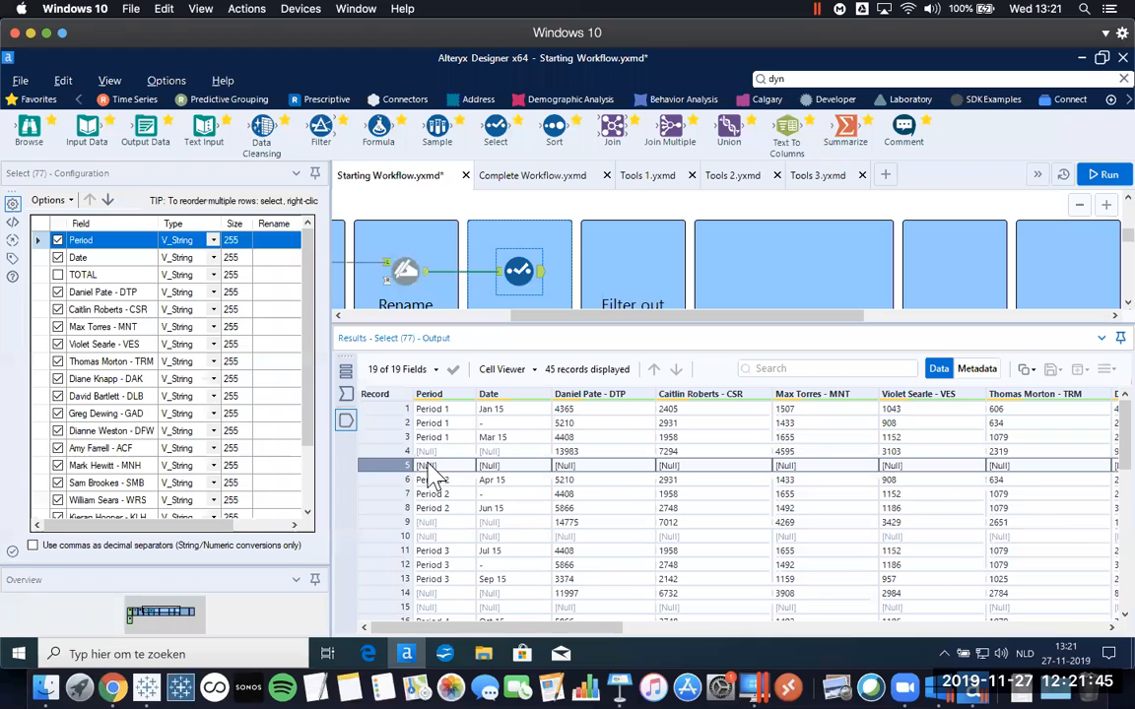
left_click(384, 451)
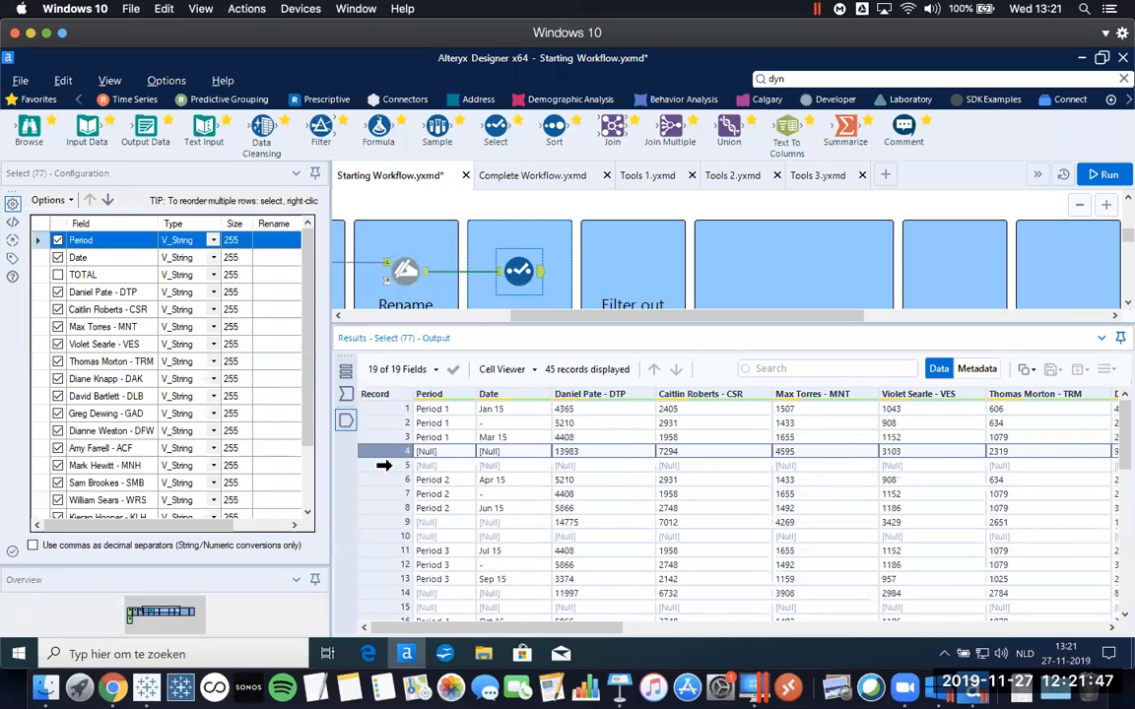
left_click(385, 465)
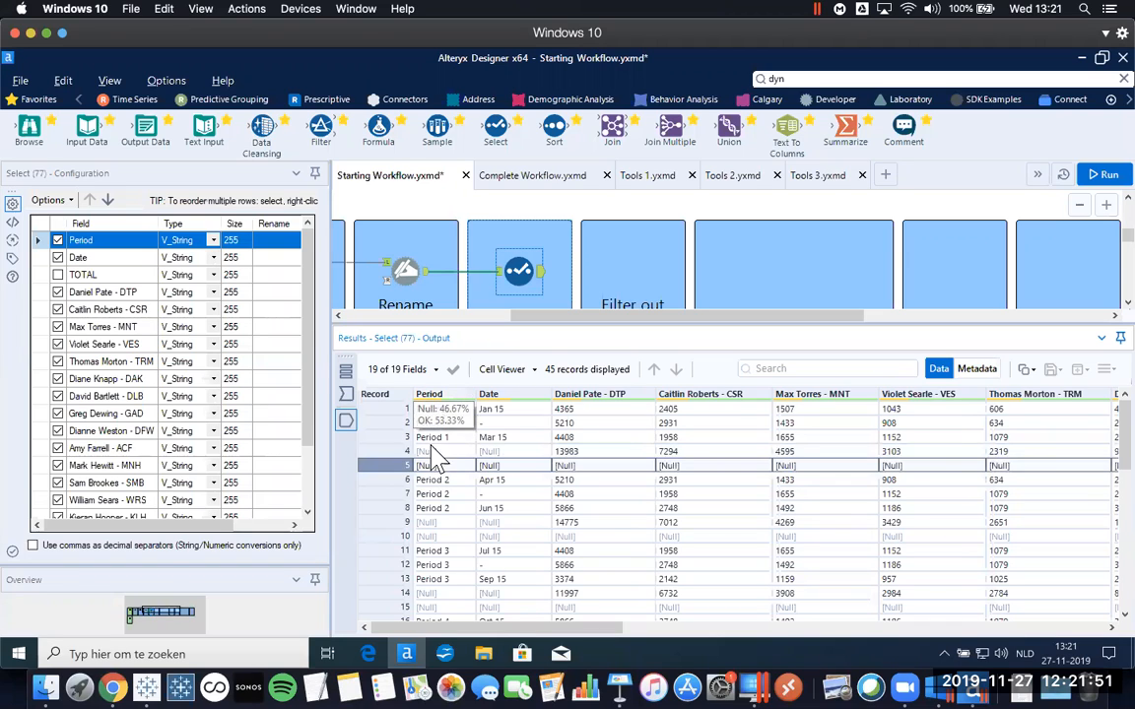
left_click(431, 465)
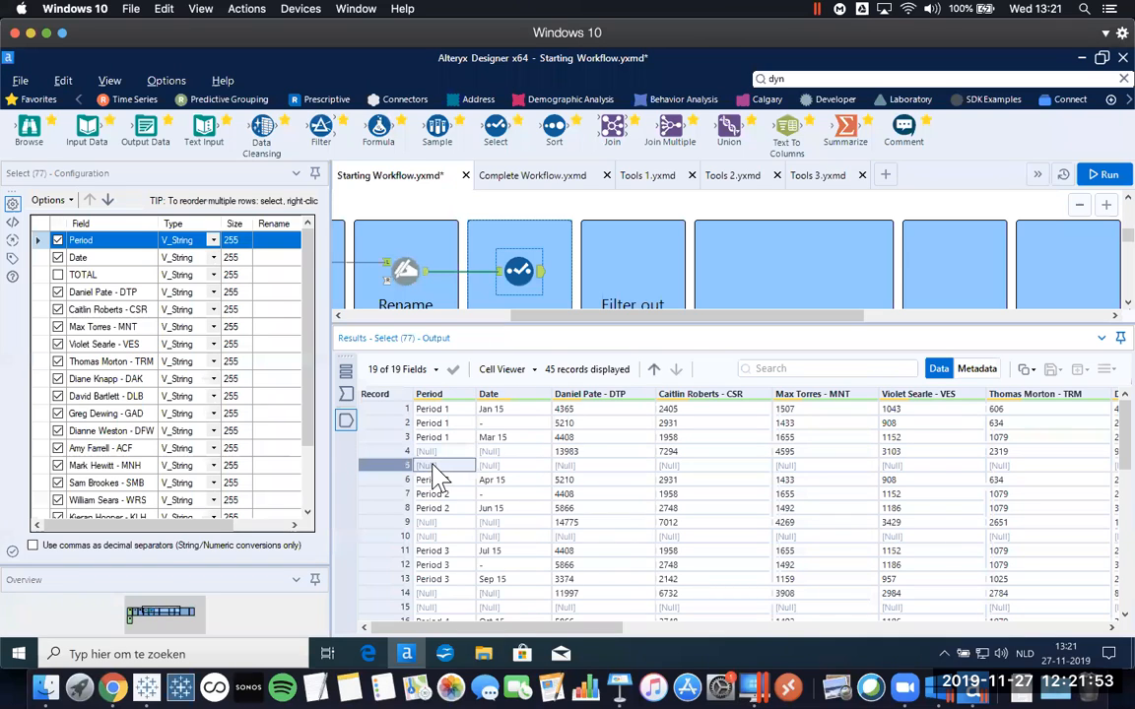
left_click(431, 535)
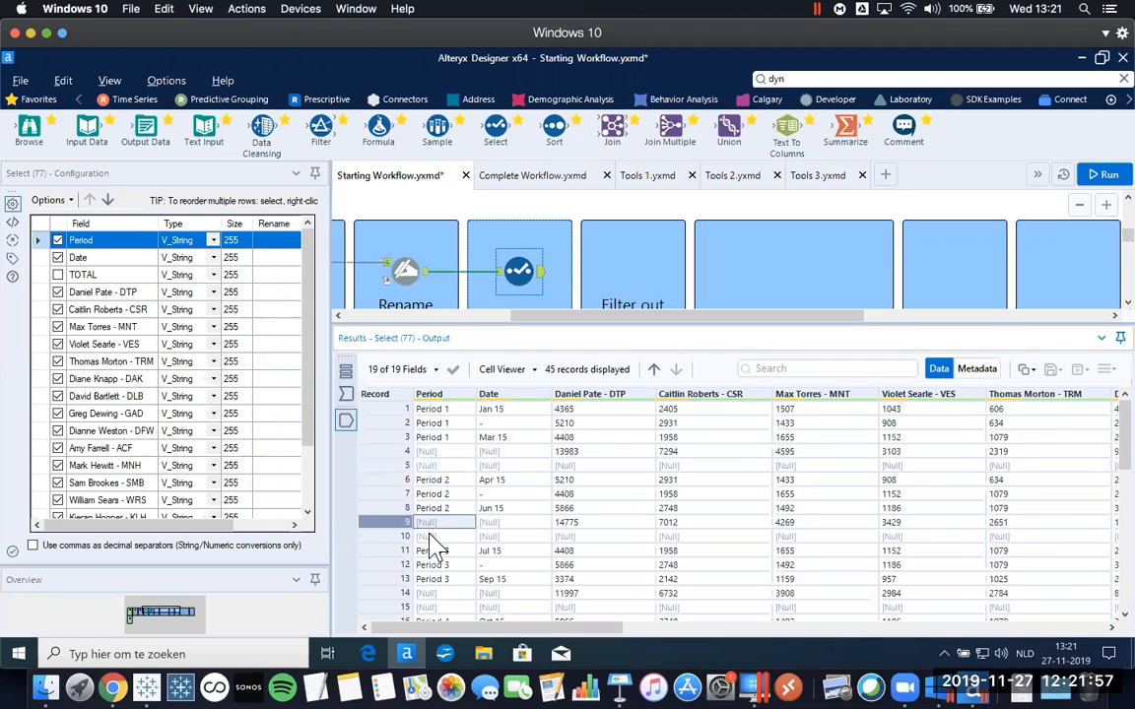
scroll(438, 552, "down", 2)
left_click(430, 507)
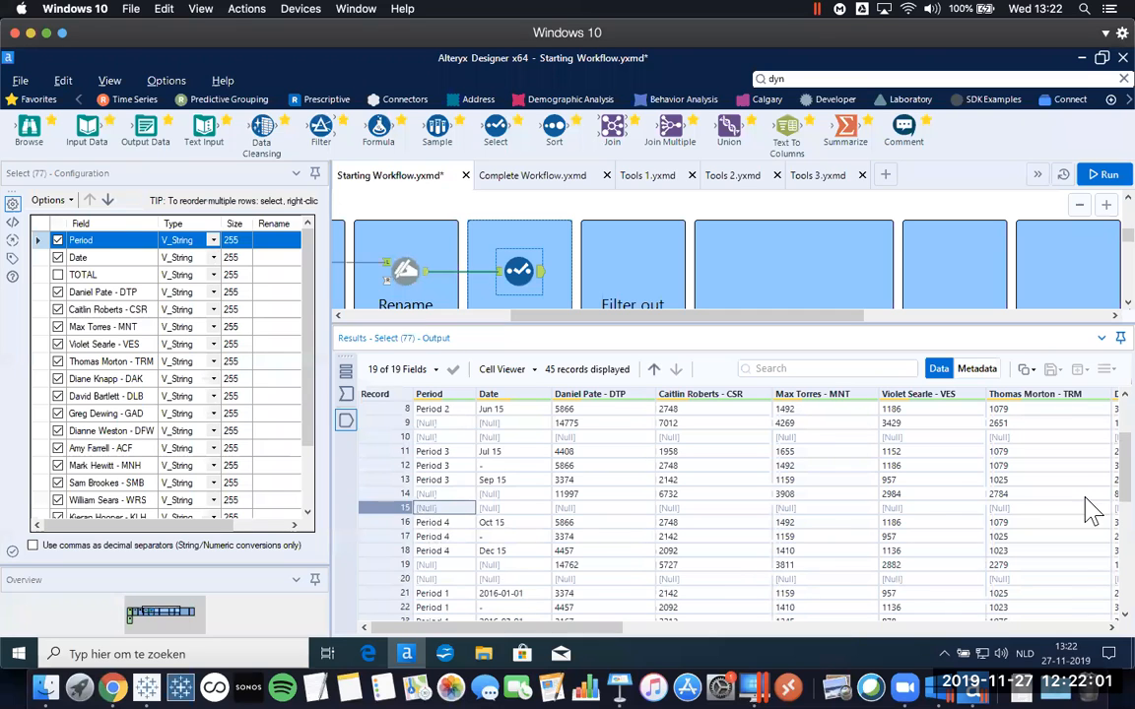
Examine the remaining subtotal and empty records through the end of the Select output, then restore the smaller results area.
scroll(1088, 551, "down", 5)
scroll(1092, 581, "down", 3)
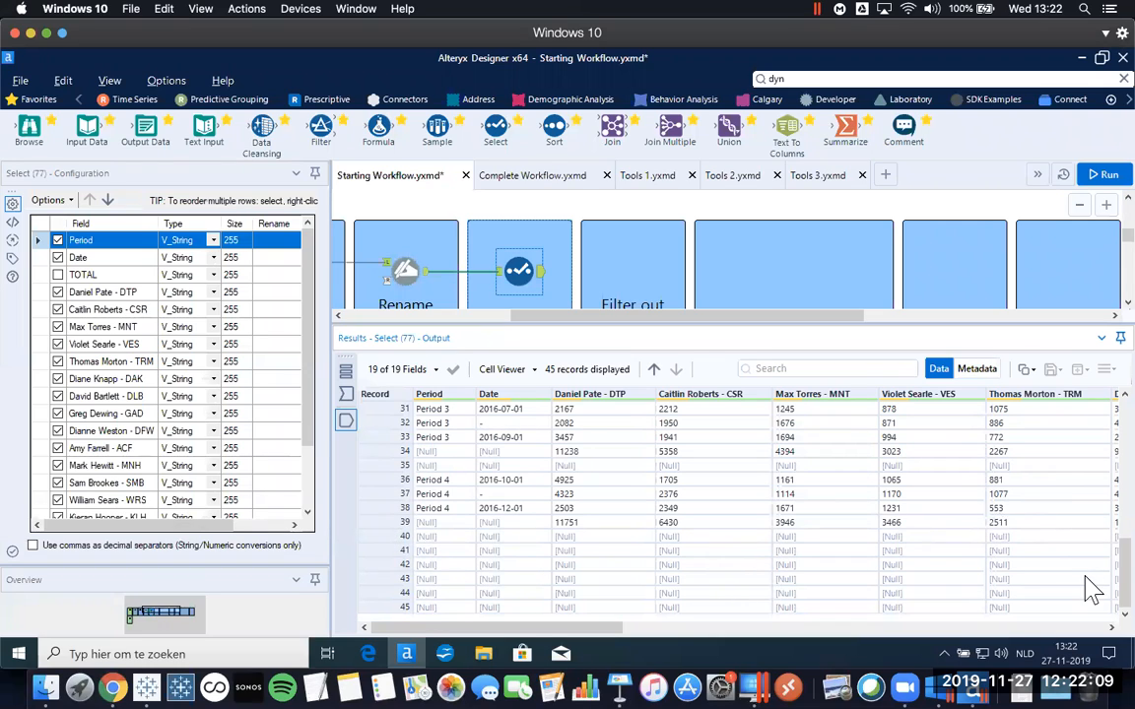
scroll(1093, 582, "up", 10)
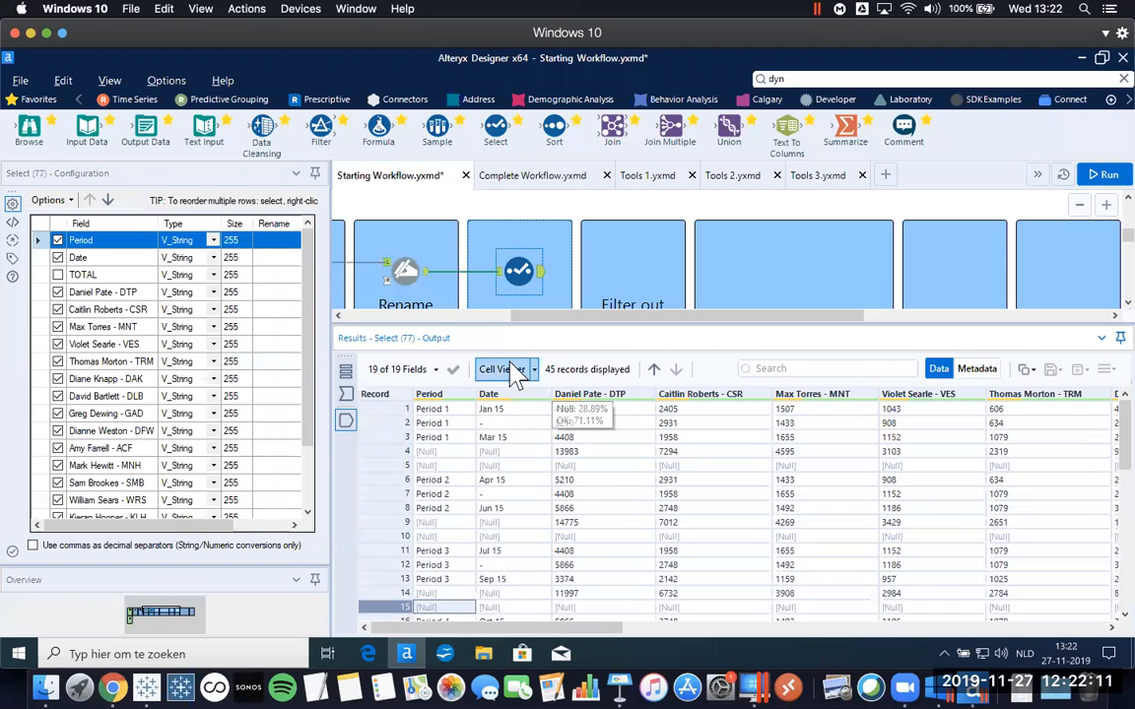
left_click_drag(479, 327, 478, 404)
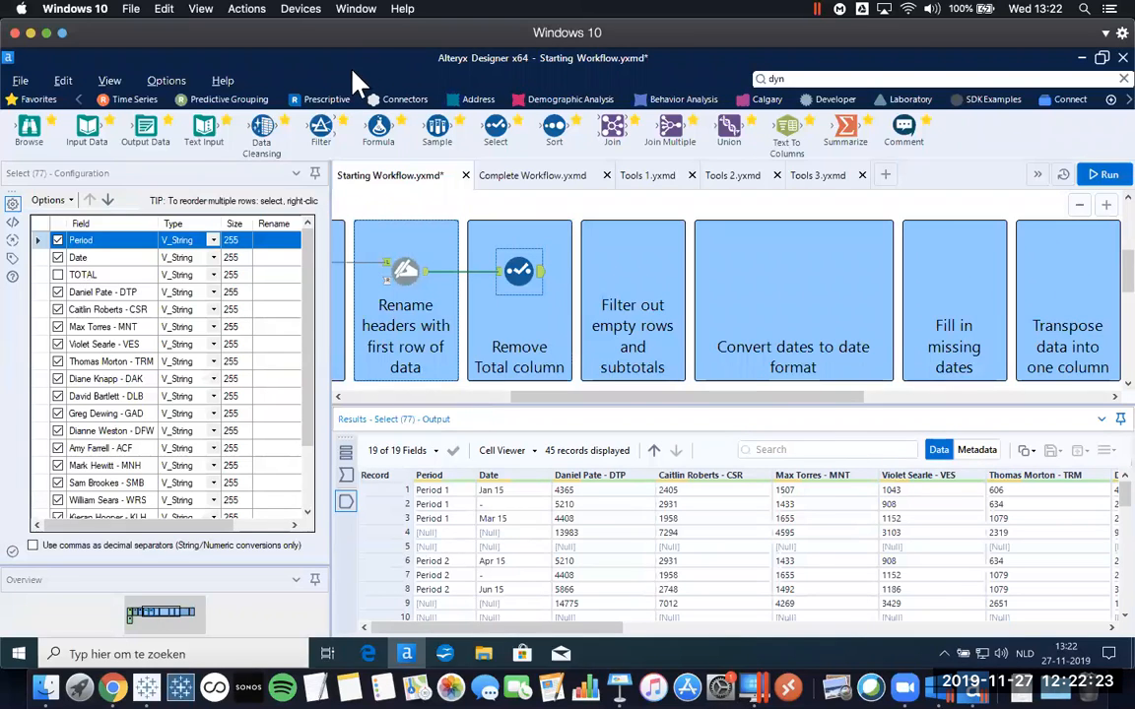
Add a Filter tool keeping records where Period is not null to the "Filter out empty rows and subtotals" container and run the workflow.
left_click_drag(313, 126, 631, 271)
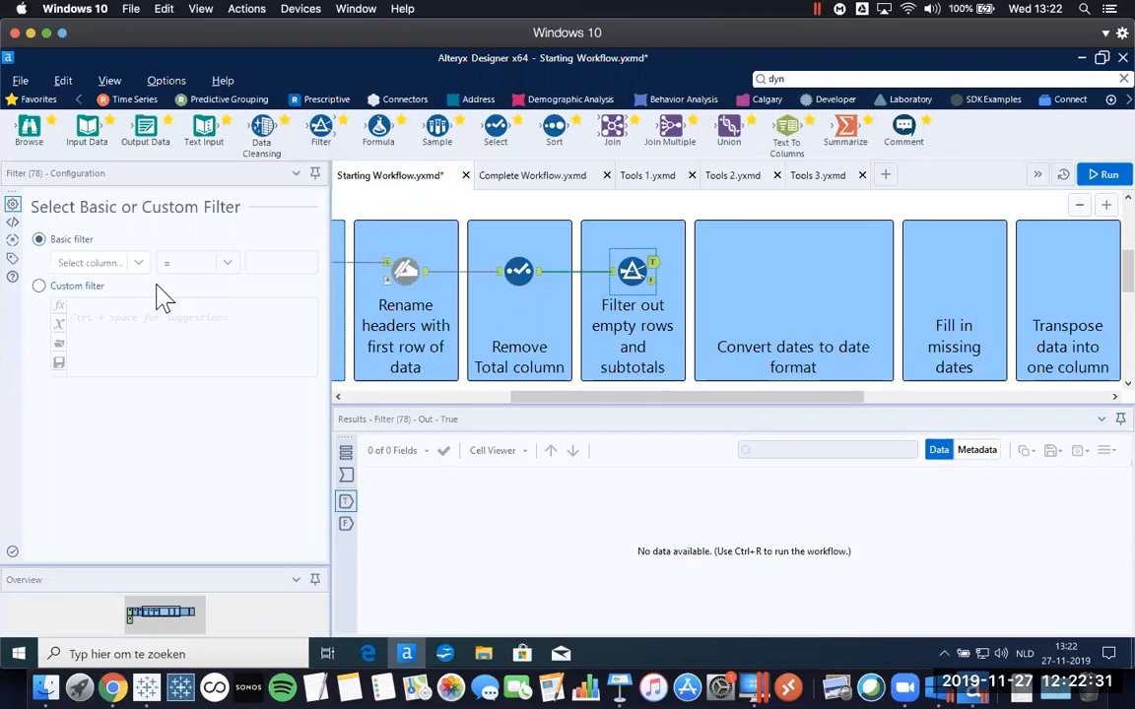
left_click(107, 240)
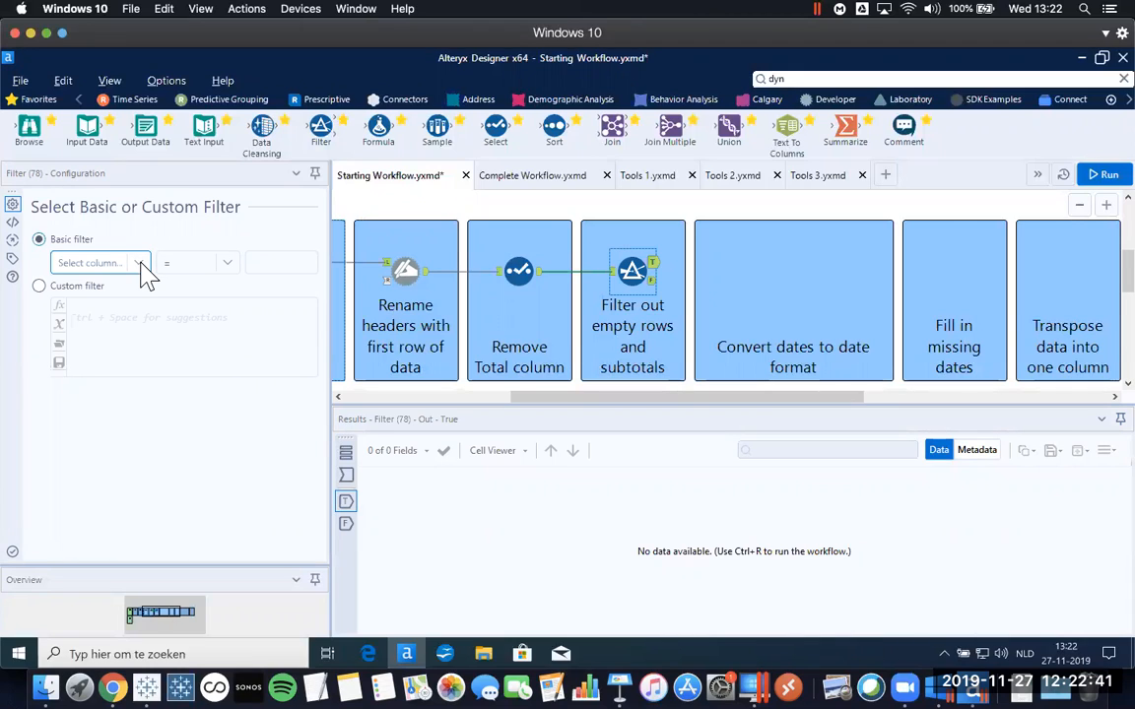
left_click(139, 264)
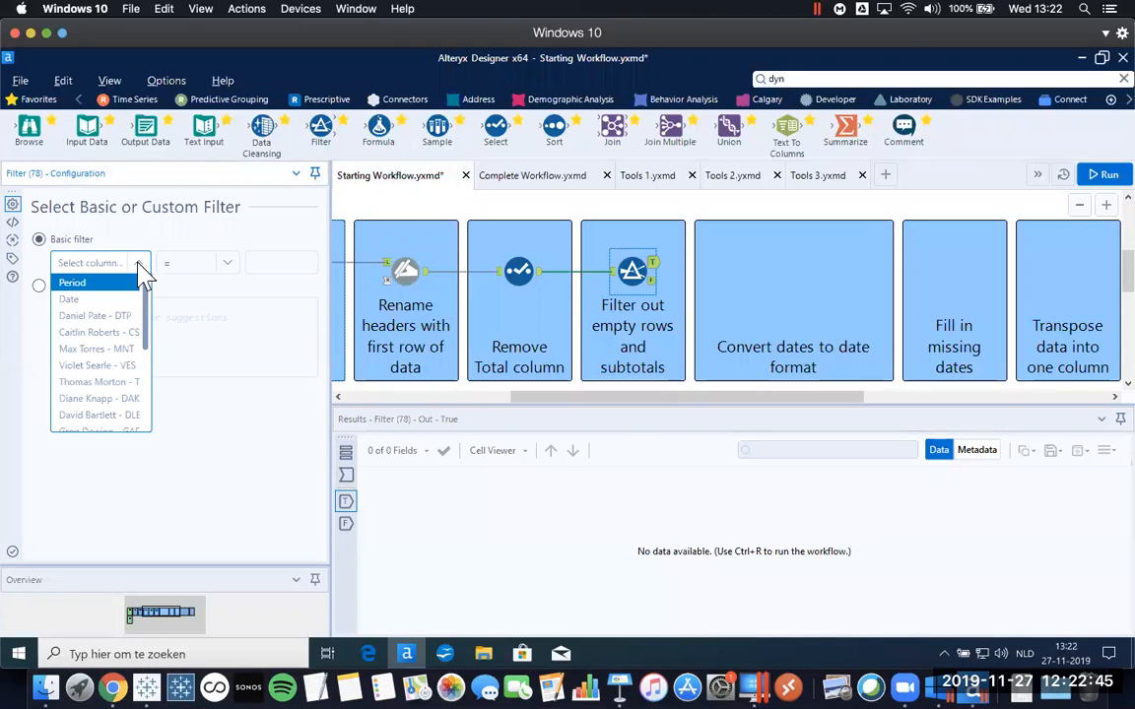
left_click(104, 286)
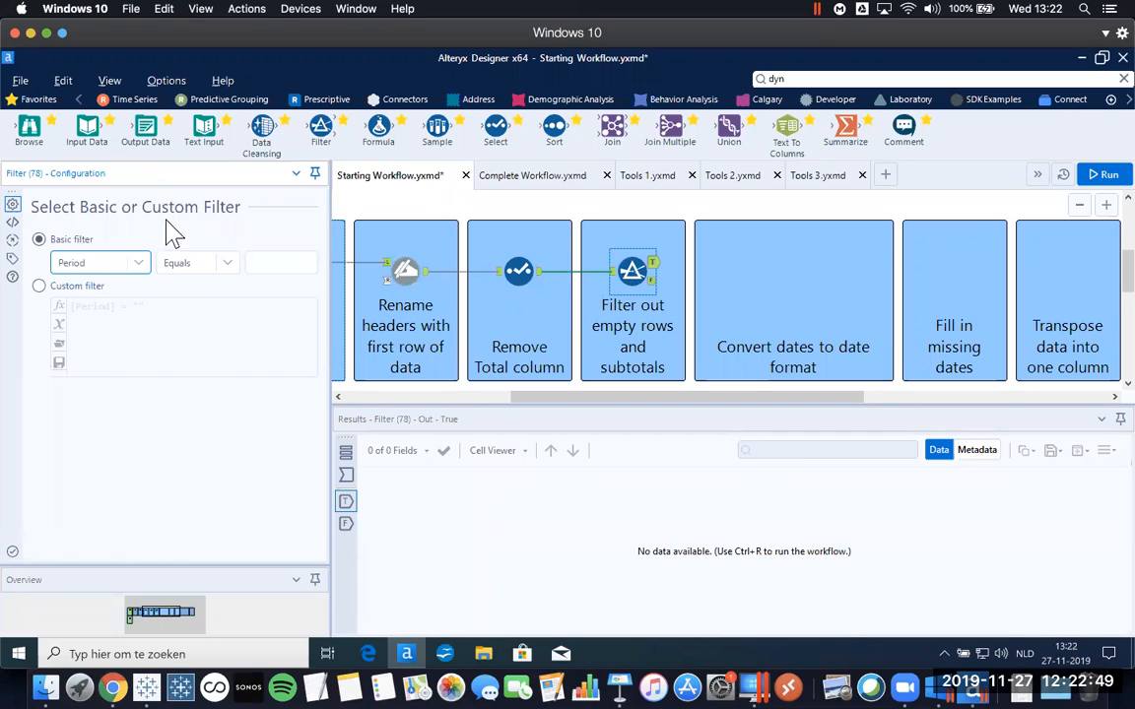
left_click(229, 268)
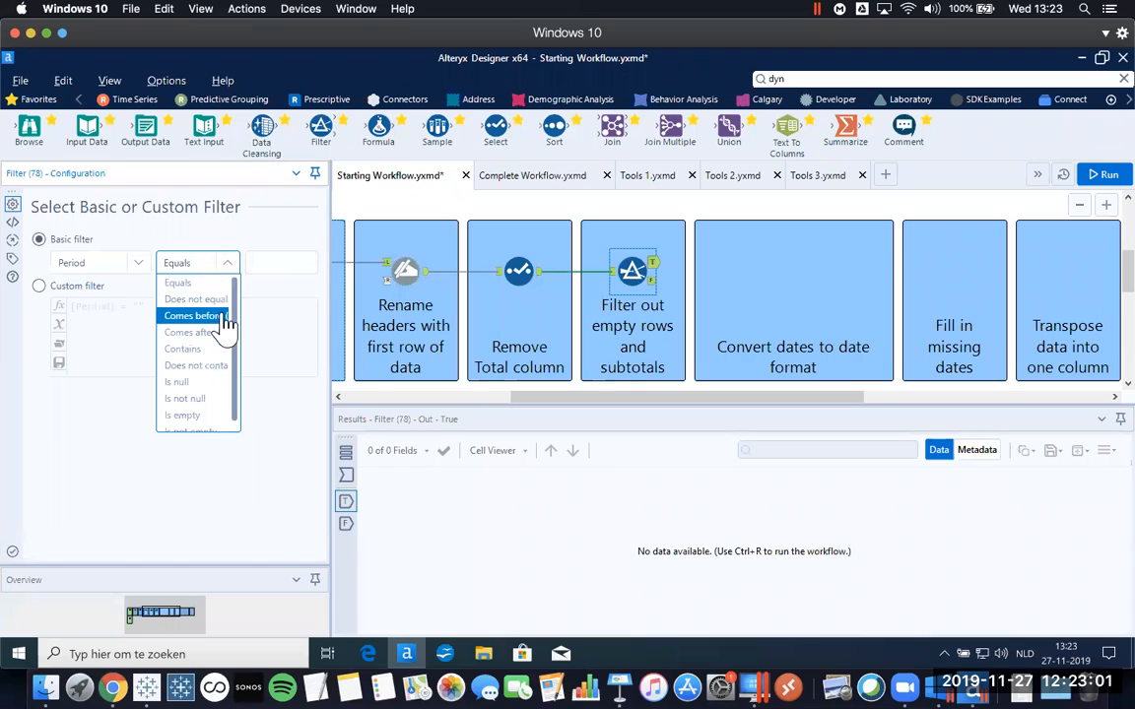
left_click(205, 402)
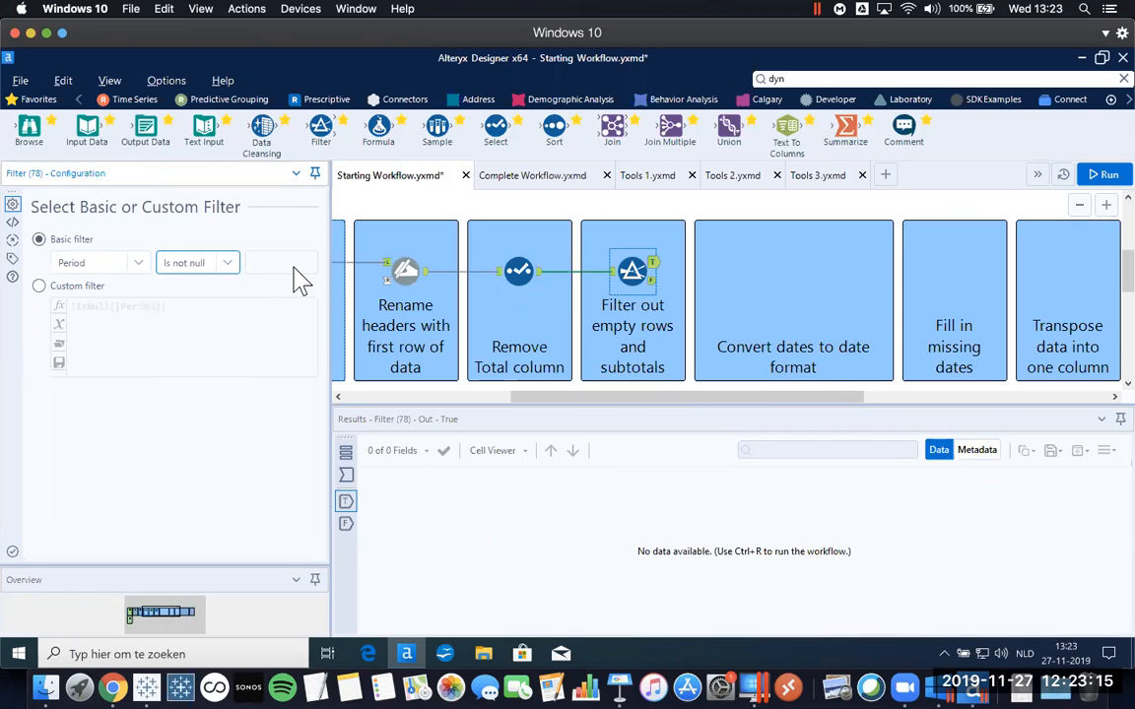
key("ctrl+r")
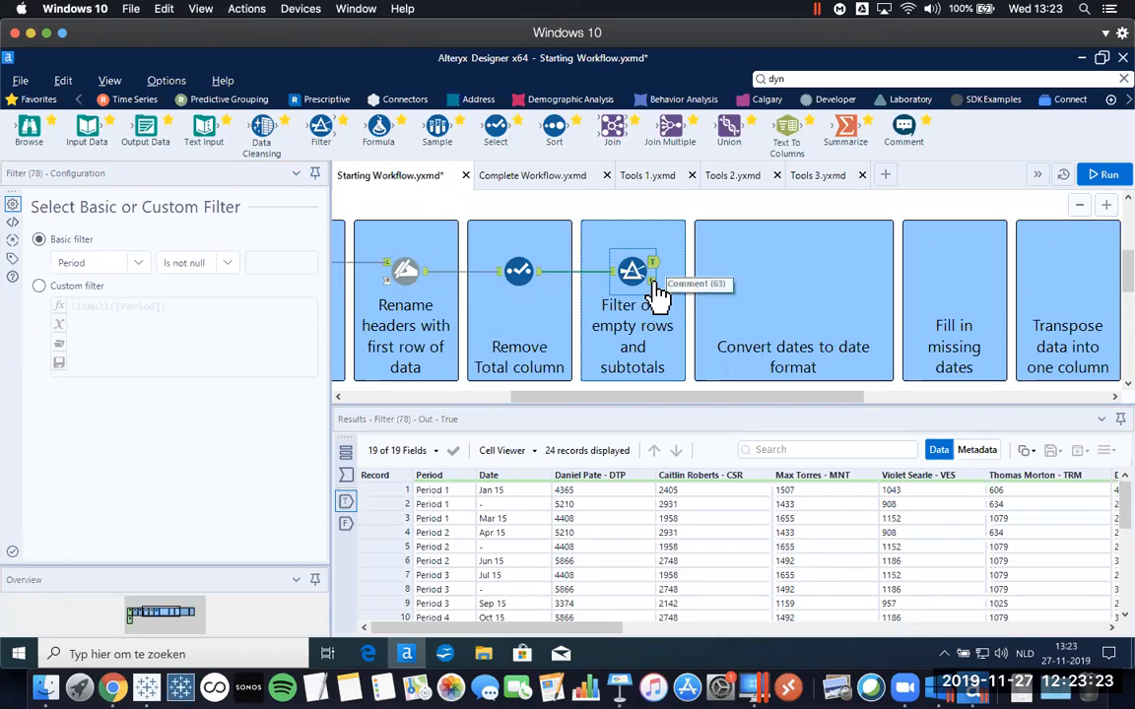
Check the Filter tool's True output against the records in its False output.
scroll(468, 547, "down", 5)
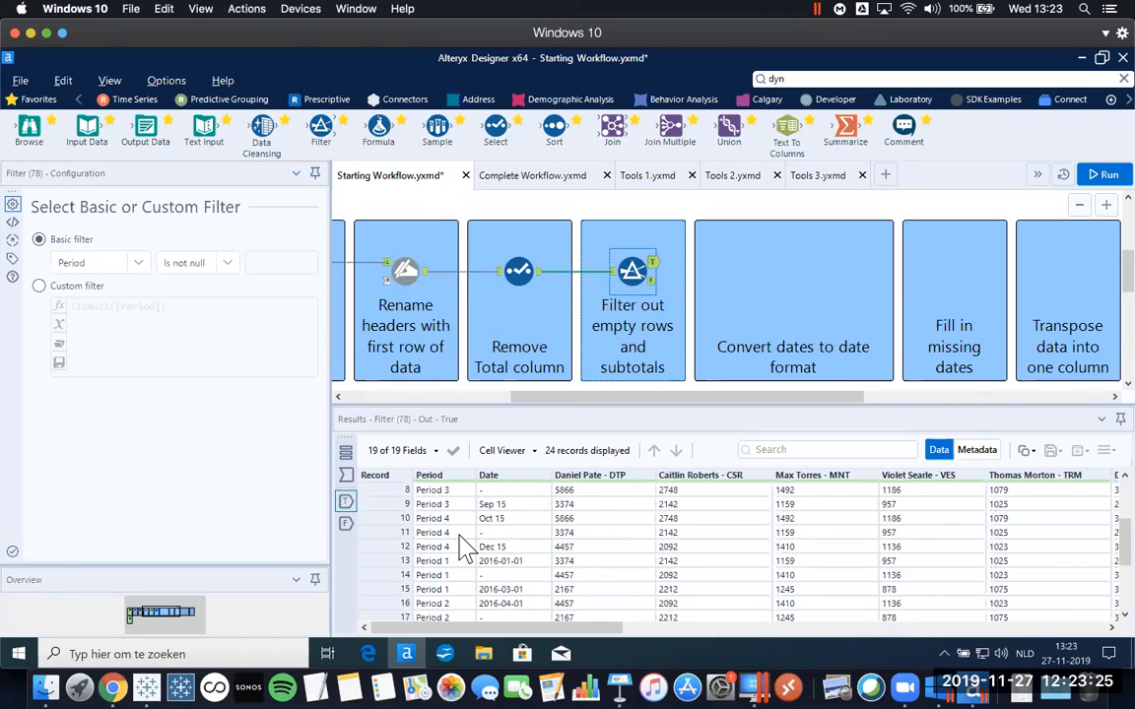
scroll(467, 546, "up", 5)
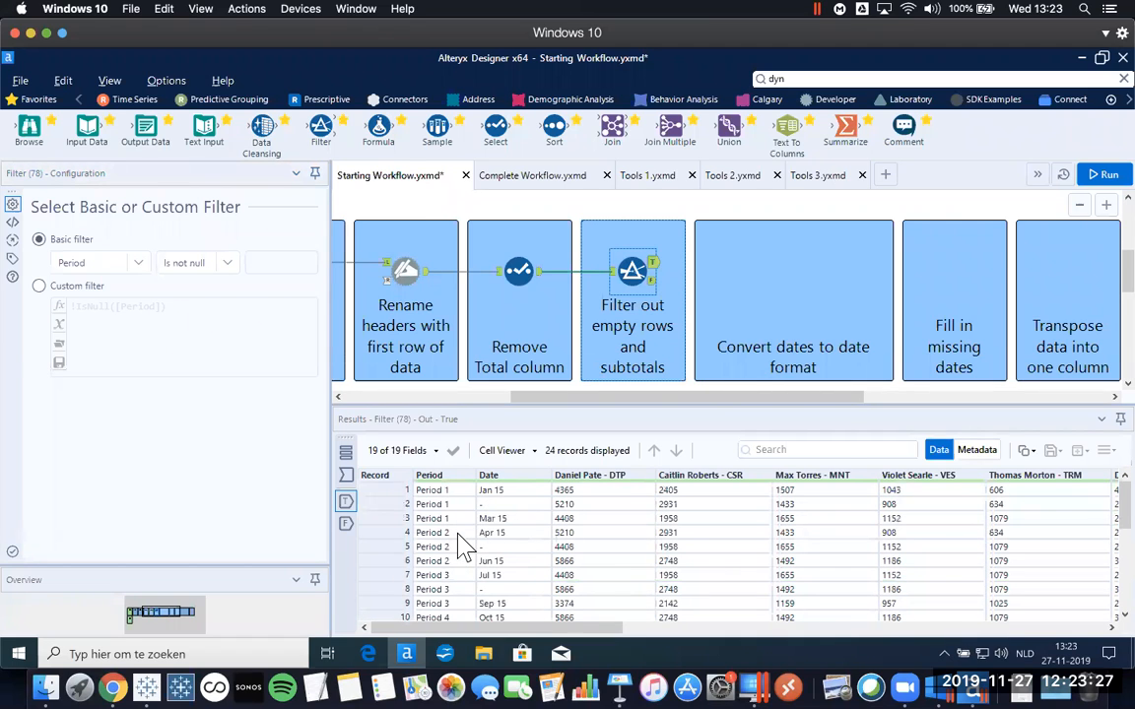
left_click(652, 280)
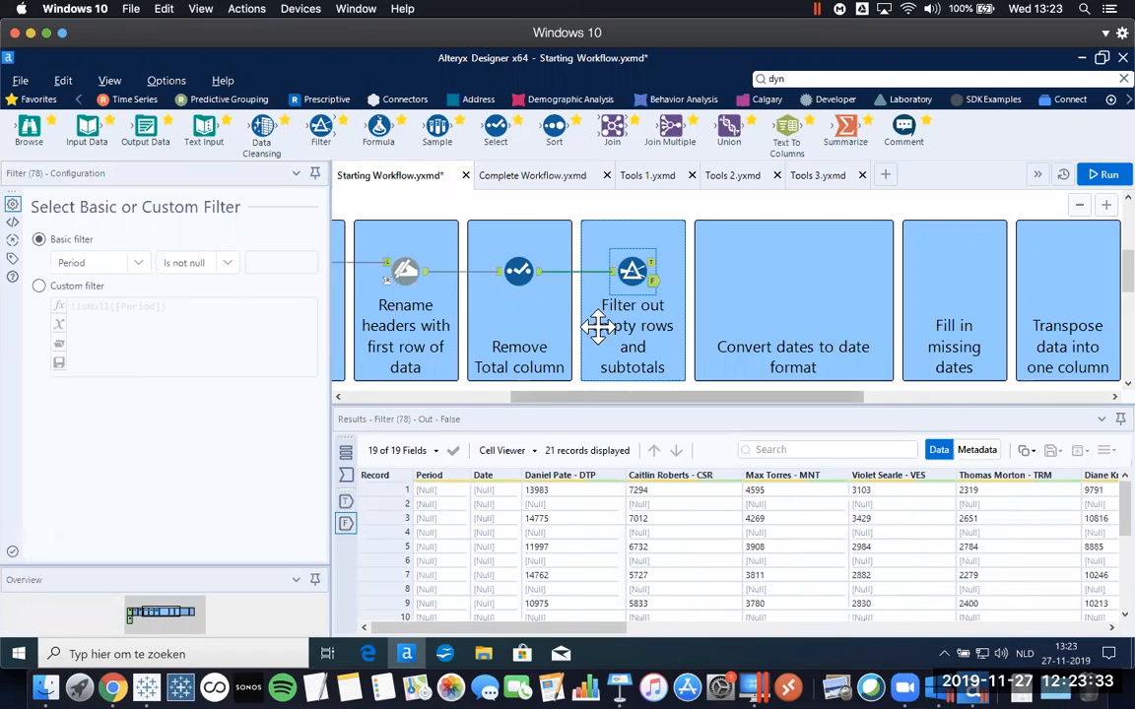
left_click(653, 262)
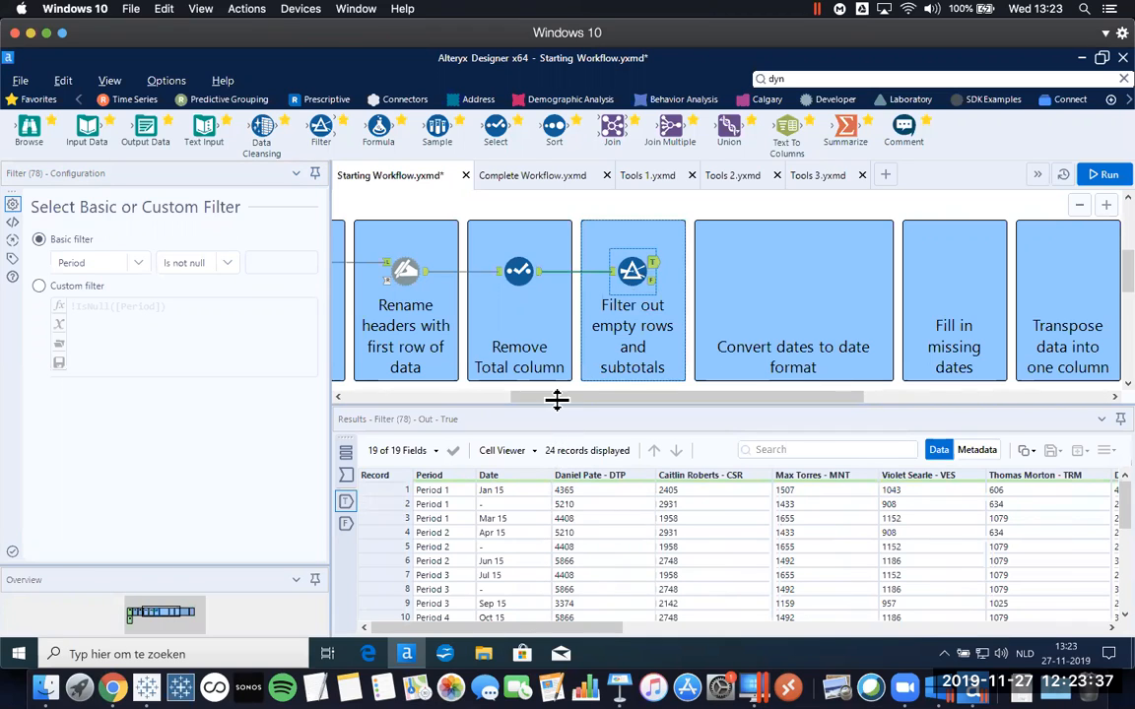
Enlarge the results area and examine the different date notations in the Date column of the Filter's True output.
left_click_drag(557, 382, 552, 328)
scroll(1092, 493, "down", 4)
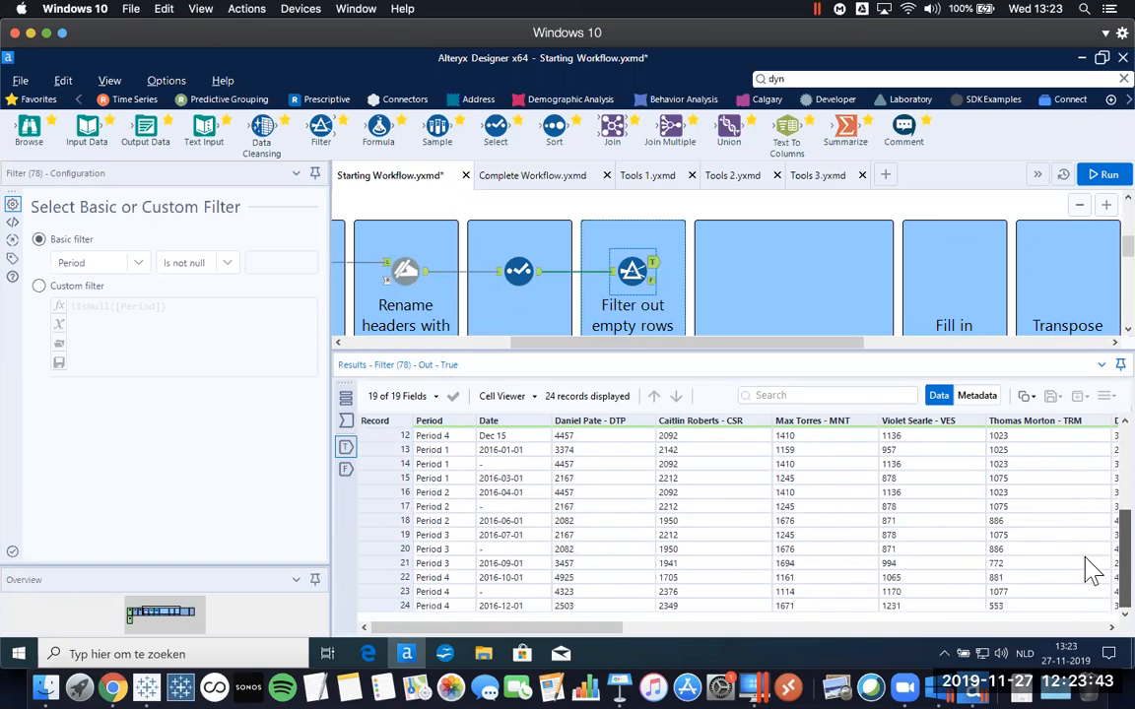
scroll(1093, 570, "up", 4)
left_click_drag(930, 351, 930, 376)
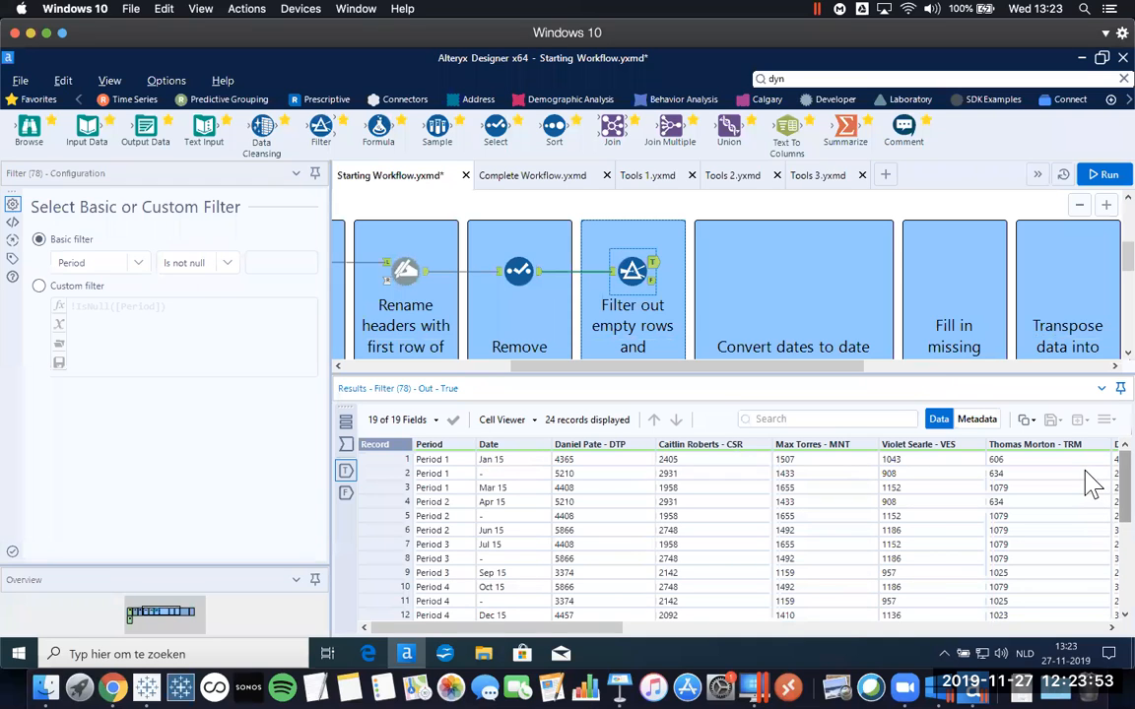
scroll(1092, 485, "down", 4)
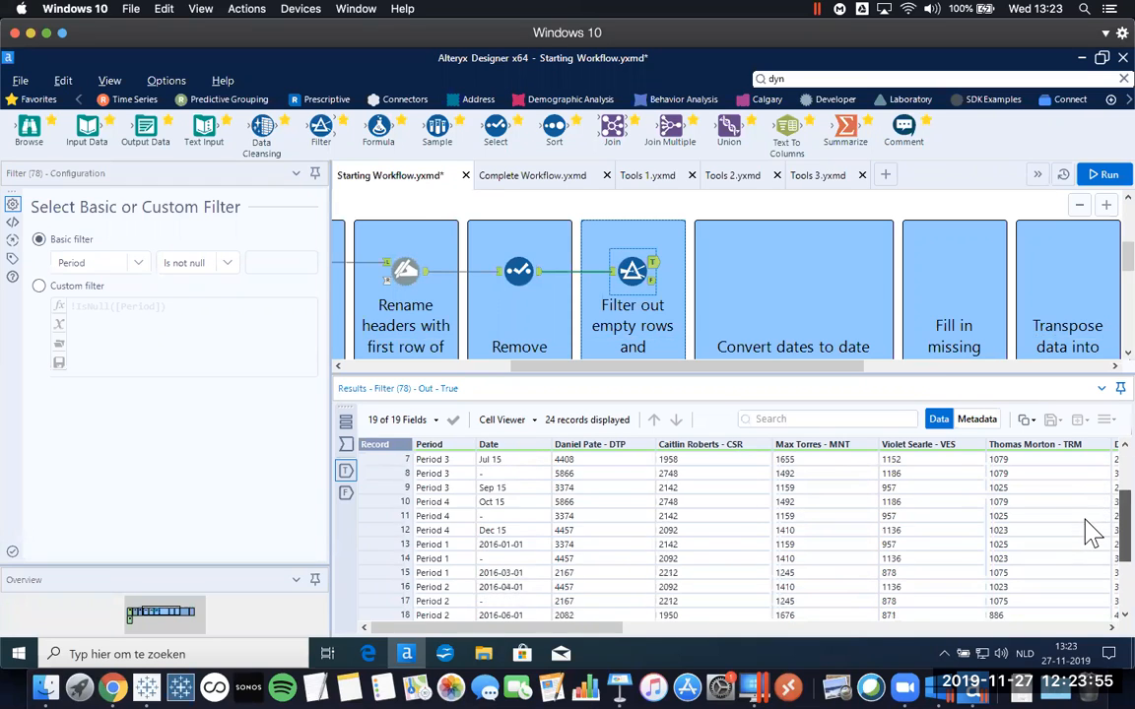
scroll(990, 502, "up", 4)
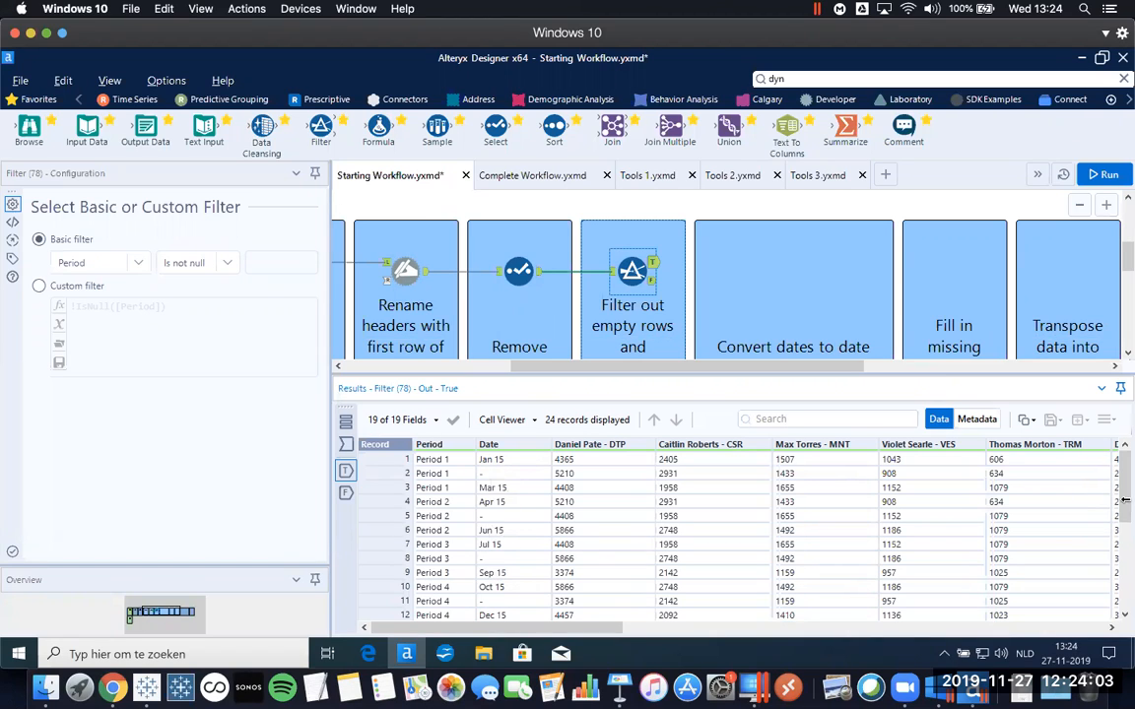
scroll(1091, 507, "down", 5)
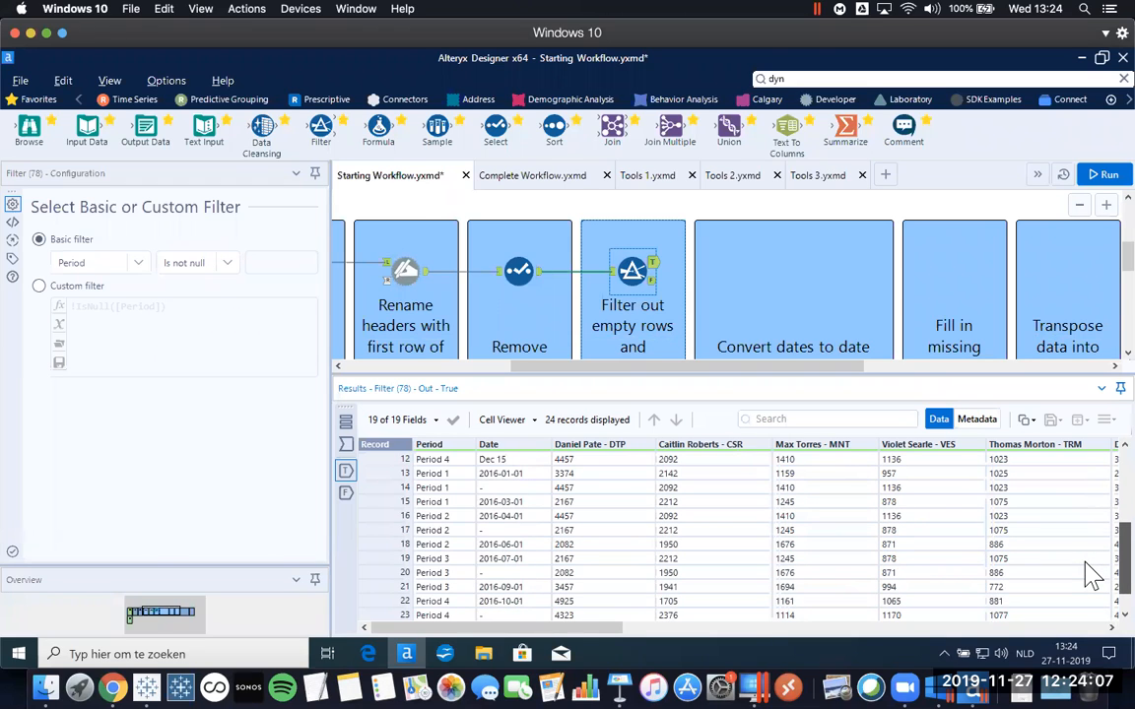
scroll(1092, 581, "down", 1)
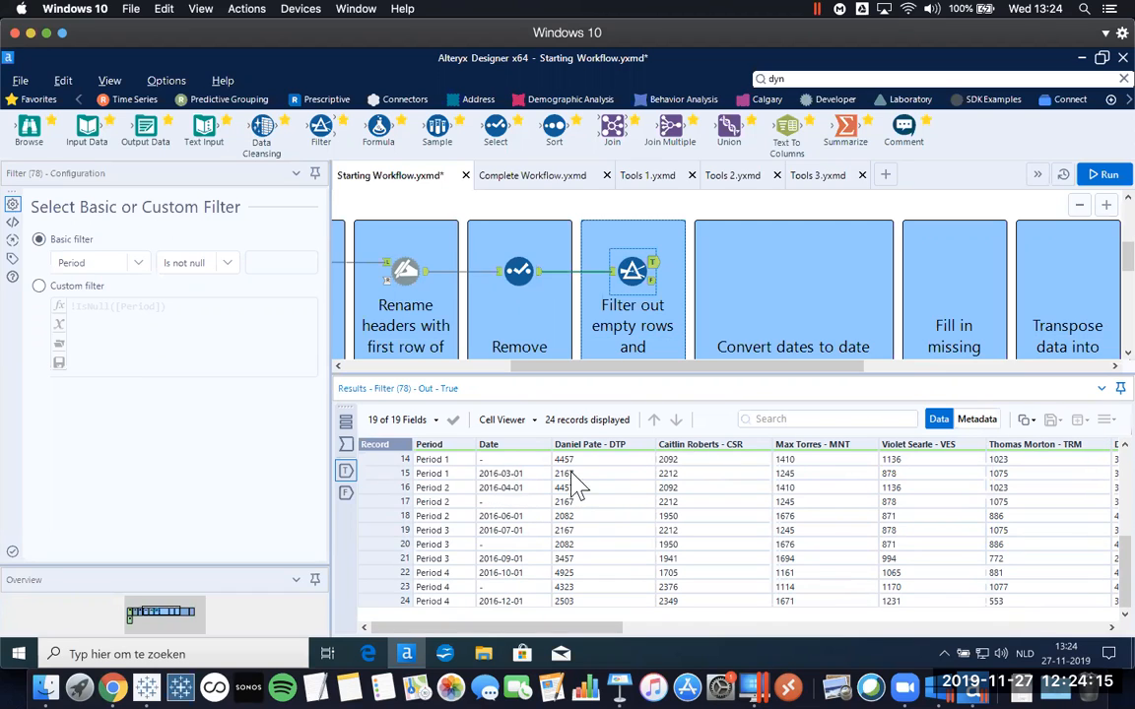
Check the Date field's data type in the metadata of the Filter's True output and return to the data view.
left_click(979, 421)
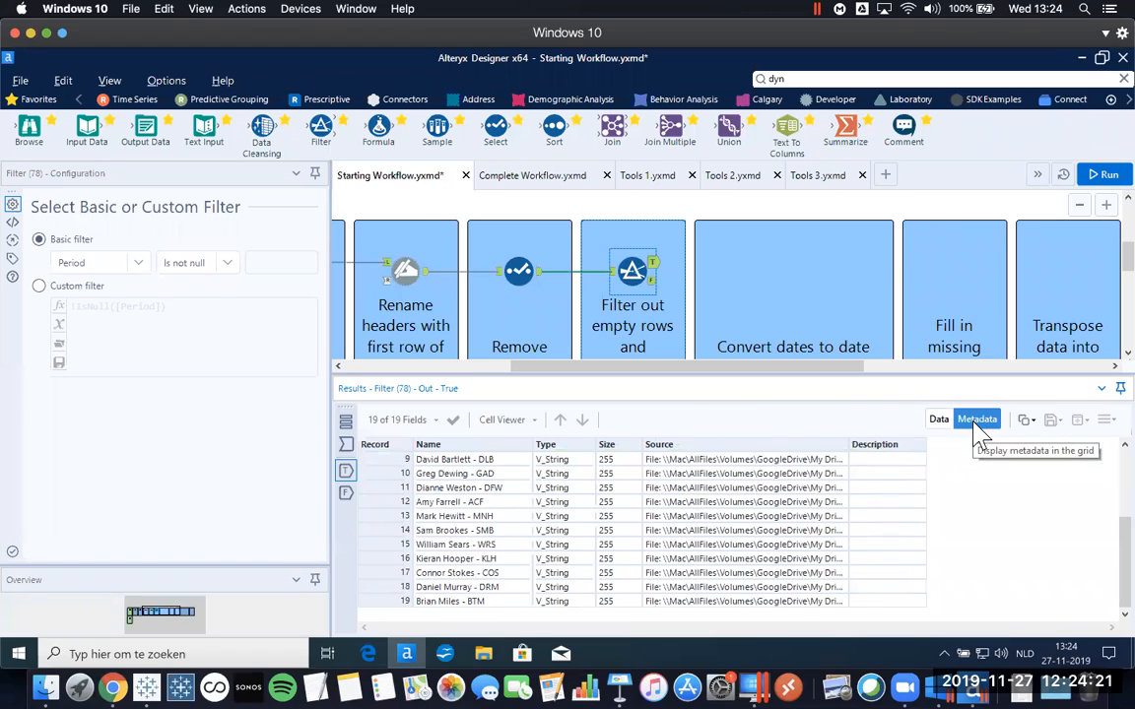
scroll(480, 517, "up", 3)
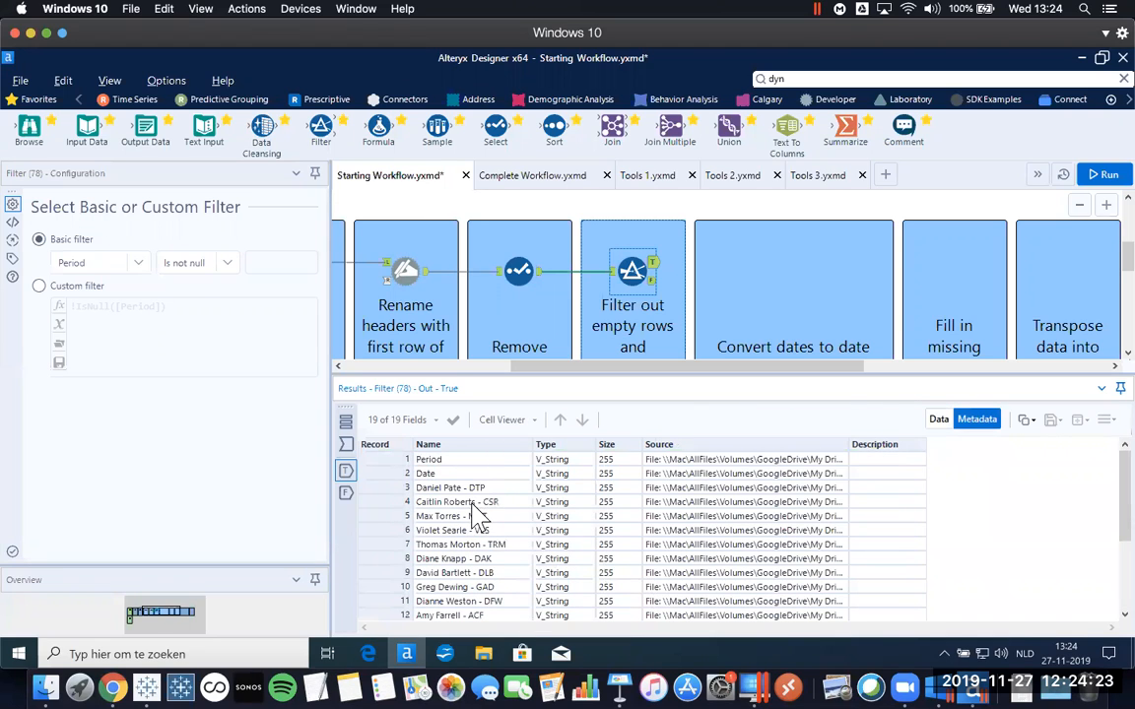
left_click(392, 474)
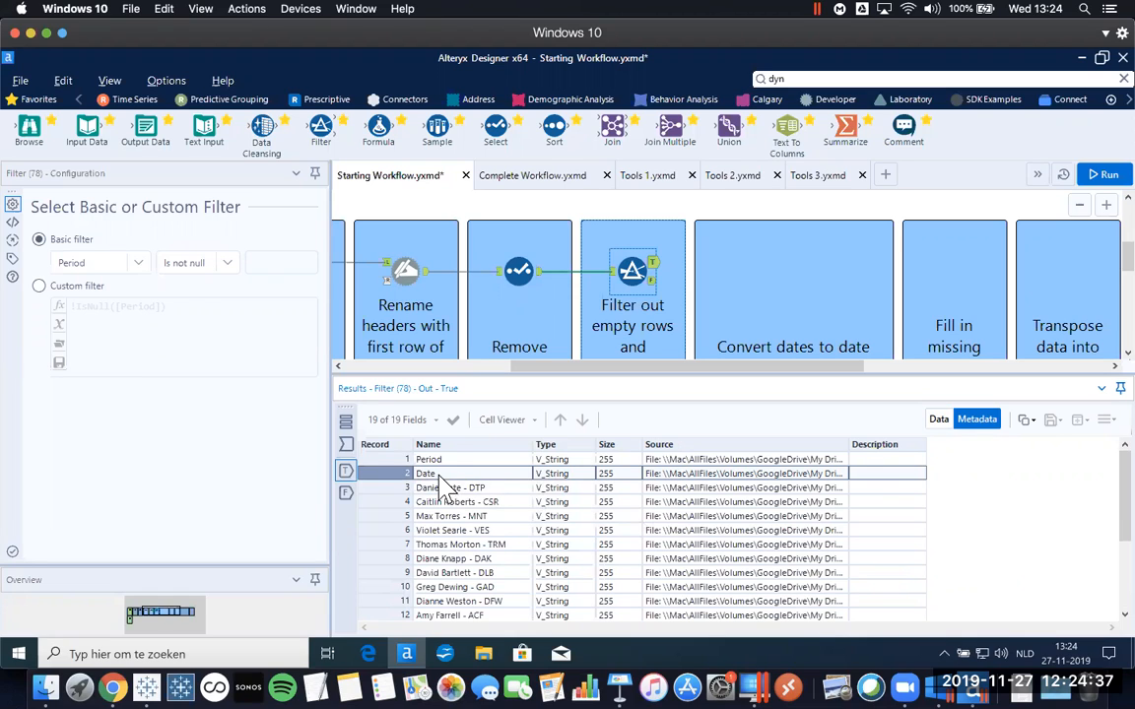
left_click(941, 421)
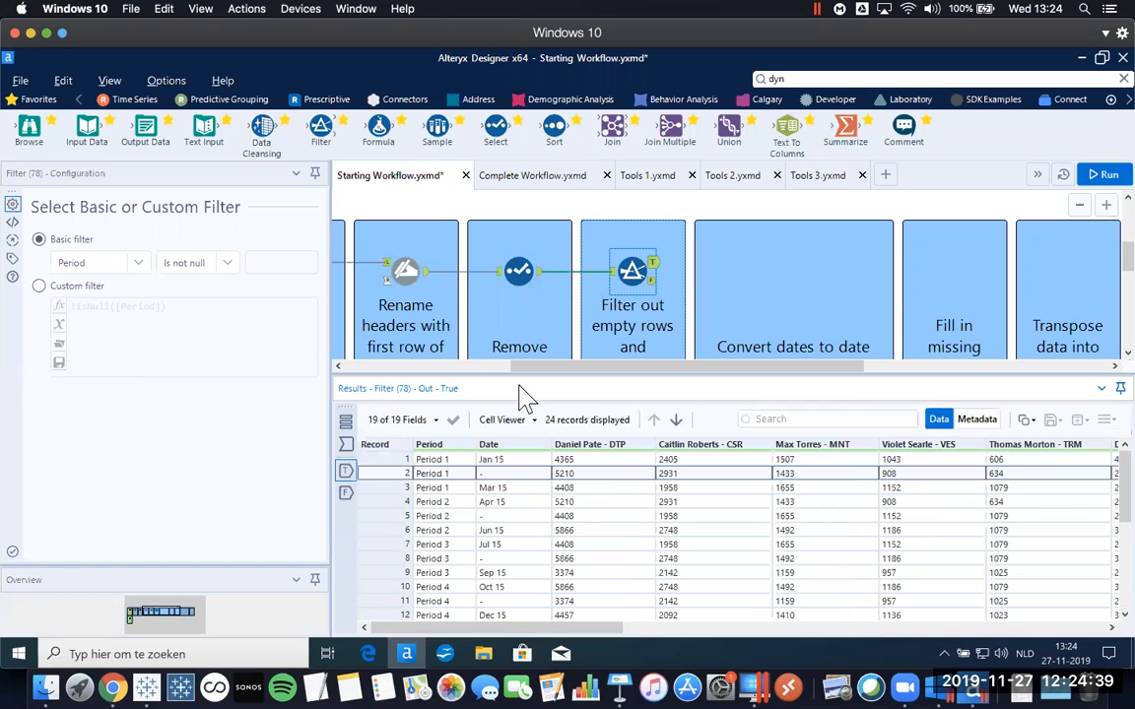
Add a DateTime tool from the Parse category after the Filter's True output, inside the "Convert dates to date format" container.
left_click_drag(520, 366, 532, 438)
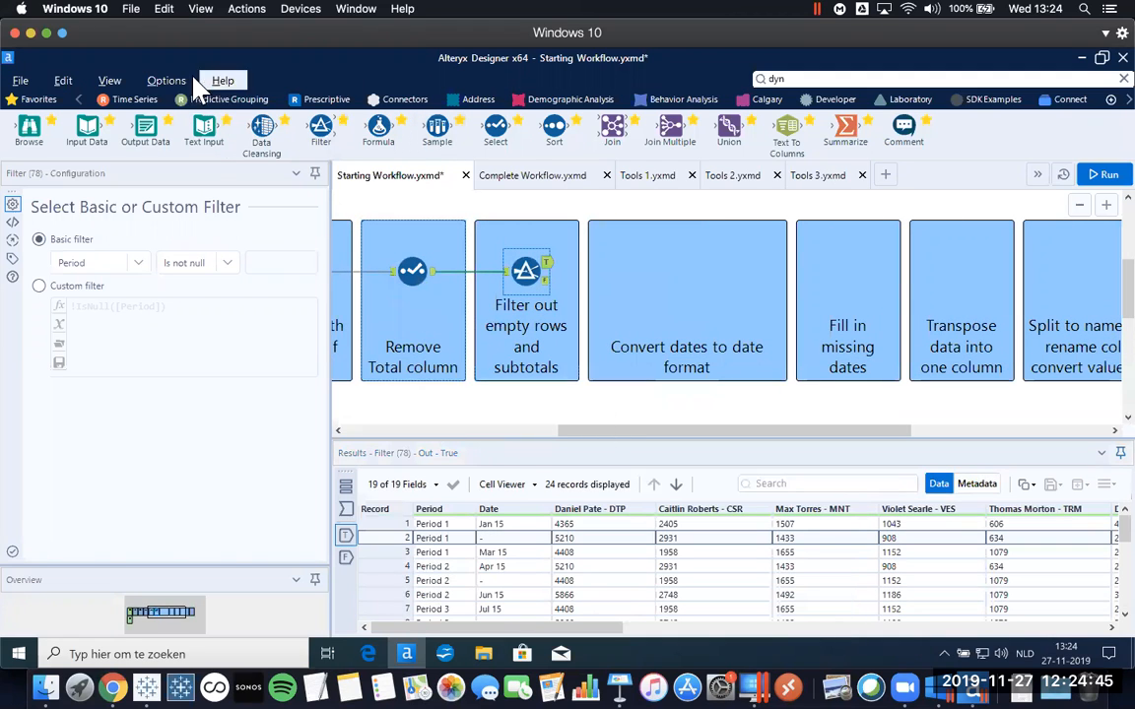
left_click(79, 99)
left_click(79, 100)
left_click(80, 100)
left_click(80, 100)
left_click(80, 99)
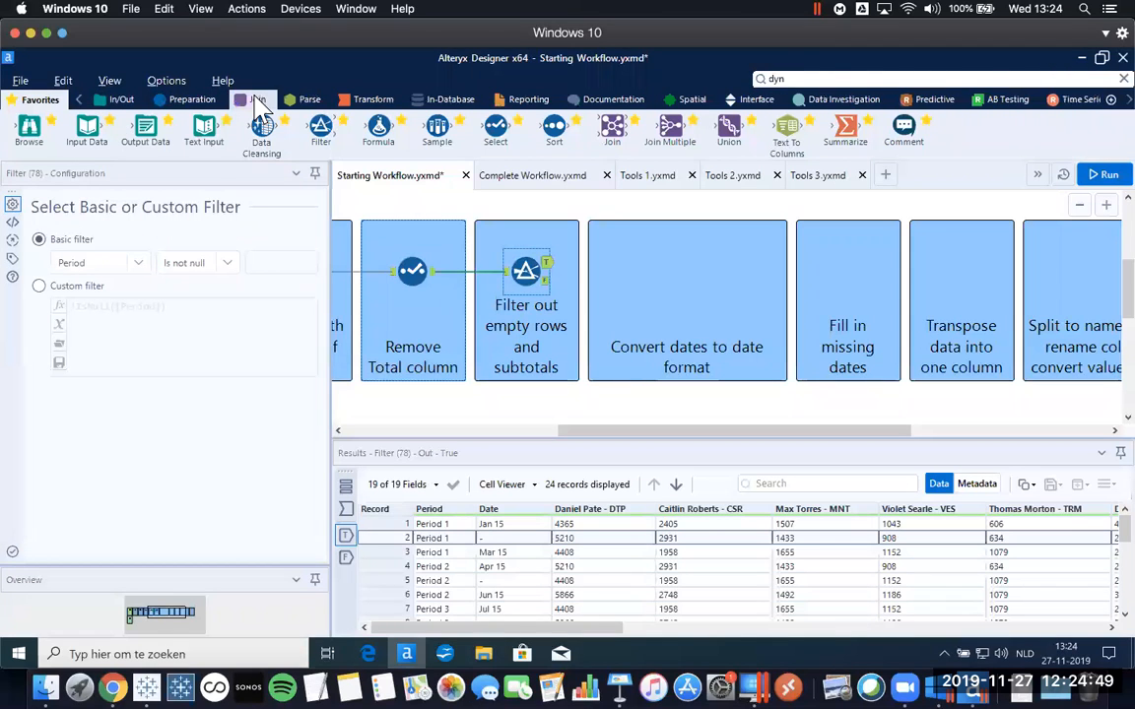
left_click(301, 102)
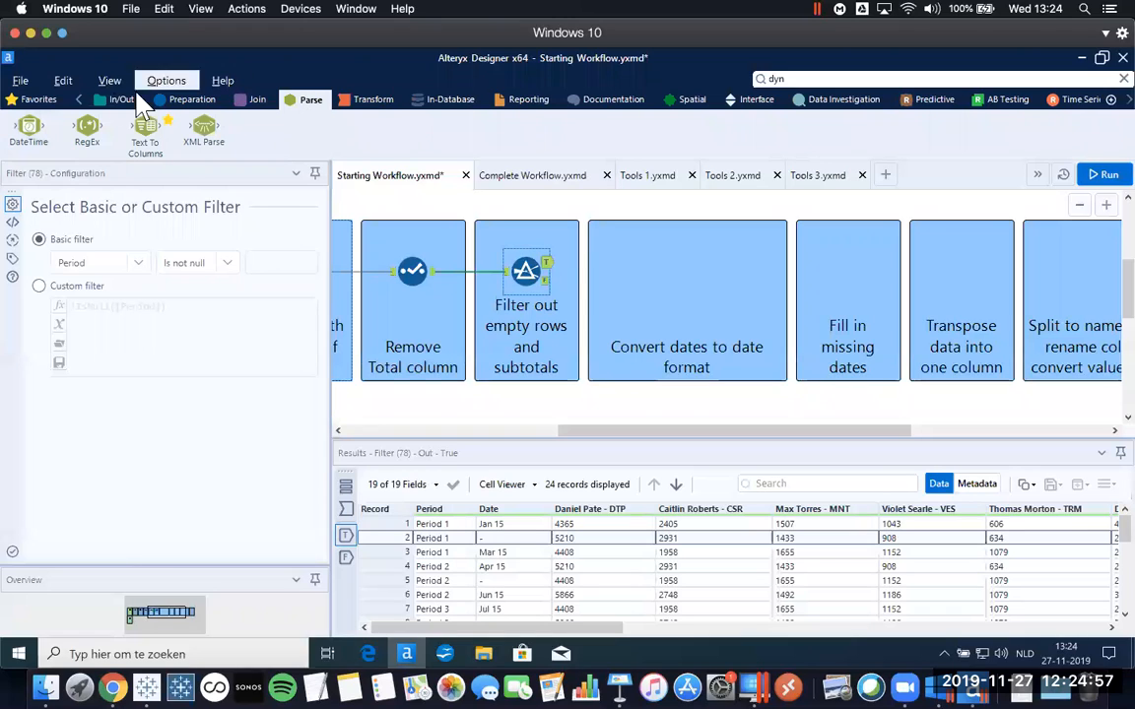
left_click(32, 99)
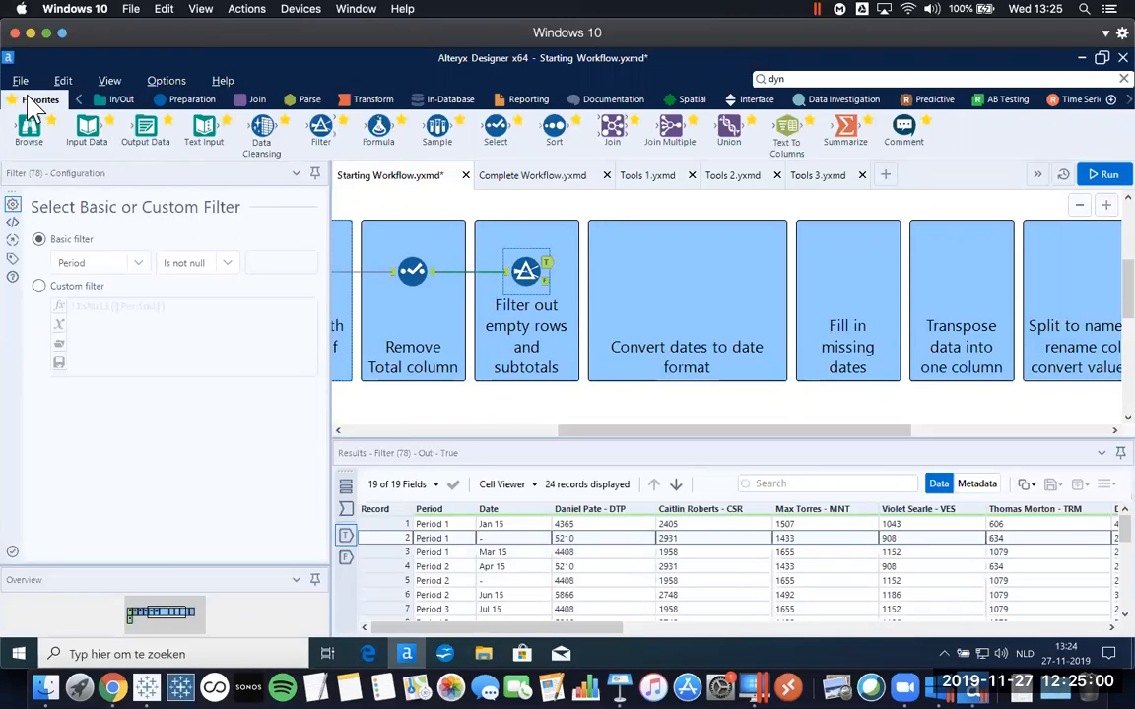
left_click(302, 102)
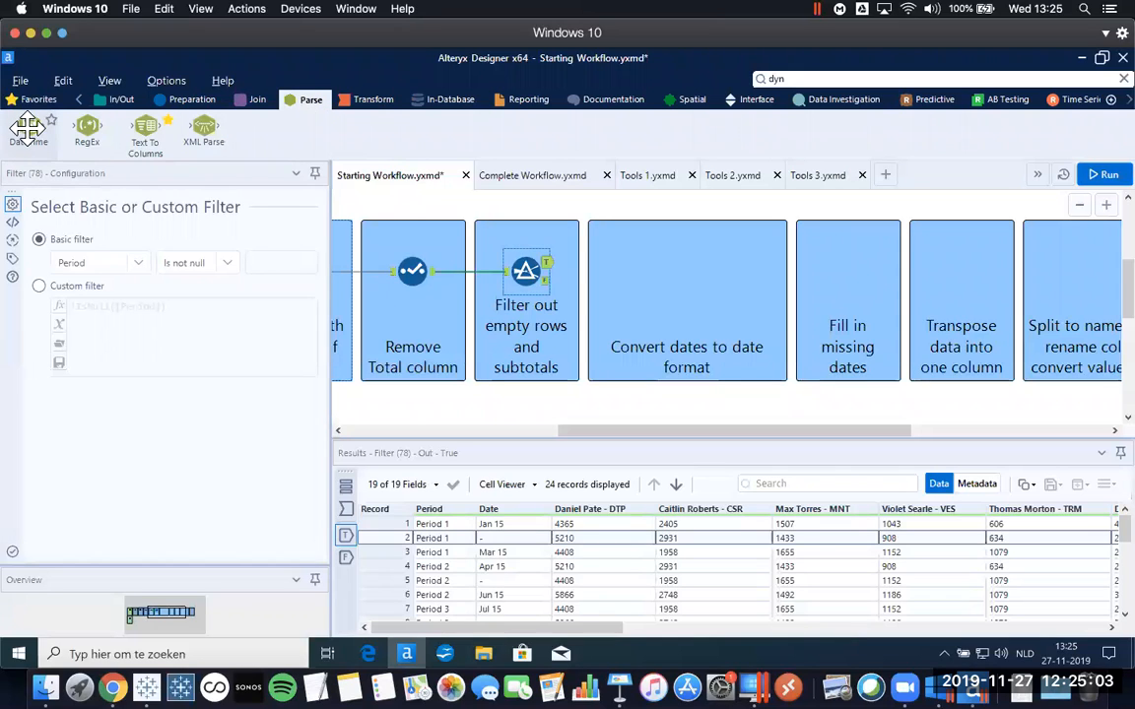
left_click_drag(28, 126, 624, 272)
left_click_drag(662, 309, 674, 301)
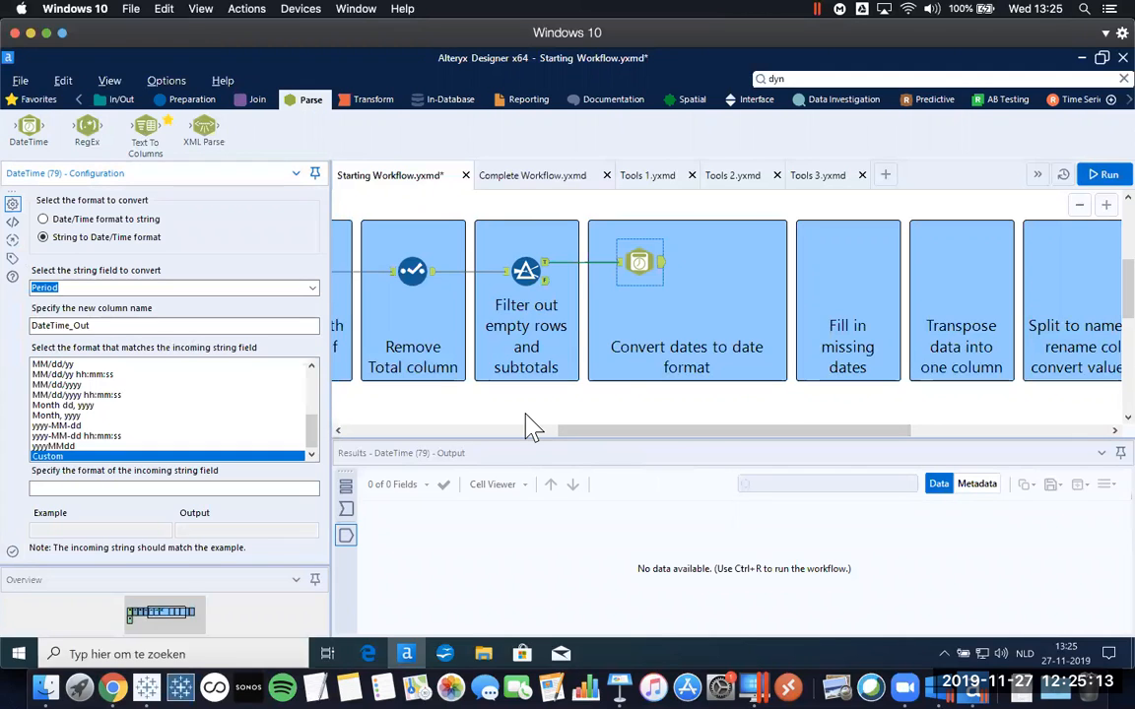
Show the DateTime tool's input data and choose Date as the string field to convert.
left_click(621, 264)
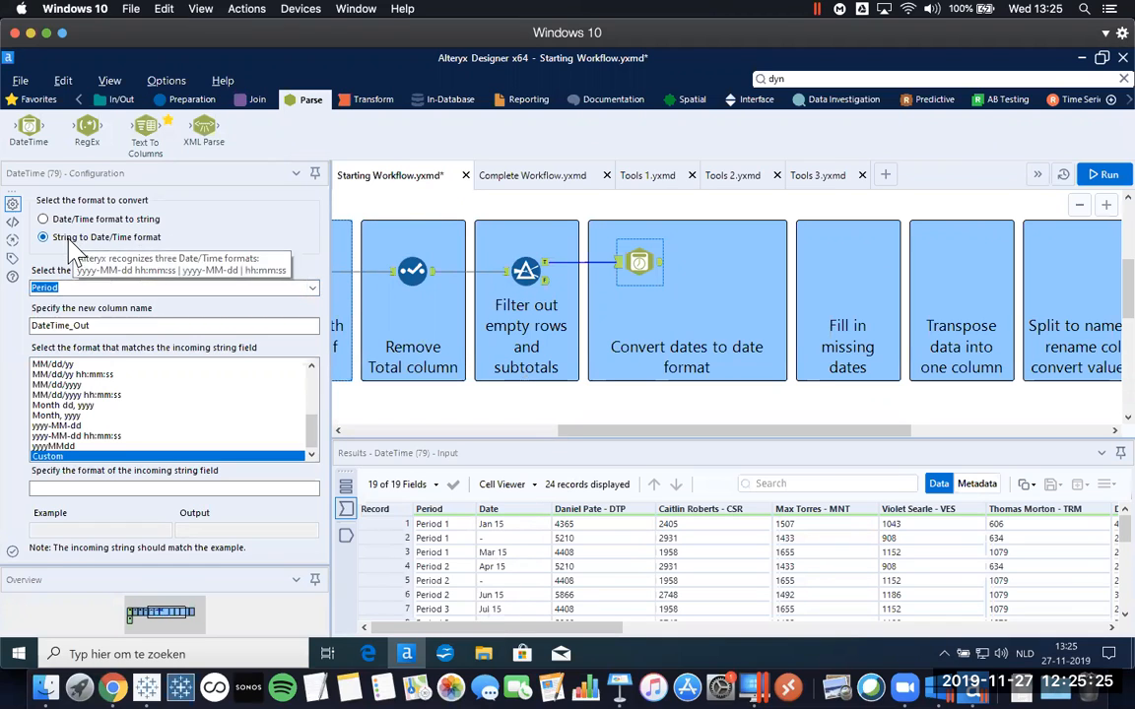
left_click(312, 290)
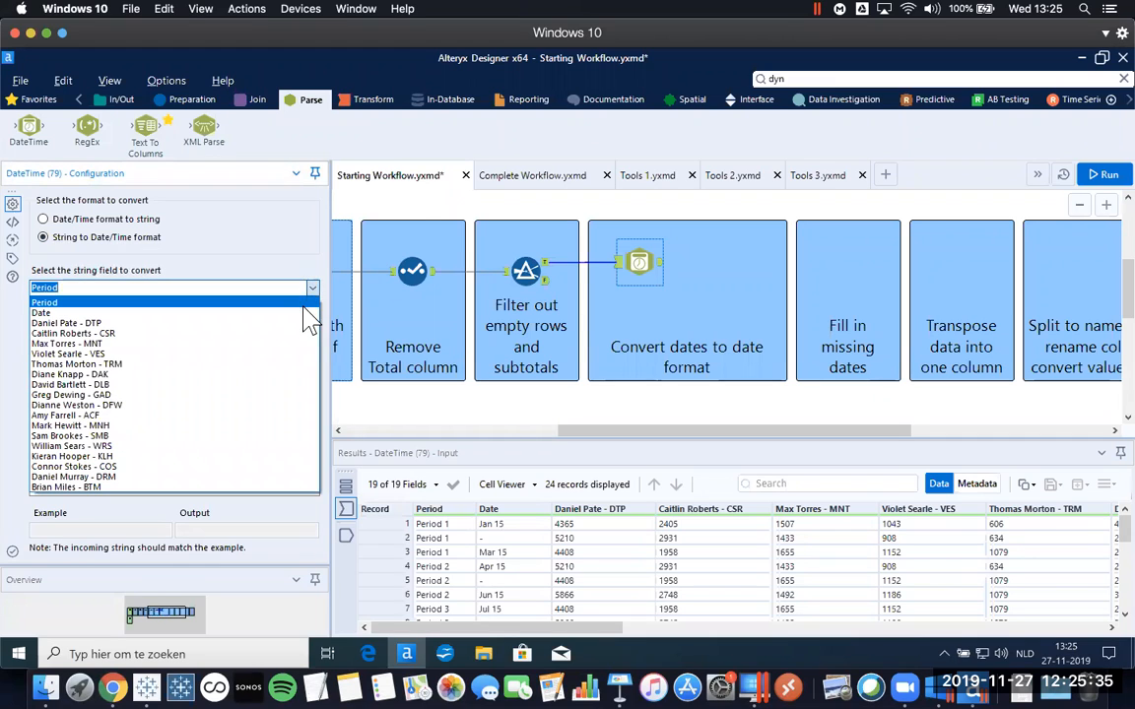
left_click(308, 314)
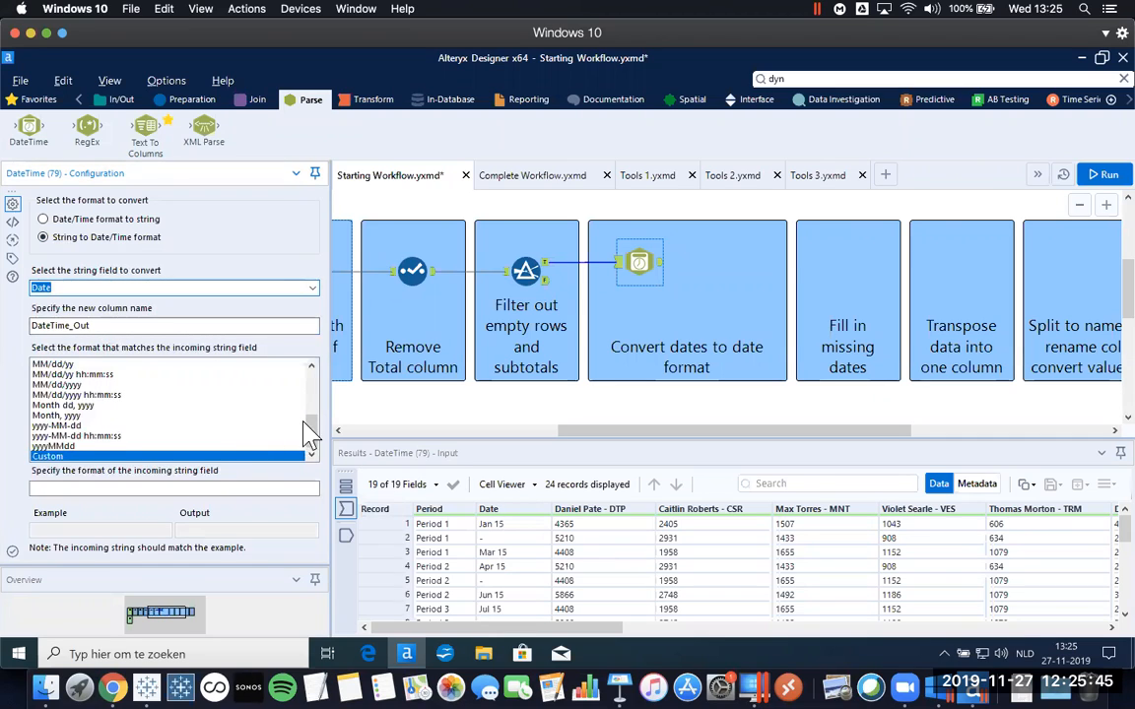
Review the available date formats, then choose Custom and specify the incoming string format as "Mon. yy".
left_click_drag(311, 431, 308, 394)
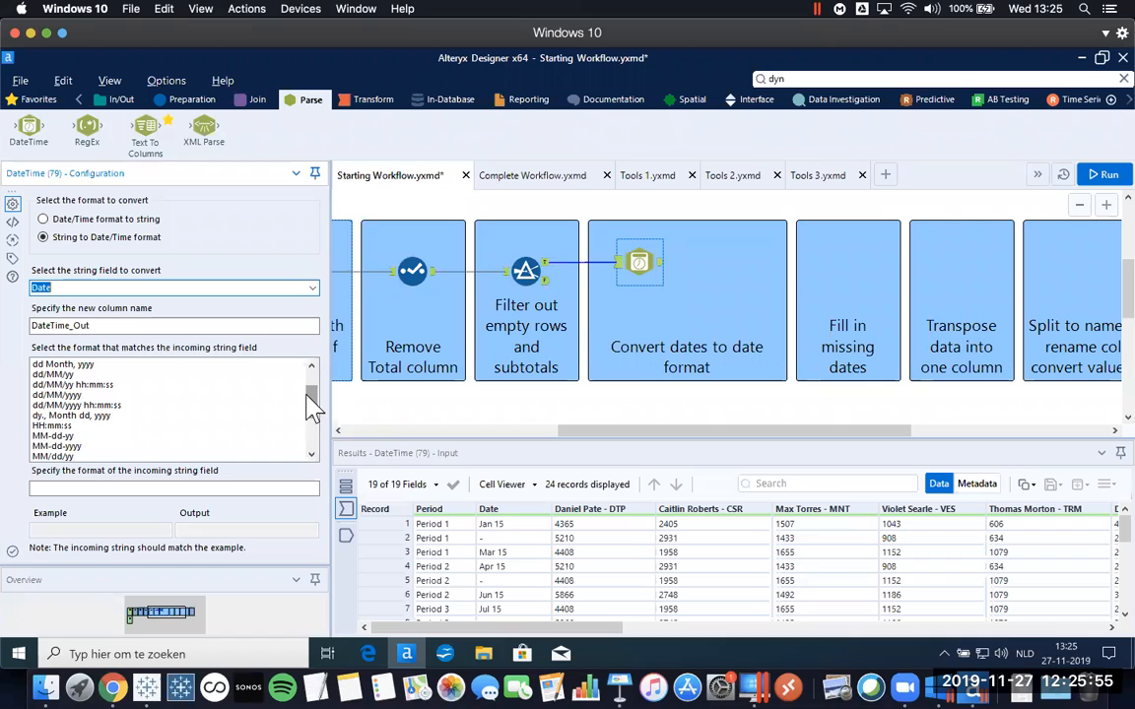
left_click_drag(313, 409, 299, 433)
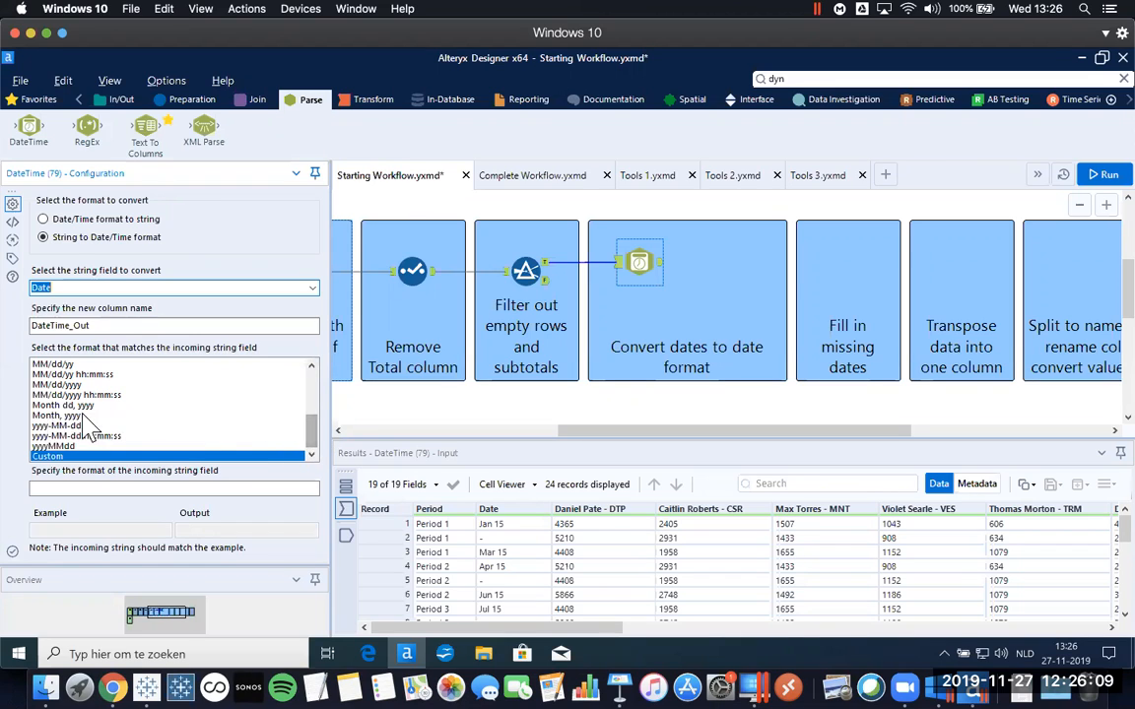
left_click_drag(312, 433, 314, 384)
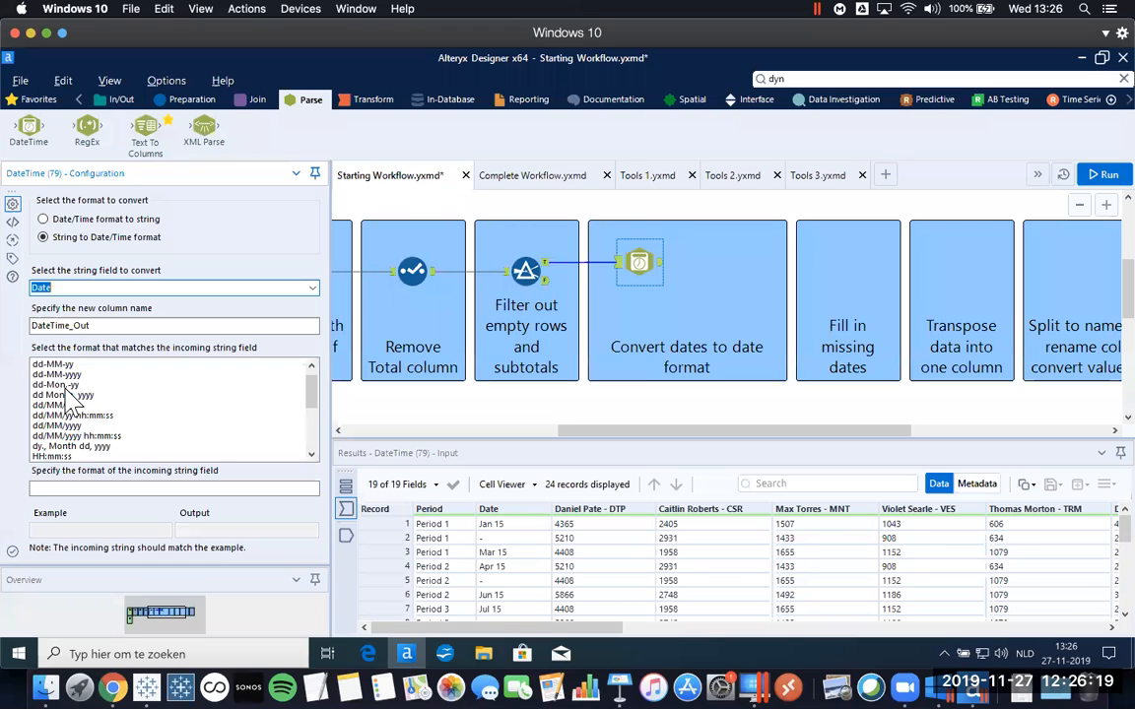
left_click_drag(313, 394, 306, 435)
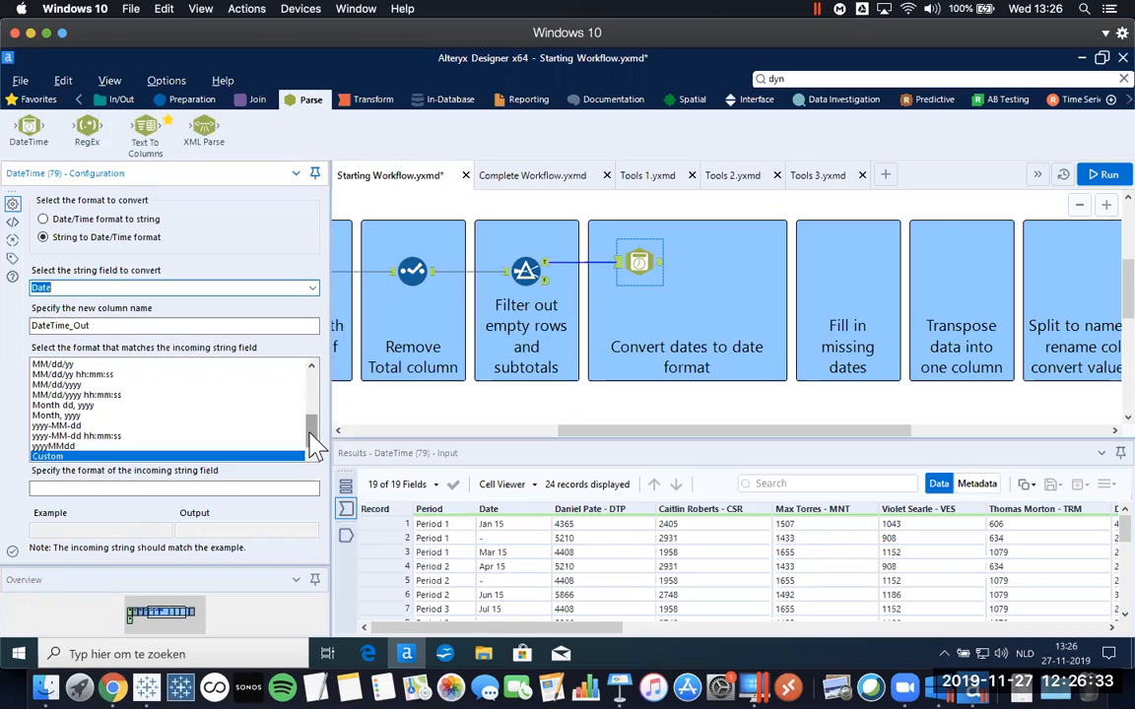
left_click(54, 457)
left_click(60, 486)
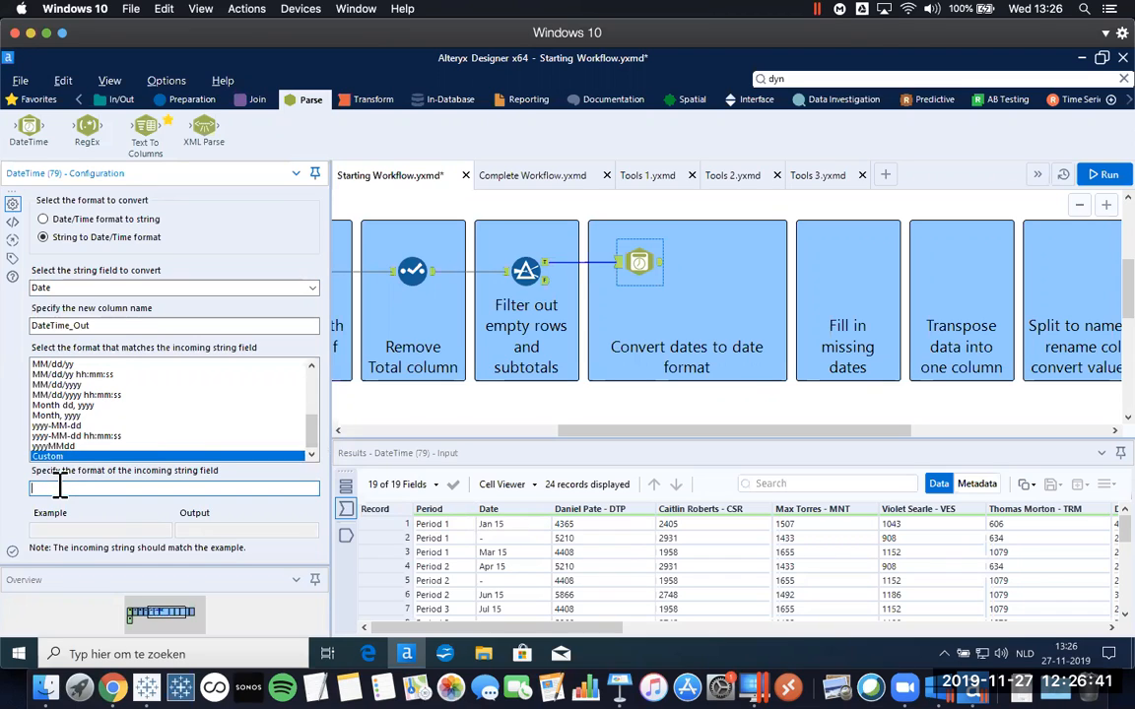
type("Mon. yy")
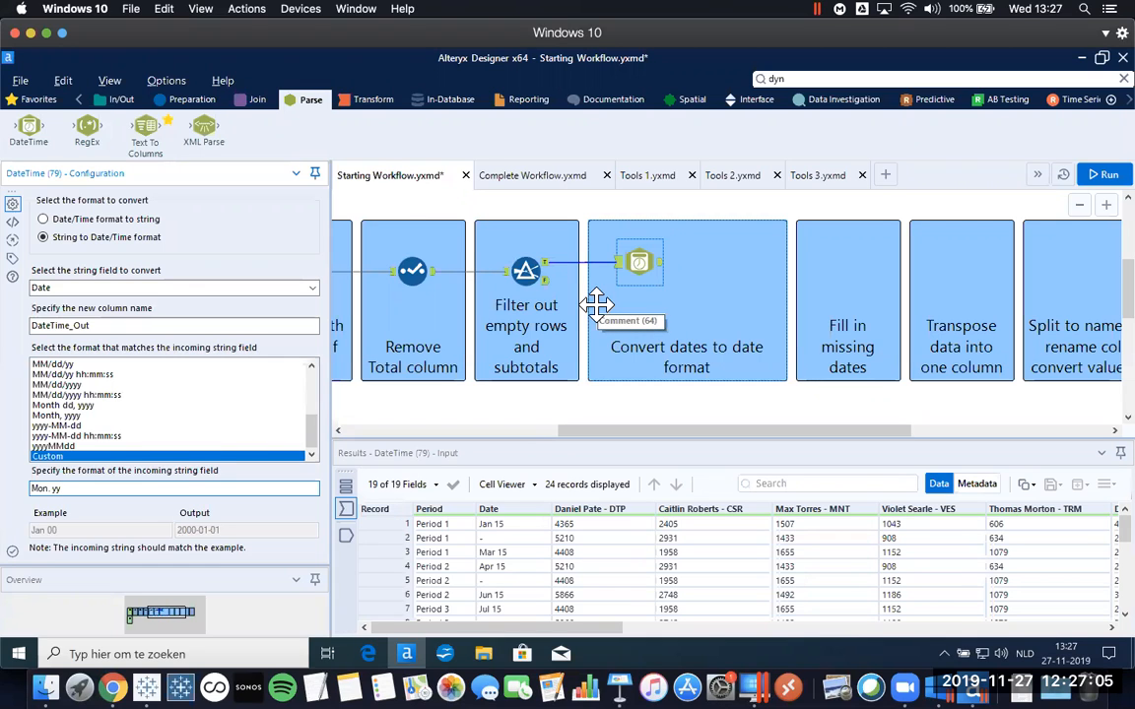
Run the workflow and enlarge the results area for the DateTime tool's data.
key("ctrl+r")
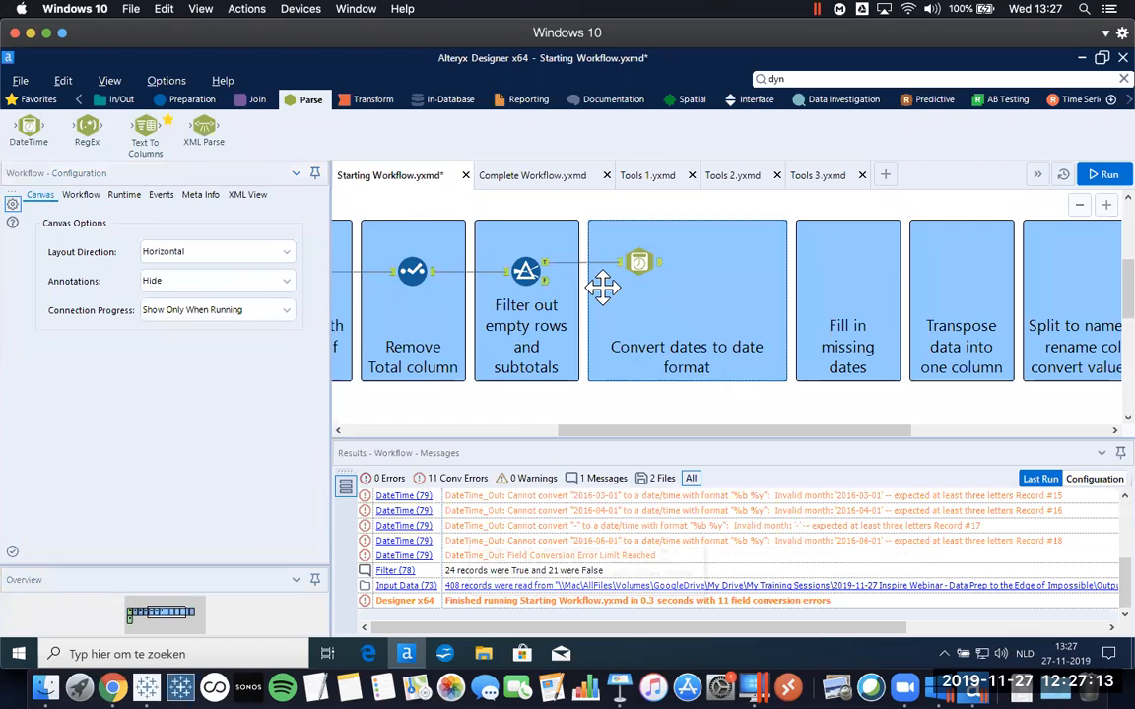
left_click(638, 261)
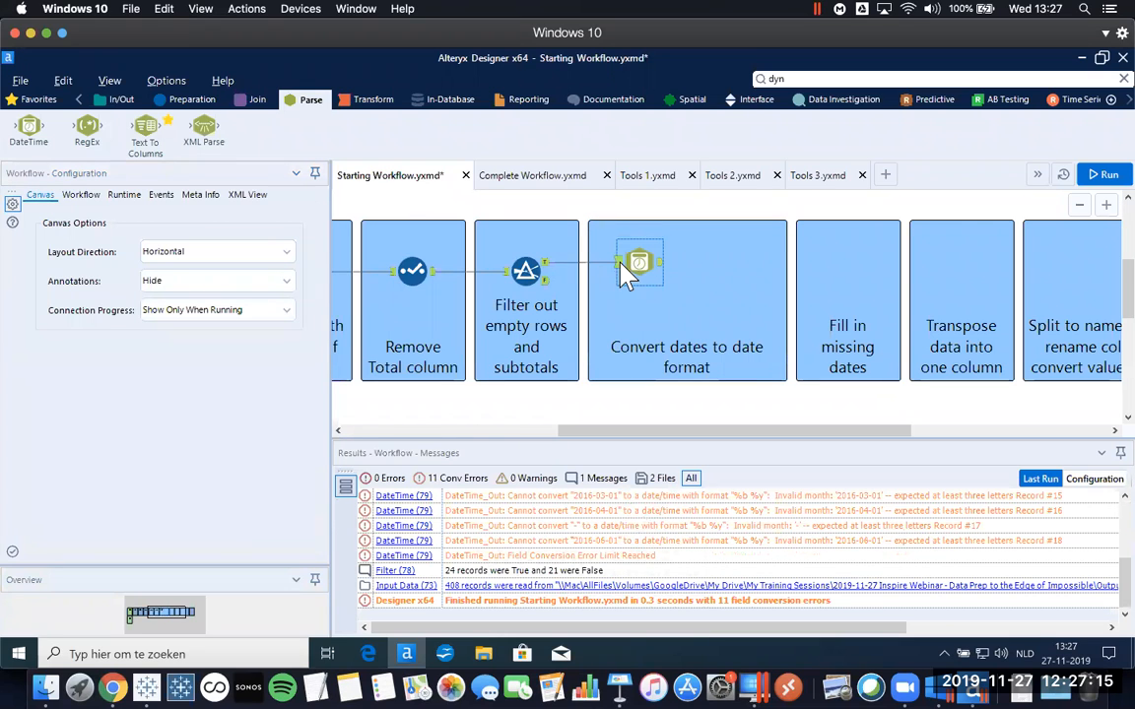
left_click_drag(570, 437, 570, 394)
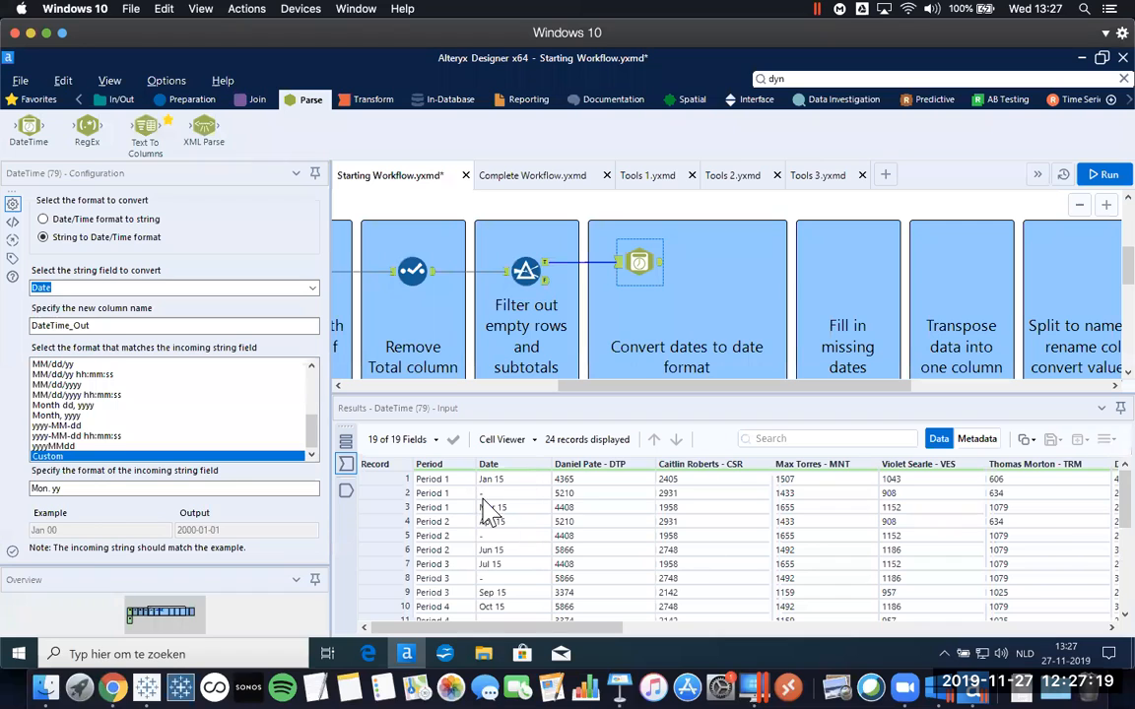
Examine the different date notations in the Date column of the DateTime tool's input, record by record.
scroll(1093, 527, "down", 3)
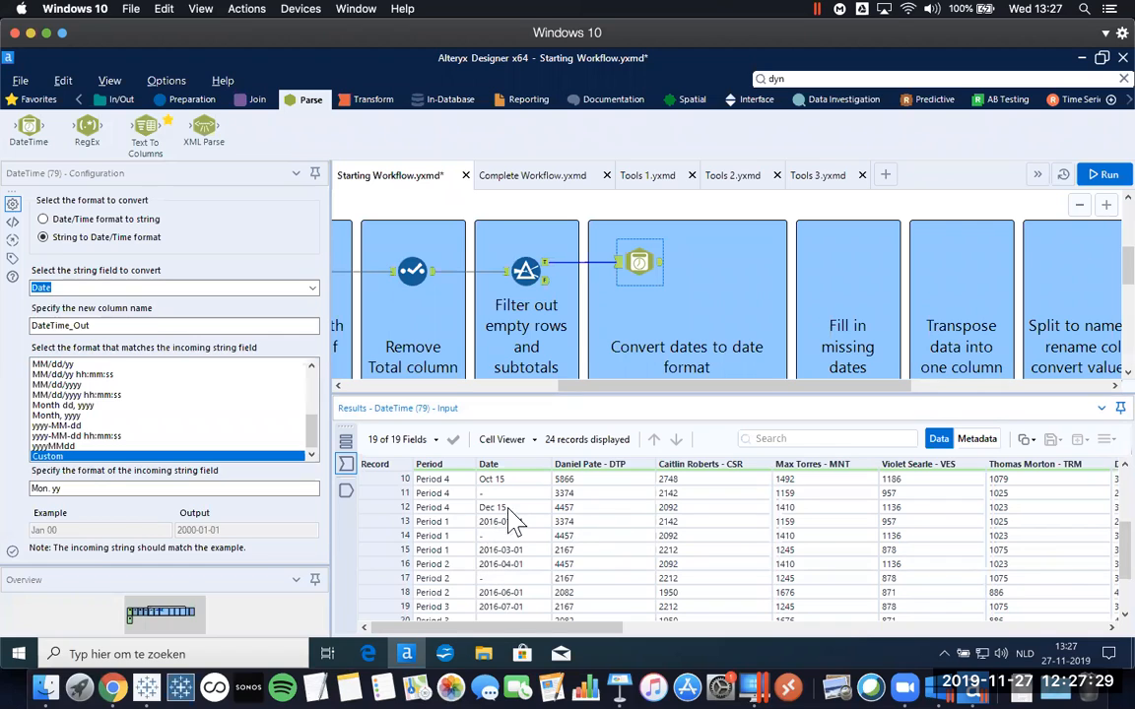
scroll(522, 522, "up", 3)
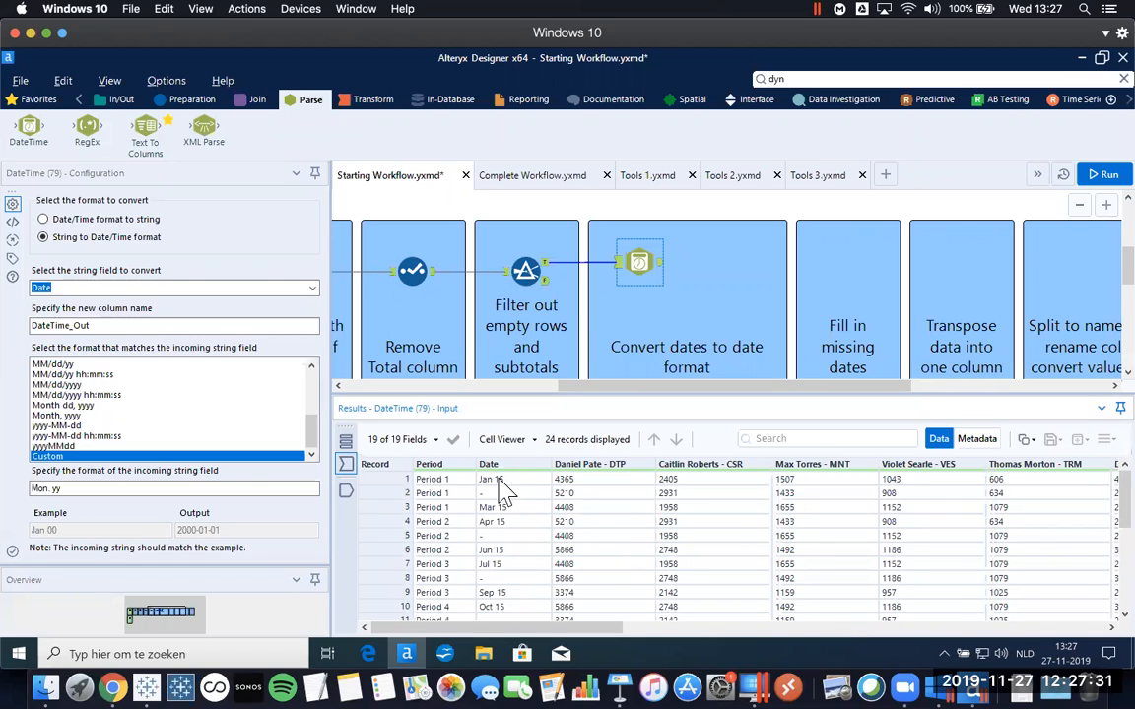
left_click(499, 479)
left_click(486, 493)
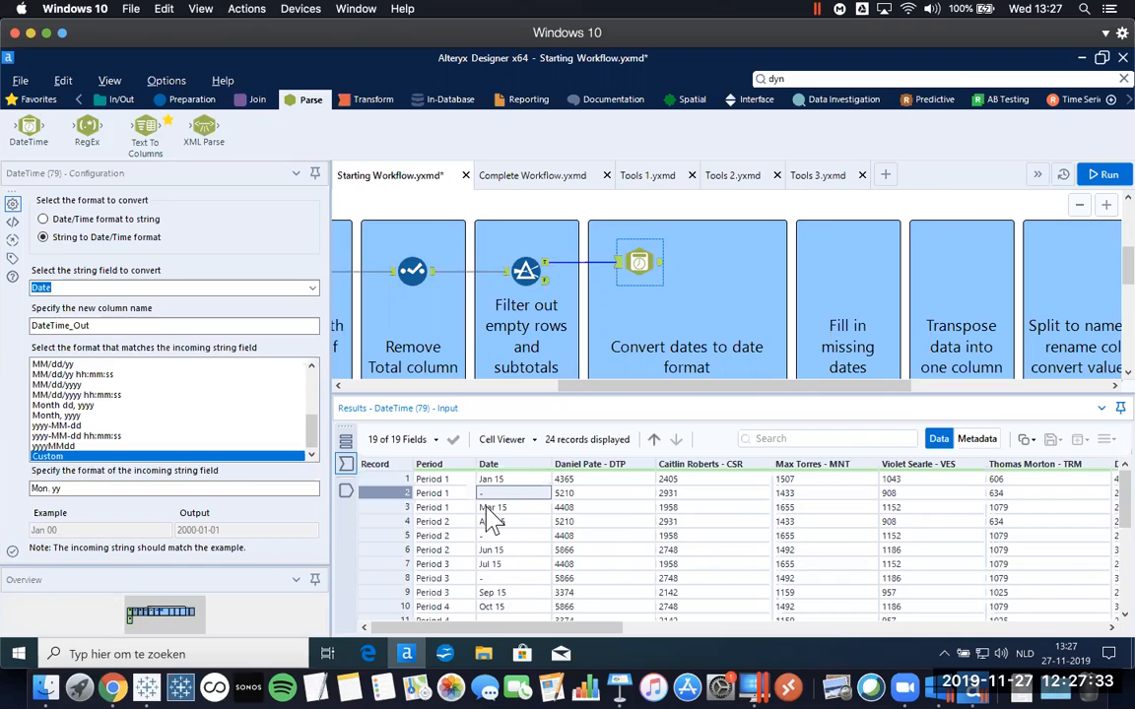
left_click(486, 509)
left_click(490, 523)
left_click(492, 536)
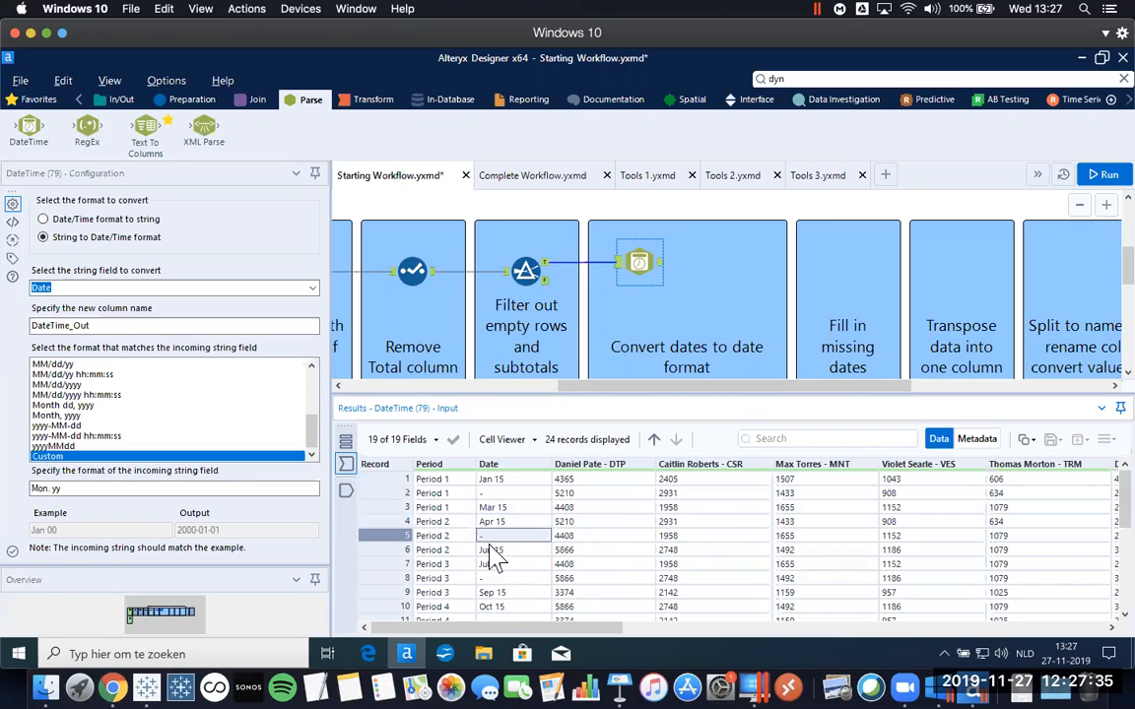
left_click(488, 549)
left_click(492, 564)
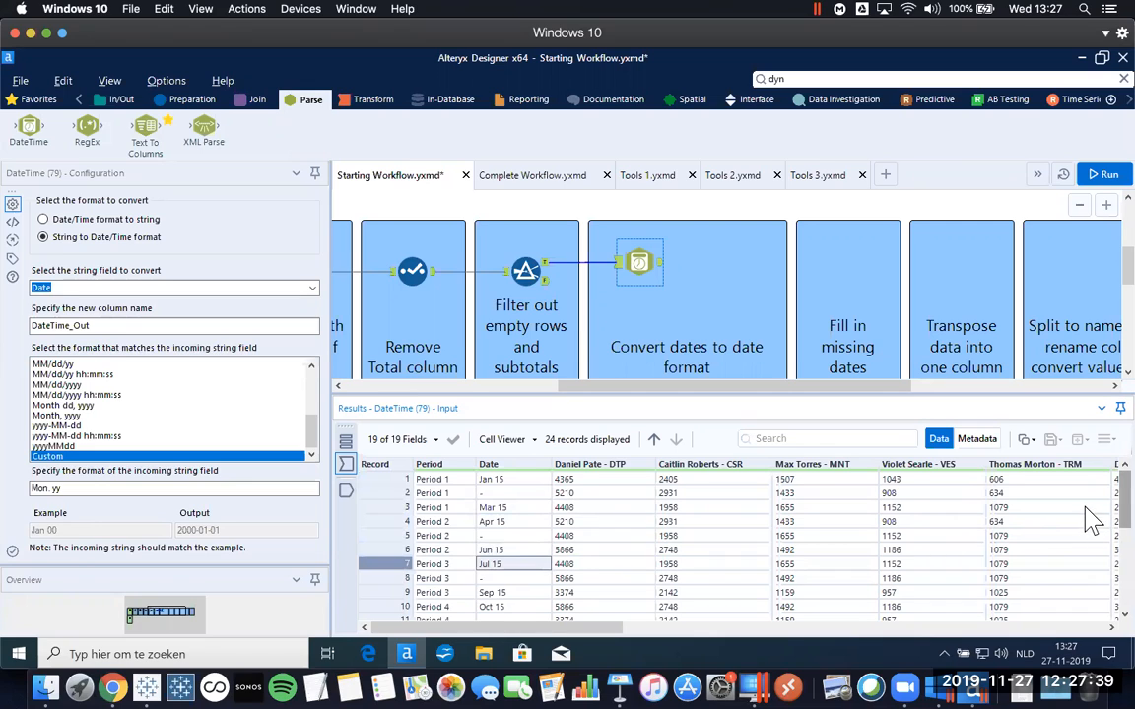
scroll(1092, 532, "down", 5)
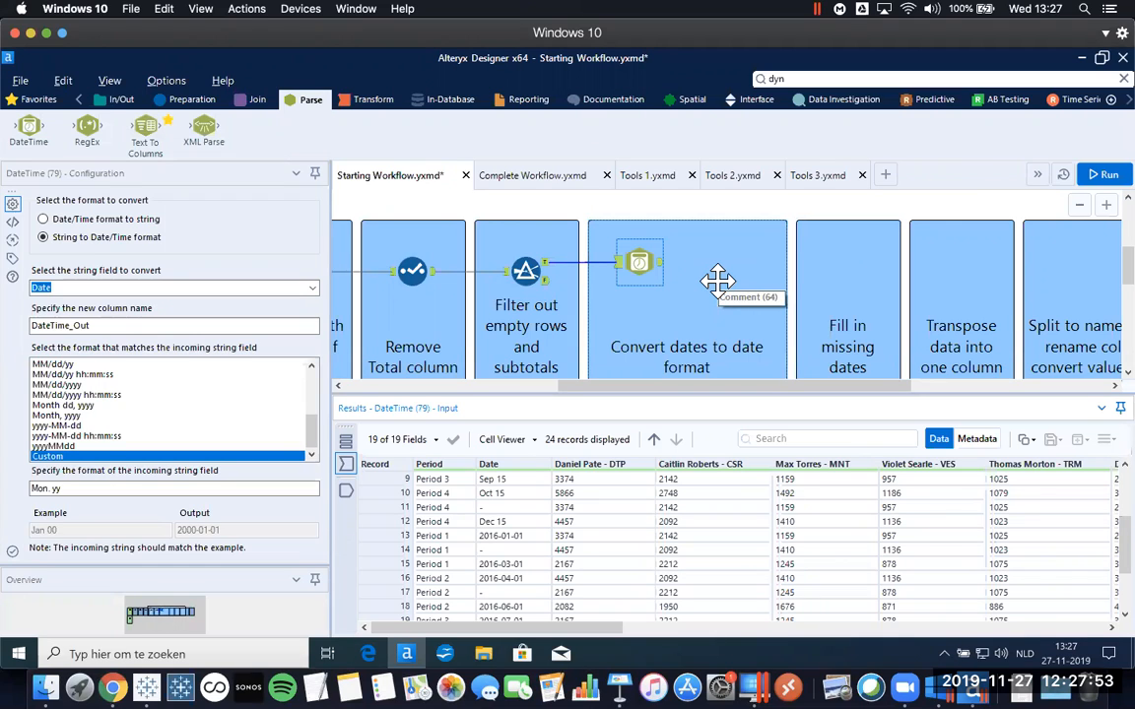
Check the converted values in the DateTime_Out column of the DateTime tool's output.
left_click(660, 264)
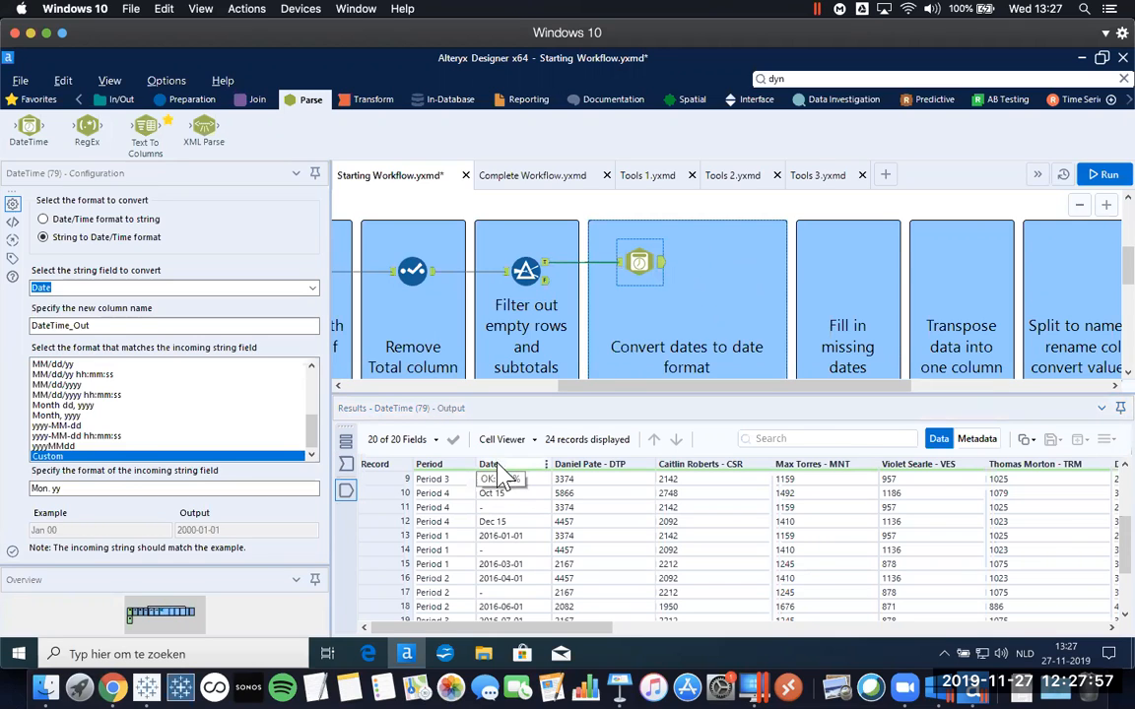
left_click_drag(490, 628, 1005, 646)
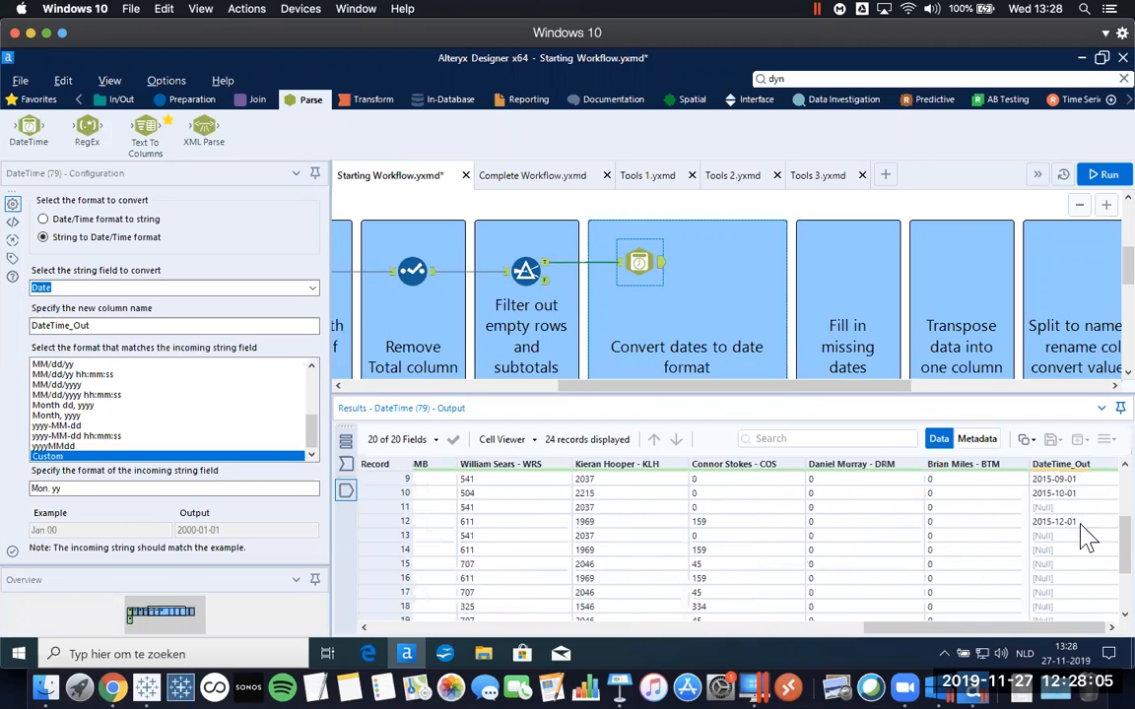
scroll(1090, 542, "down", 2)
scroll(1093, 527, "up", 3)
scroll(1091, 523, "up", 3)
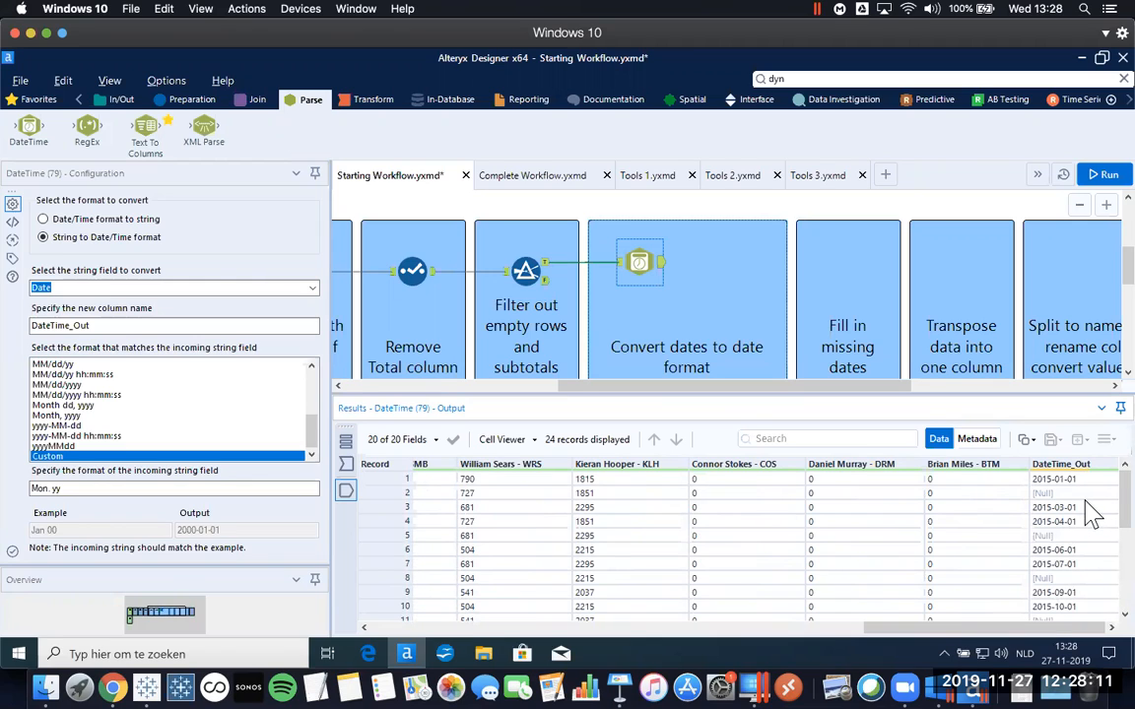
Compare the data types of the Date and DateTime_Out fields in the output metadata and return to the data view.
left_click(978, 439)
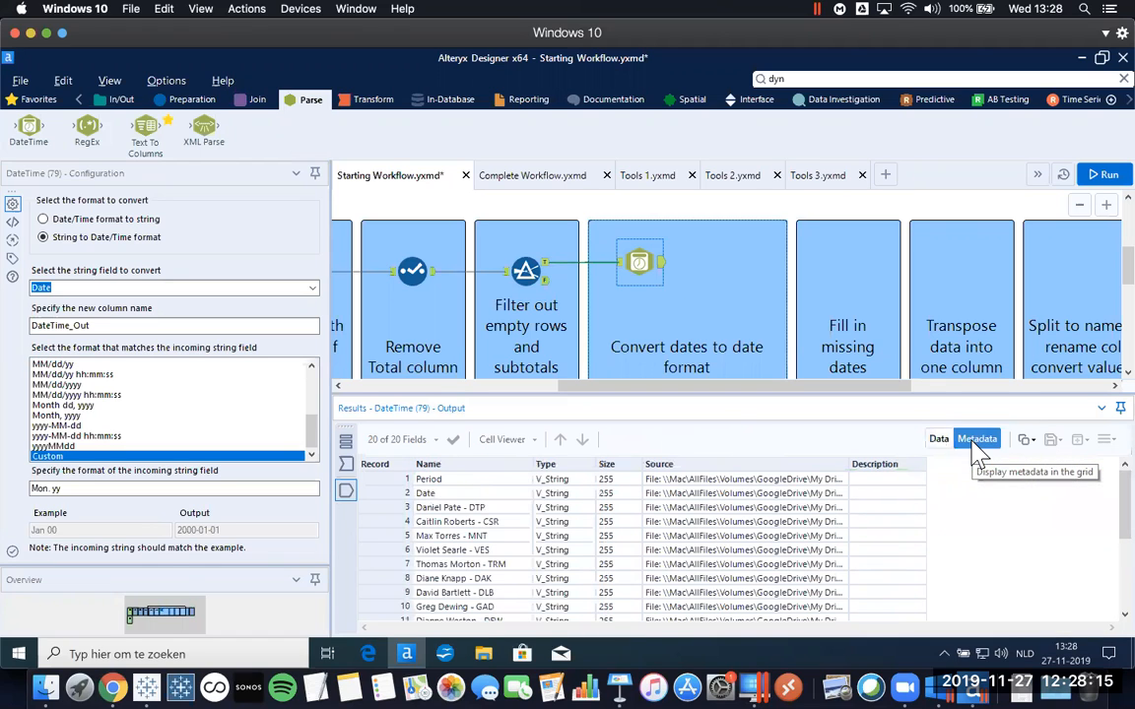
scroll(490, 586, "down", 3)
scroll(490, 607, "down", 1)
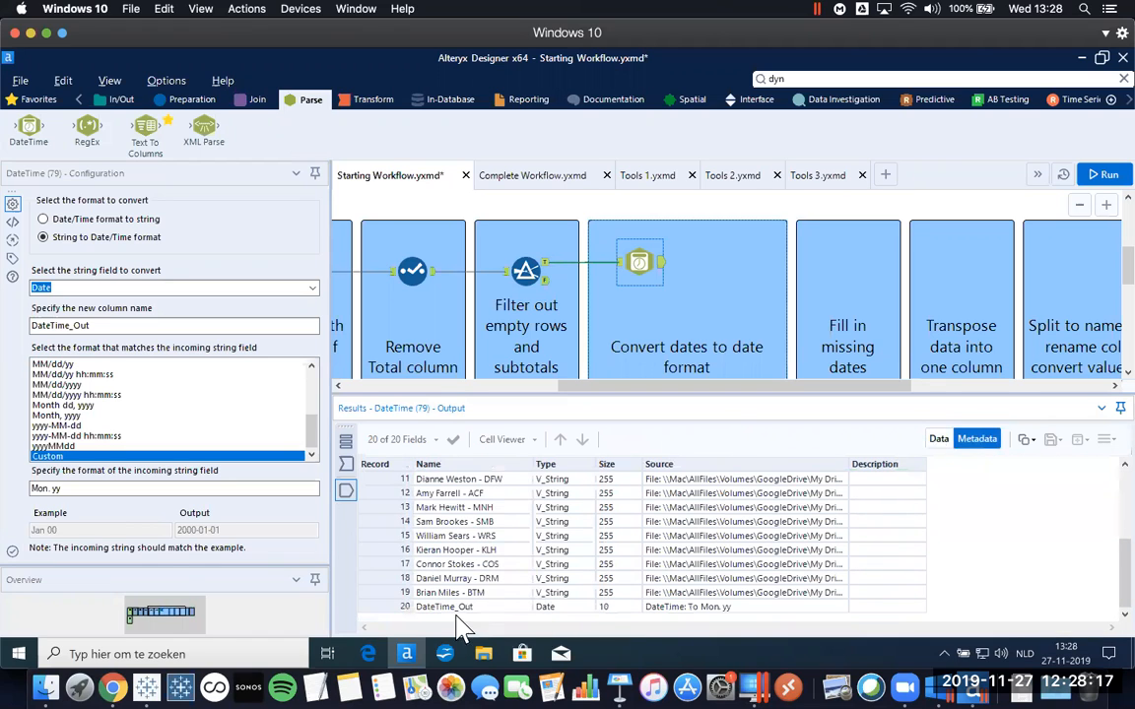
left_click(396, 606)
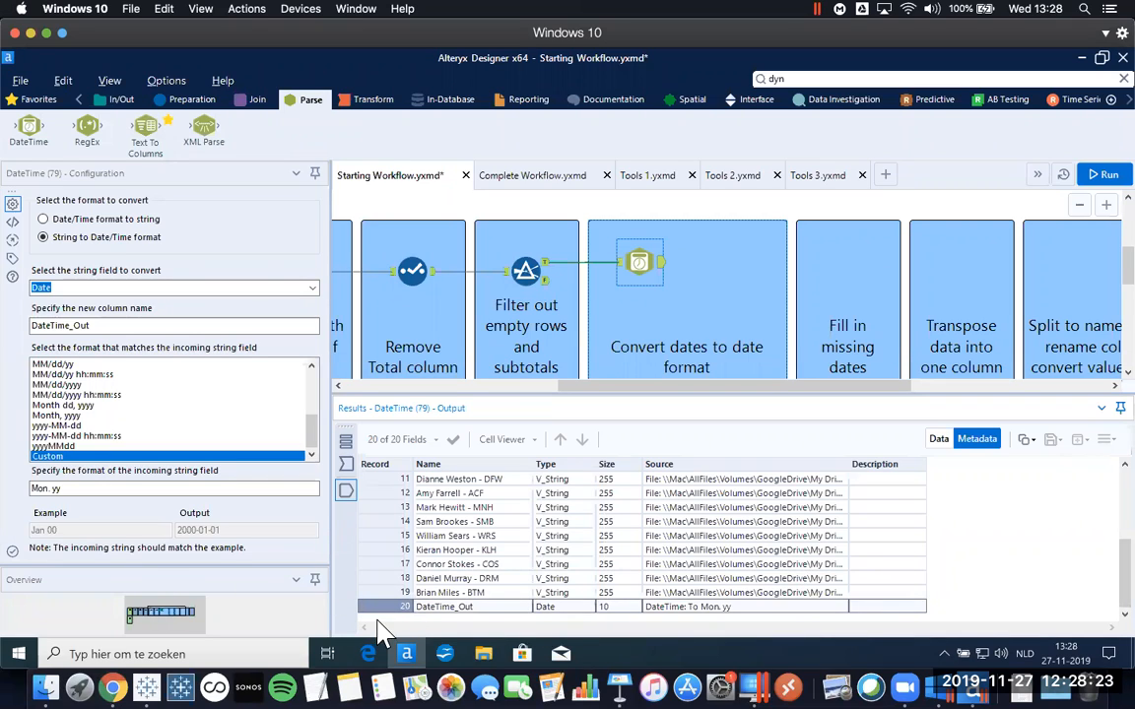
scroll(384, 567, "up", 3)
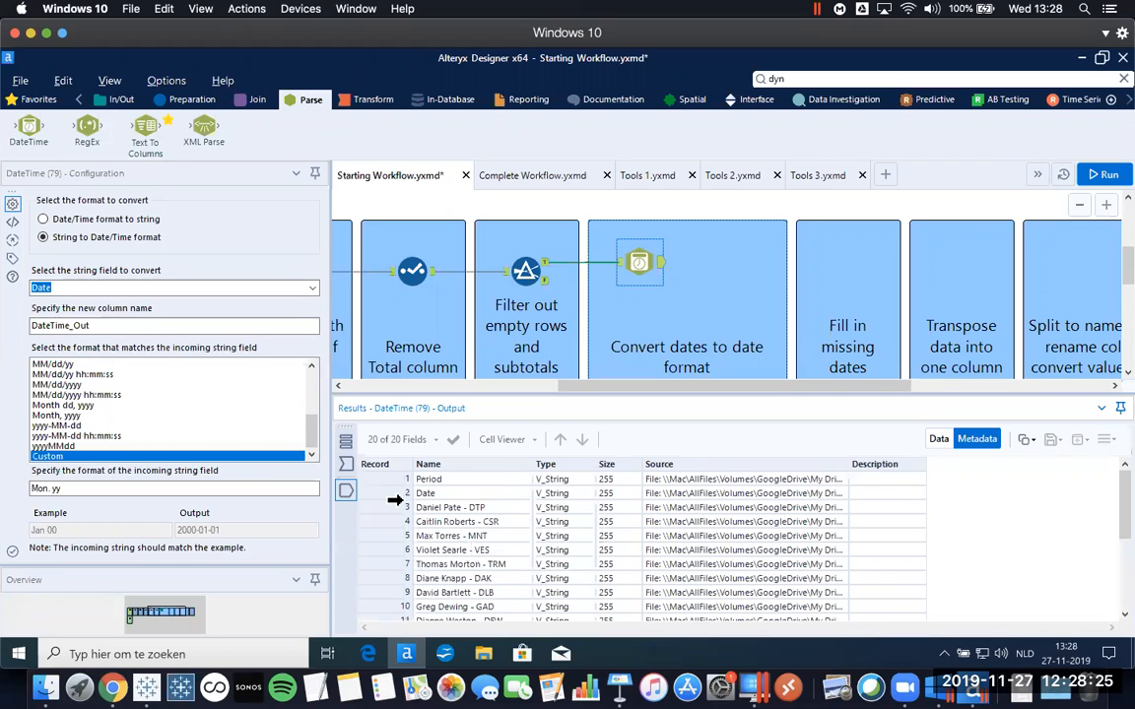
left_click(389, 492)
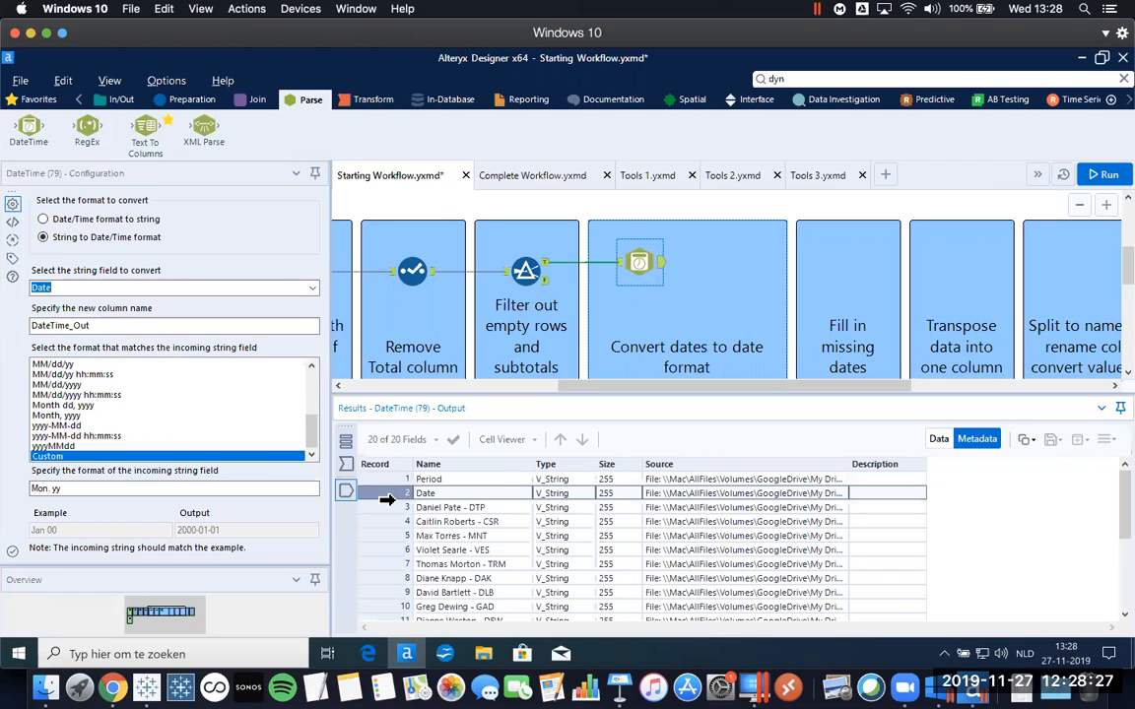
scroll(389, 505, "down", 3)
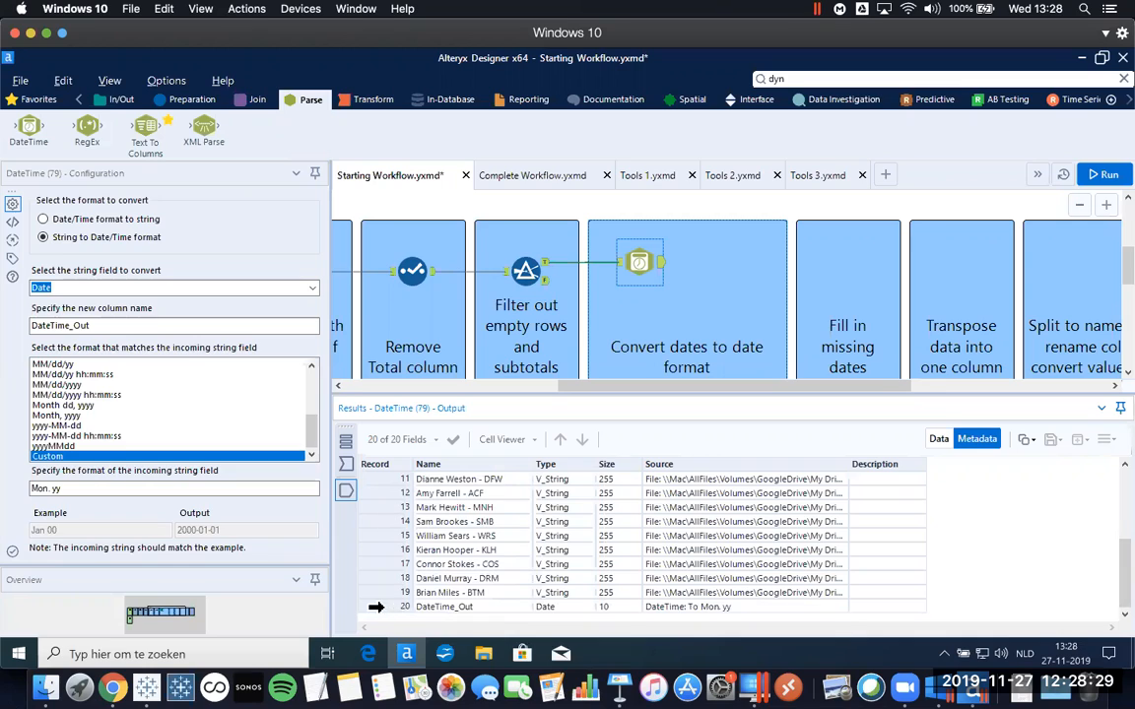
left_click(375, 606)
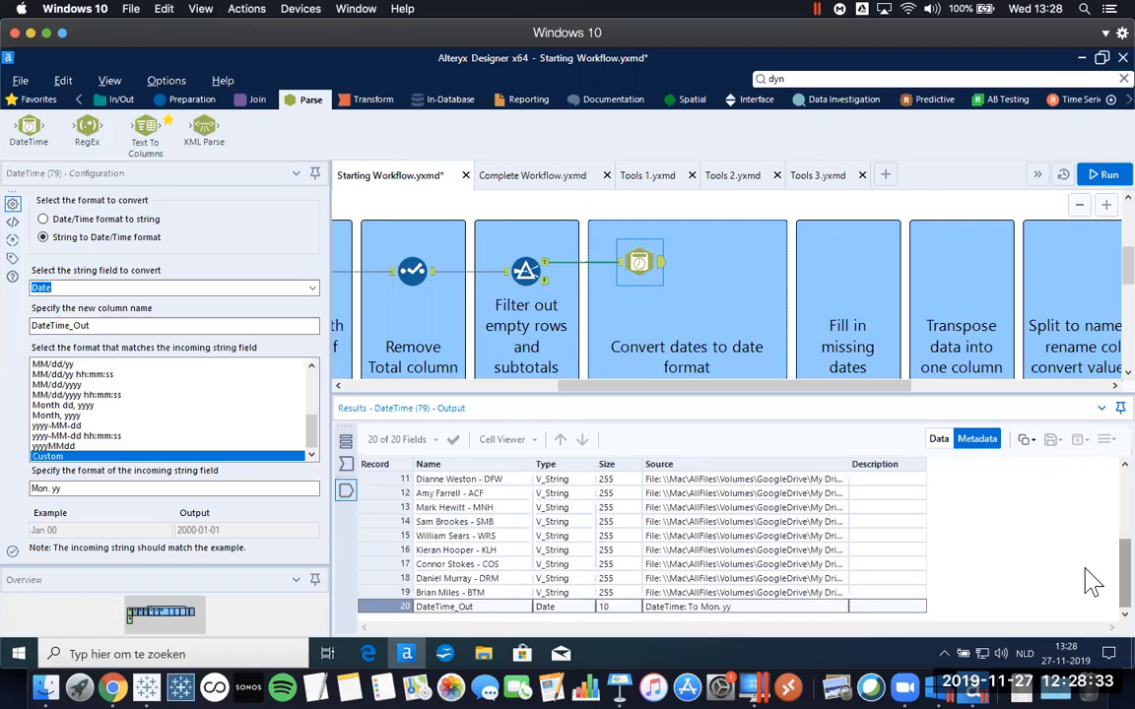
scroll(1092, 580, "up", 3)
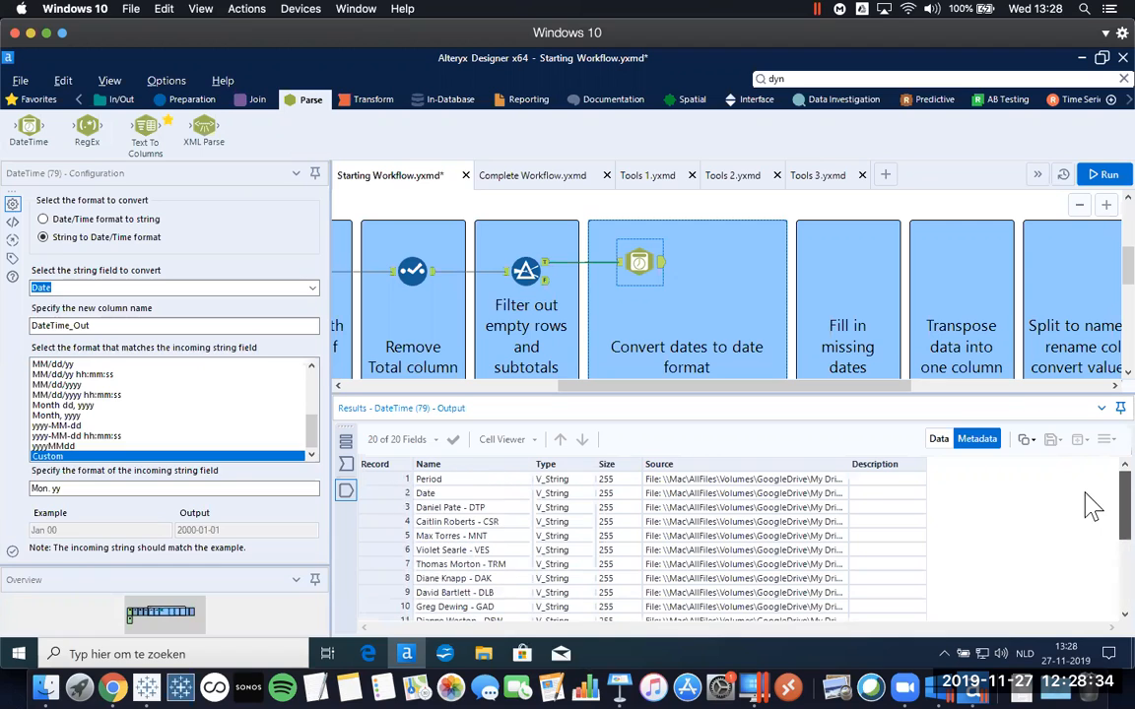
left_click(368, 493)
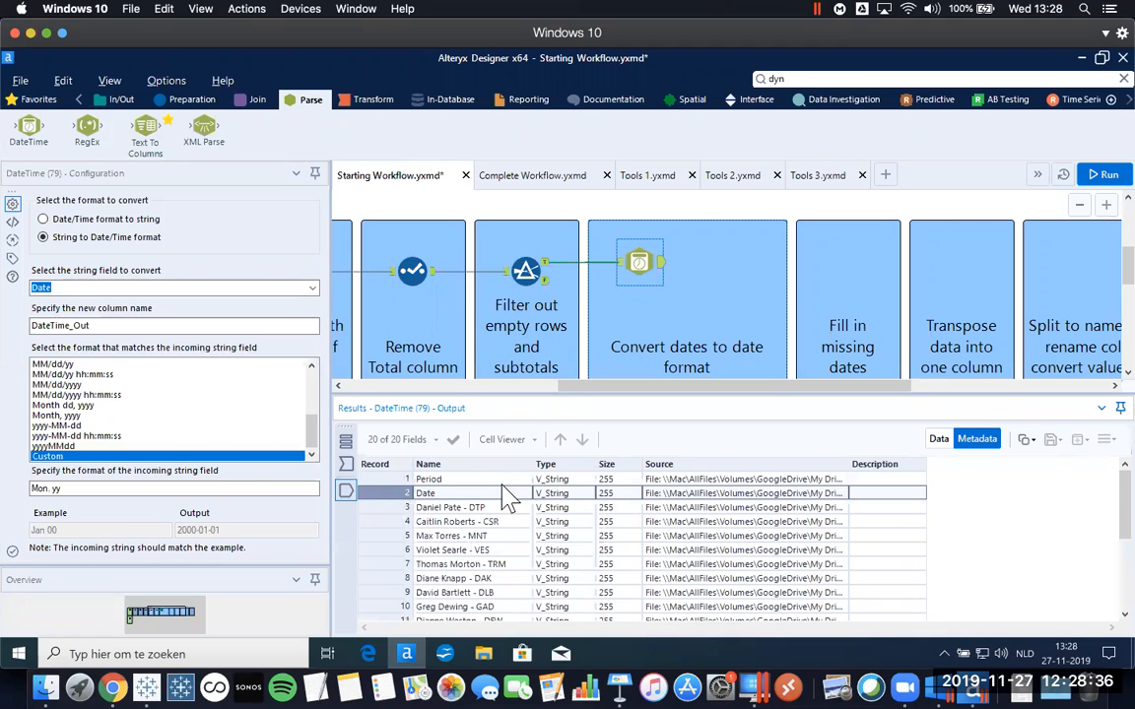
left_click(939, 438)
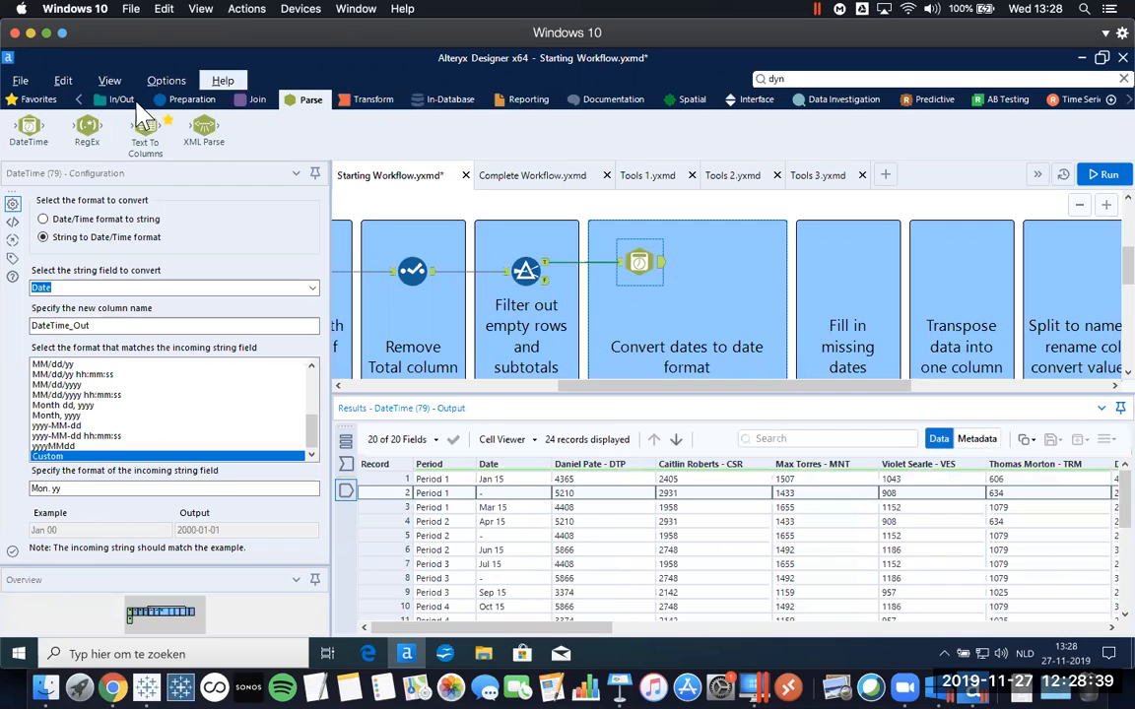
Add a Select tool after the DateTime tool inside the "Convert dates to date format" container and exclude the original Date field.
left_click(29, 99)
left_click_drag(496, 128, 724, 261)
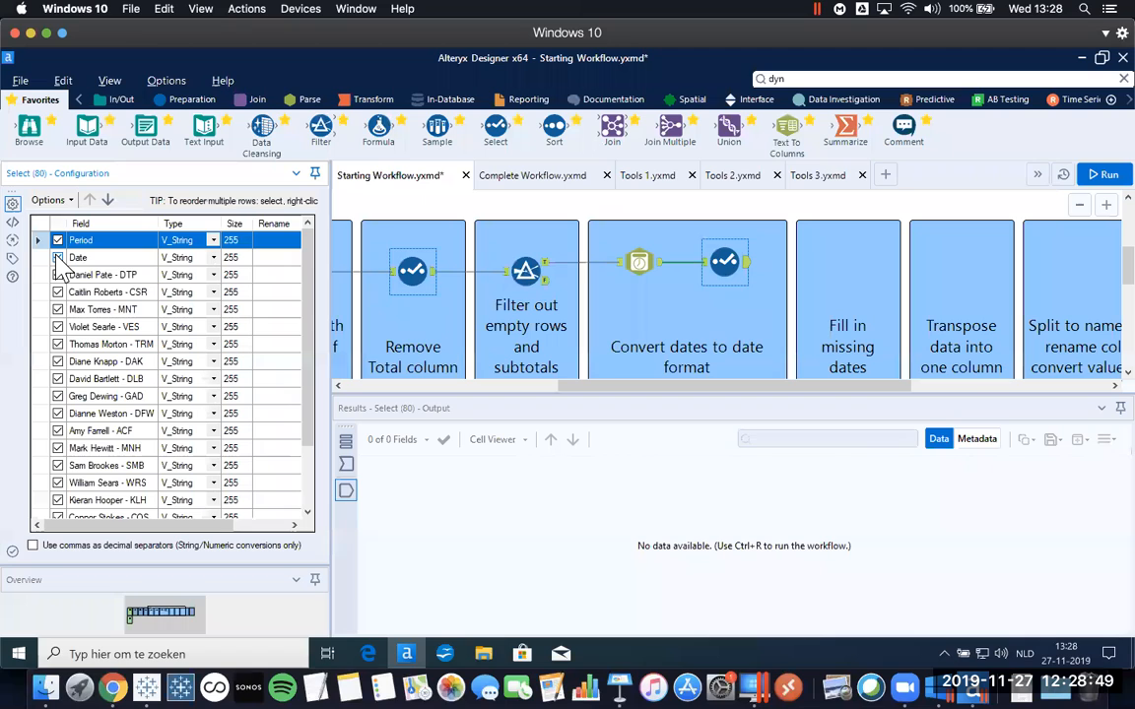
left_click(57, 257)
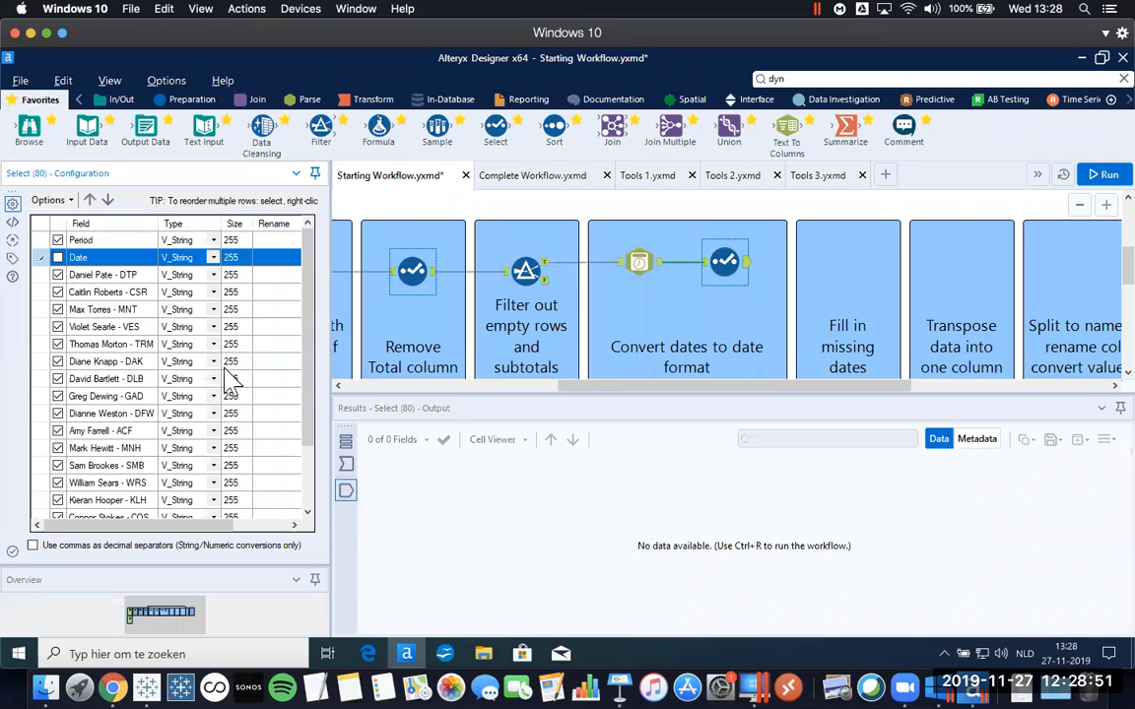
Rename the DateTime_Out field to Date in the Select tool after the DateTime tool.
left_click_drag(308, 353, 308, 455)
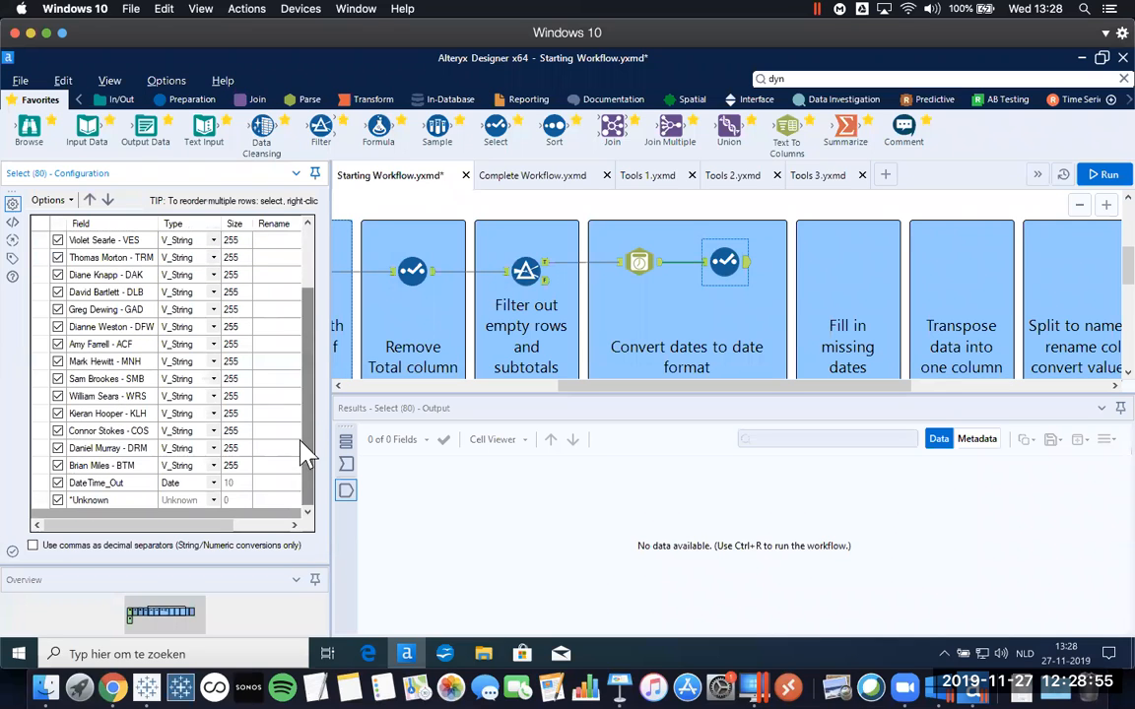
left_click(99, 485)
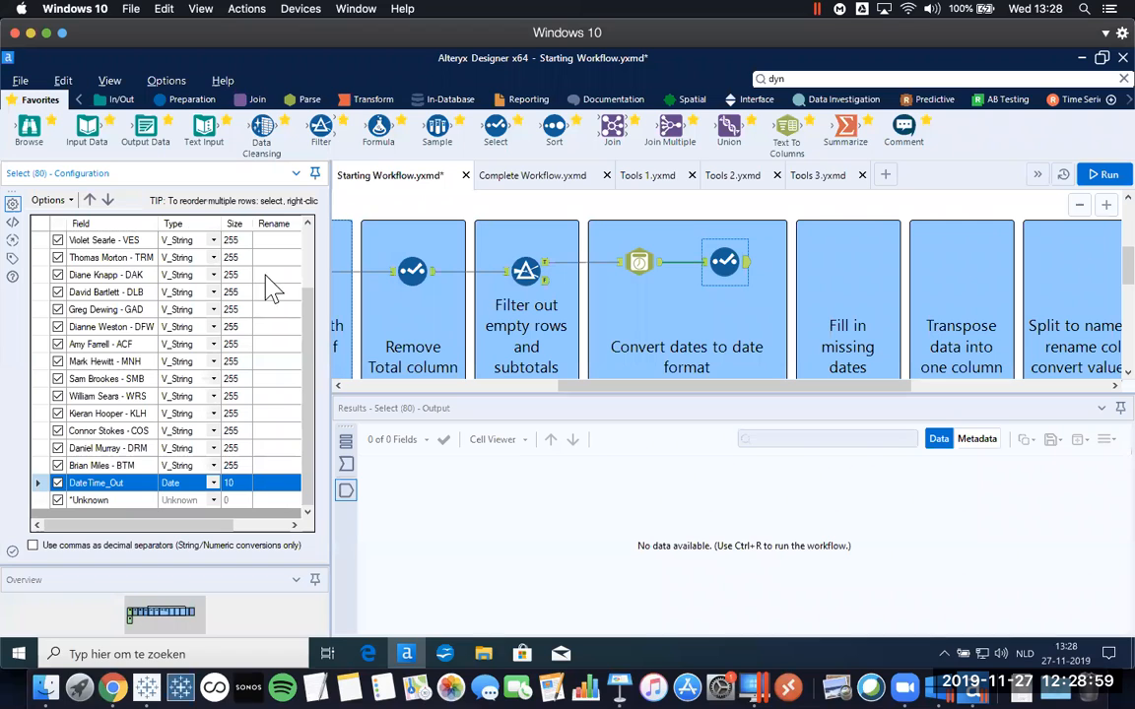
left_click_drag(329, 342, 342, 342)
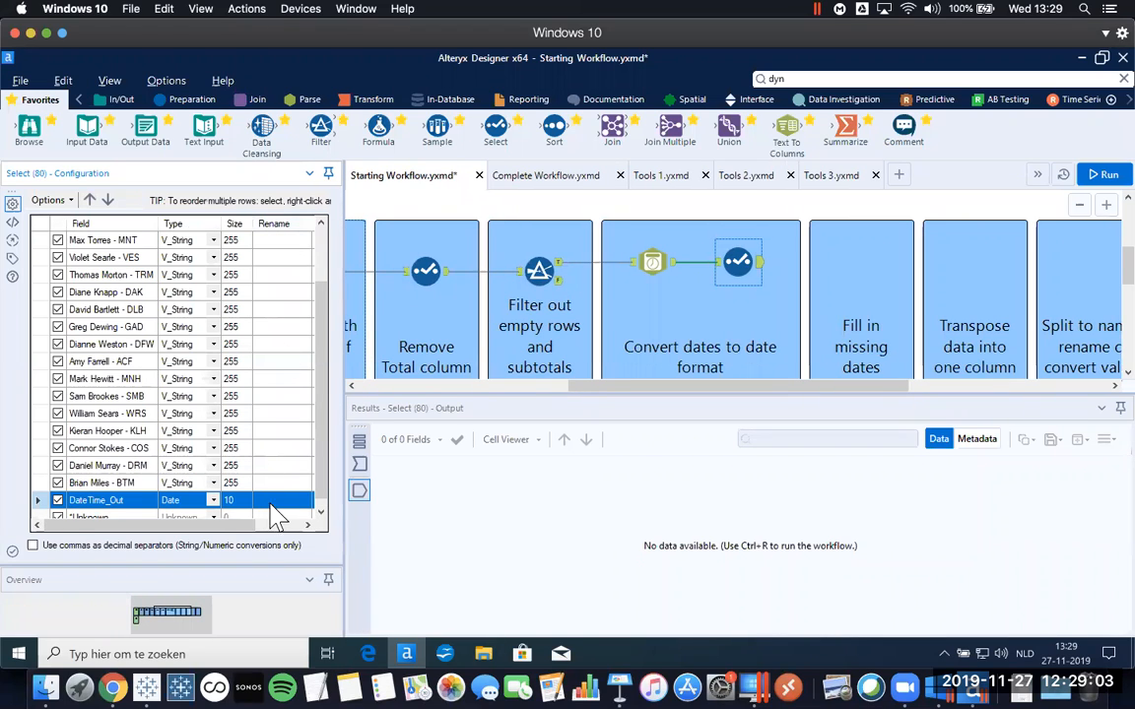
left_click(276, 500)
type("Date")
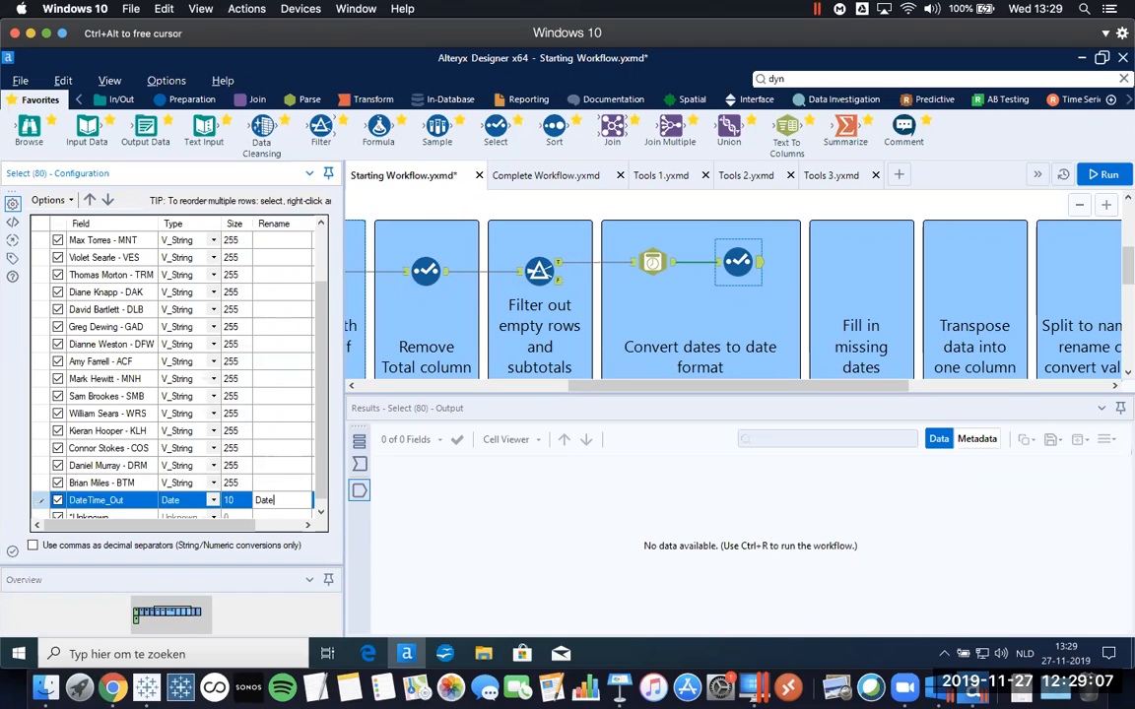
Move the DateTime_Out field up the Select tool's field list so that it sits directly below Period.
left_click(89, 501)
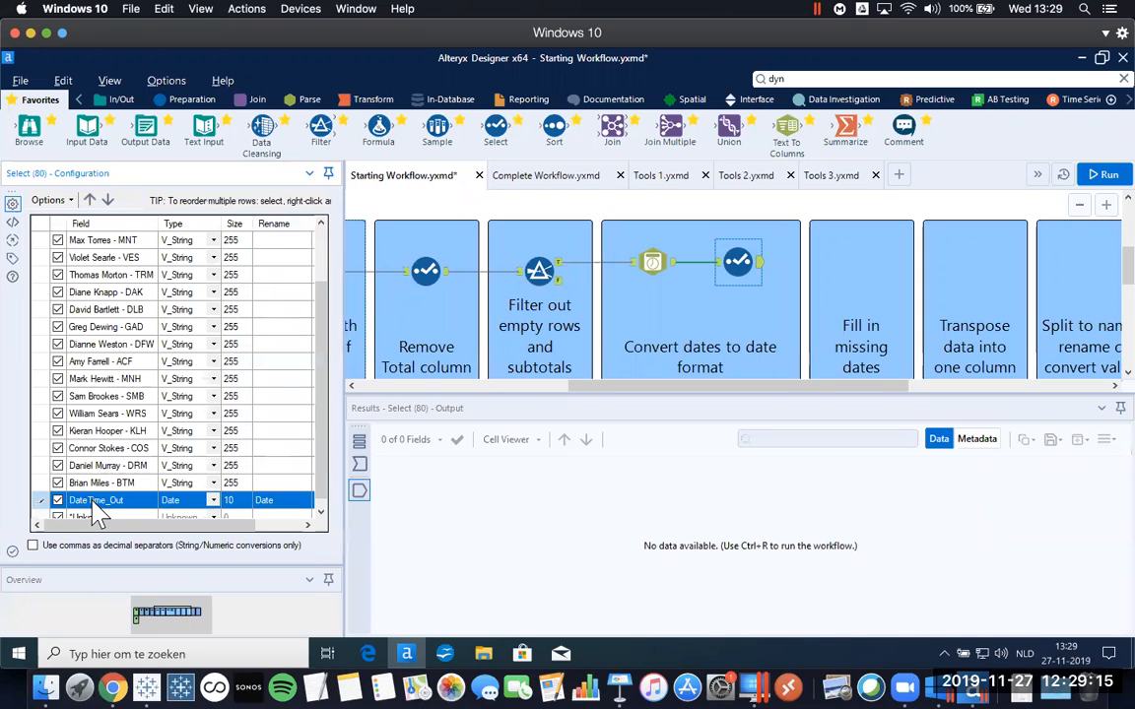
left_click(90, 202)
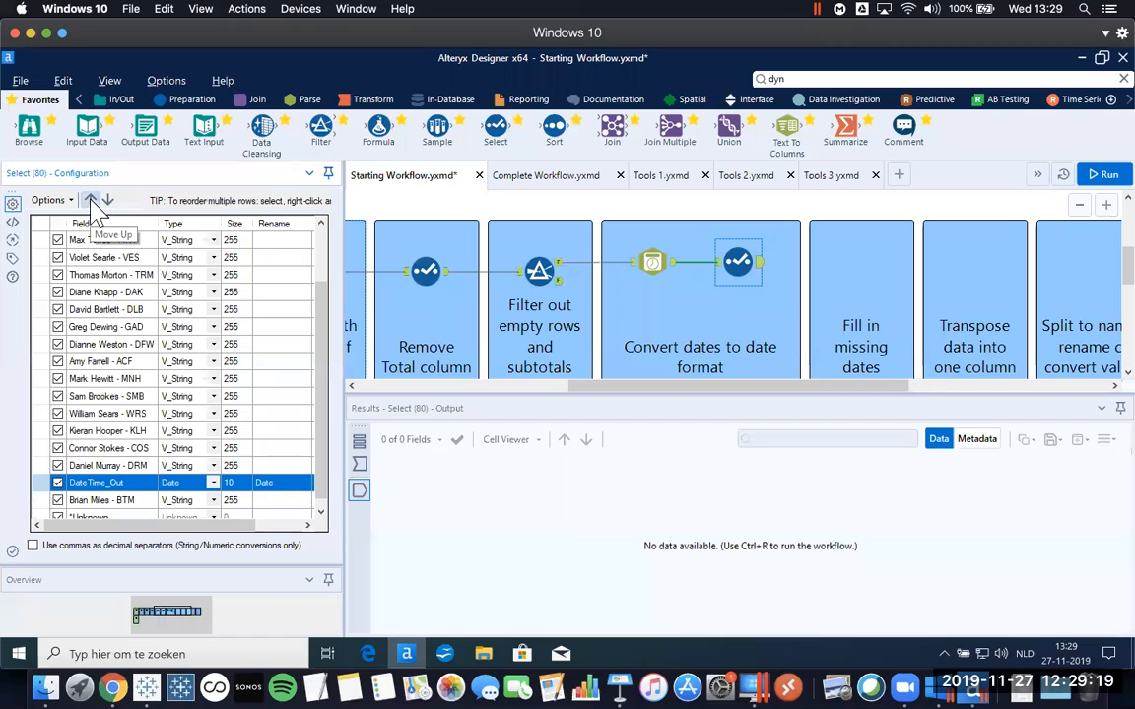
left_click(90, 202)
left_click(90, 202)
left_click(89, 202)
left_click(90, 202)
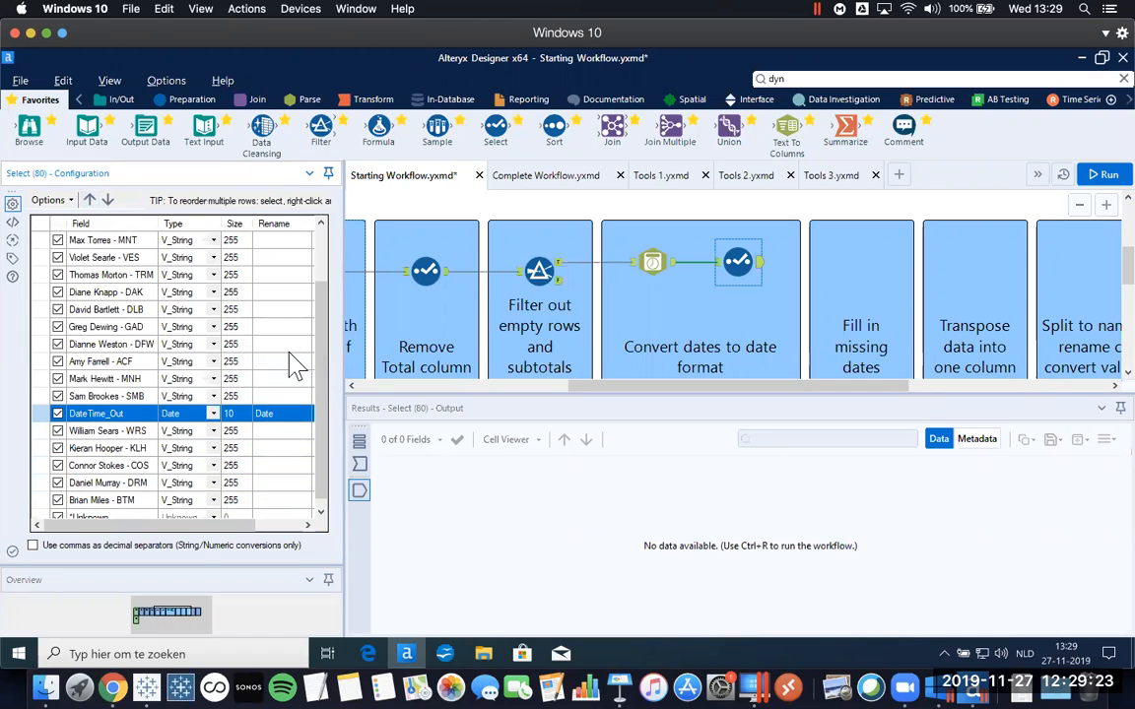
mouse_move(323, 378)
left_mouse_down()
mouse_move(324, 365)
mouse_move(305, 366)
left_mouse_up()
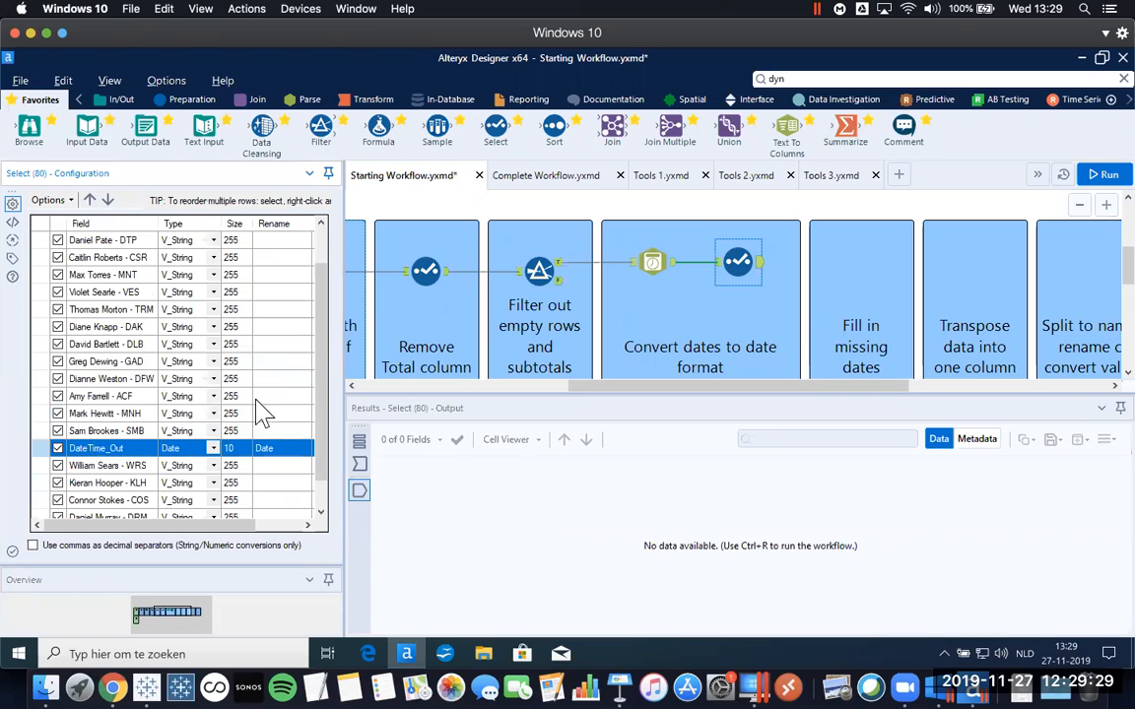
scroll(197, 413, "up", 1)
left_click_drag(99, 489, 84, 258)
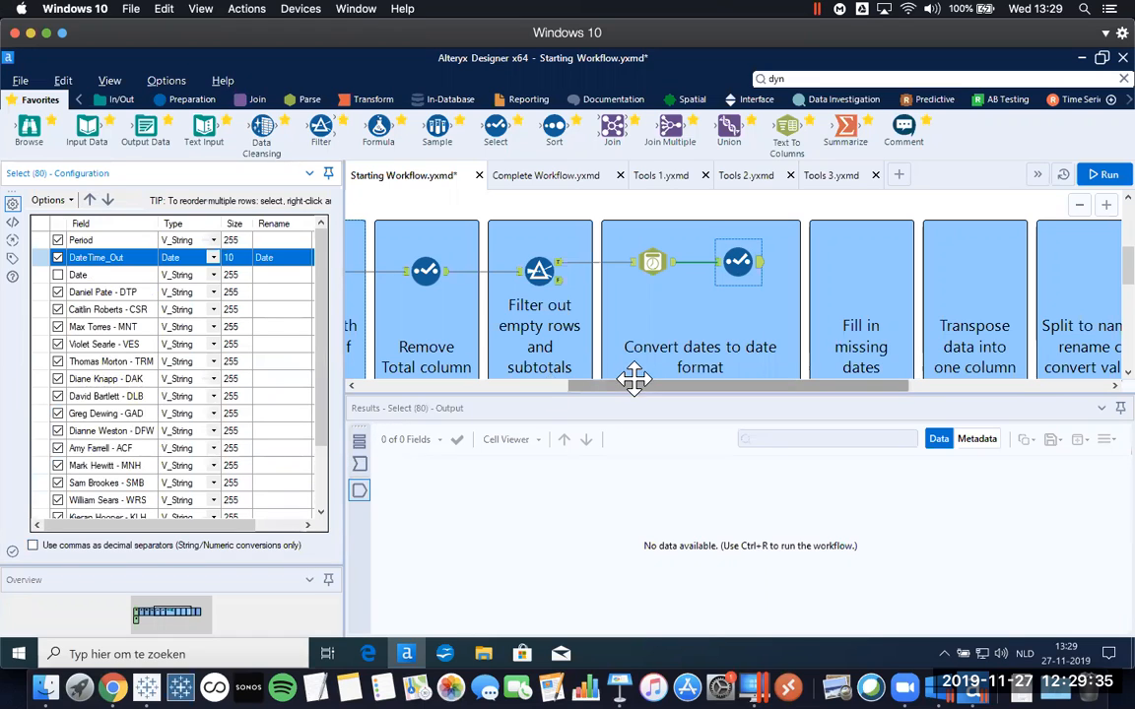
Run the workflow and look through the renamed Date column in the Select tool's output.
mouse_move(622, 388)
left_mouse_down()
mouse_move(613, 425)
mouse_move(628, 392)
left_mouse_up()
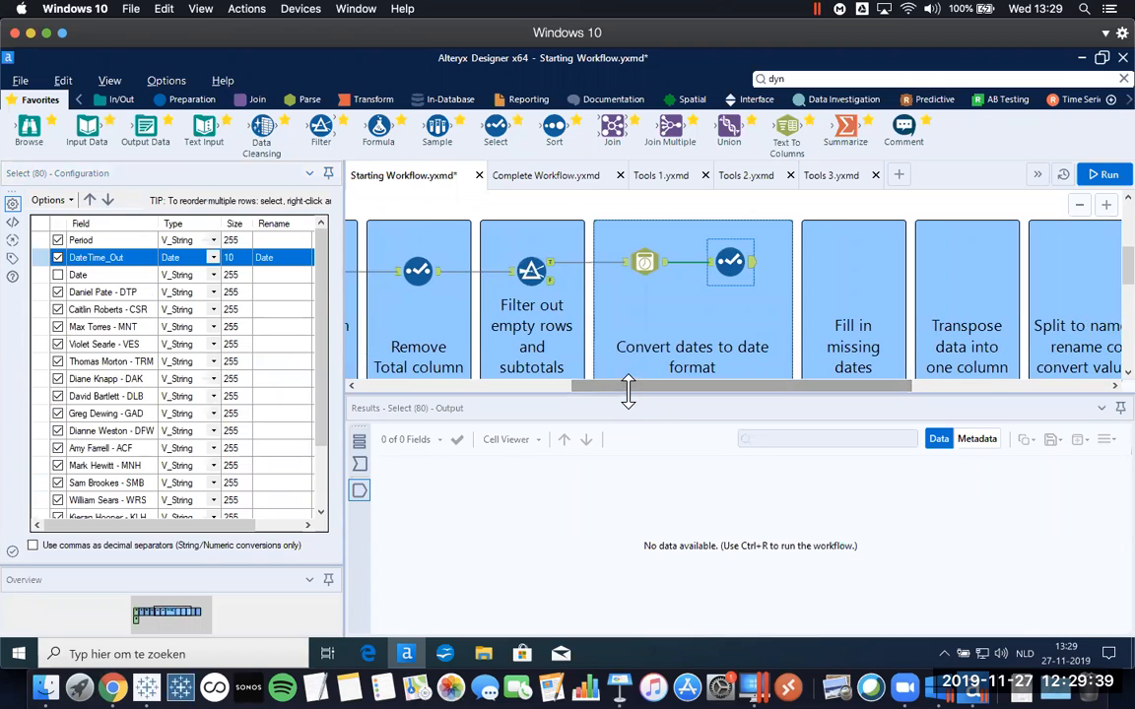
key("ctrl+r")
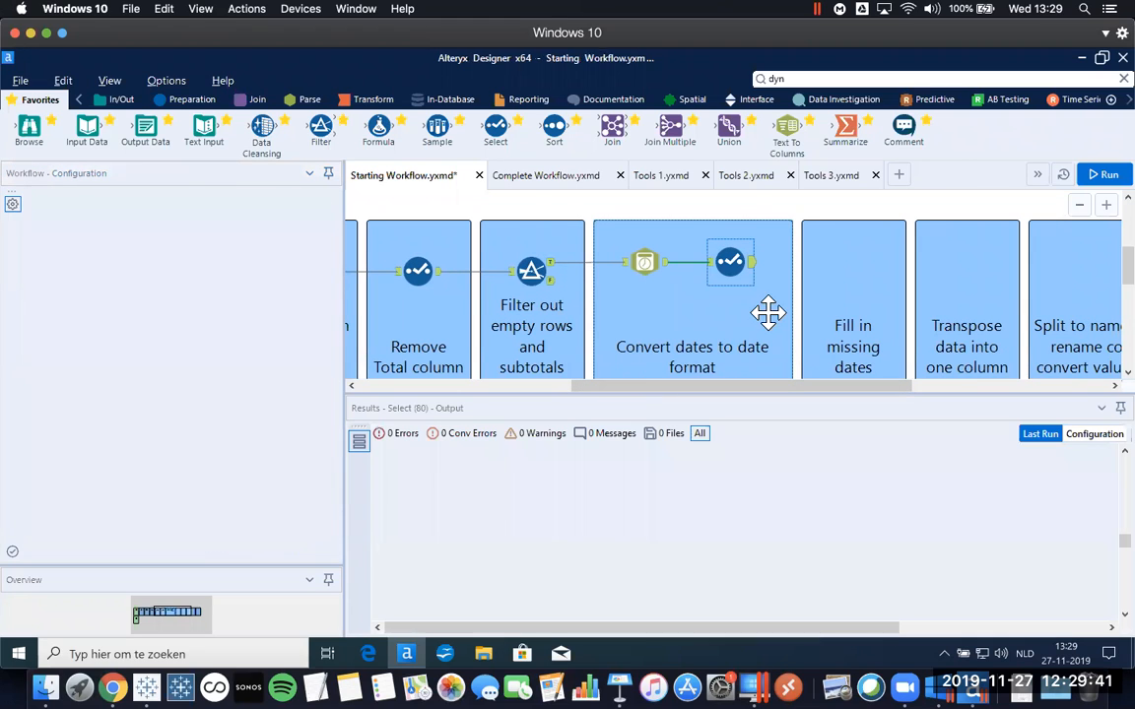
left_click(730, 261)
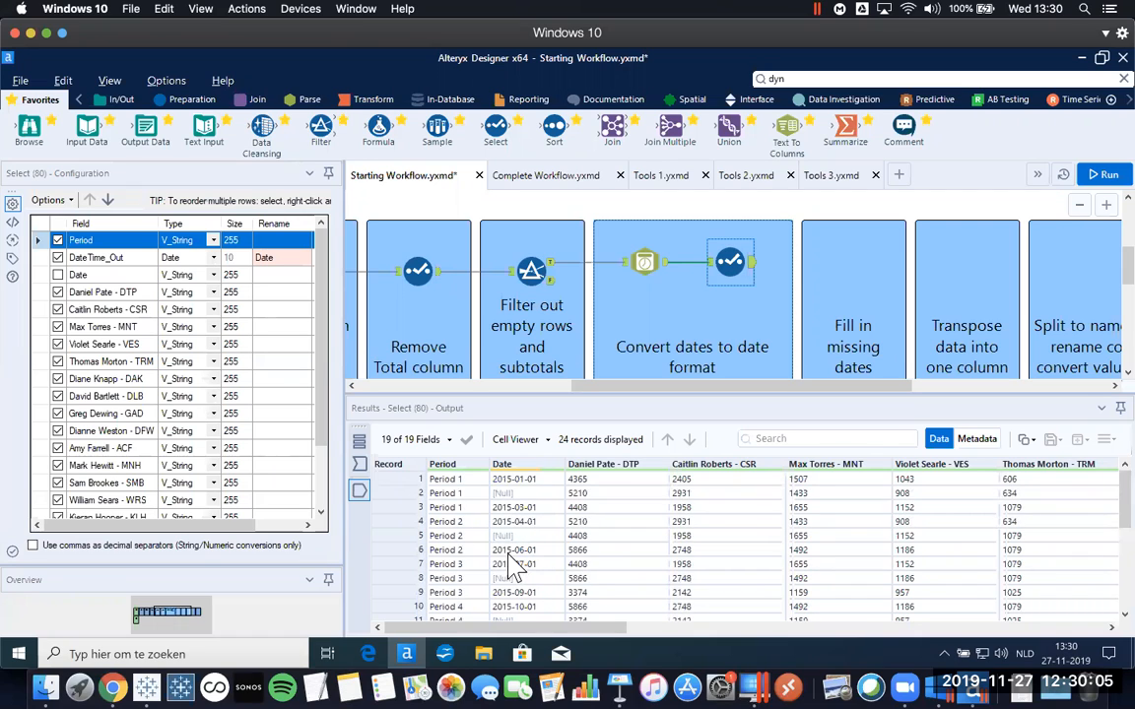
scroll(509, 566, "down", 2)
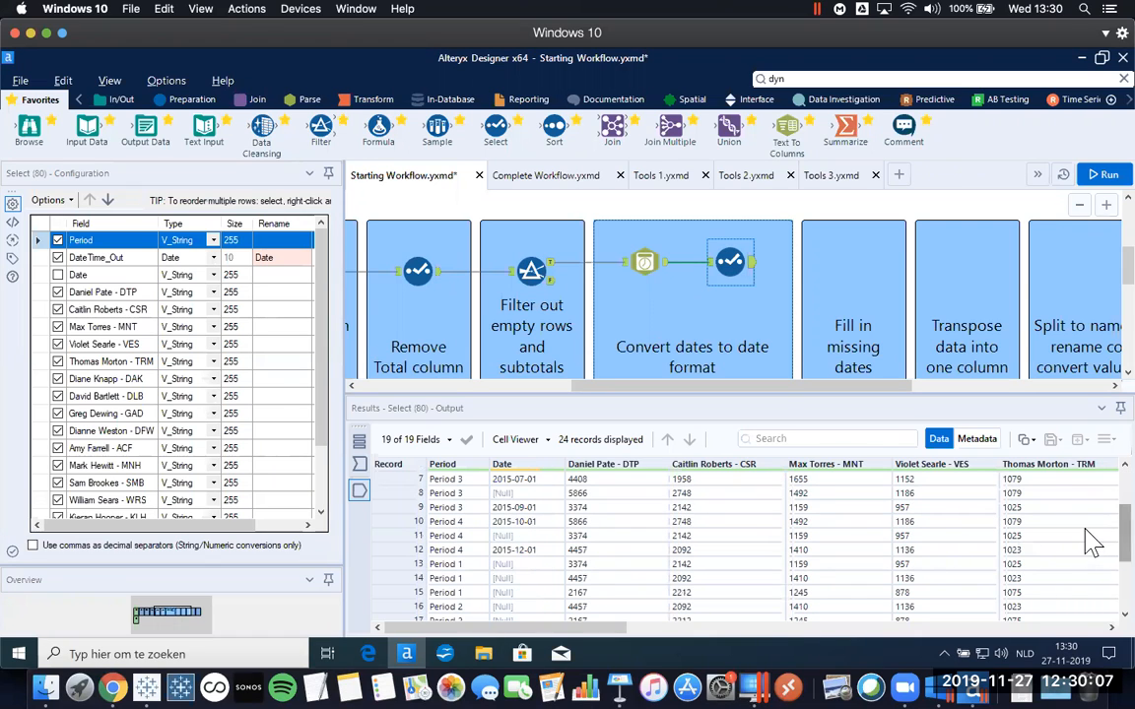
scroll(1093, 532, "up", 2)
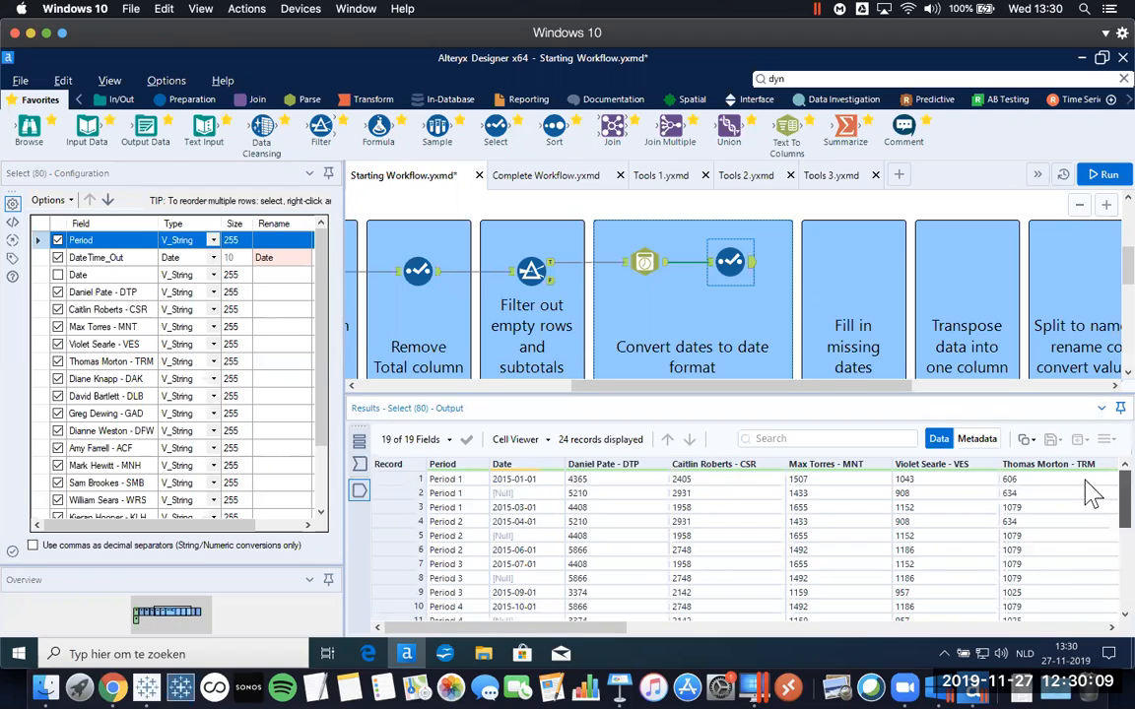
Examine which records have null values in the Date column and which dates precede them.
left_click(525, 494)
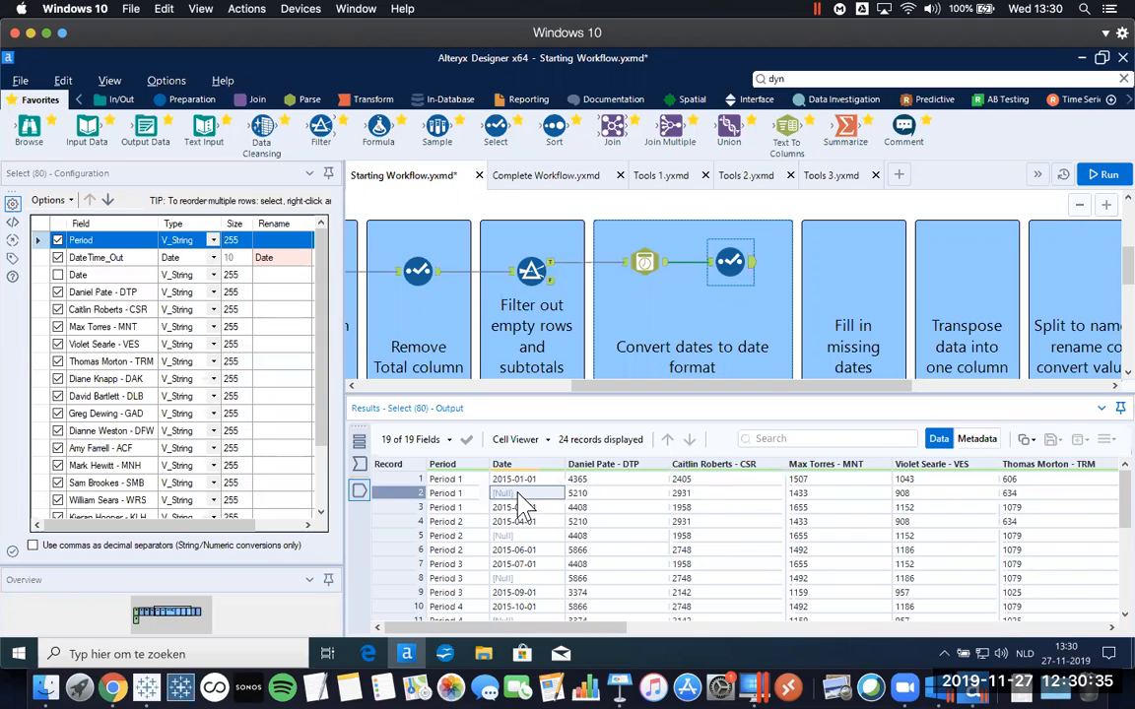
key("Up")
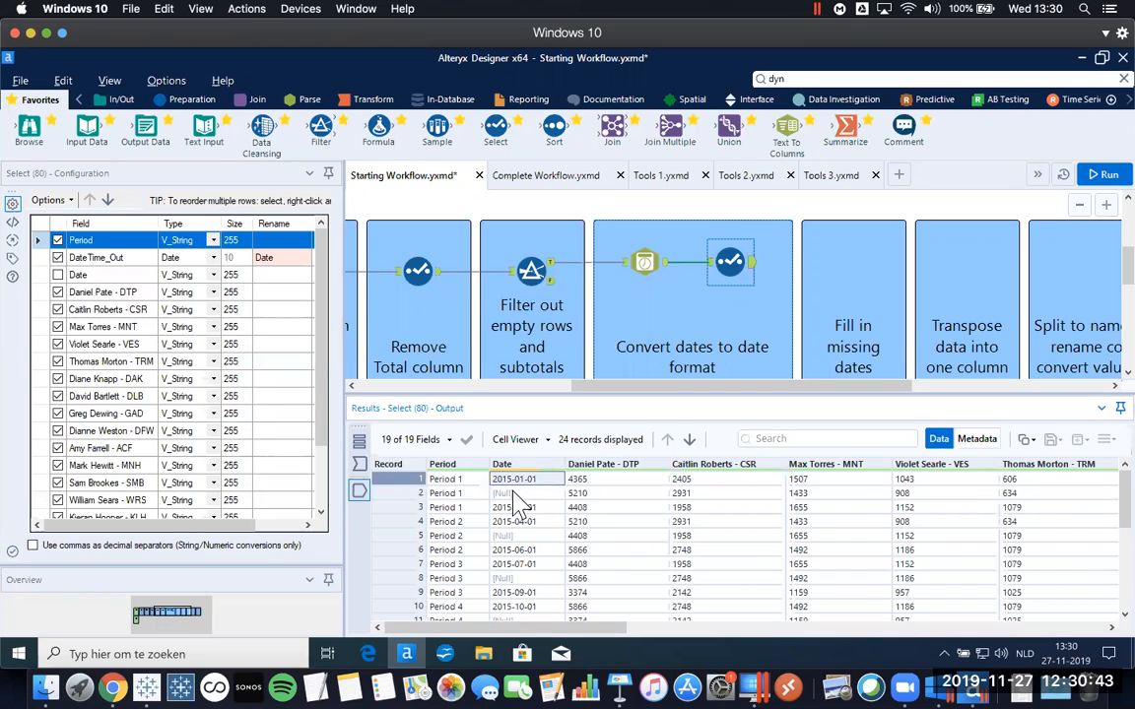
left_click(510, 493)
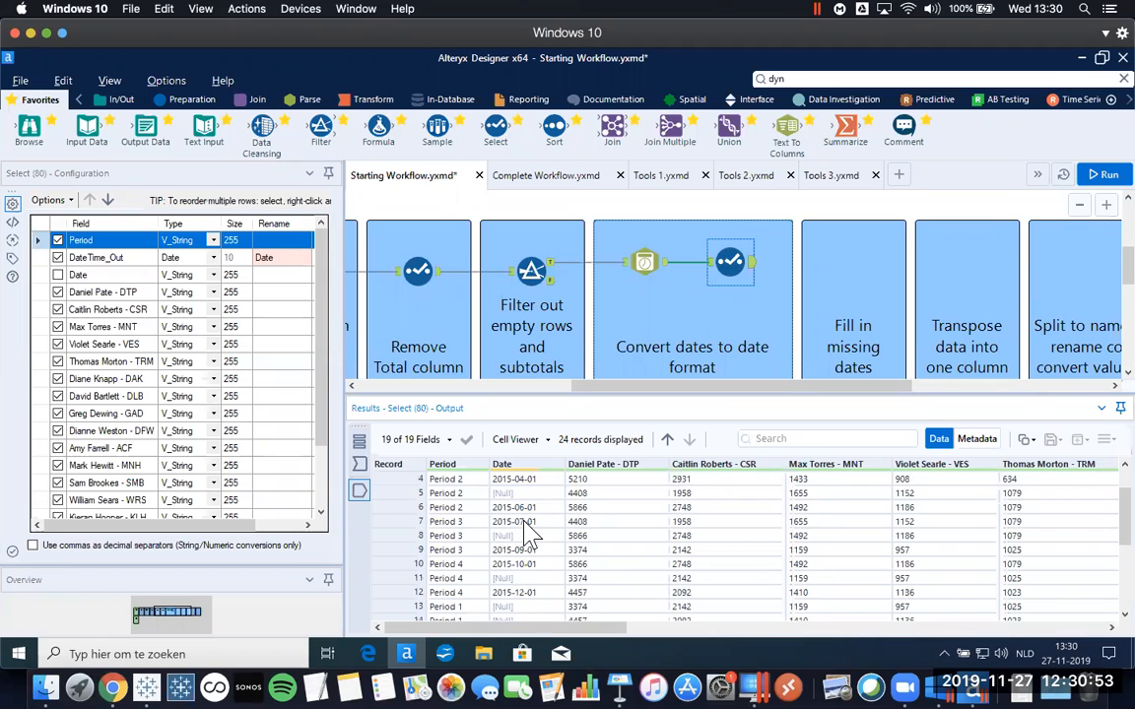
scroll(517, 522, "down", 3)
left_click(508, 521)
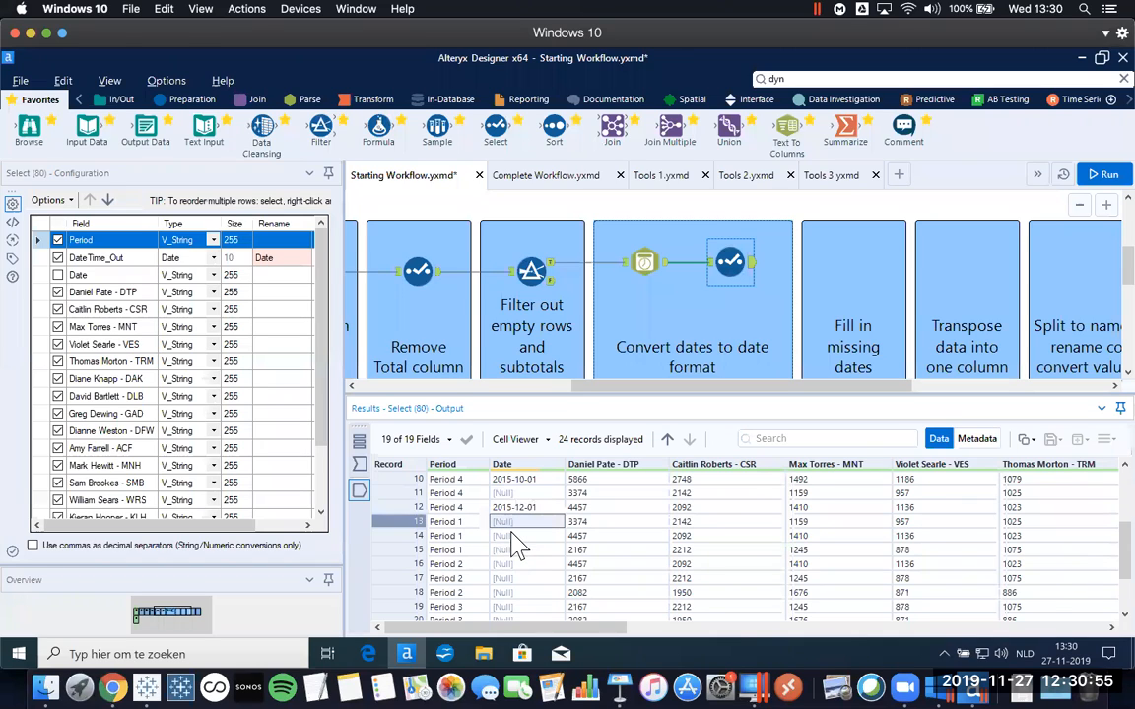
left_click(508, 536)
left_click(509, 564)
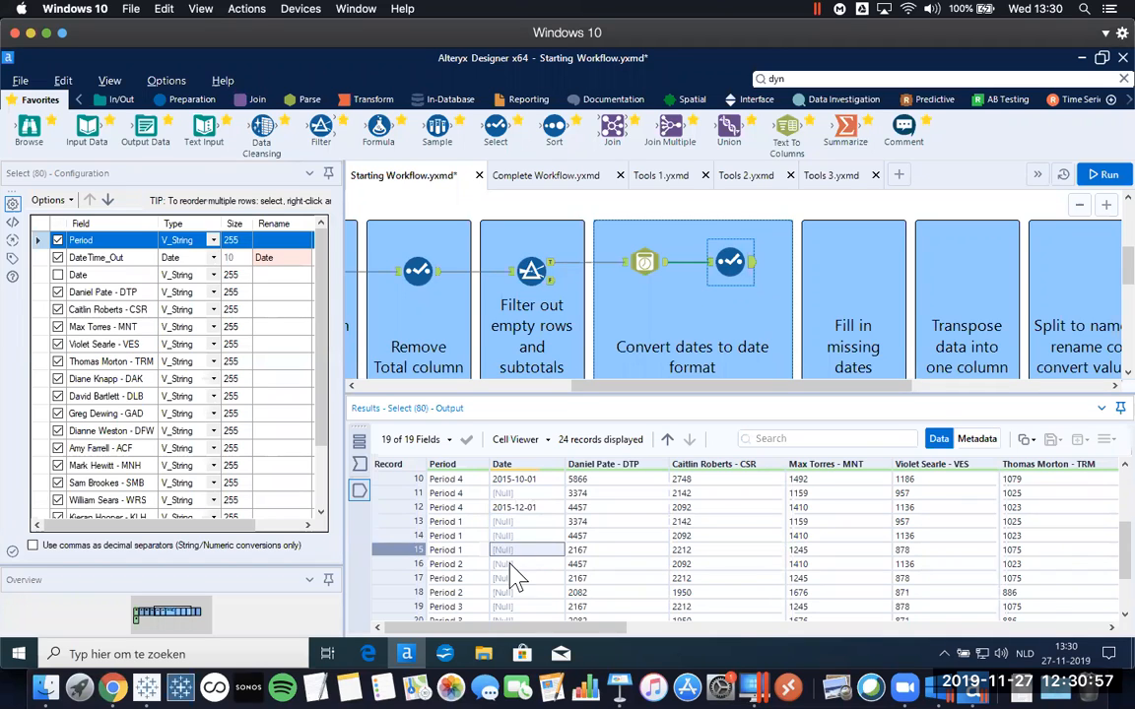
left_click(518, 510)
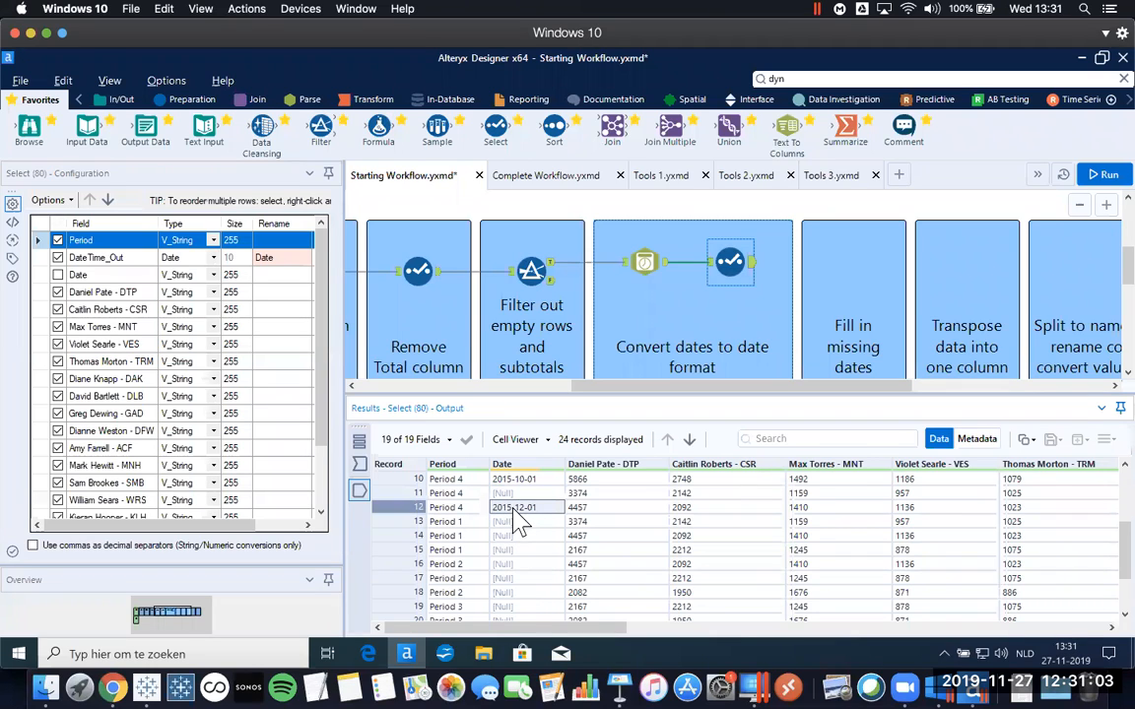
left_click(511, 523)
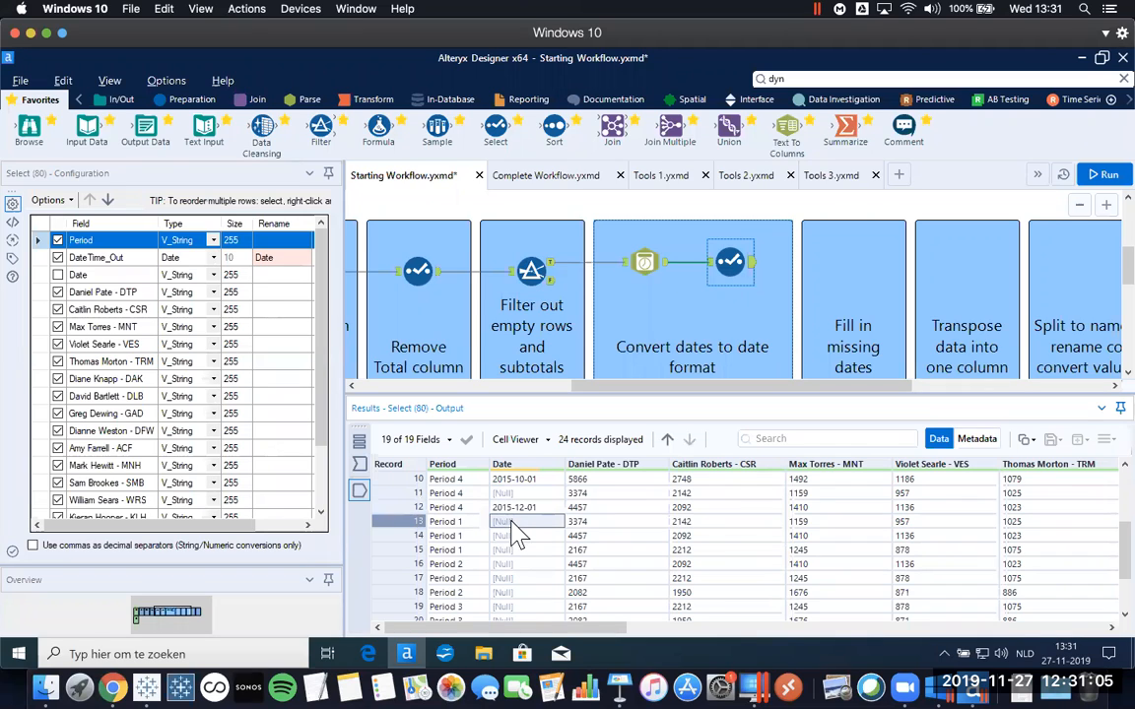
left_click(523, 535)
left_click(510, 521)
scroll(508, 532, "up", 3)
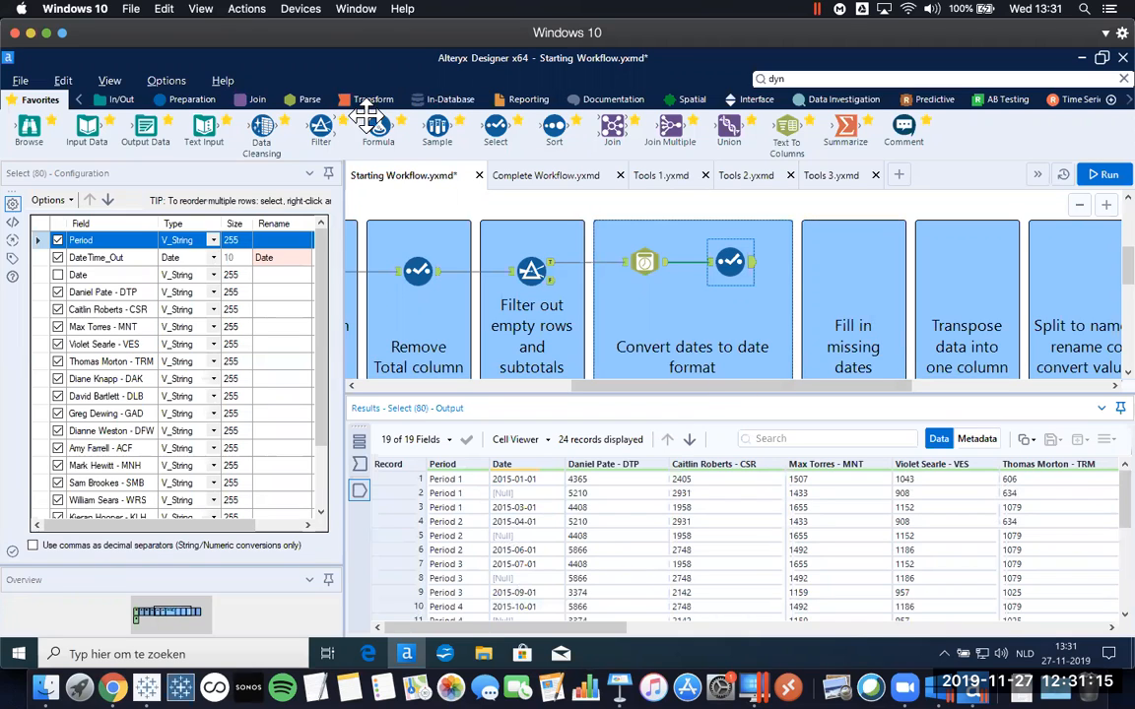
Add a Multi-Row Formula tool in the "Fill in missing dates" container after the Select tool and have it update the existing Date field.
left_click(184, 99)
left_click_drag(241, 128, 843, 261)
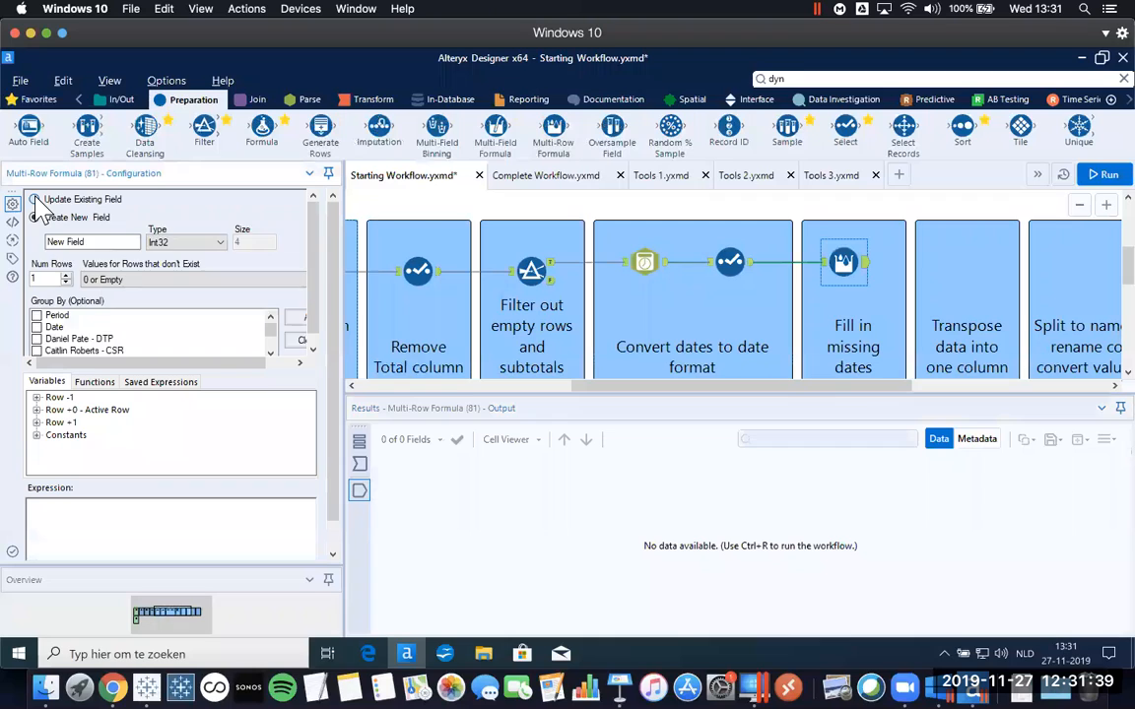
left_click(36, 200)
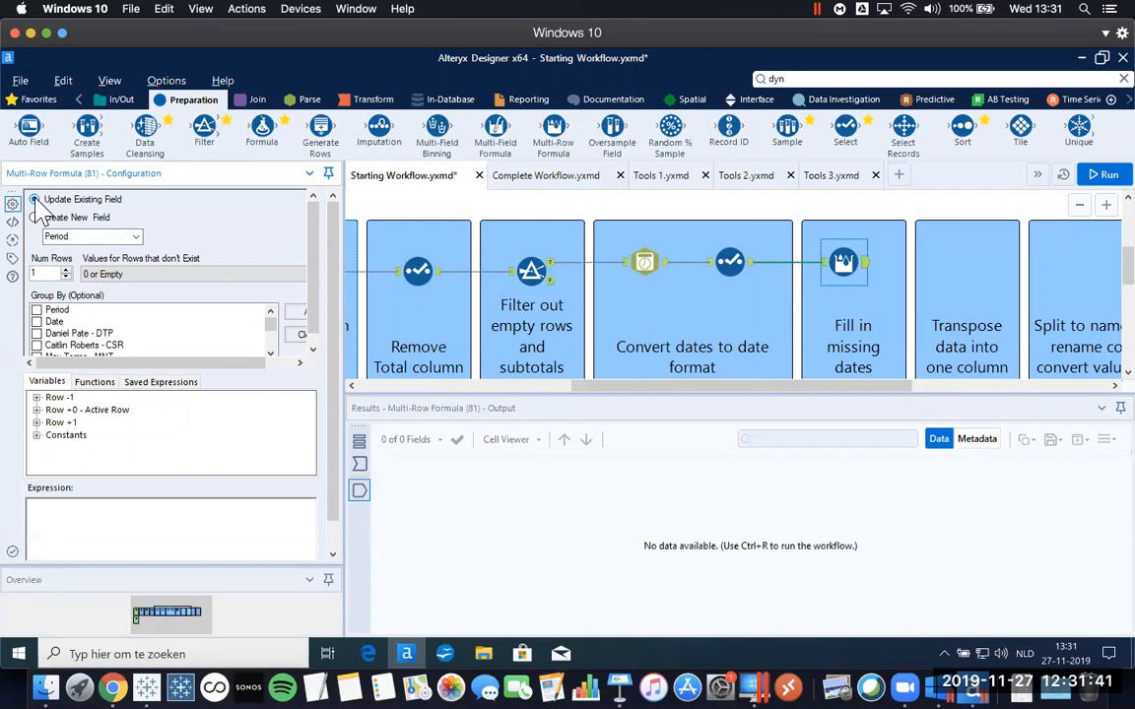
left_click(134, 237)
left_click(84, 262)
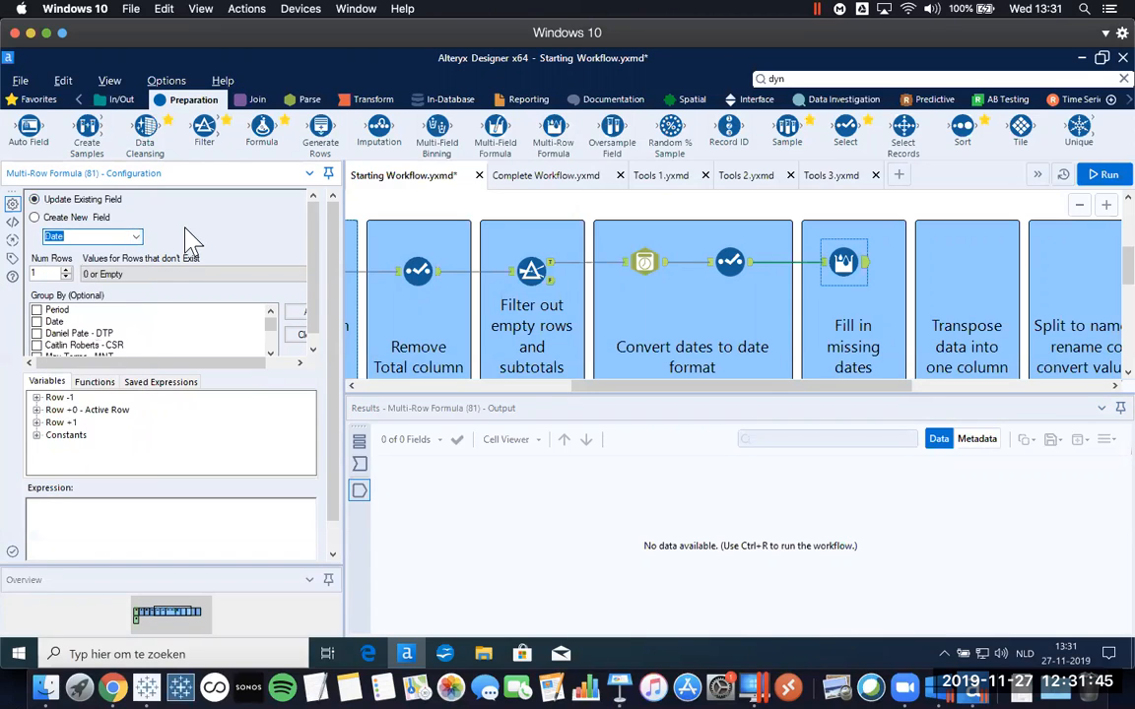
Enter the expression skeleton if, then, else, endif on separate lines in the Multi-Row Formula tool.
left_click(71, 510)
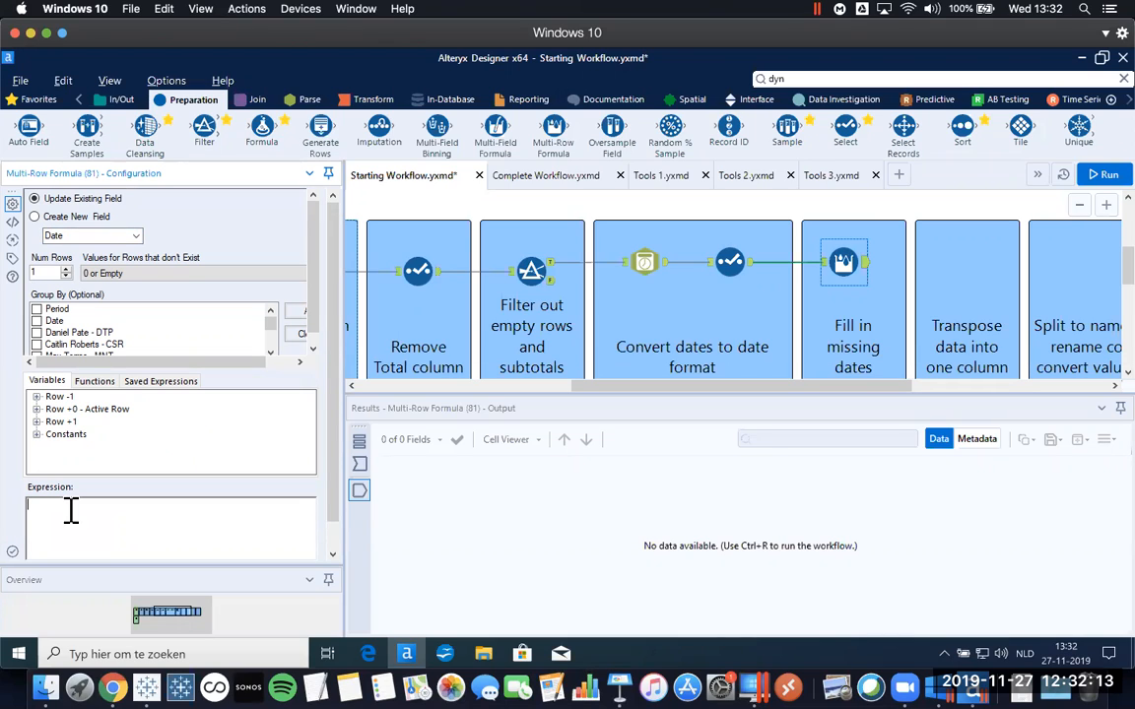
type("if")
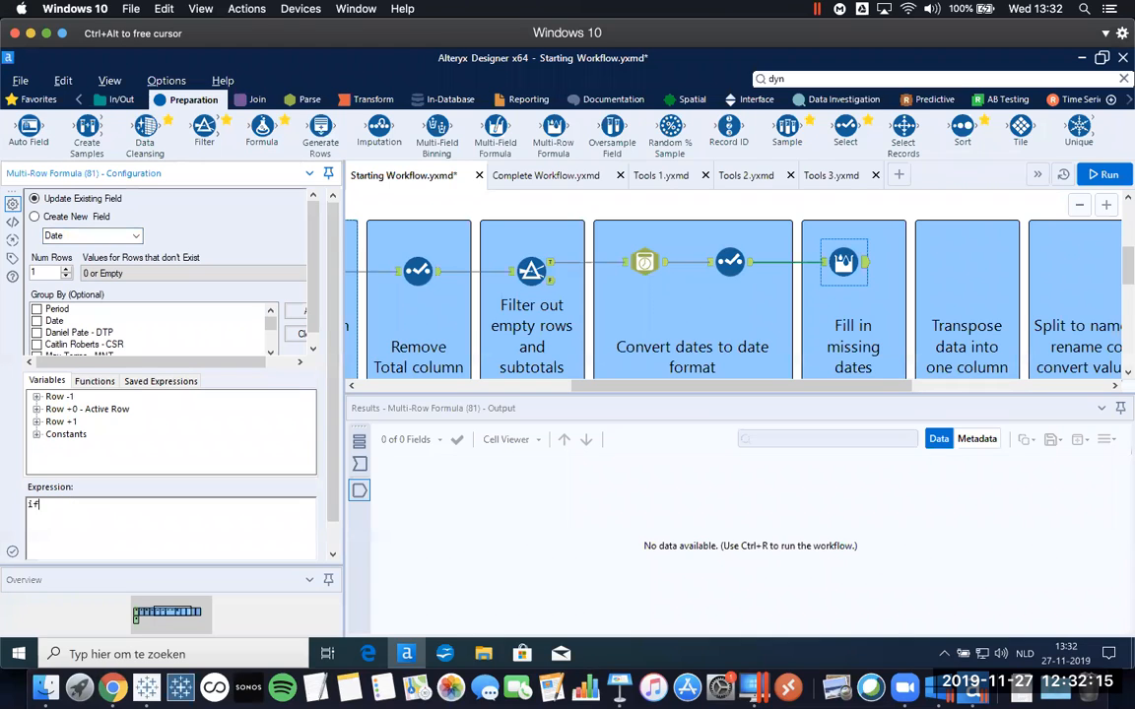
key("Return")
type("then")
key("BackSpace")
key("Return")
type("else endi")
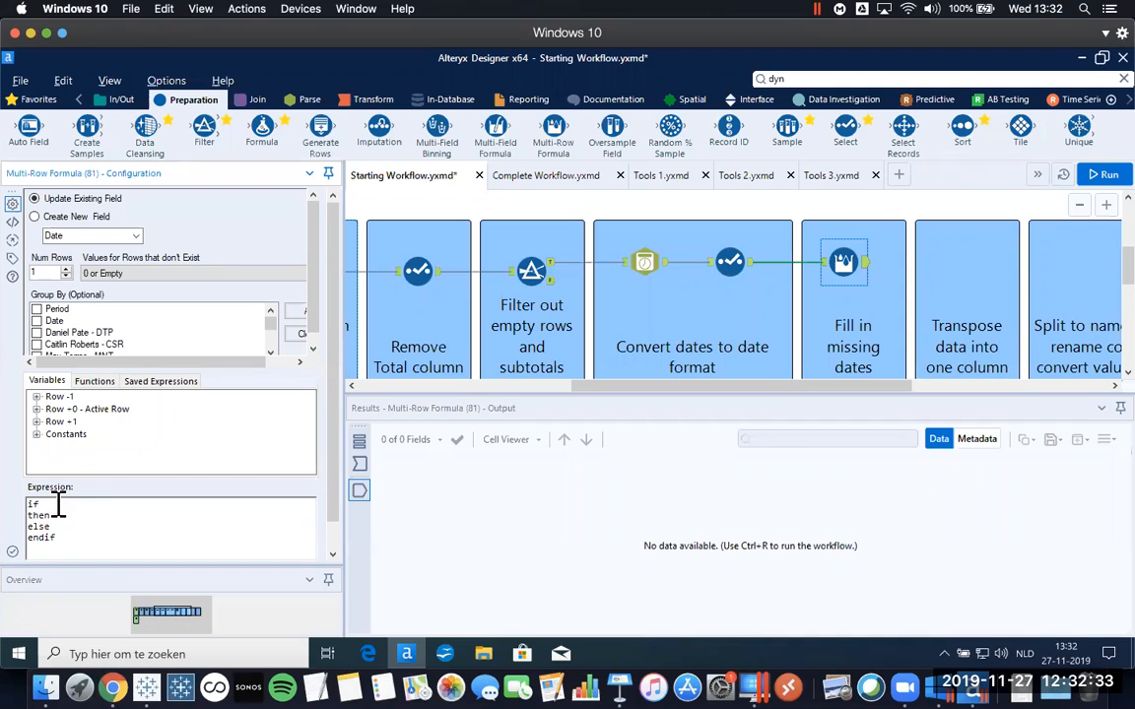
Insert the IsNull(v) test function after "if" in the Multi-Row Formula expression.
left_click(94, 383)
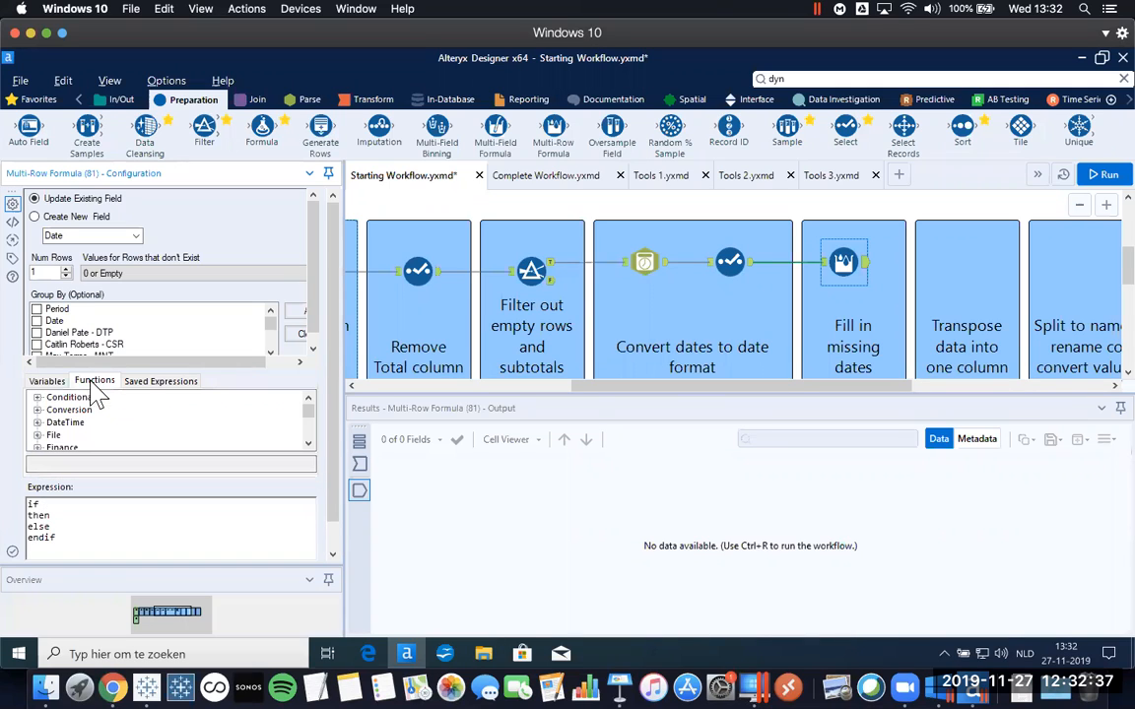
left_click_drag(313, 419, 309, 441)
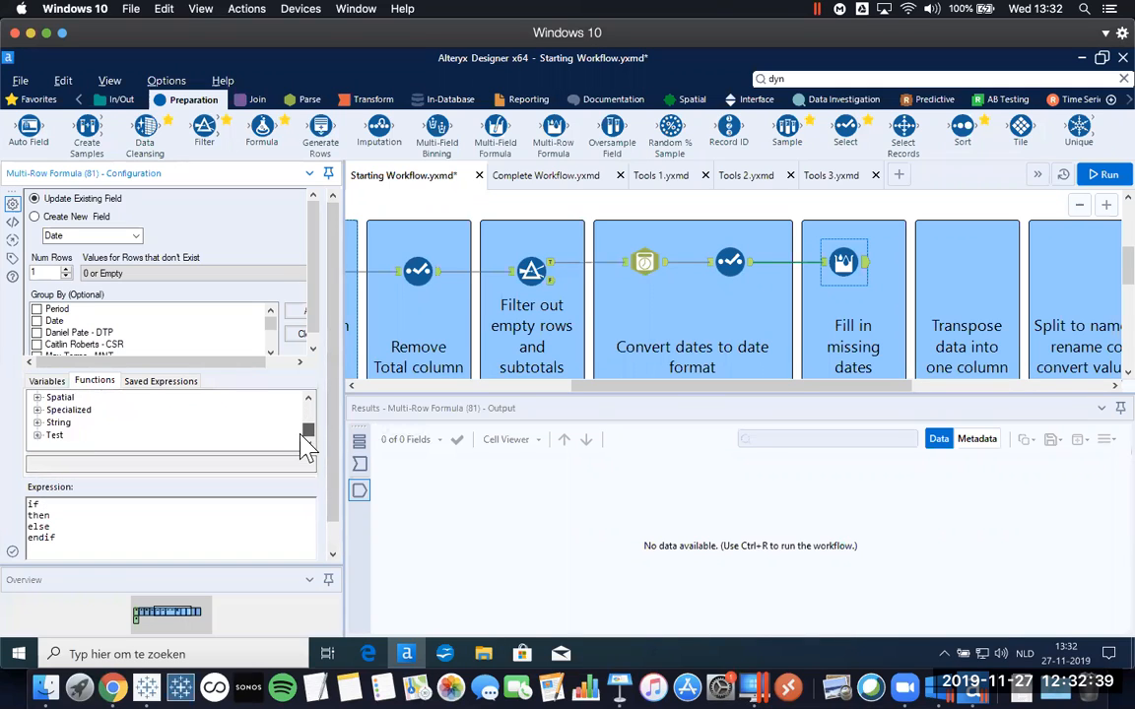
left_click(37, 437)
left_click(37, 436)
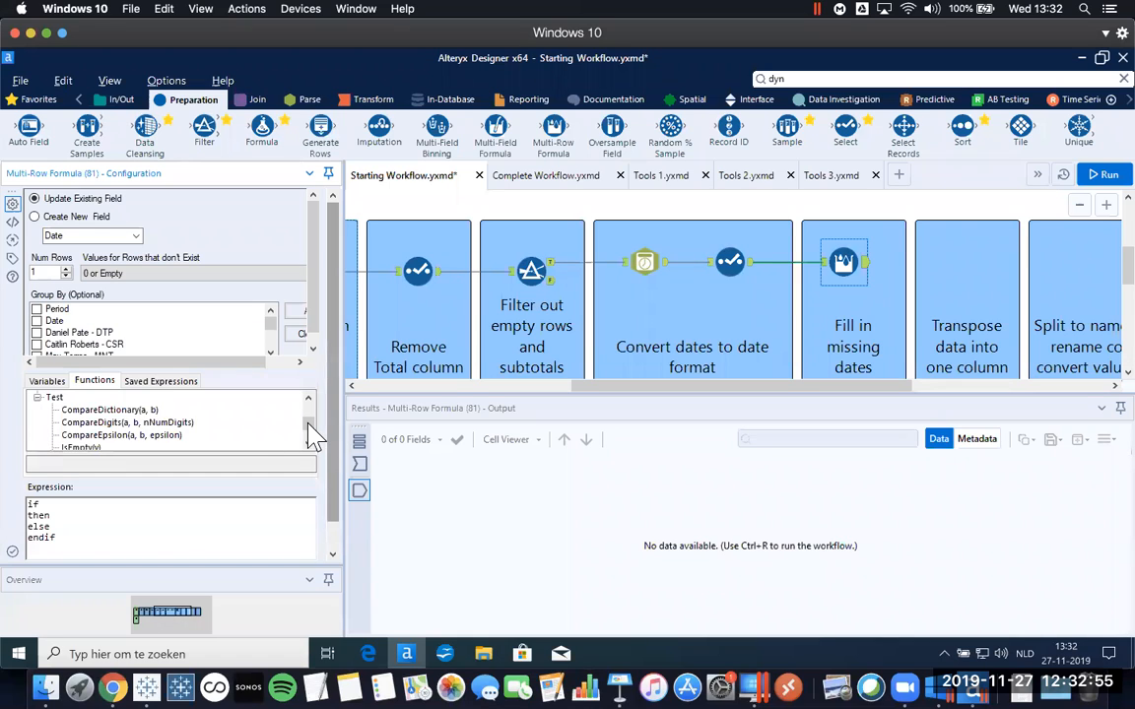
scroll(307, 434, "down", 1)
scroll(307, 448, "down", 1)
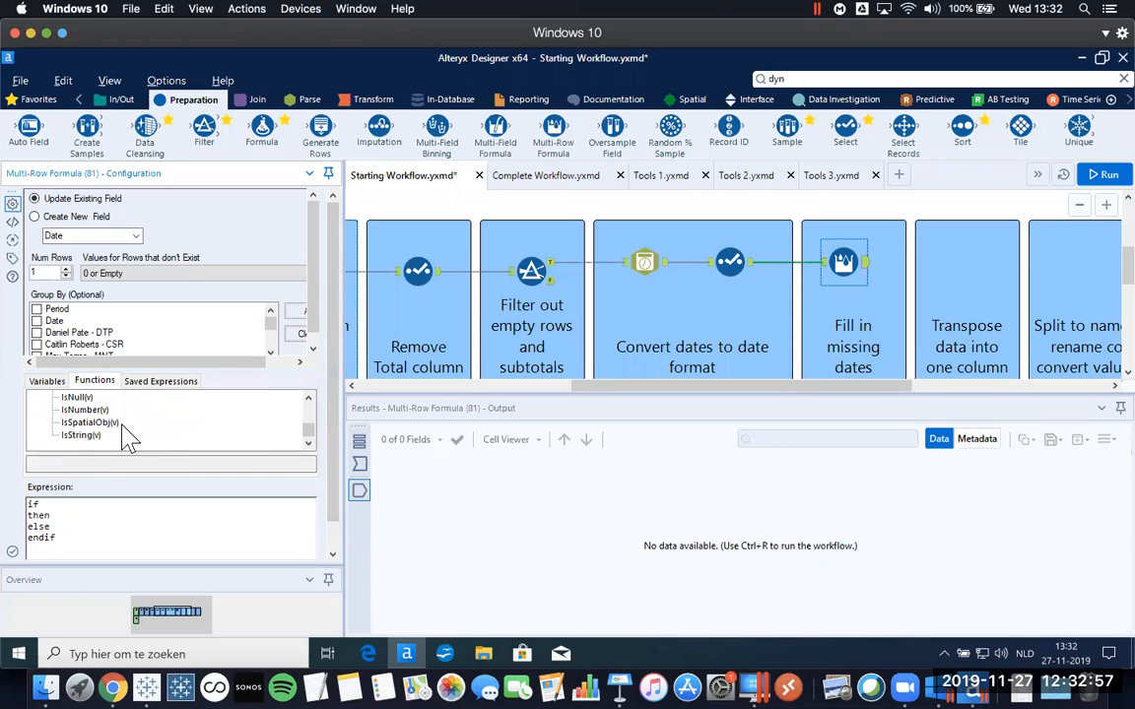
double_click(79, 398)
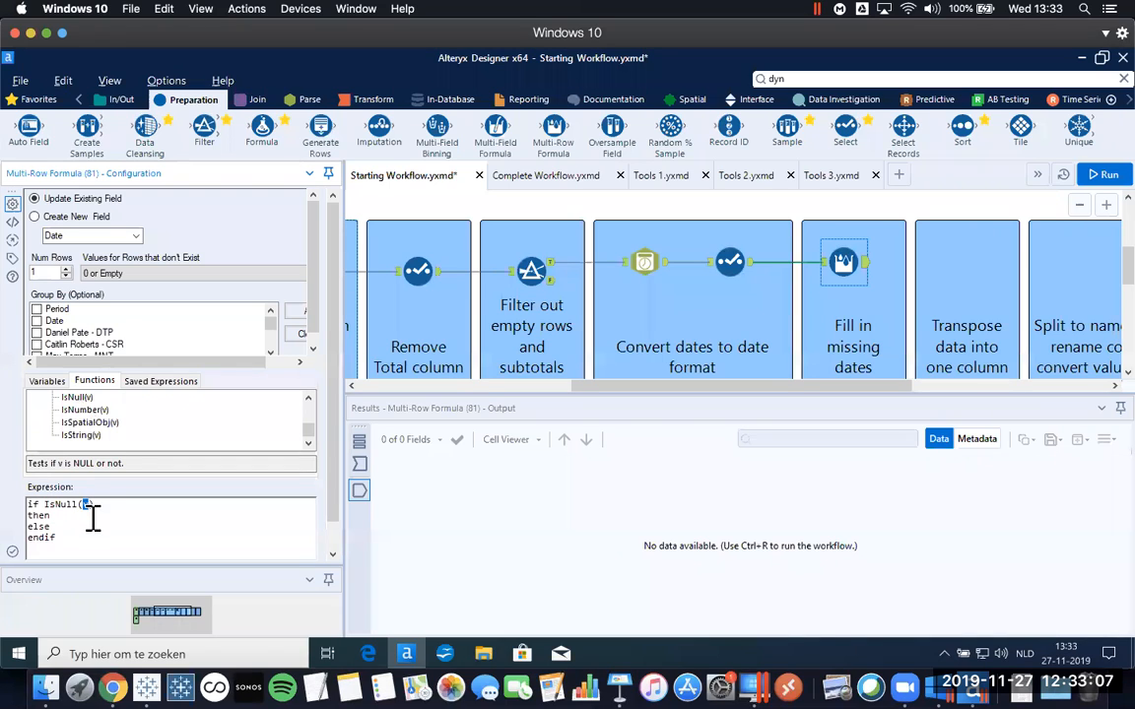
Replace the placeholder in the IsNull function with the active row's Date field.
left_click(46, 381)
left_click(37, 408)
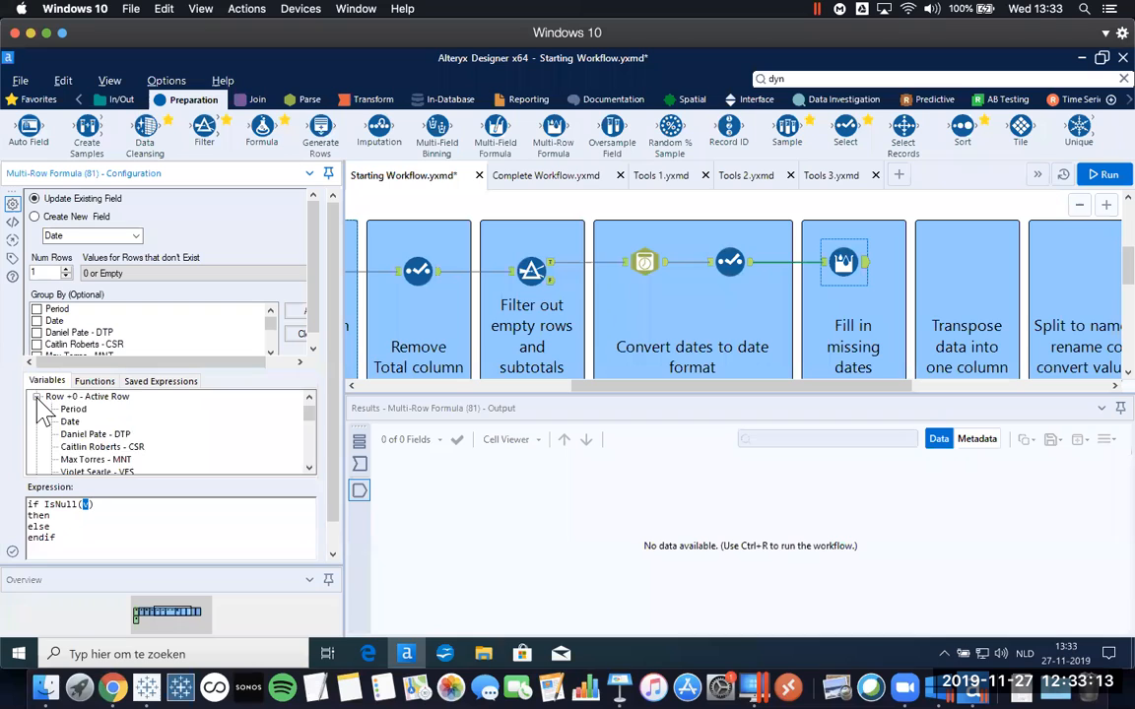
left_click(36, 396)
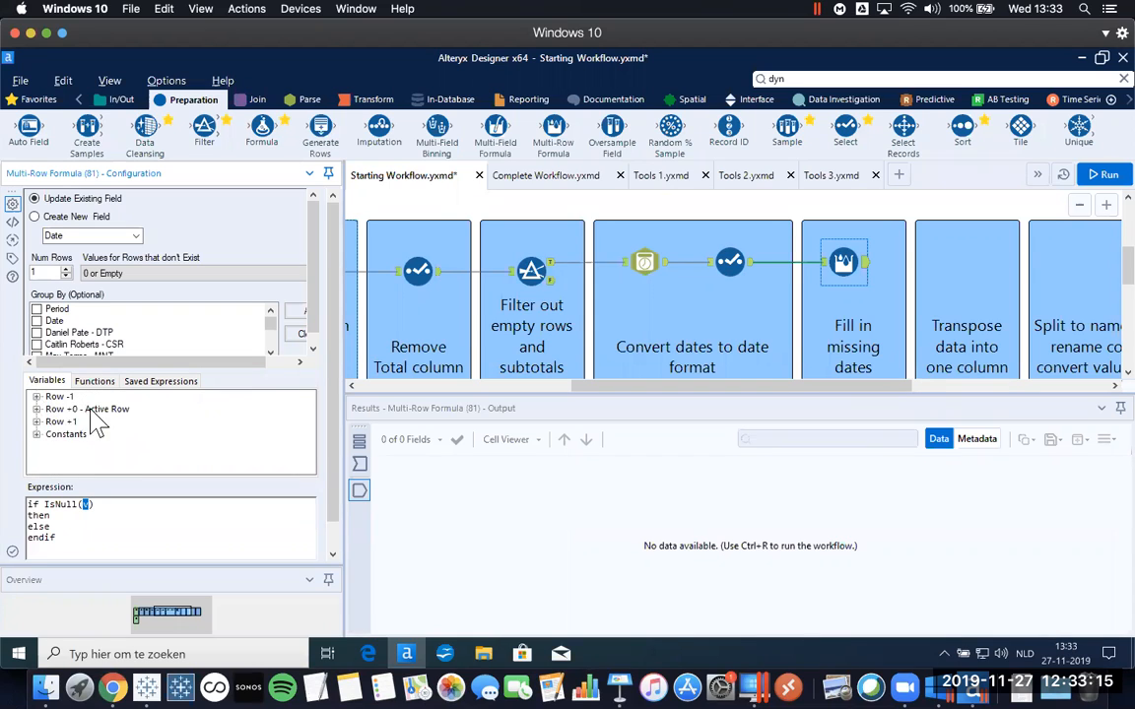
left_click(37, 409)
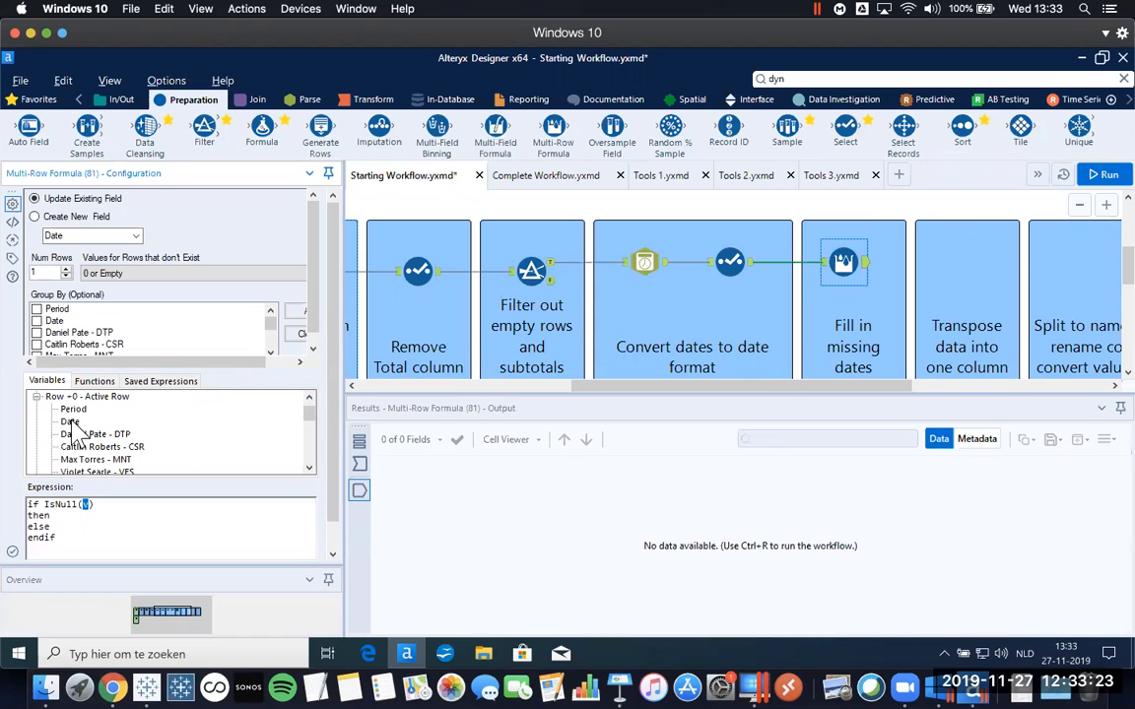
double_click(70, 423)
Insert the DateTimeAdd(dt,i,u) function after "then" in the Multi-Row Formula expression.
left_click(72, 520)
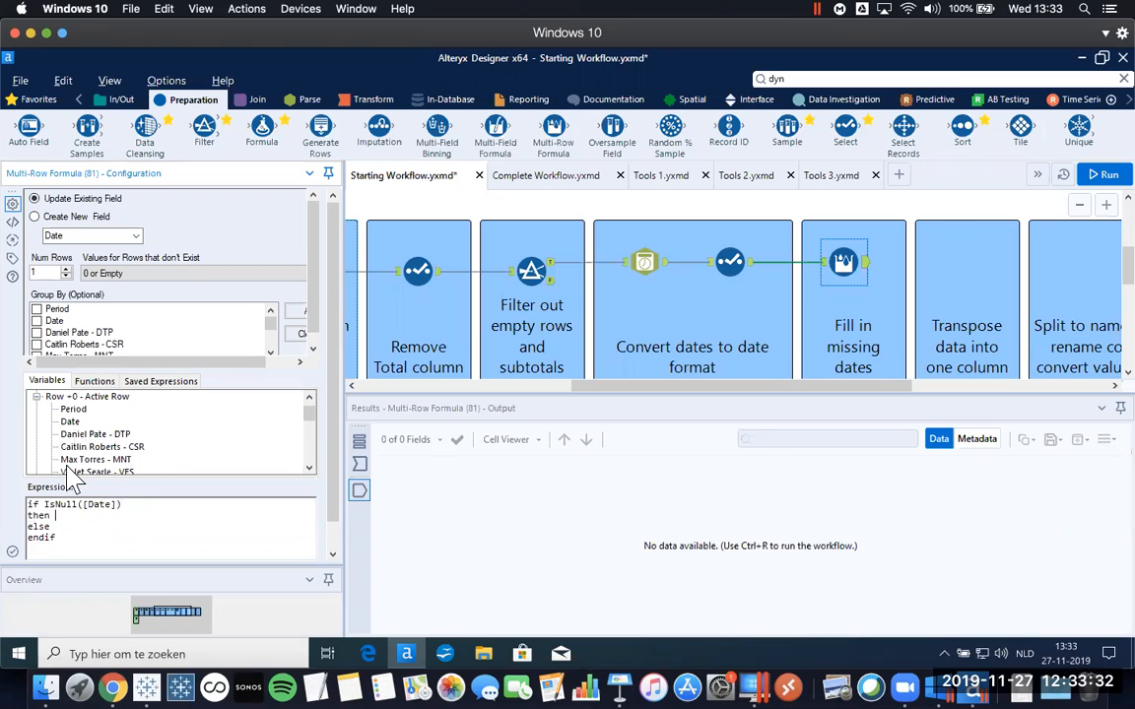
left_click(36, 397)
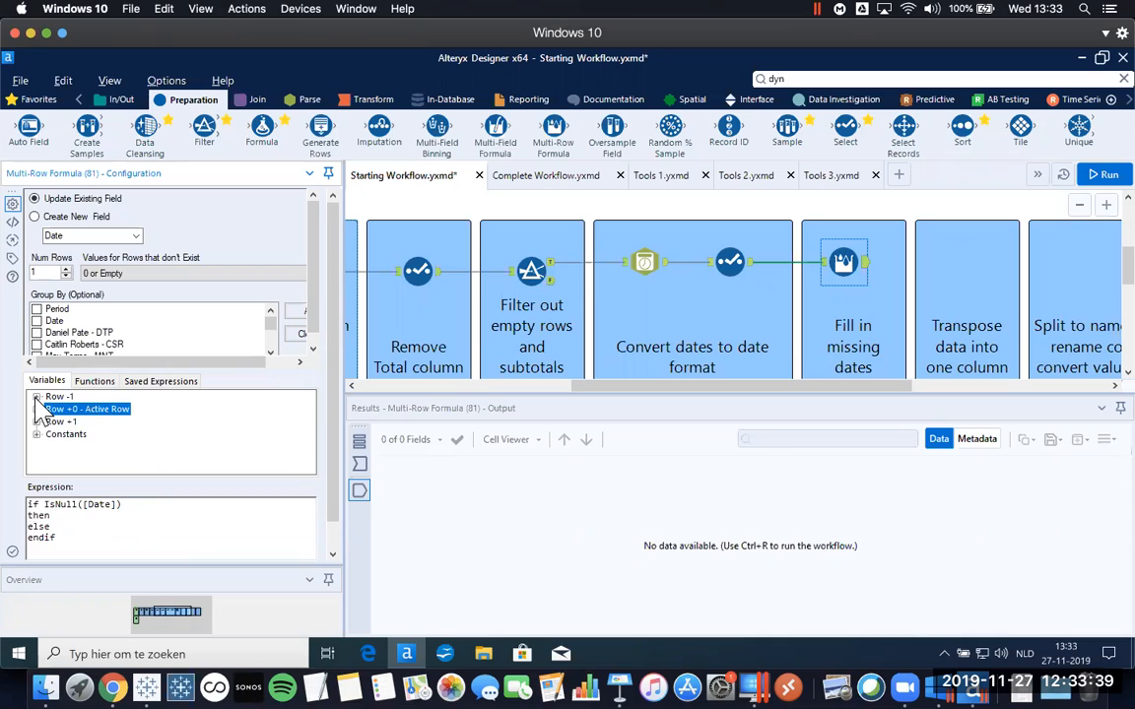
left_click(93, 382)
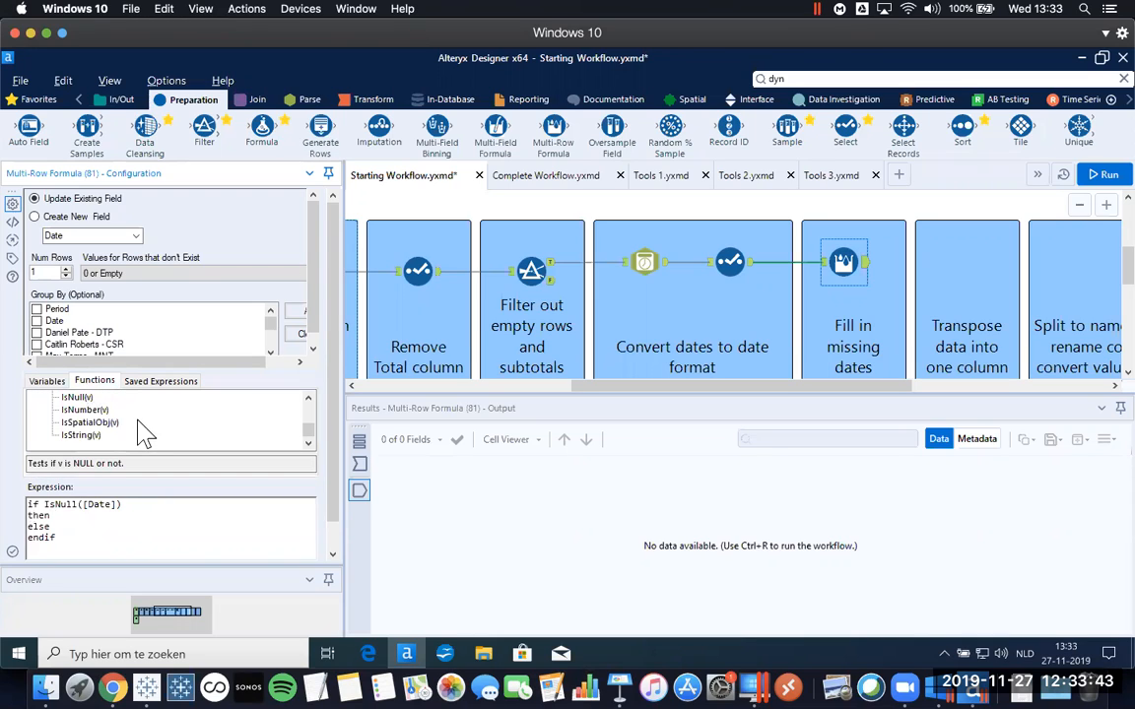
scroll(143, 433, "up", 8)
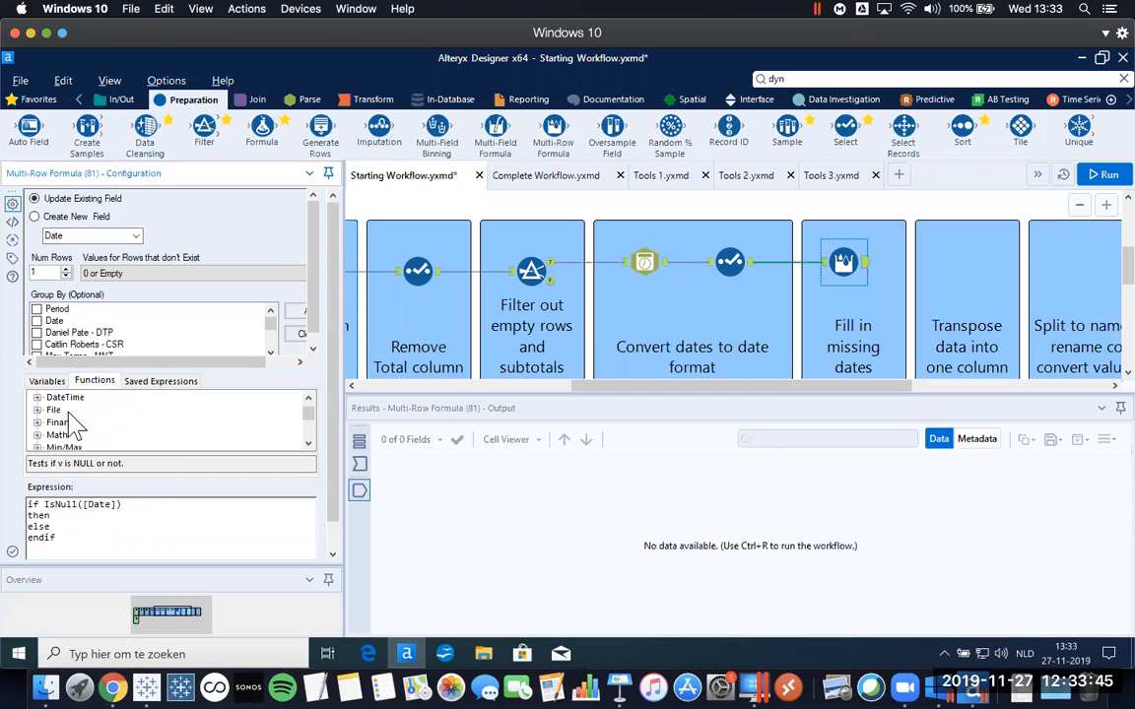
scroll(59, 434, "up", 5)
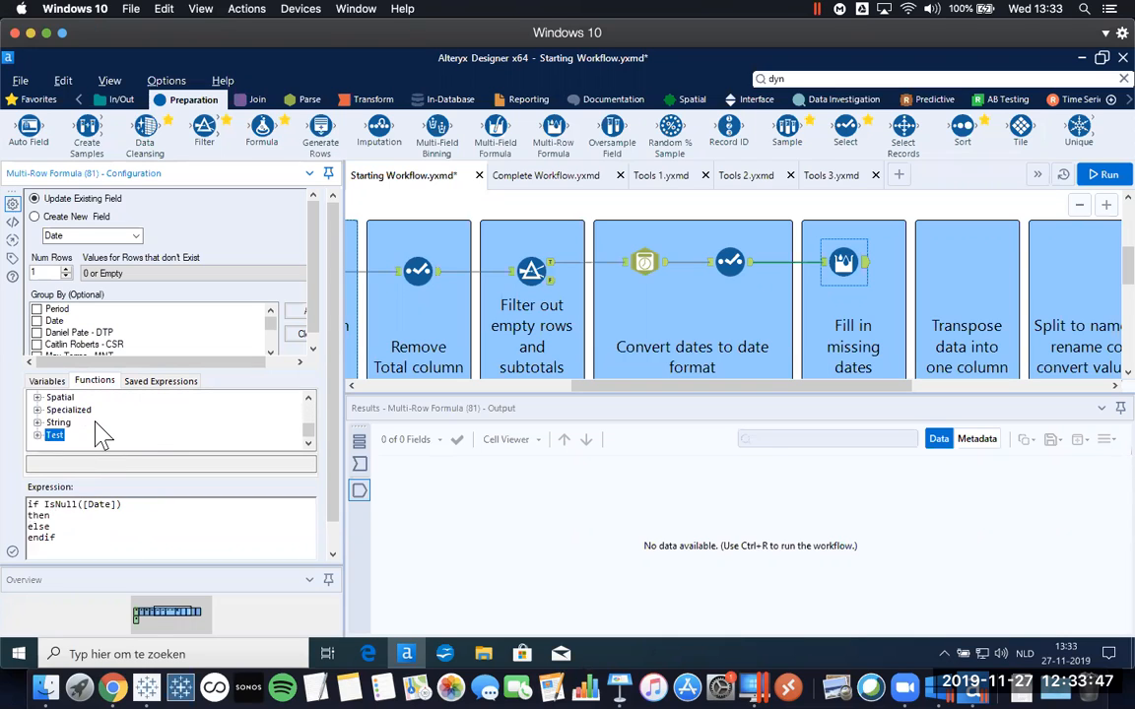
left_click(38, 423)
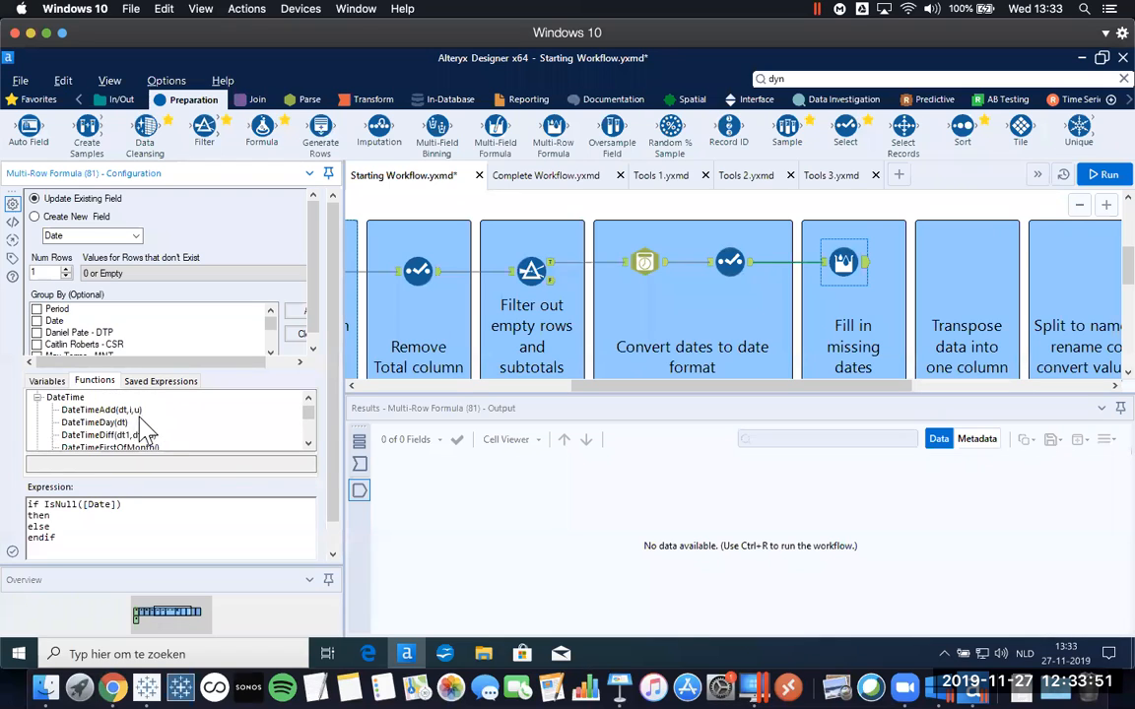
left_click(111, 411)
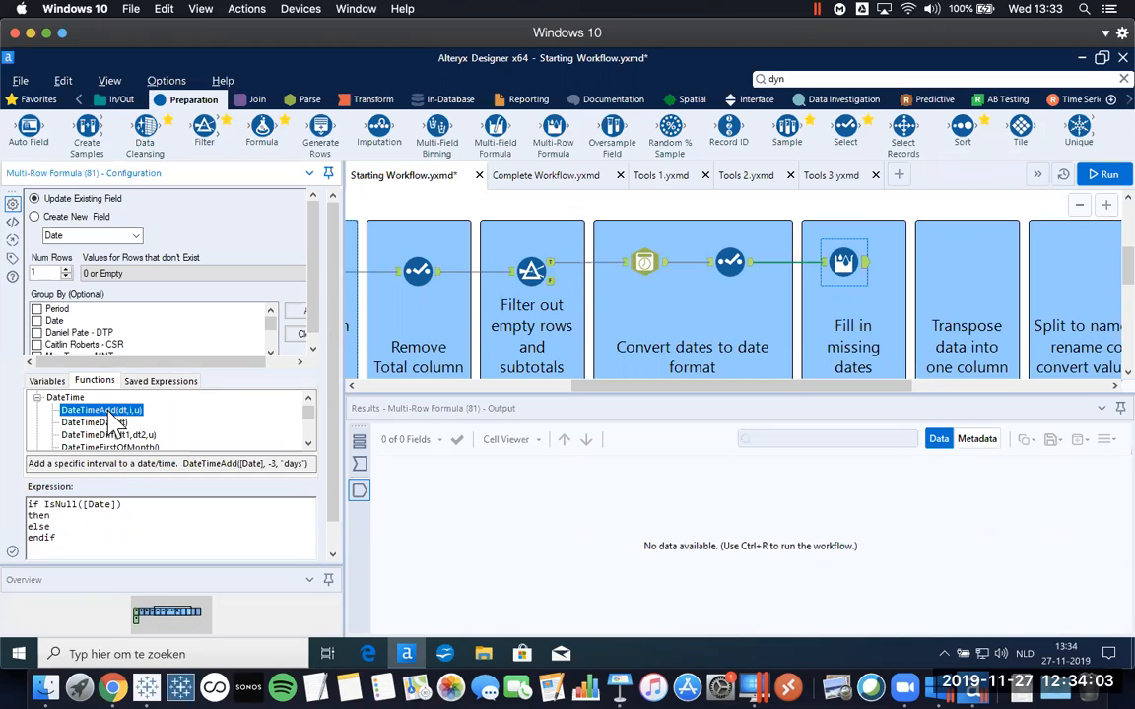
double_click(111, 412)
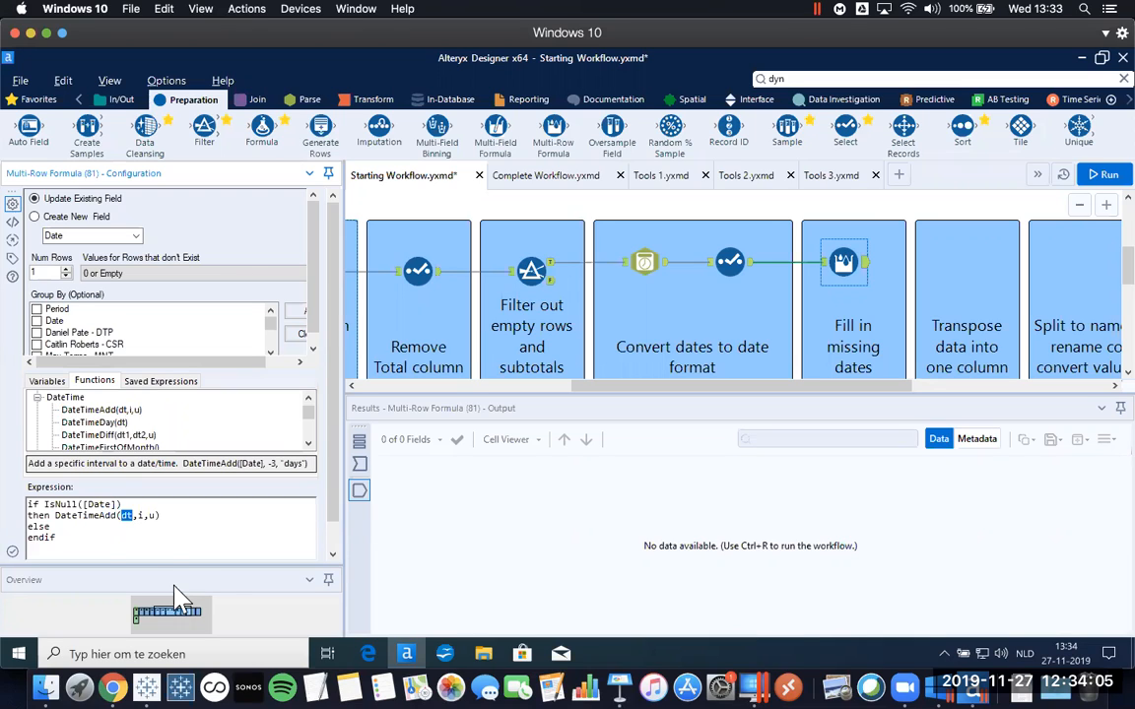
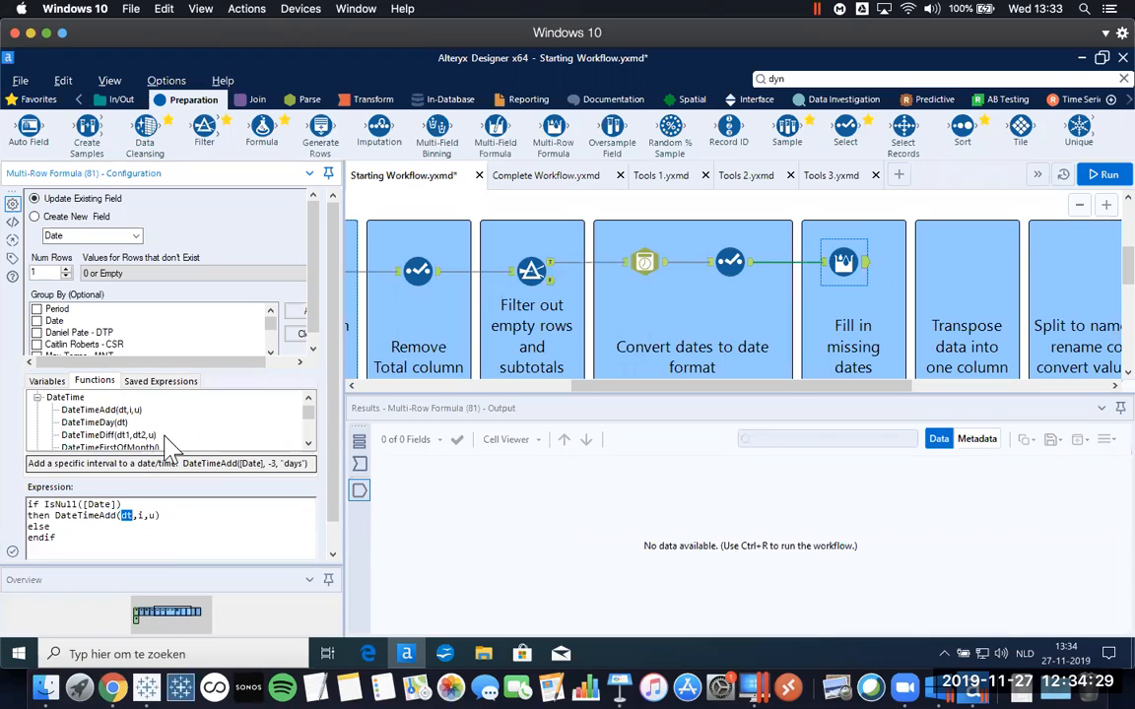
Fill in the DateTimeAdd arguments with the previous row's date [Row-1:Date], interval 1 and unit 'month'.
left_click(46, 382)
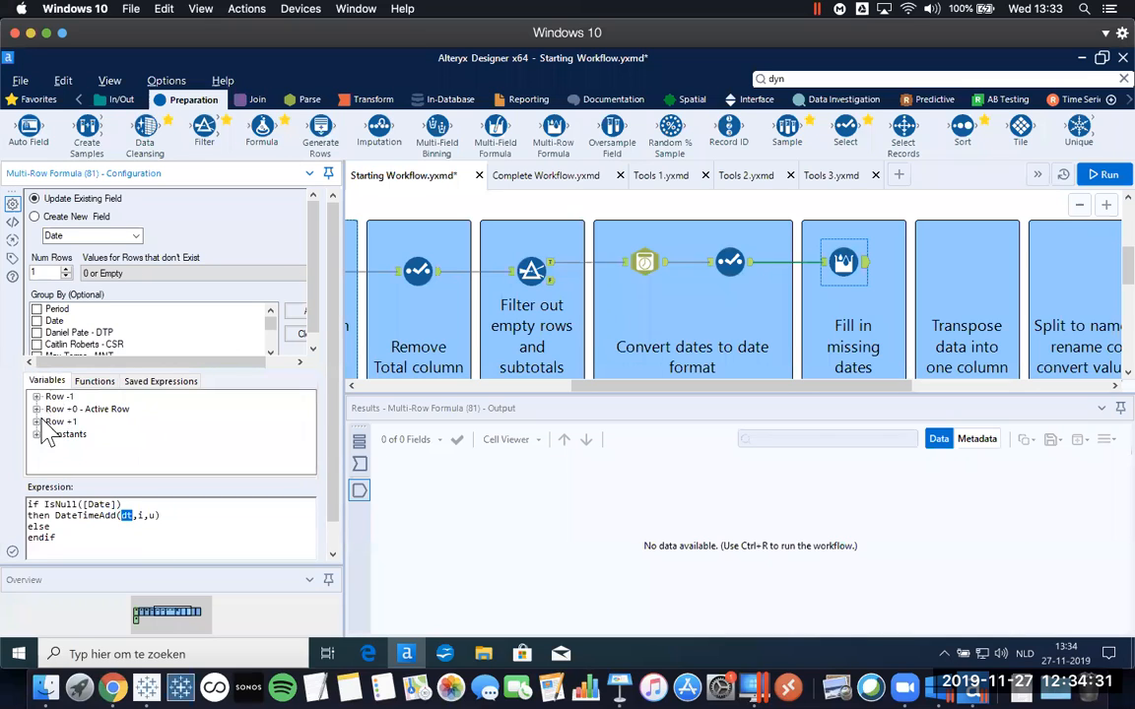
left_click(36, 397)
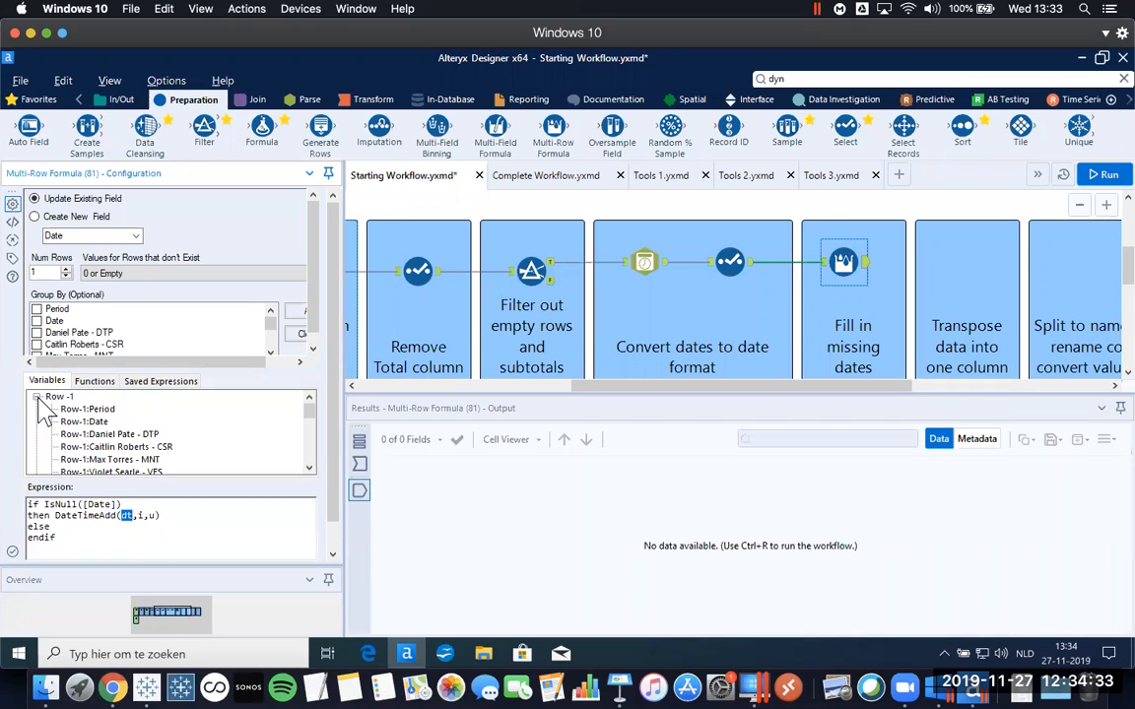
double_click(93, 422)
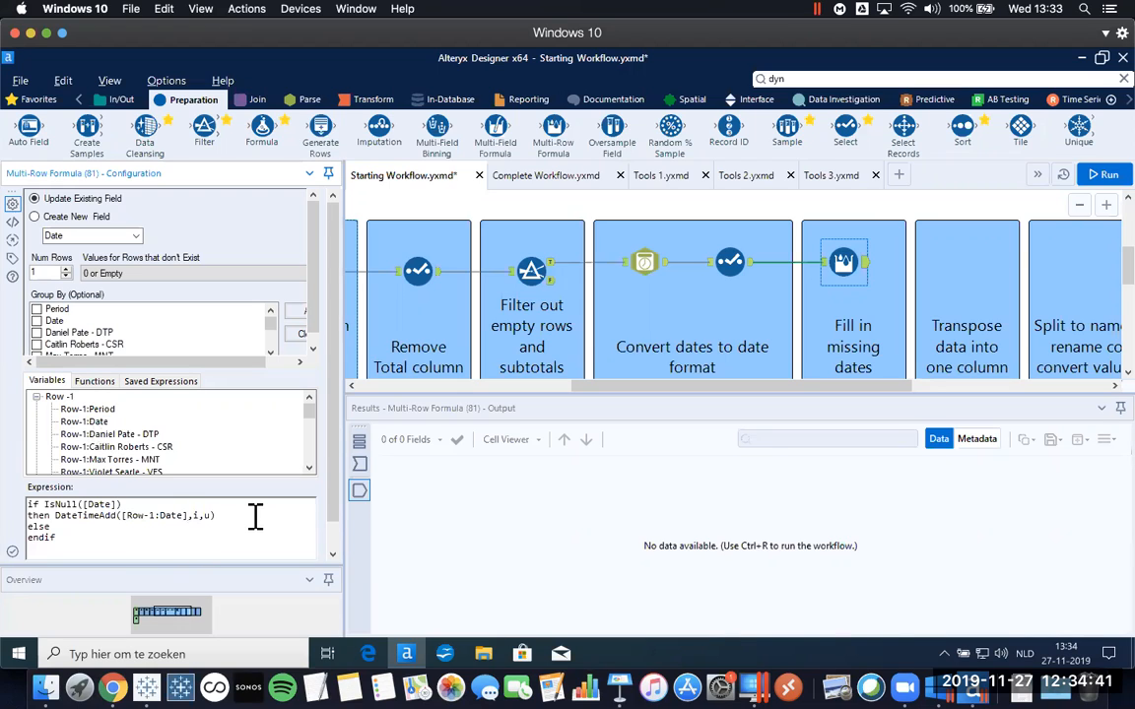
key("BackSpace")
type("1,'month")
Complete the "else" branch of the expression with the active row's Date field.
double_click(57, 396)
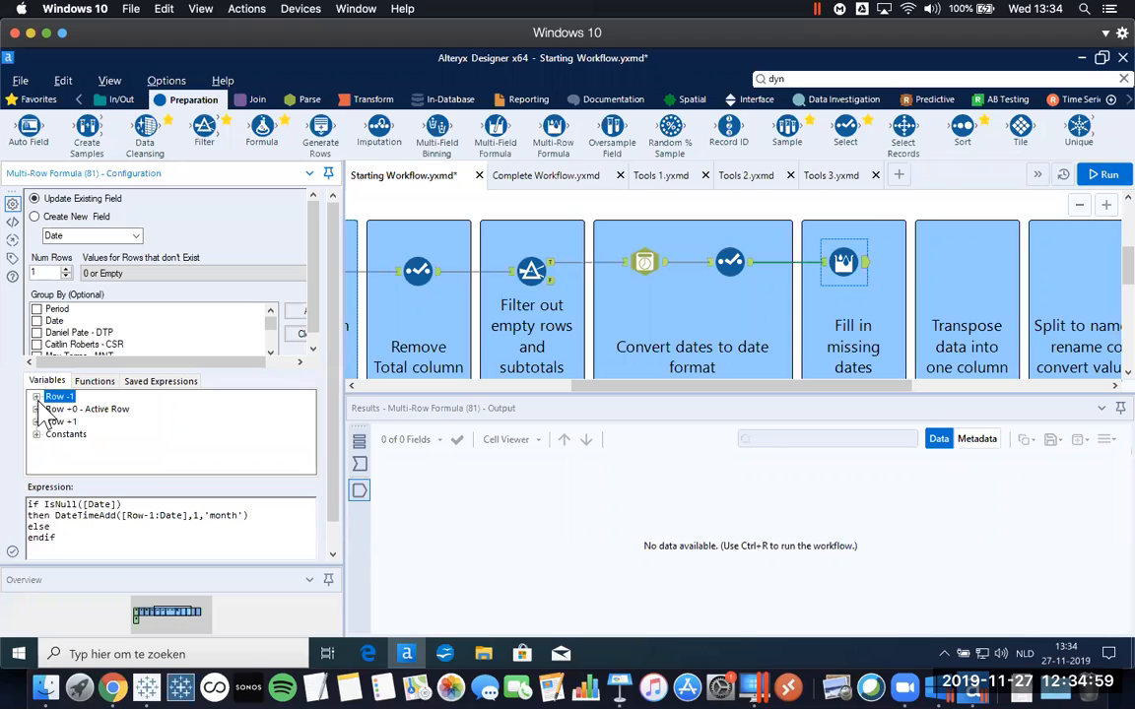
left_click(36, 409)
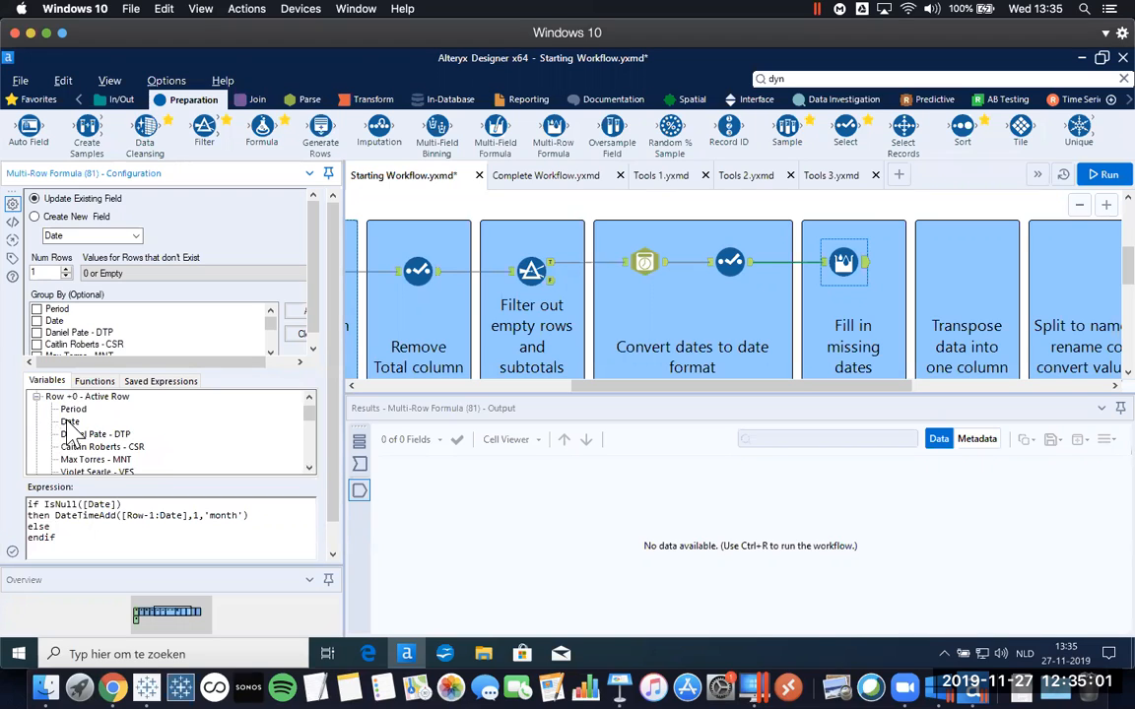
double_click(69, 423)
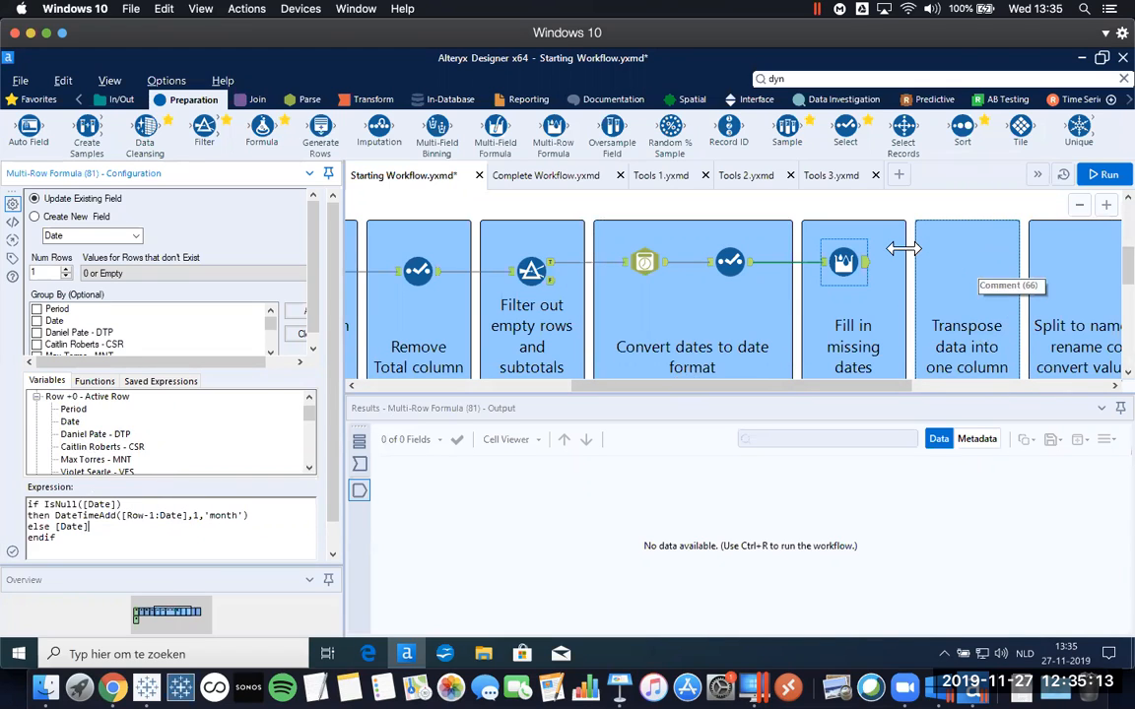
Run the workflow and examine the Date column values record by record in the Multi-Row Formula tool's output.
key("ctrl+r")
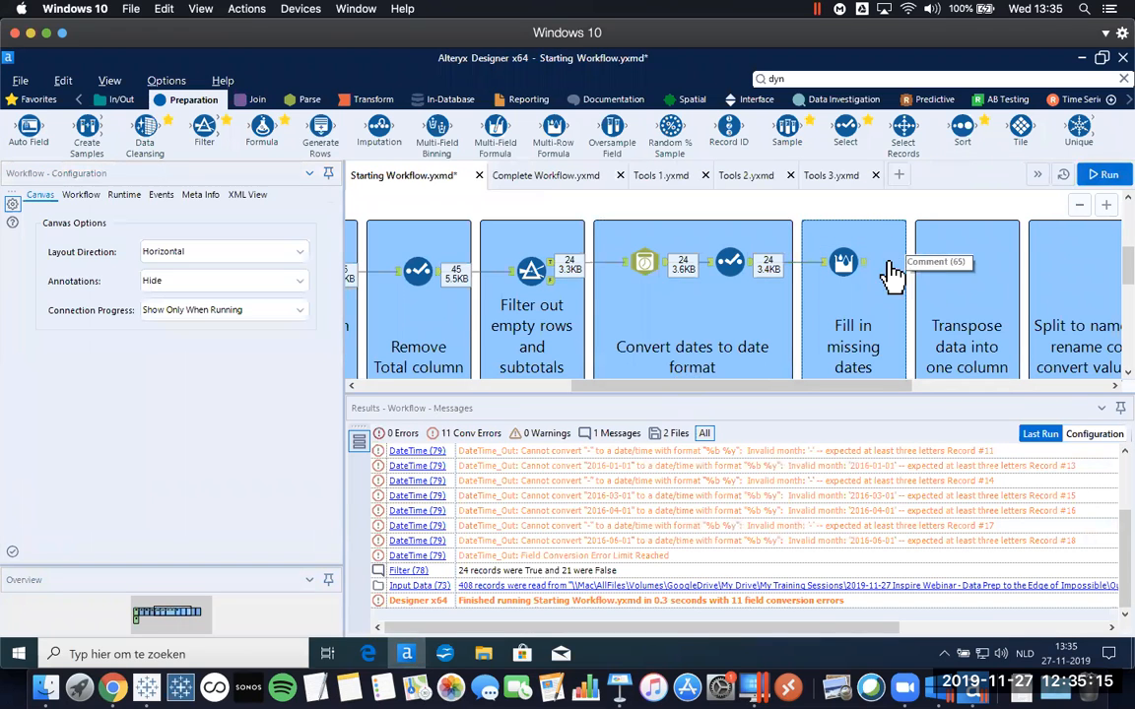
left_click(844, 262)
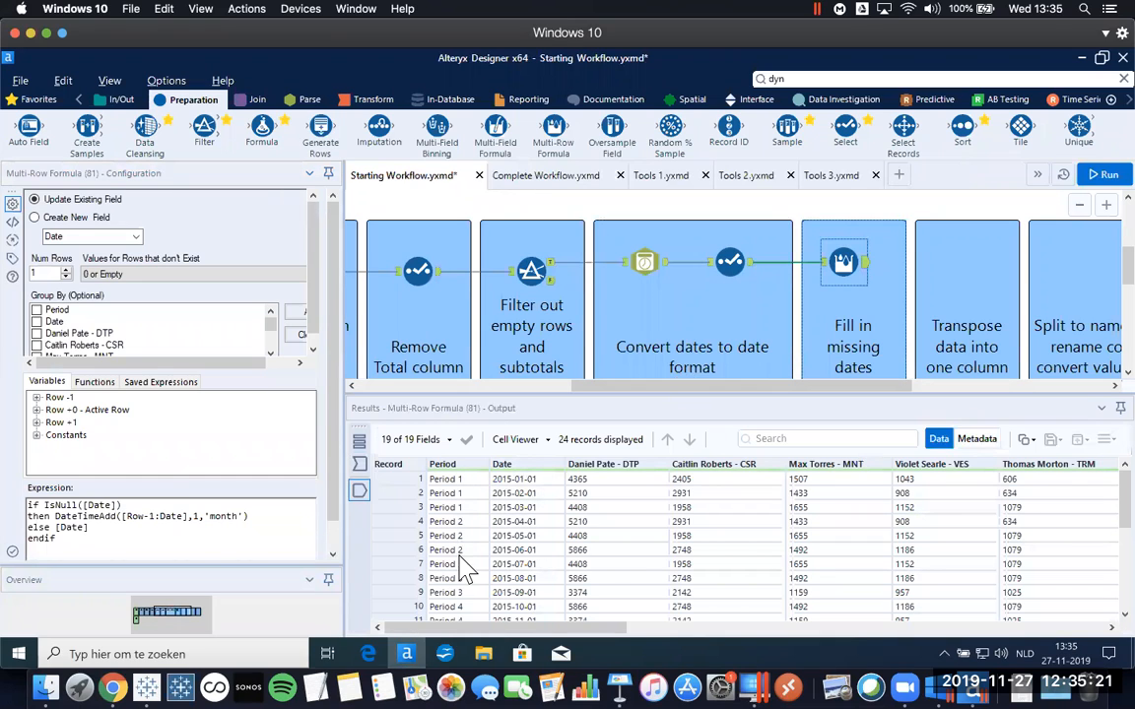
left_click(523, 479)
scroll(529, 571, "down", 4)
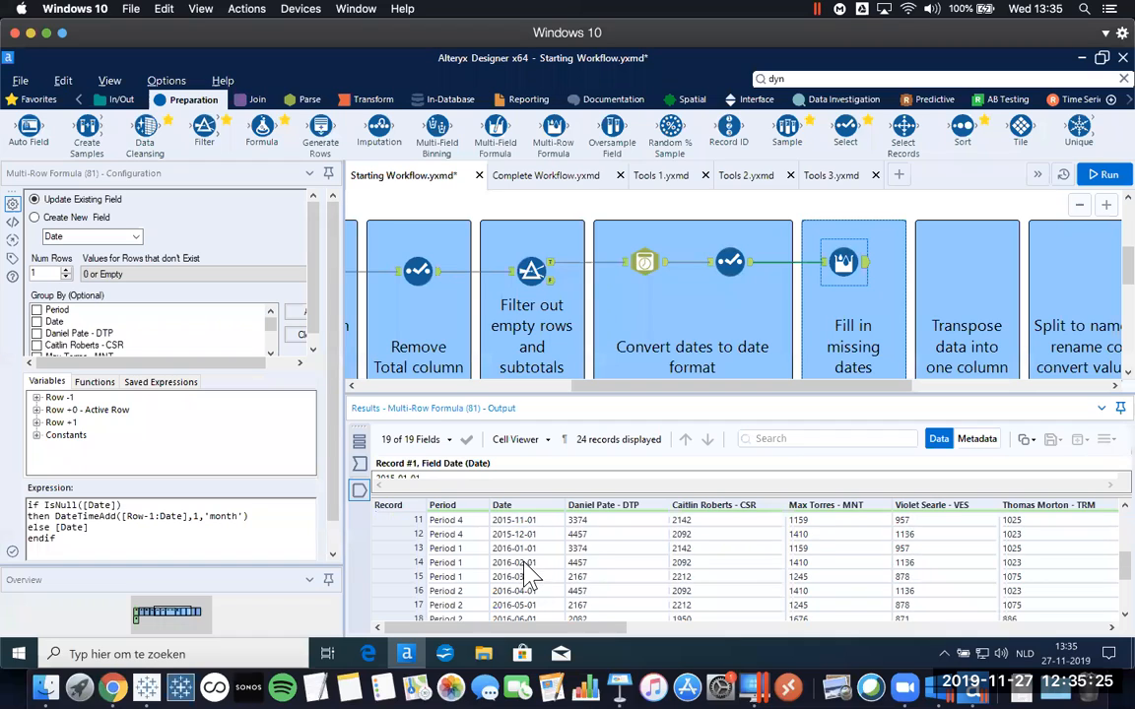
scroll(526, 581, "up", 4)
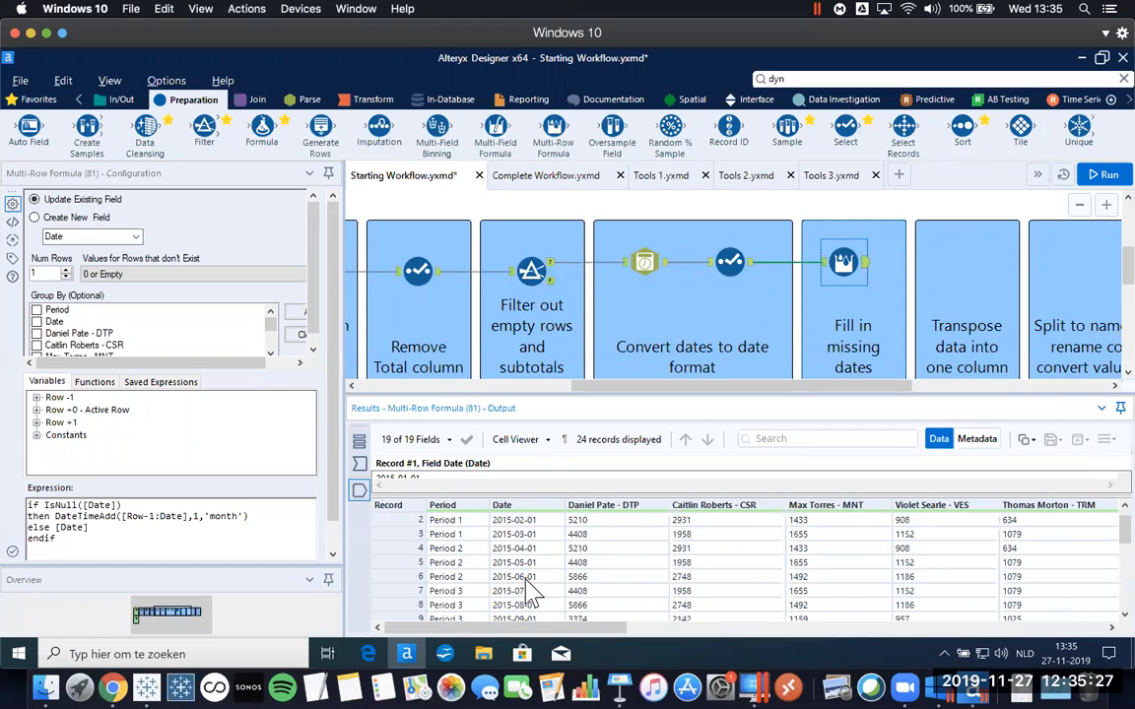
left_click(530, 539)
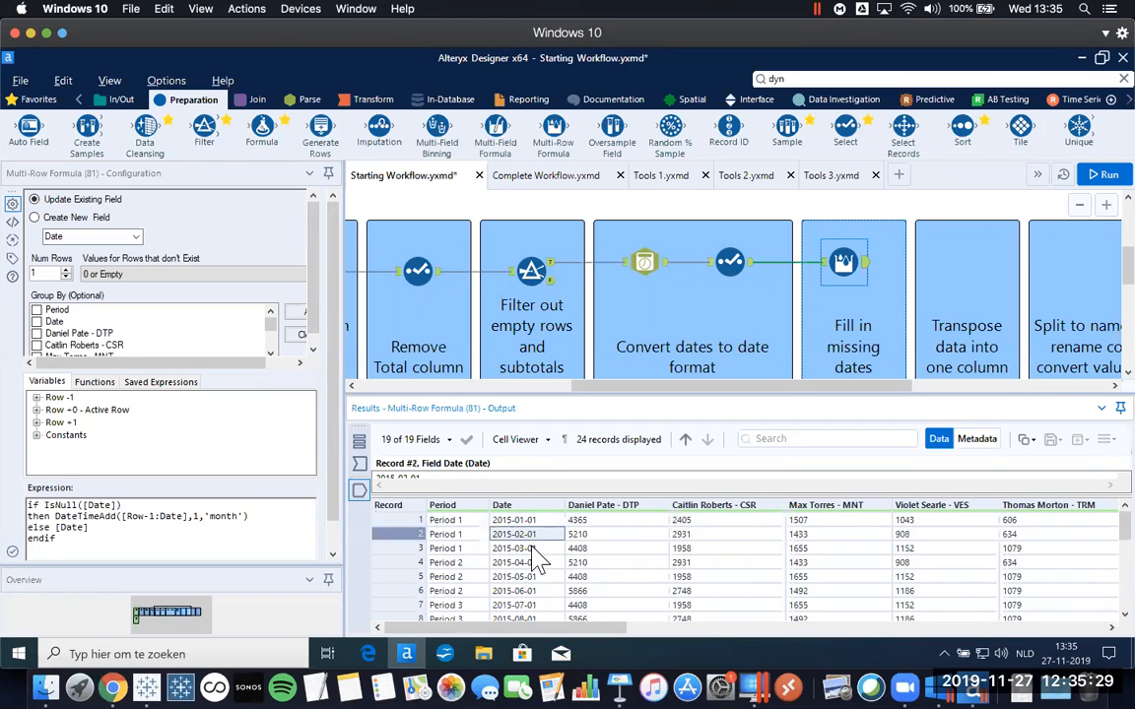
left_click(533, 549)
left_click(535, 563)
left_click(533, 577)
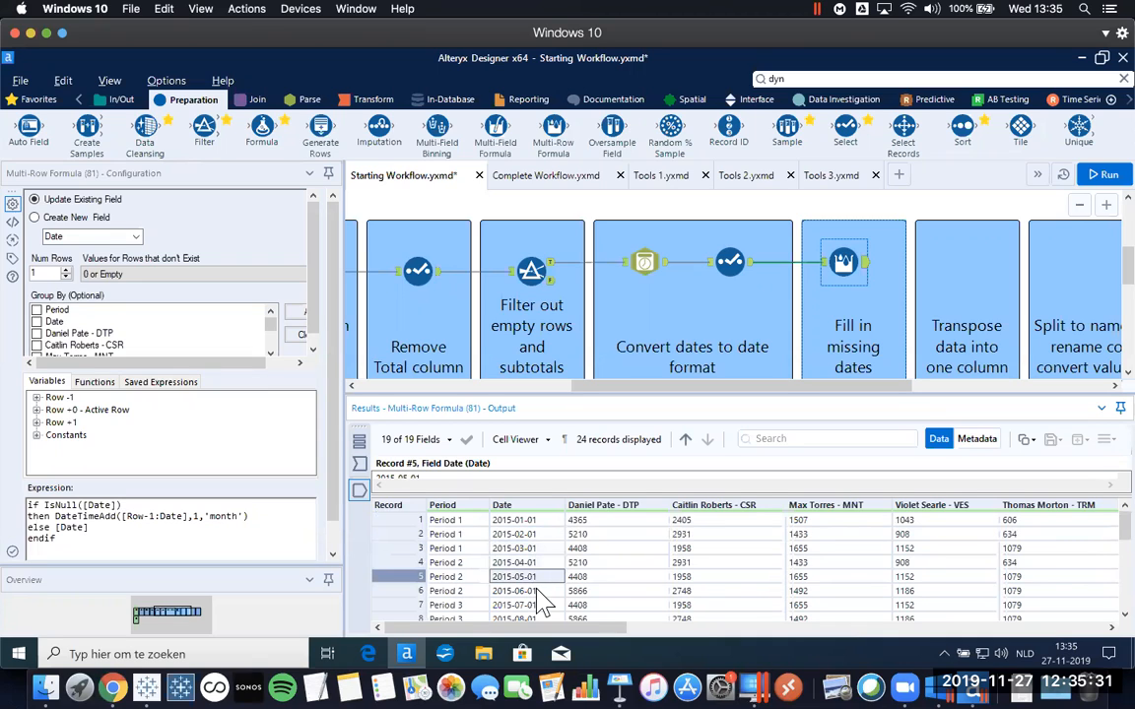
left_click(537, 591)
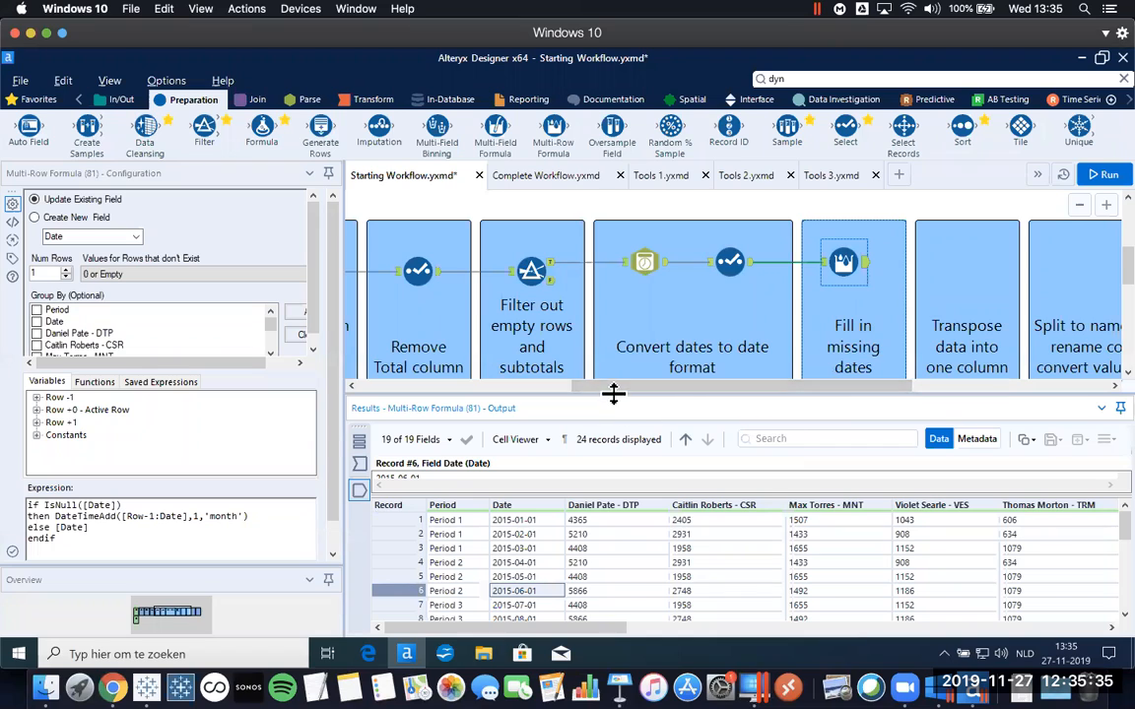
Add a Transpose tool in the "Transpose data into one column" container, connected after the Multi-Row Formula tool.
left_click_drag(613, 395, 619, 423)
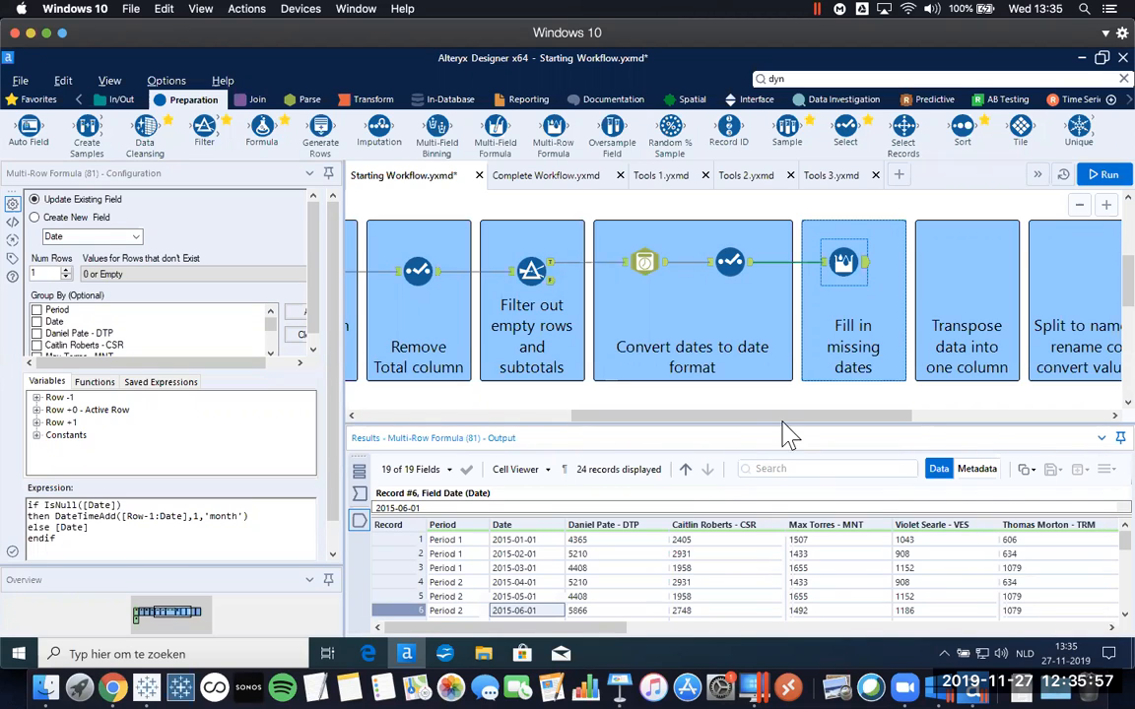
left_click(376, 102)
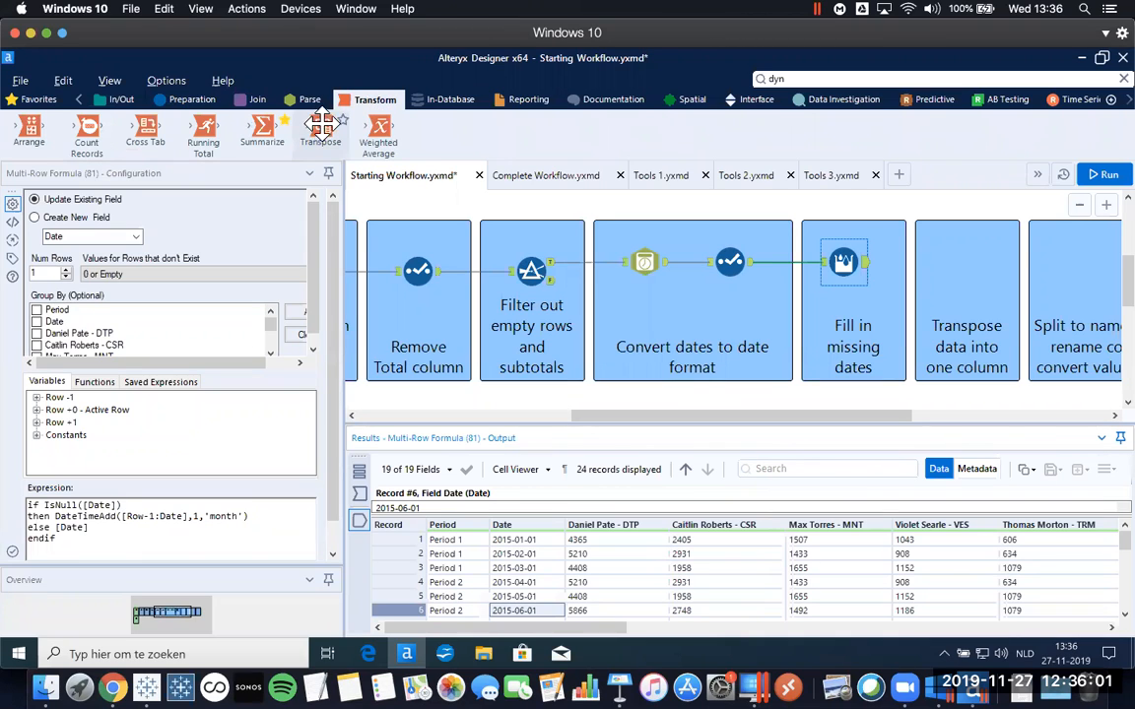
left_click_drag(319, 124, 322, 128)
left_click_drag(917, 294, 965, 256)
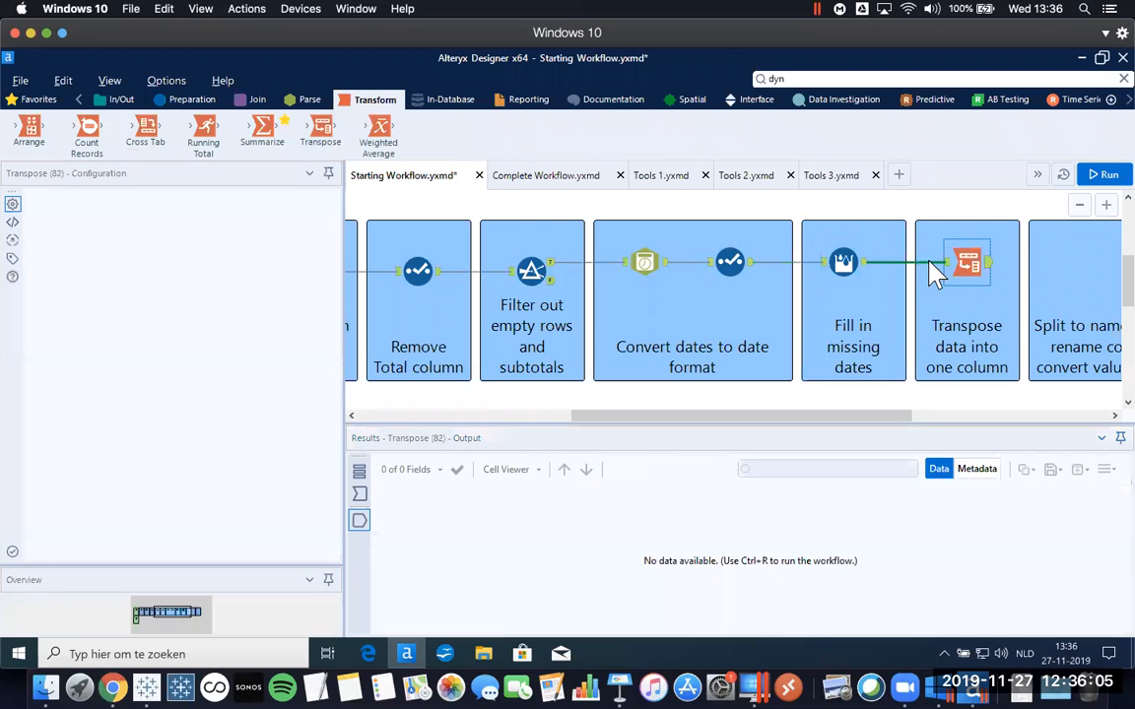
Set Period and Date as the Transpose tool's key columns and review which fields are selected as data columns.
left_click(946, 263)
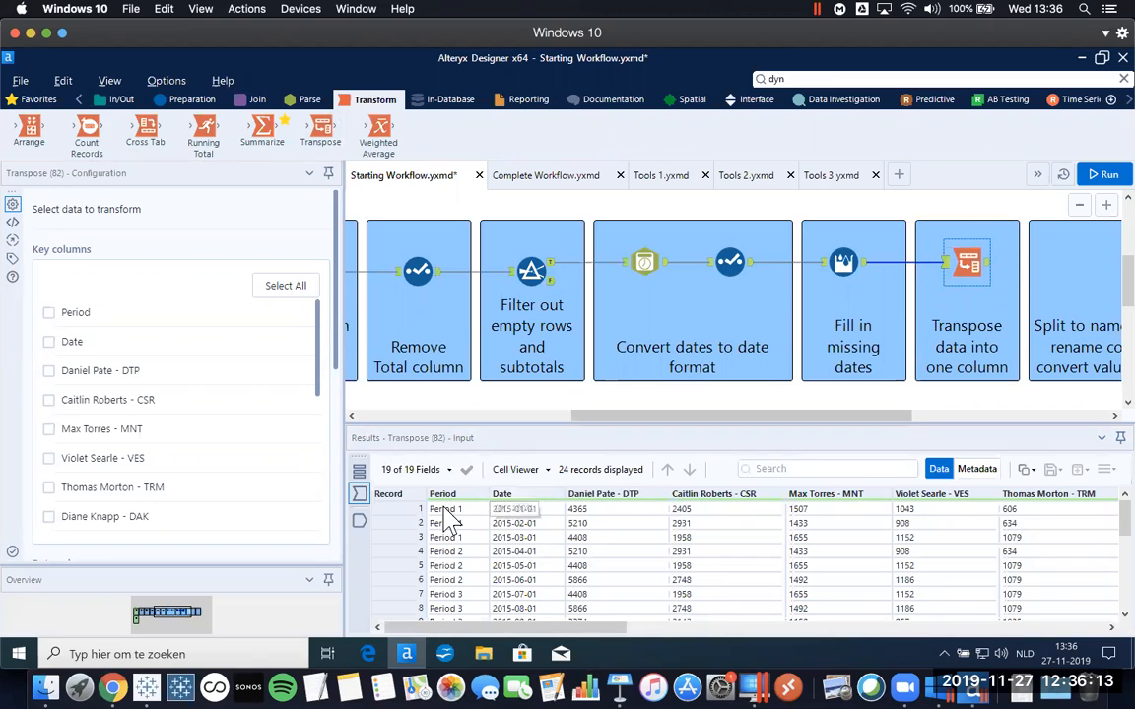
left_click(397, 509)
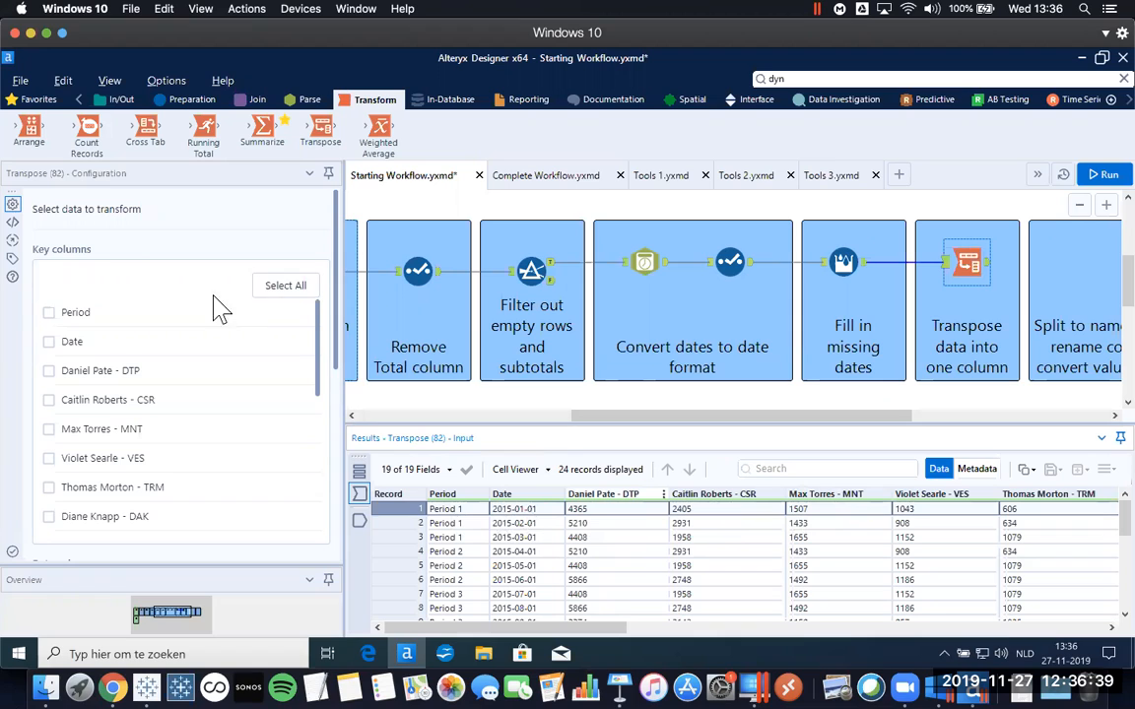
left_click(48, 312)
left_click(48, 341)
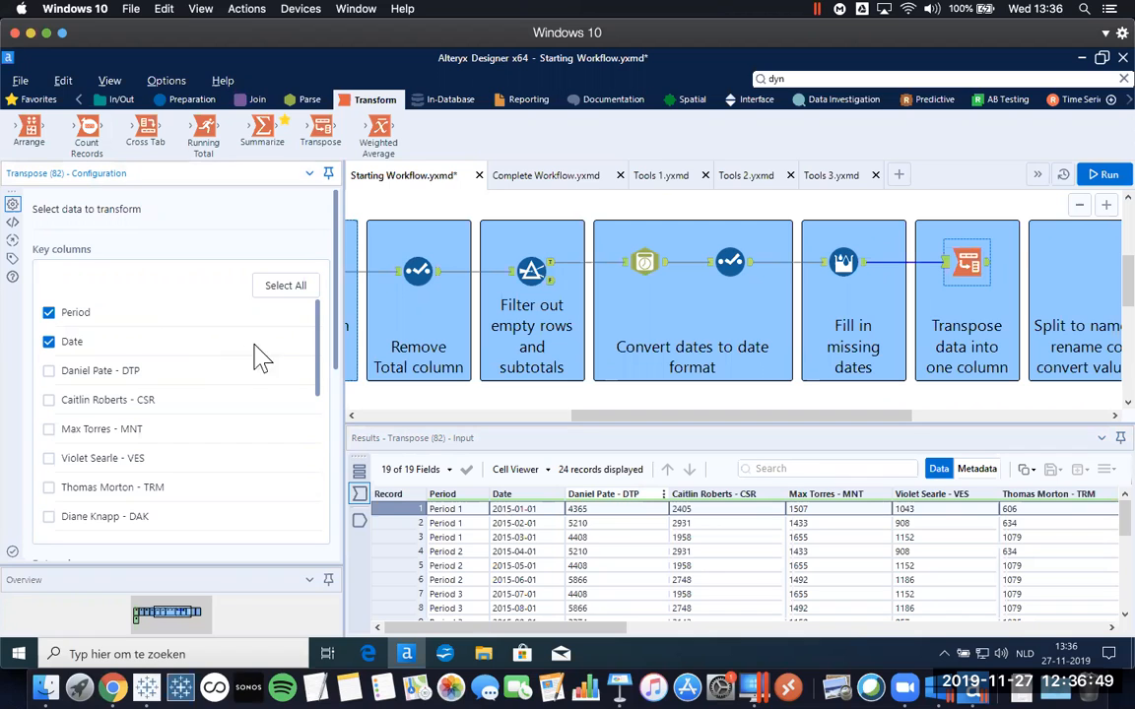
left_click_drag(335, 334, 340, 471)
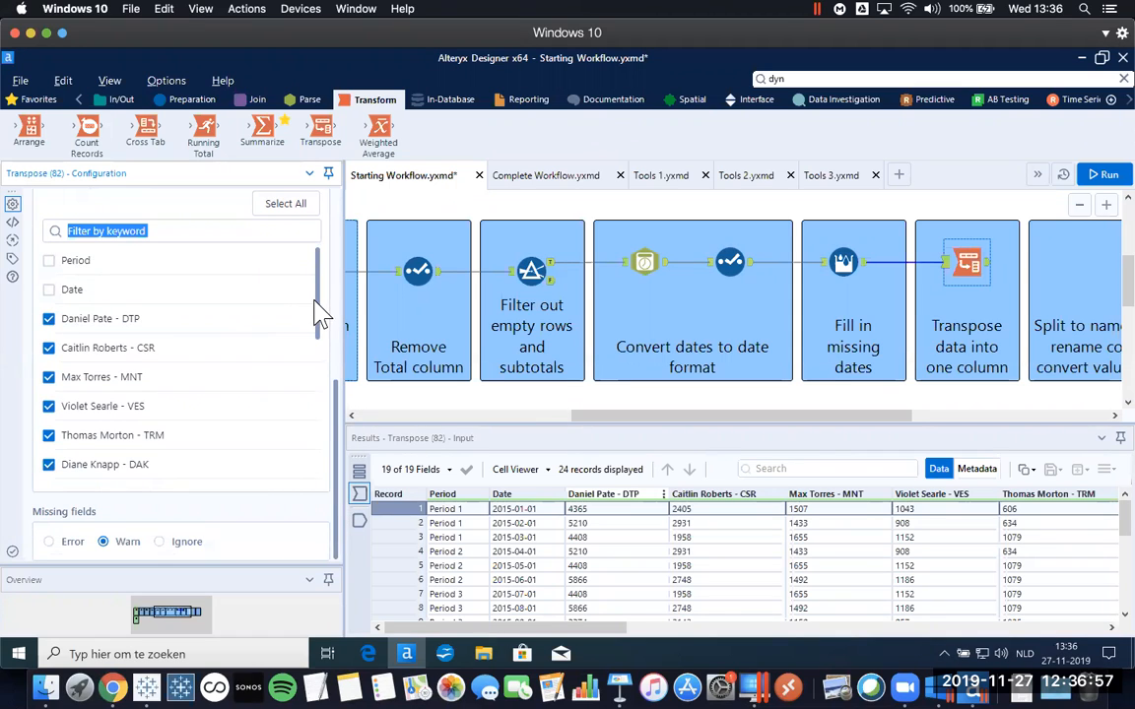
left_click_drag(325, 317, 325, 453)
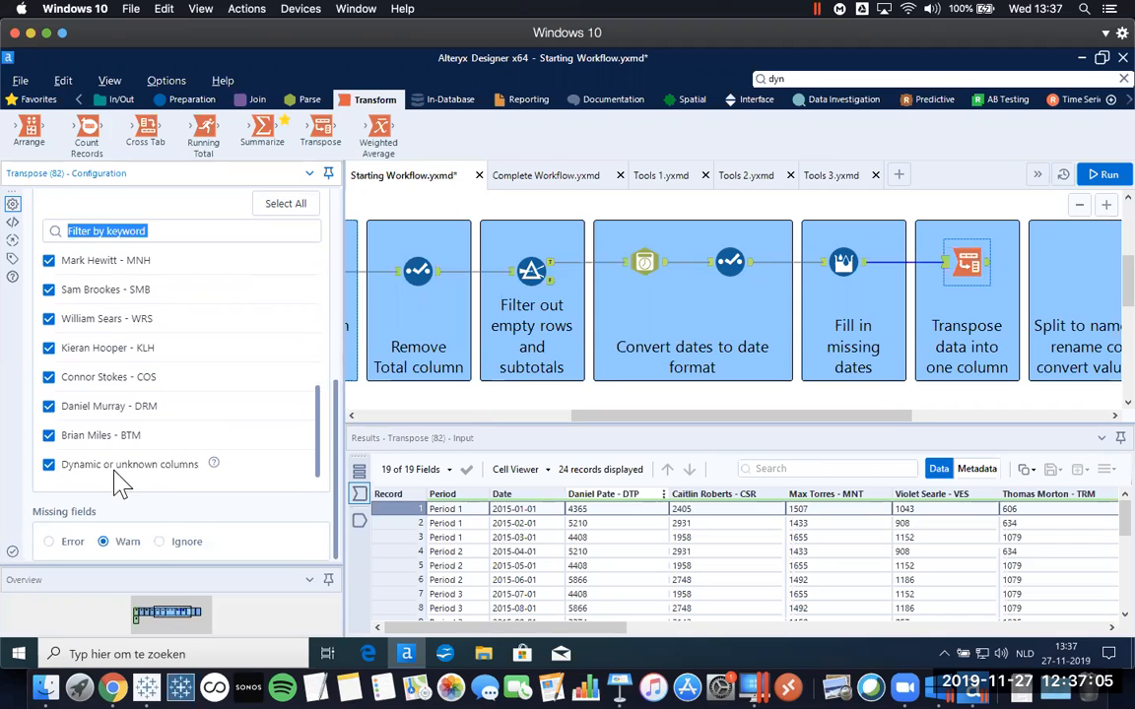
left_click_drag(320, 458, 326, 304)
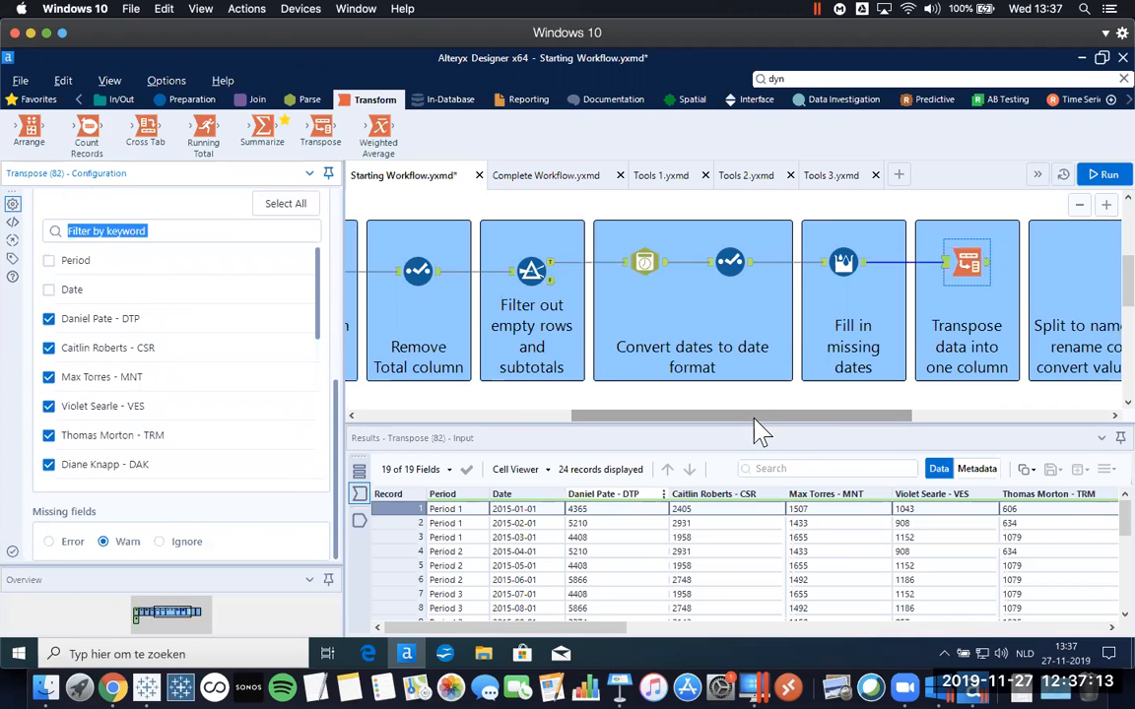
left_click_drag(759, 426, 880, 418)
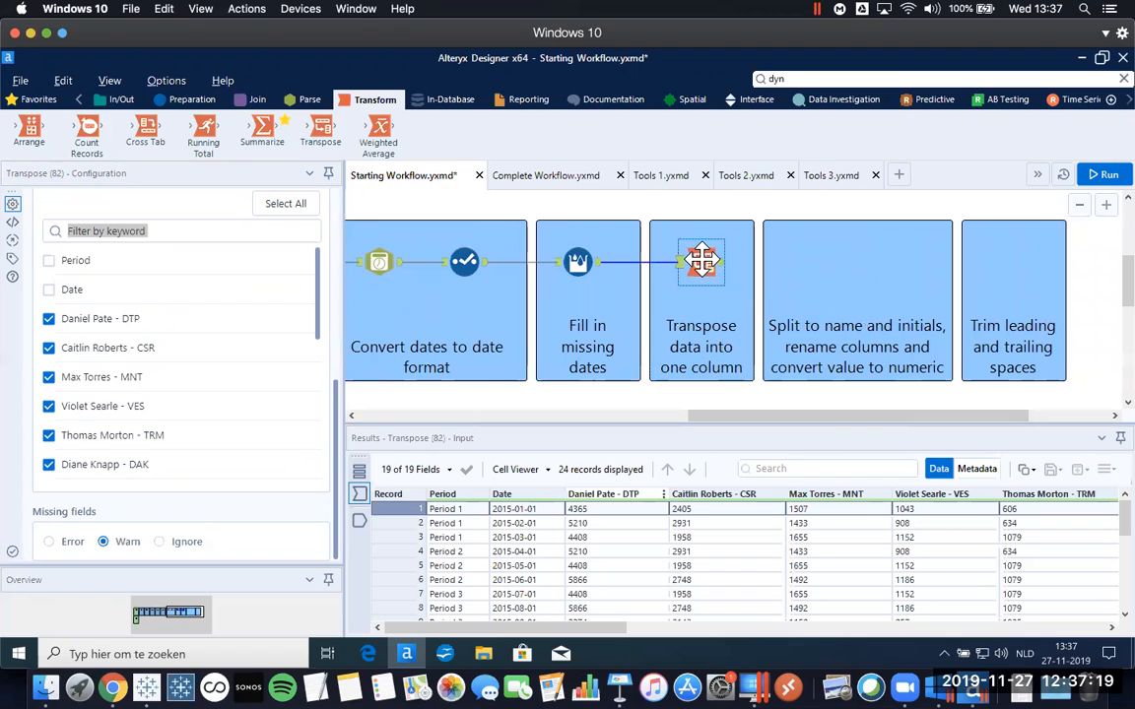
Run the workflow and compare the Transpose tool's input data with its output.
key("ctrl+r")
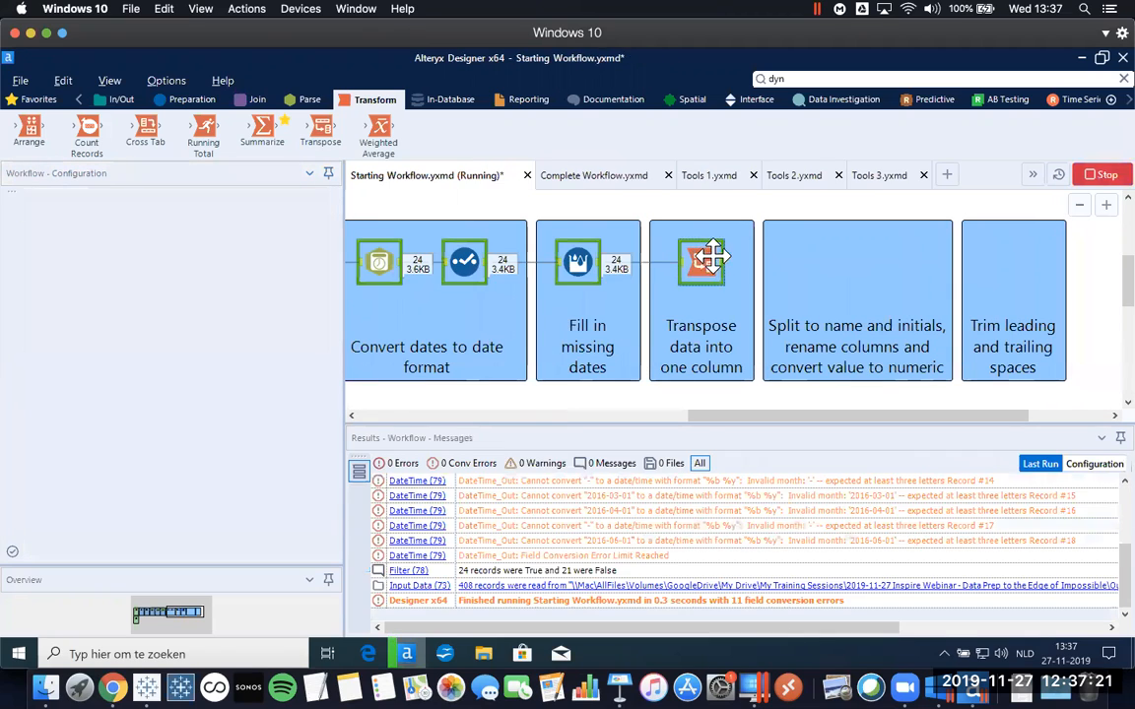
left_click(725, 276)
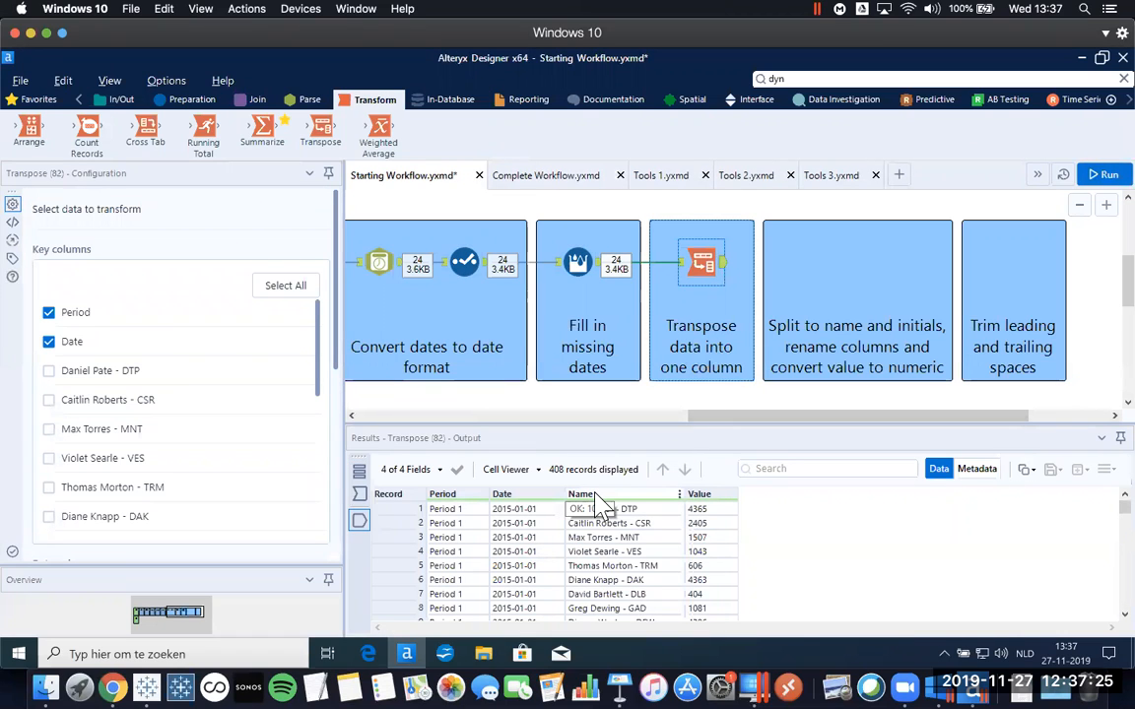
left_click(686, 268)
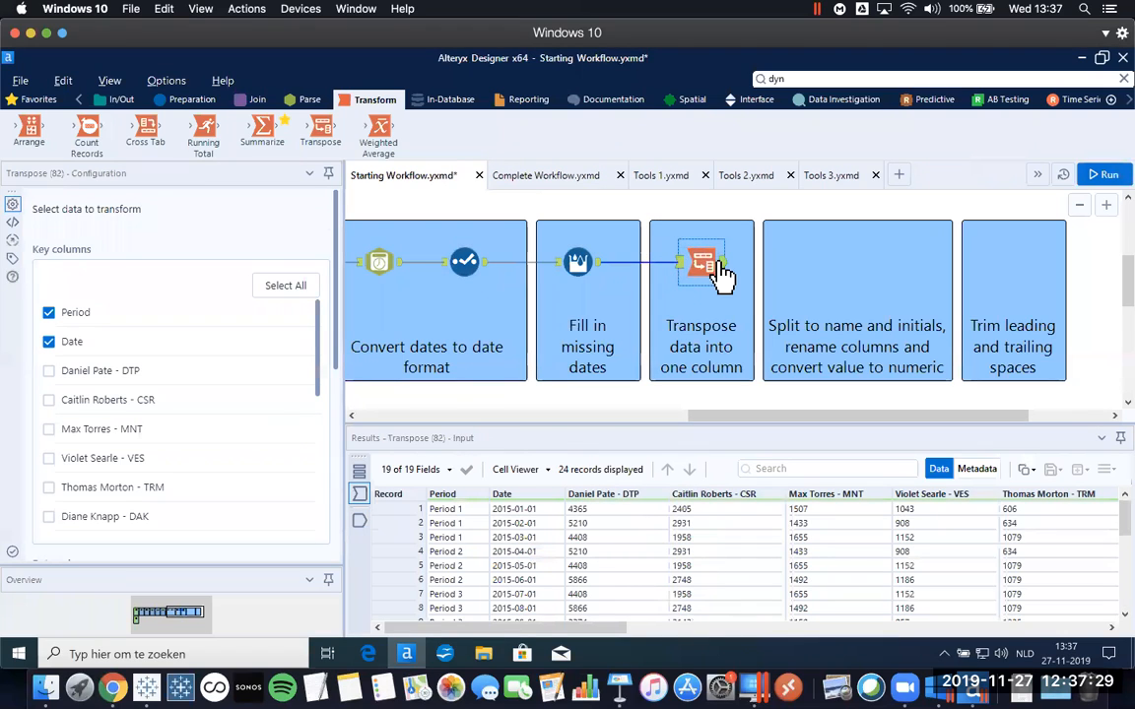
left_click(720, 272)
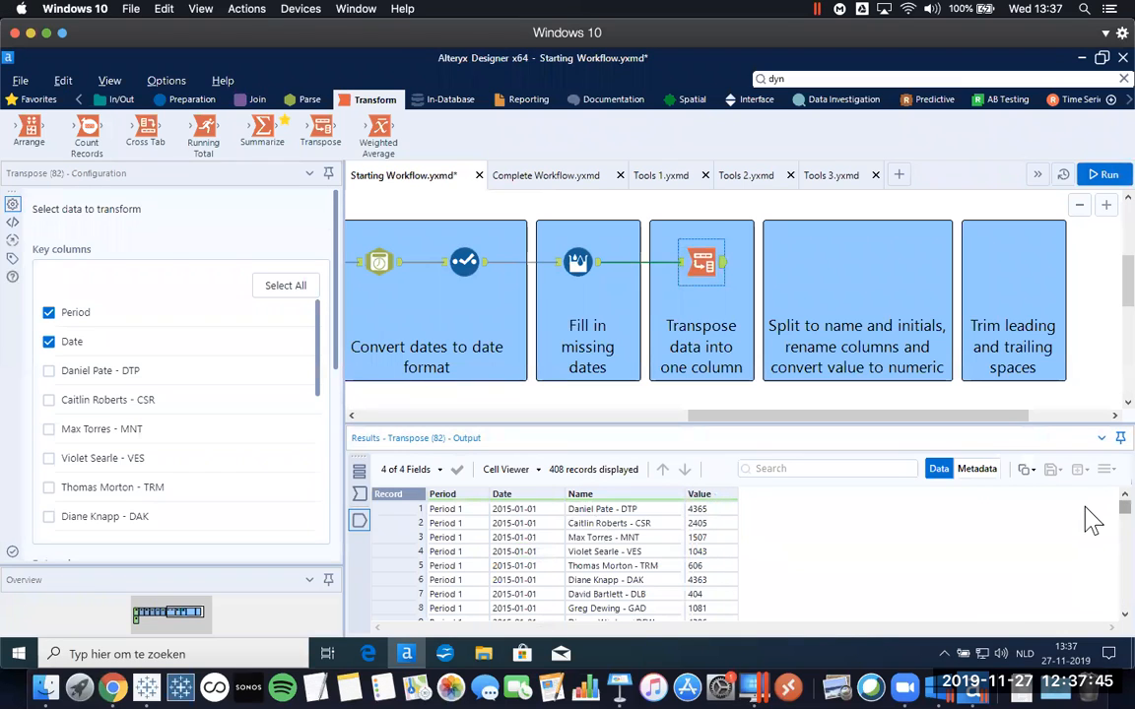
Examine the Period, Date, Name and Value columns in the first records of the Transpose tool's output.
left_click(512, 510)
scroll(519, 596, "down", 2)
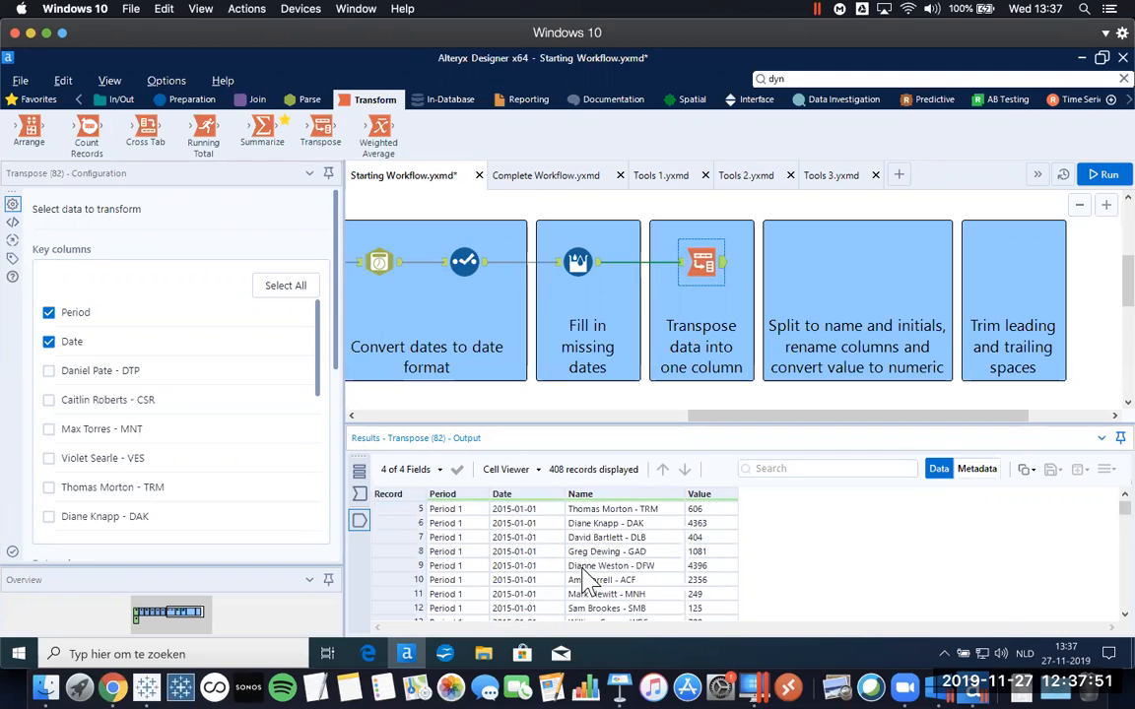
scroll(530, 522, "up", 1)
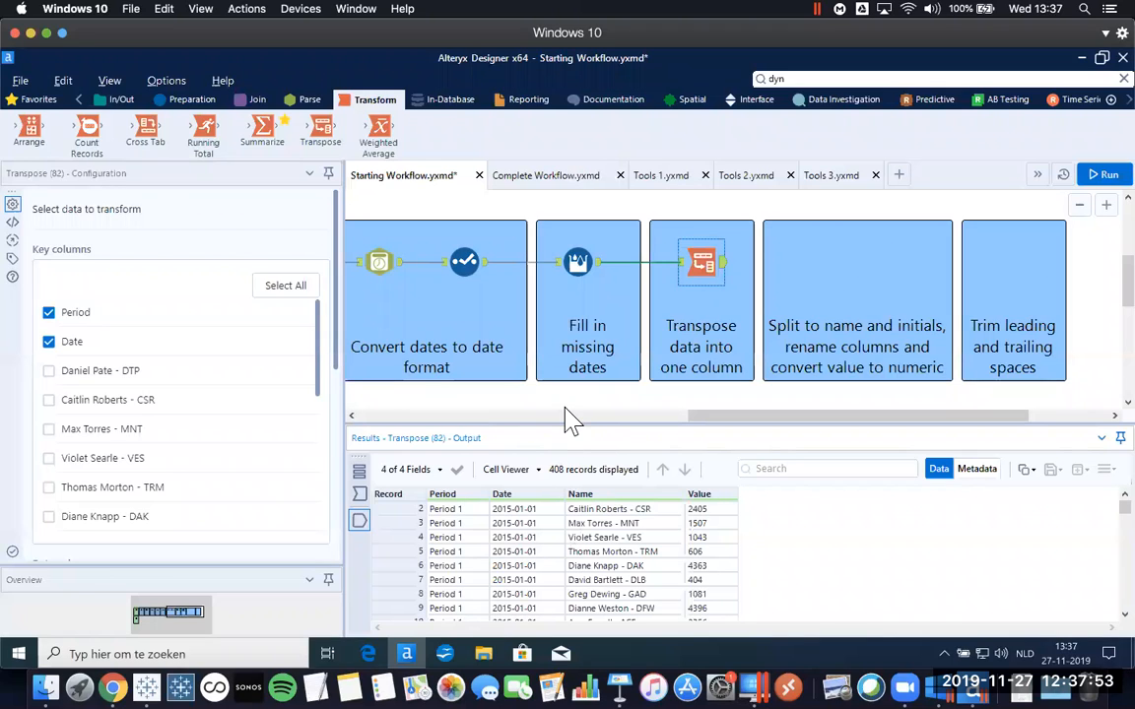
left_click_drag(555, 423, 558, 394)
scroll(463, 572, "down", 1)
scroll(468, 547, "up", 1)
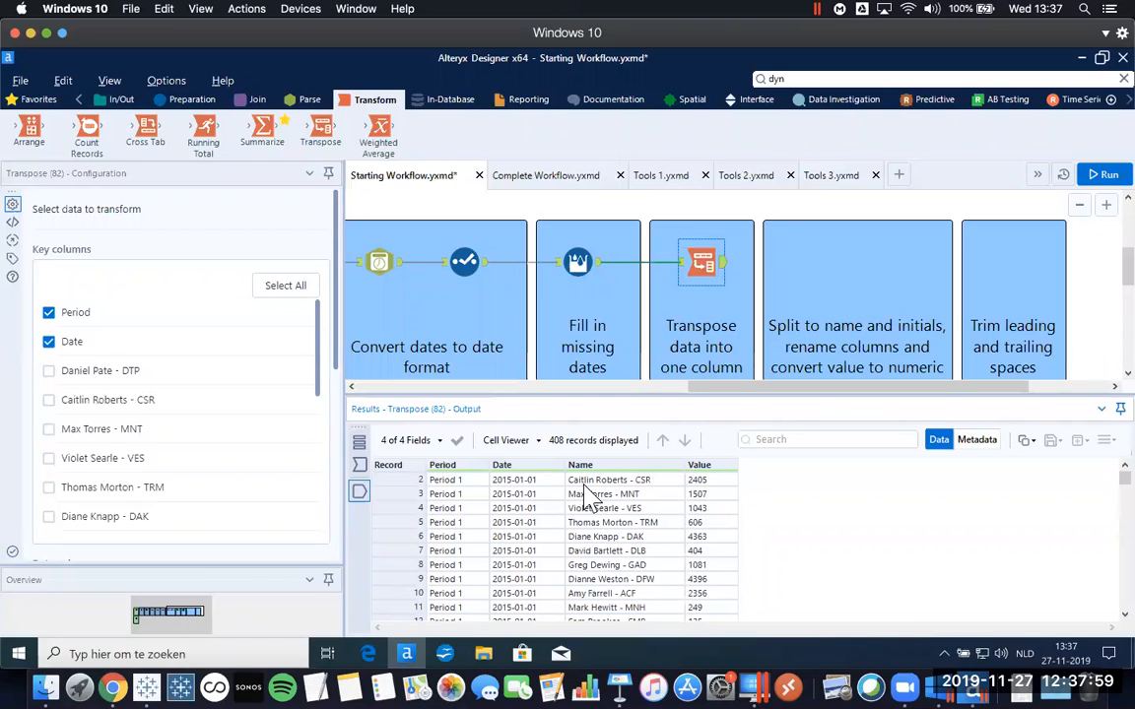
scroll(471, 498, "up", 1)
left_click(471, 492)
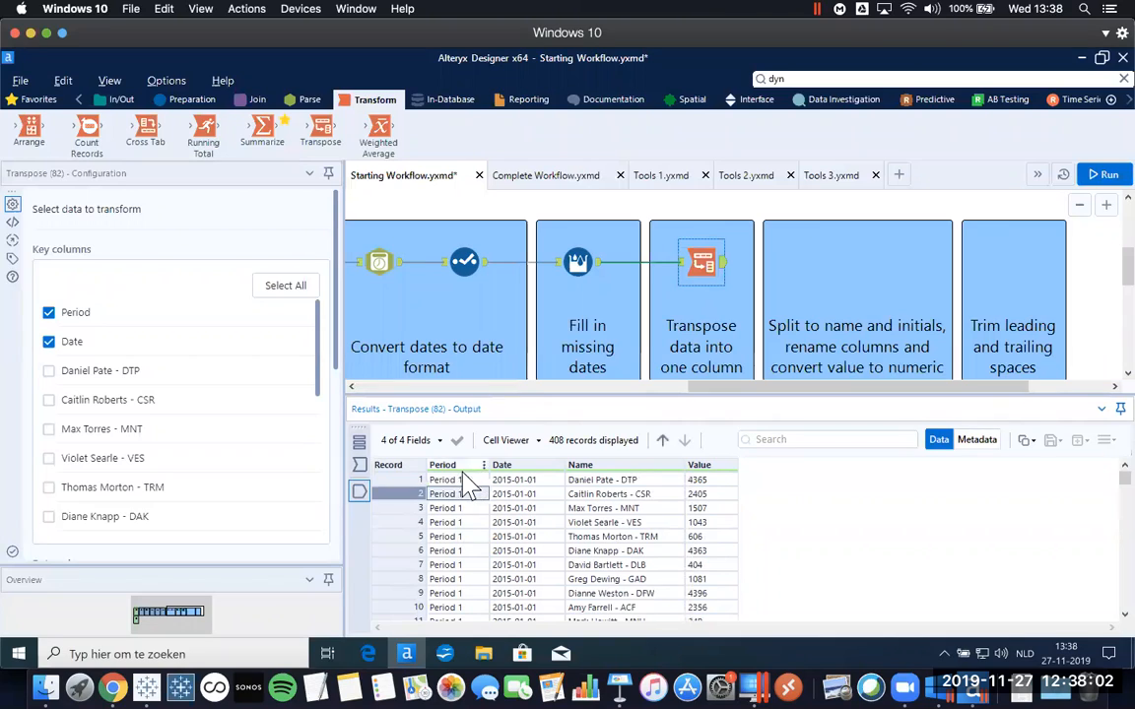
Look through the transposed records from the first one to where Period 2 begins, dismissing the USB device prompt.
left_click(409, 480)
scroll(407, 522, "down", 10)
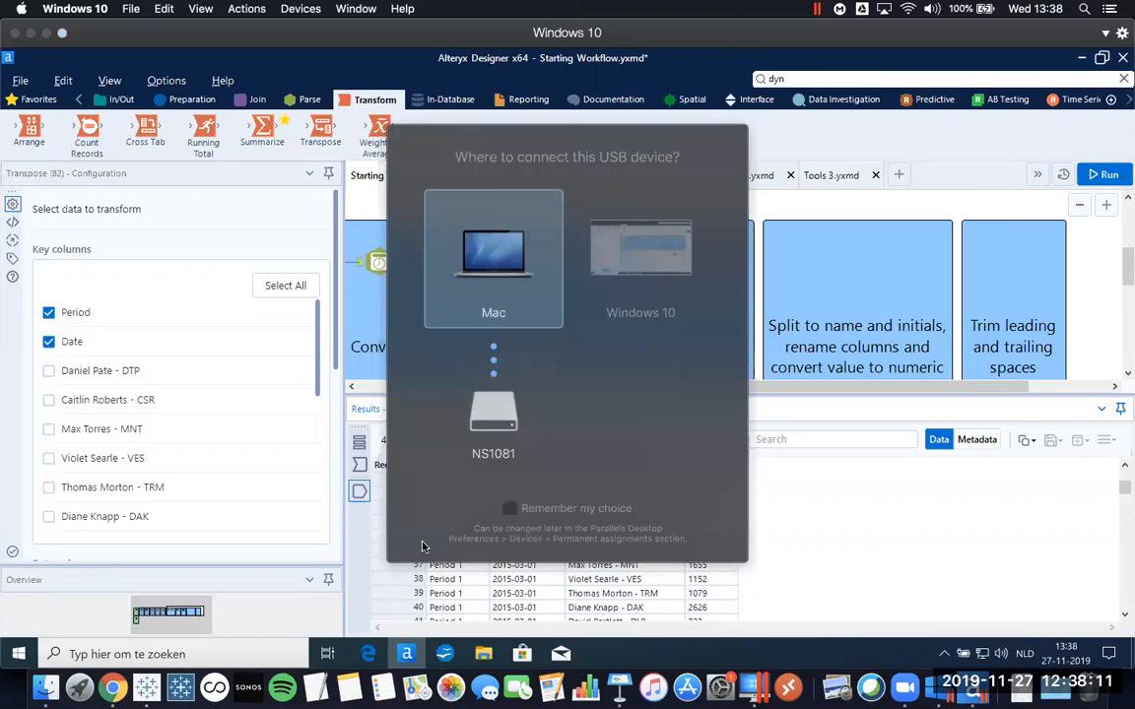
left_click(616, 313)
scroll(374, 529, "down", 6)
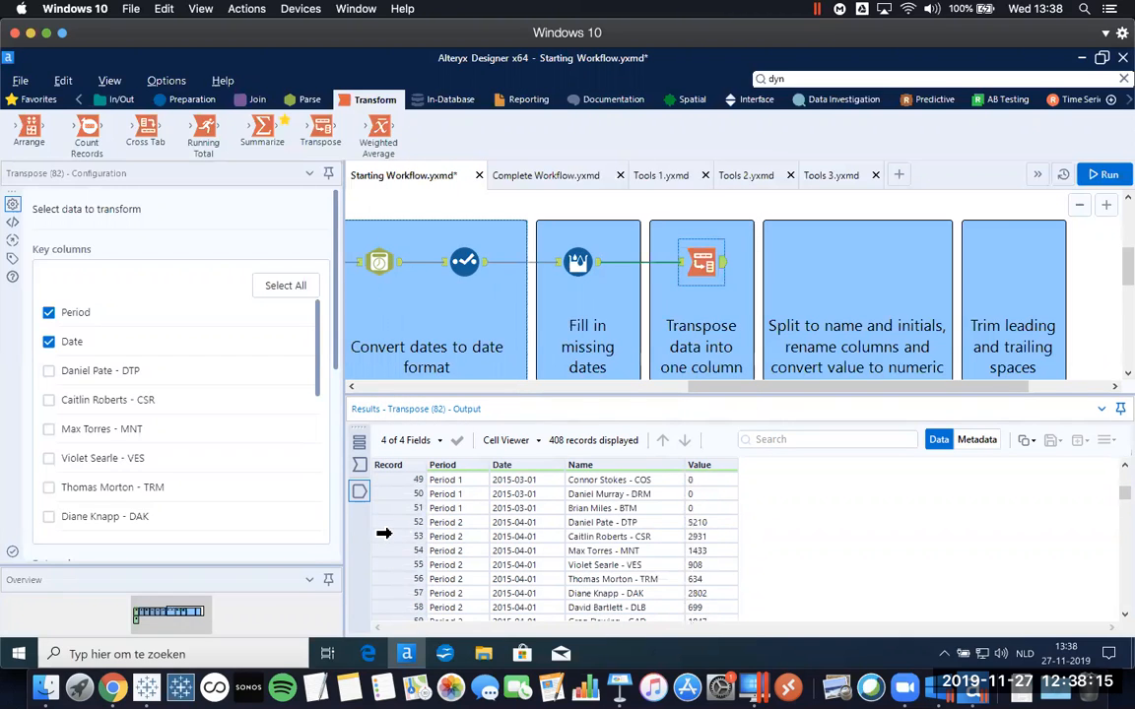
left_click(399, 522)
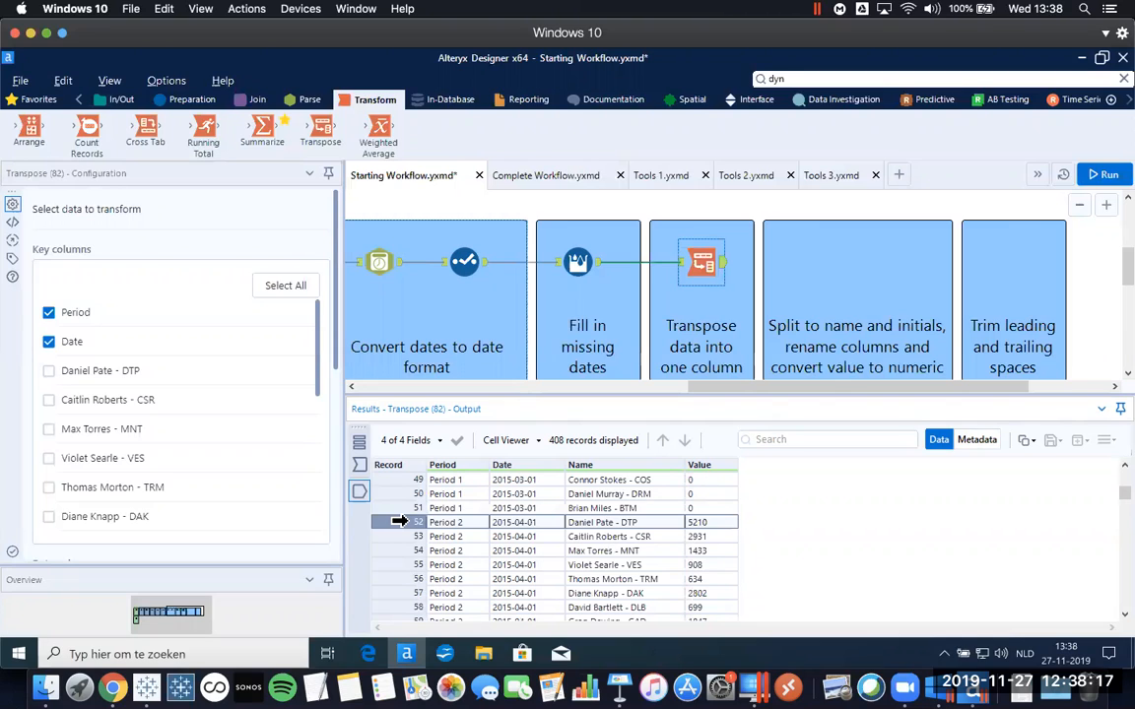
scroll(393, 532, "up", 3)
scroll(393, 532, "up", 13)
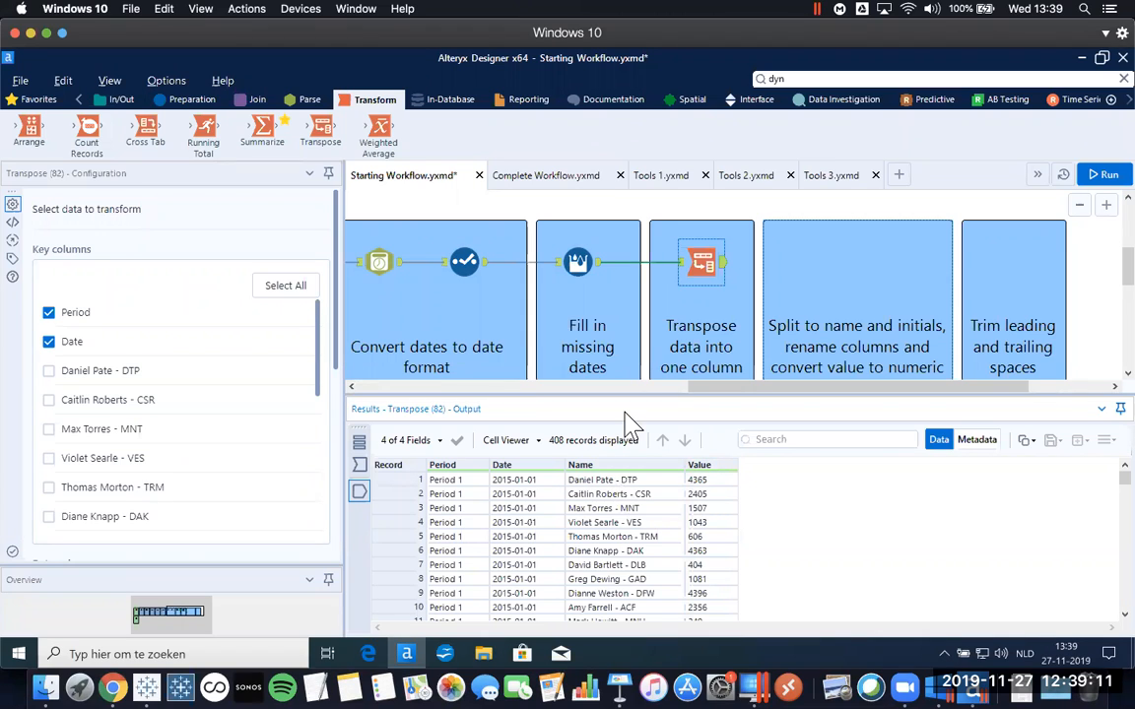
Add a Text To Columns tool in the "Split to name and initials" container, connected after the Transpose tool.
left_click(38, 101)
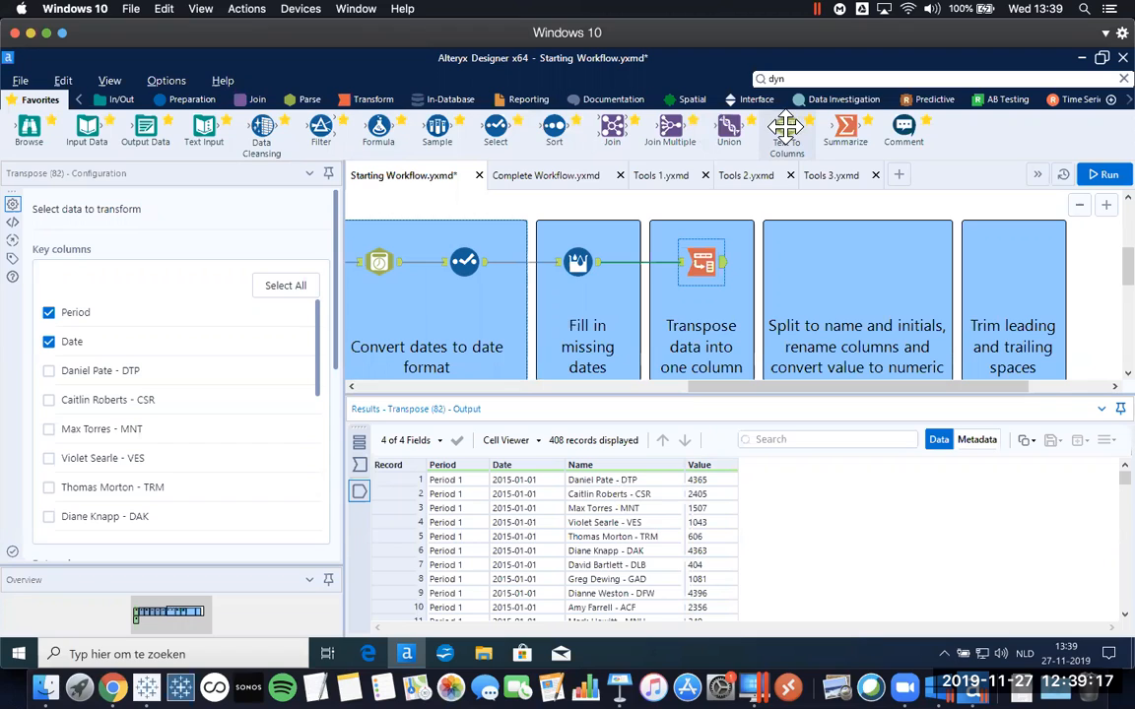
left_click(308, 101)
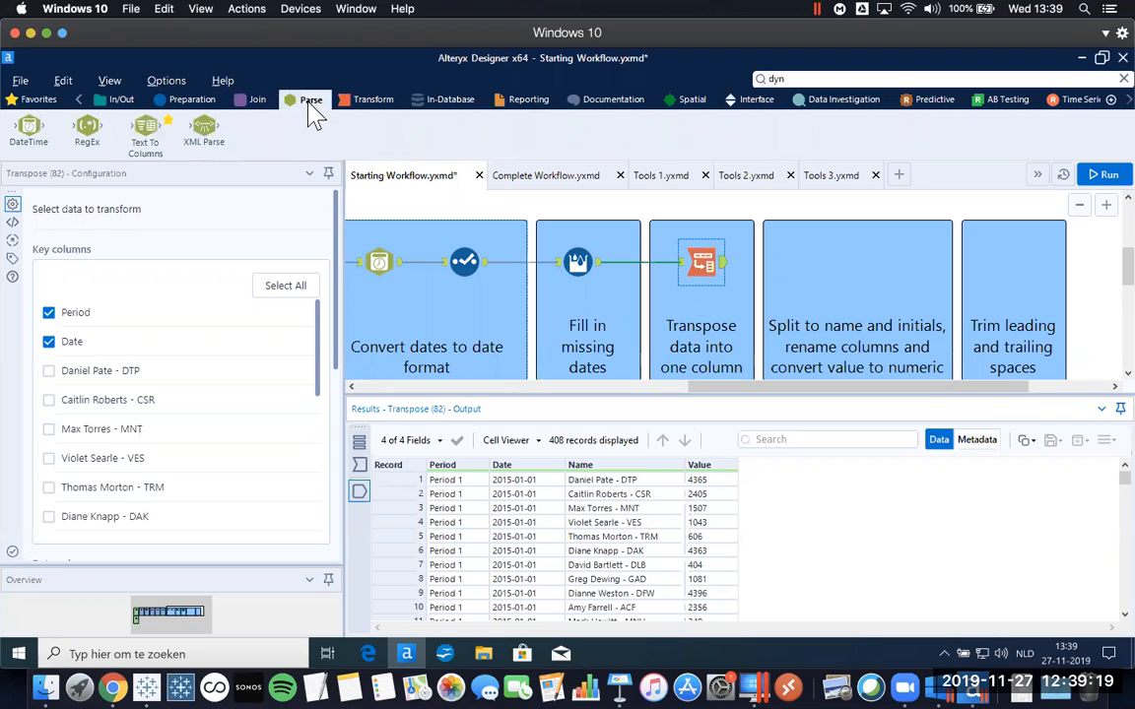
left_click(31, 100)
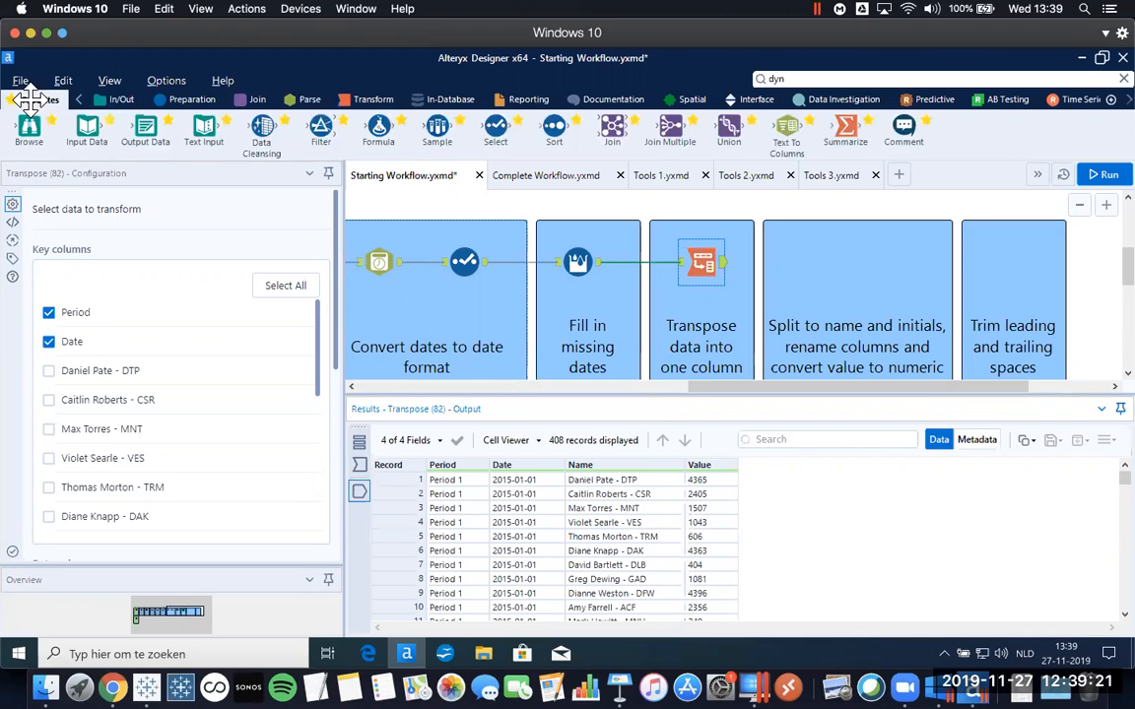
left_click_drag(787, 128, 792, 136)
left_click_drag(806, 260, 805, 260)
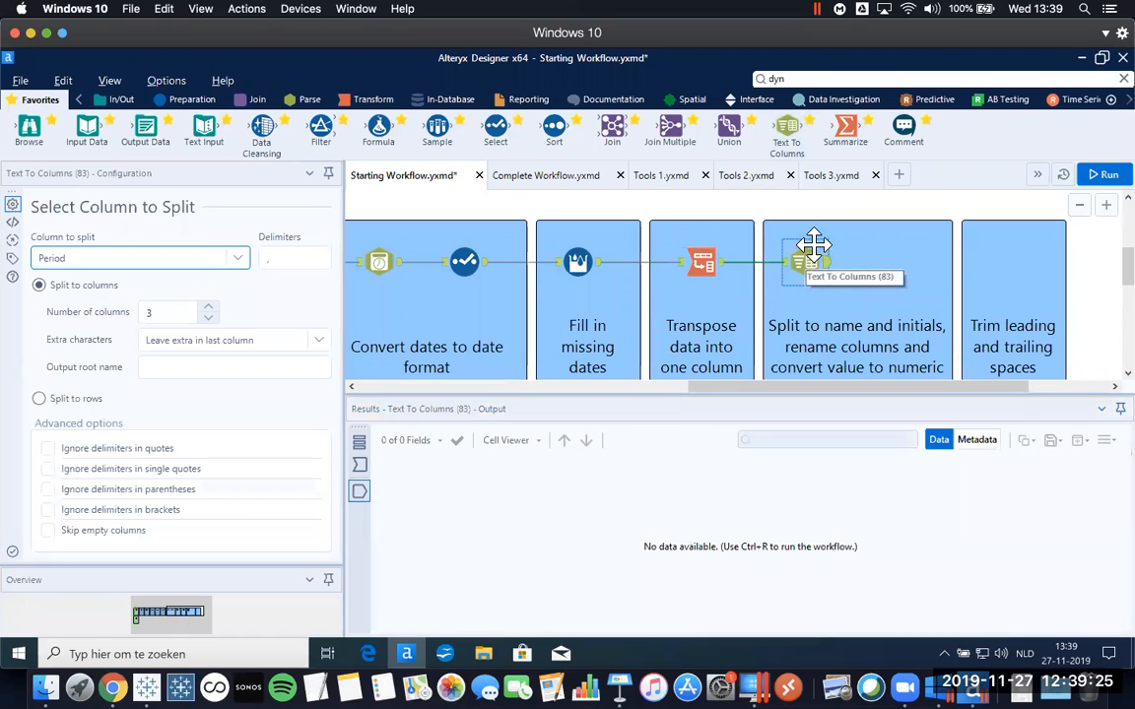
Configure the Text To Columns tool to split the Name column on the delimiter "-" into 2 columns.
left_click(242, 266)
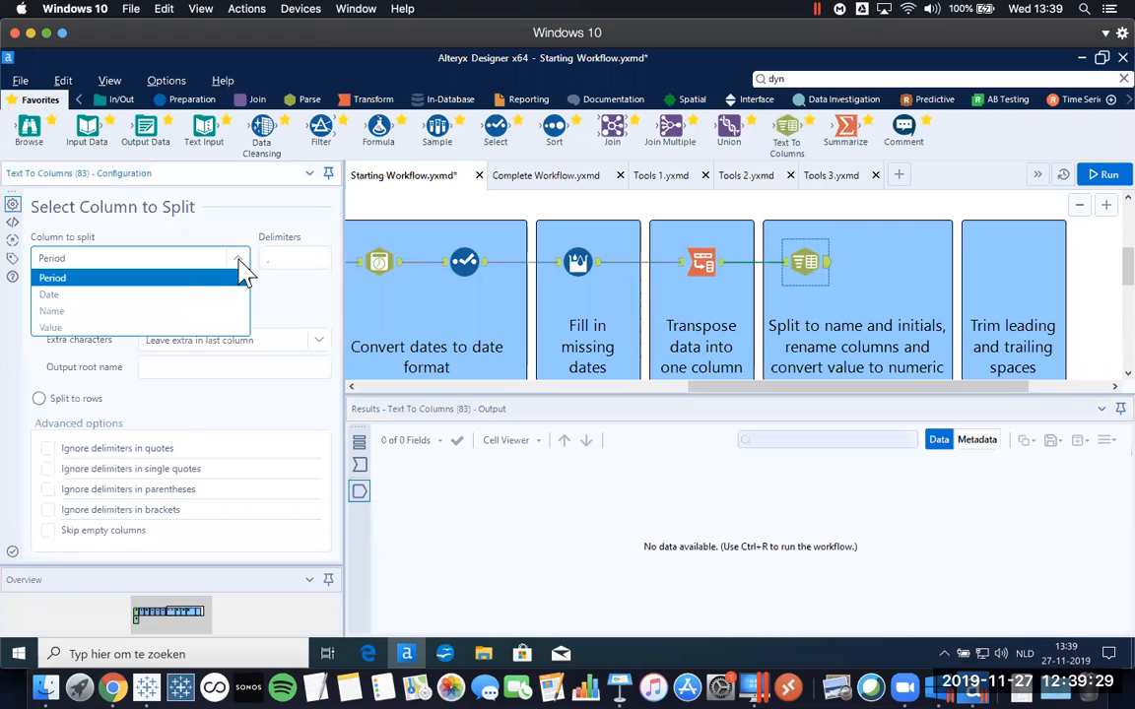
left_click(175, 311)
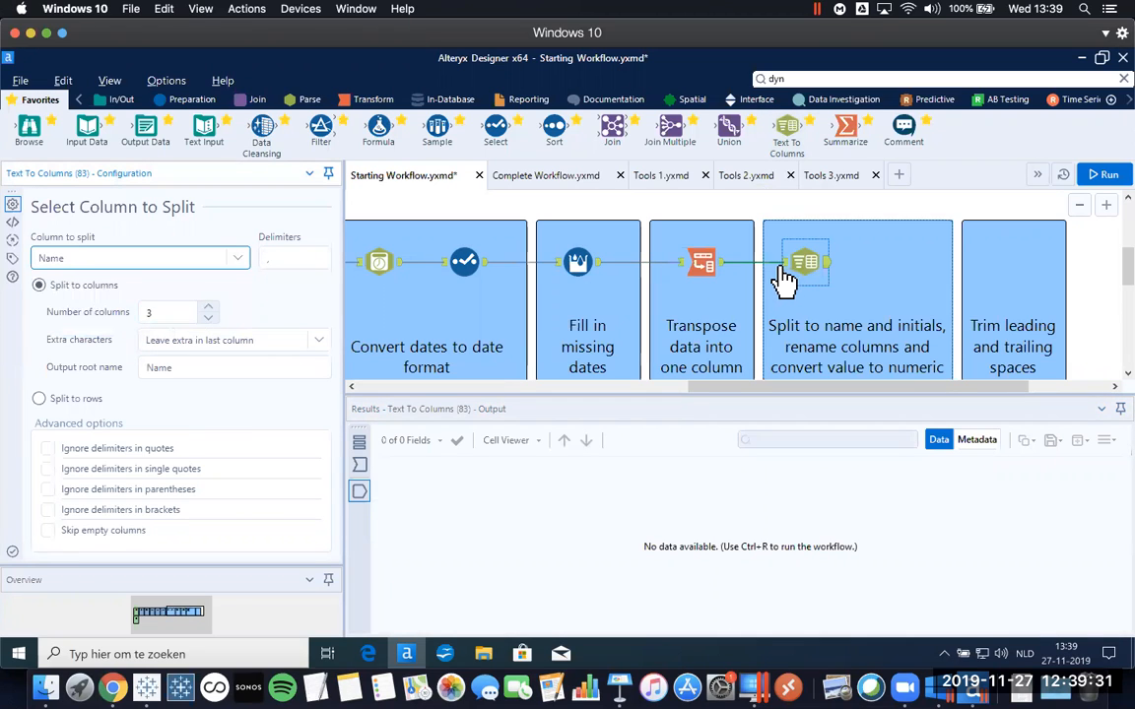
left_click(785, 264)
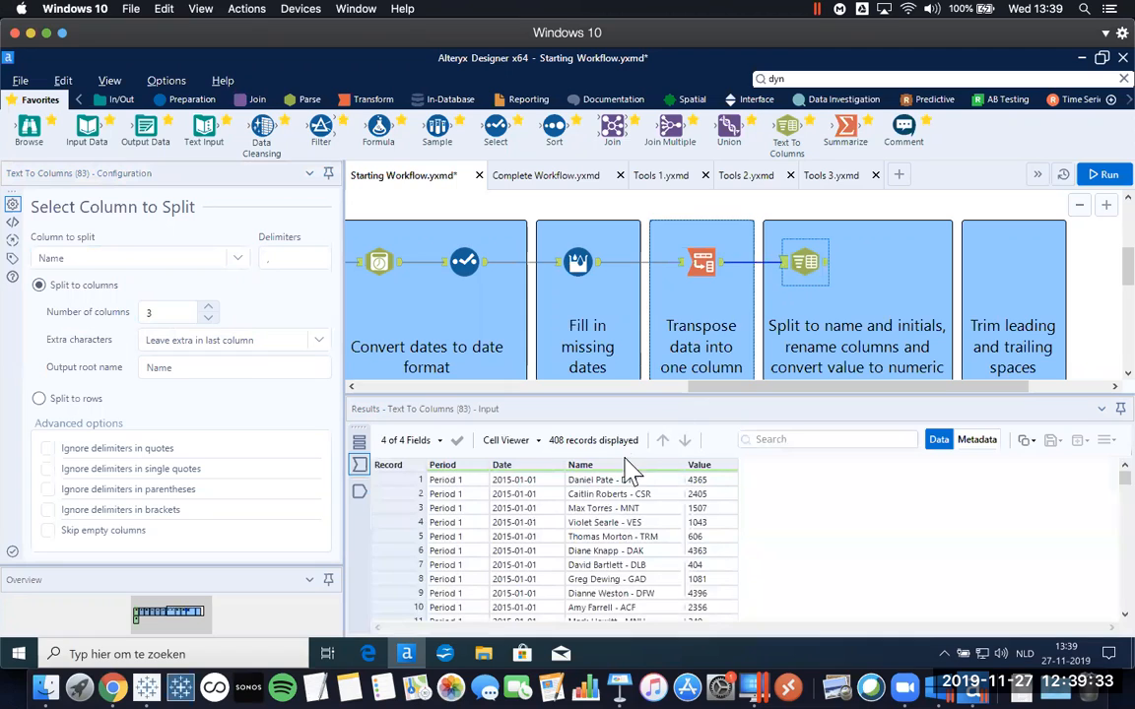
left_click(309, 255)
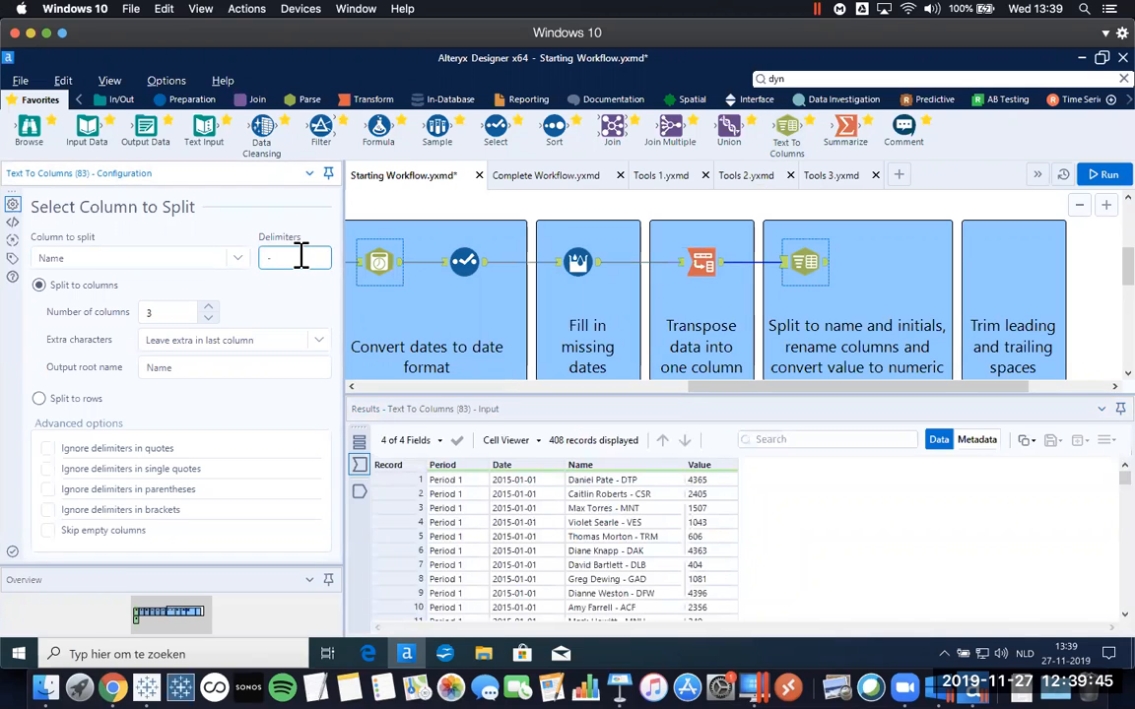
left_click(208, 317)
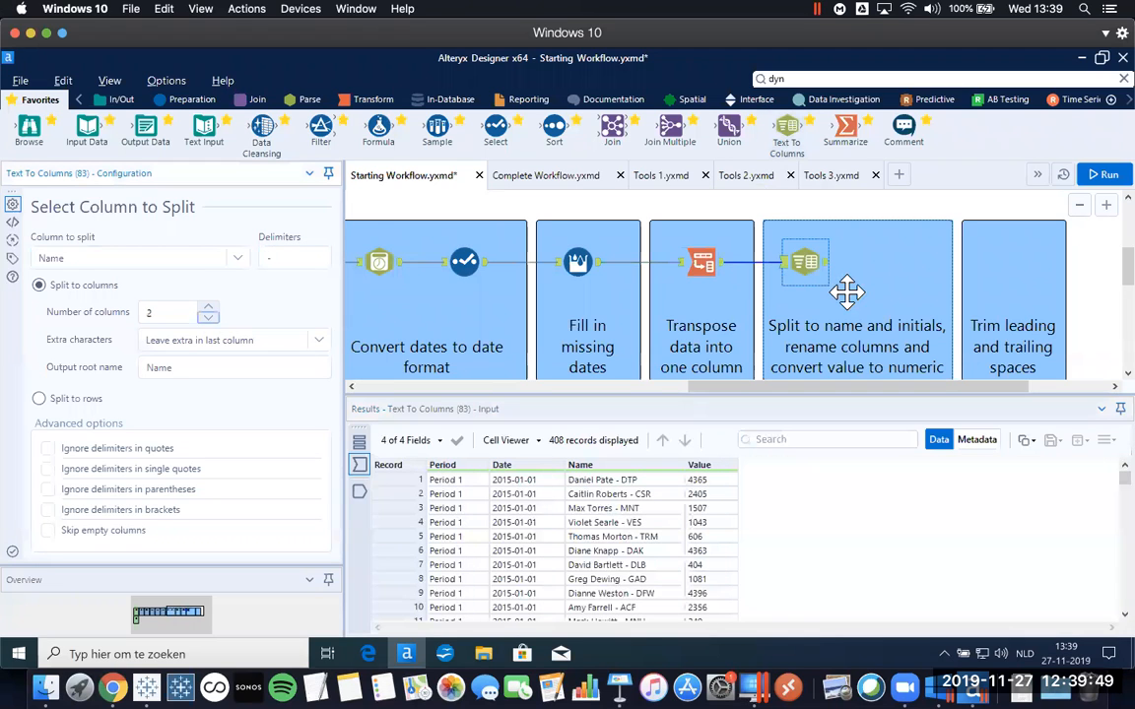
Run the workflow and examine the split name columns in the Text To Columns tool's output.
key("ctrl+r")
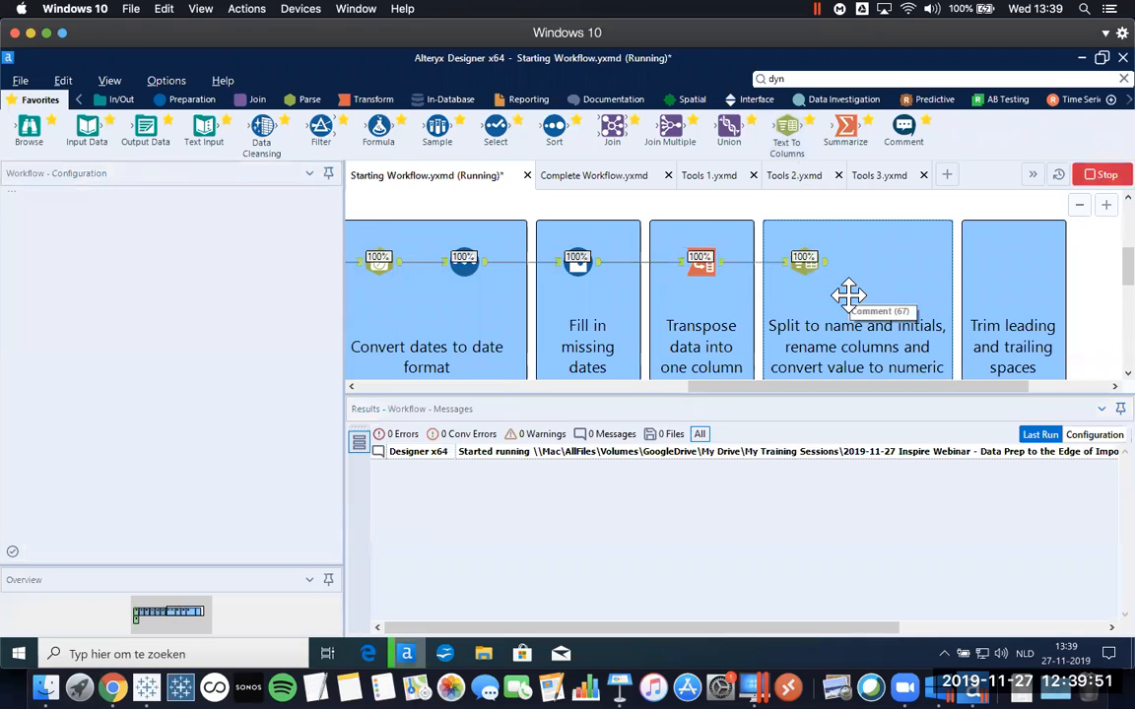
left_click(815, 264)
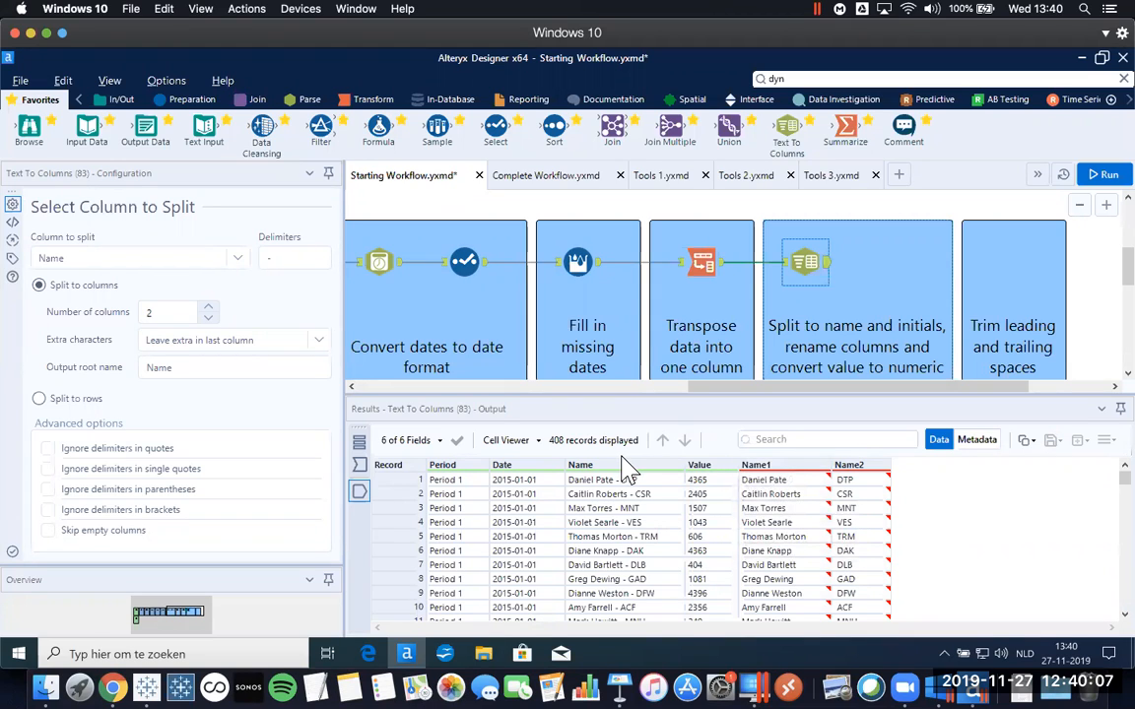
mouse_move(809, 492)
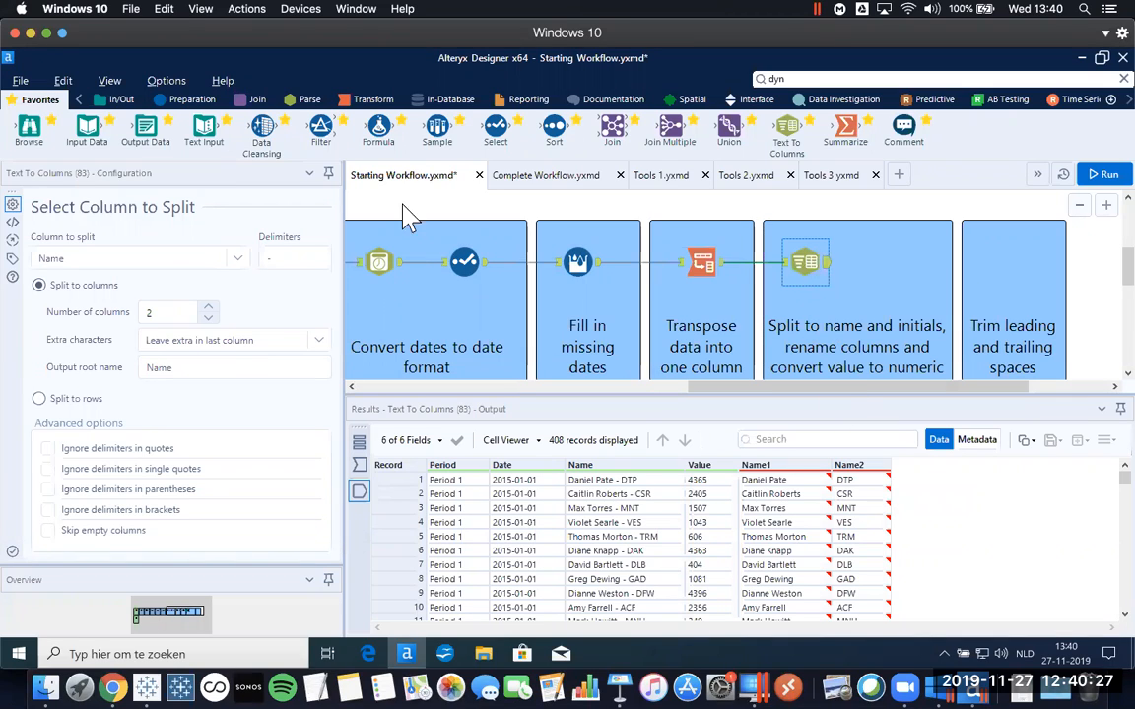
Try adding a space before the hyphen in the Text To Columns delimiter and rerun the workflow.
left_click(268, 257)
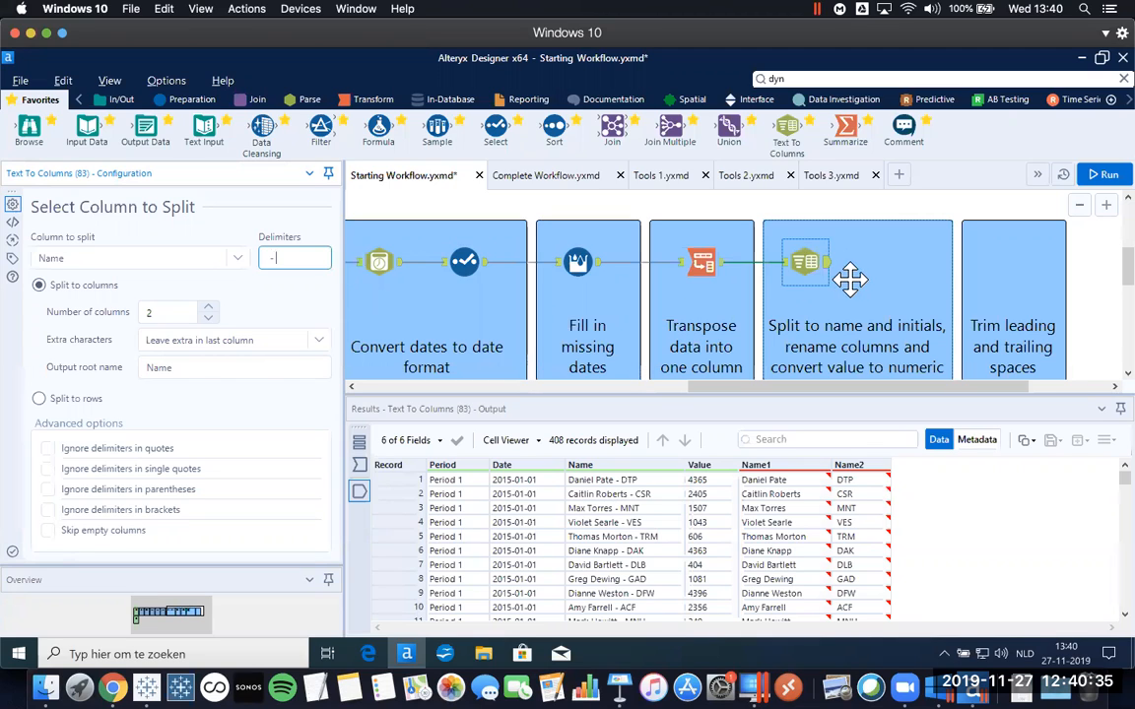
key("ctrl+s")
key("ctrl+r")
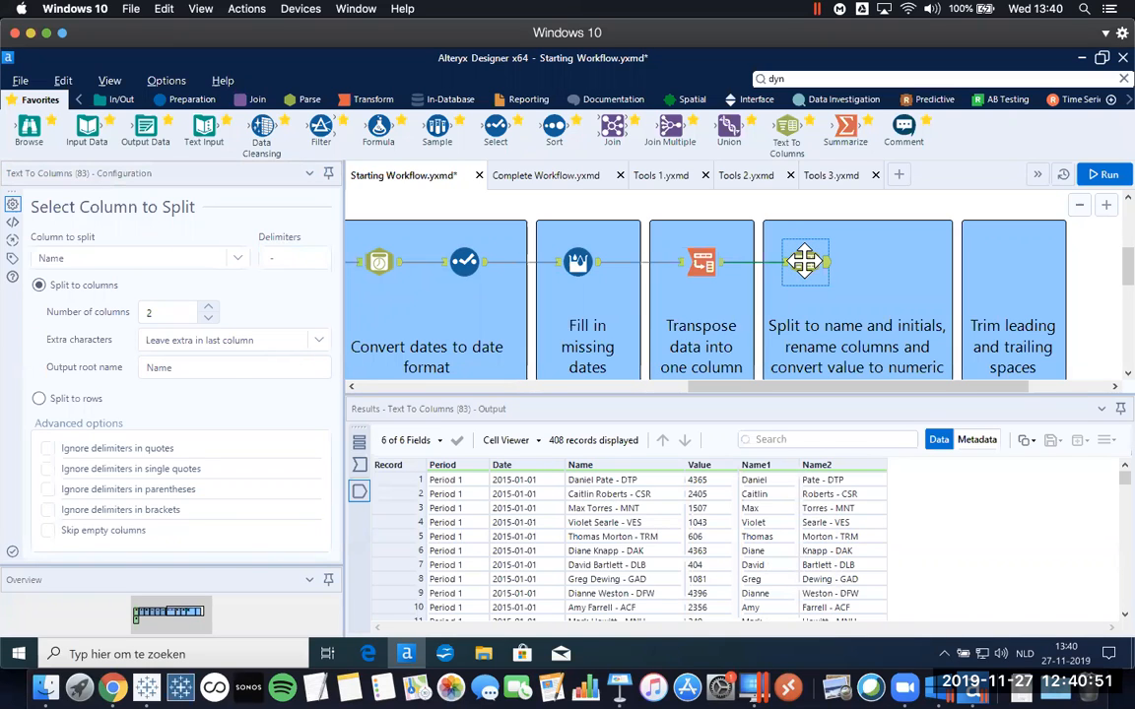
Remove the space from the delimiter so it is only "-", rerun the workflow and view the Text To Columns output.
left_click(269, 259)
key("BackSpace")
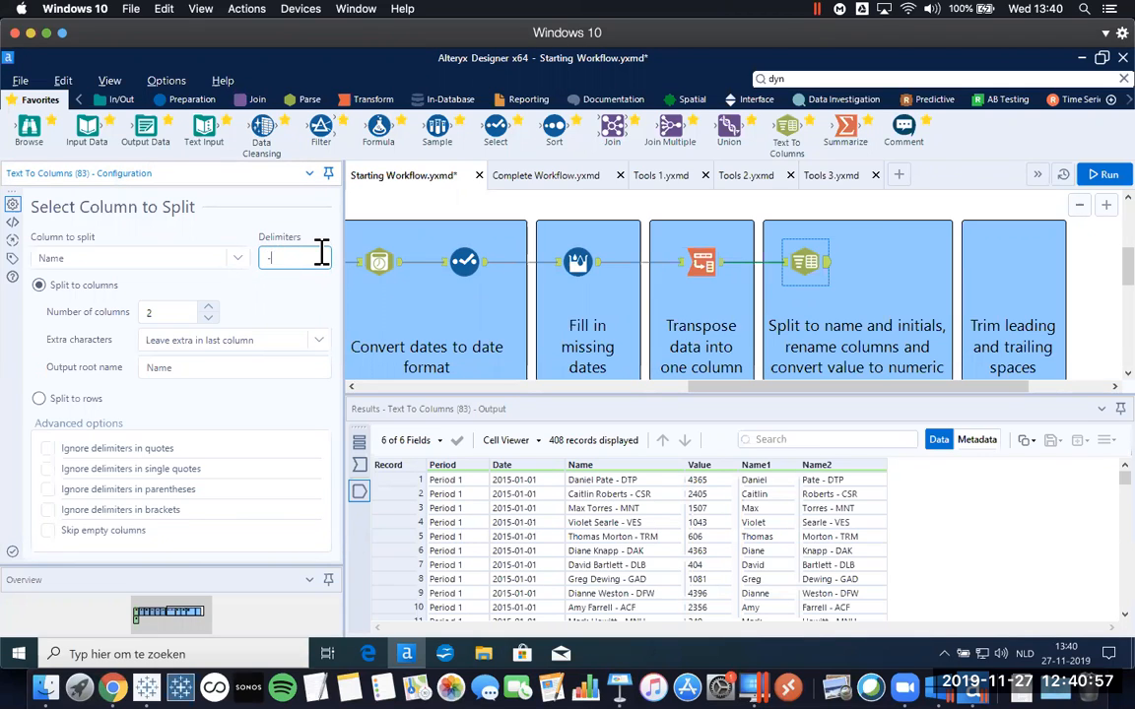
key("ctrl+r")
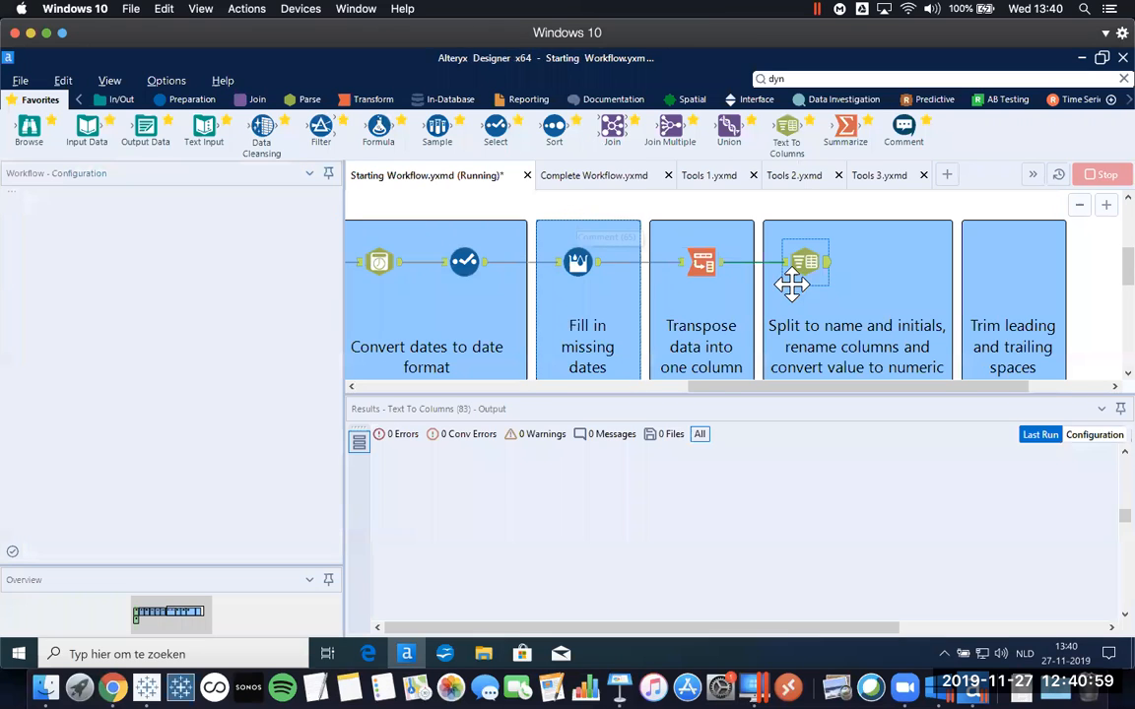
left_click(816, 262)
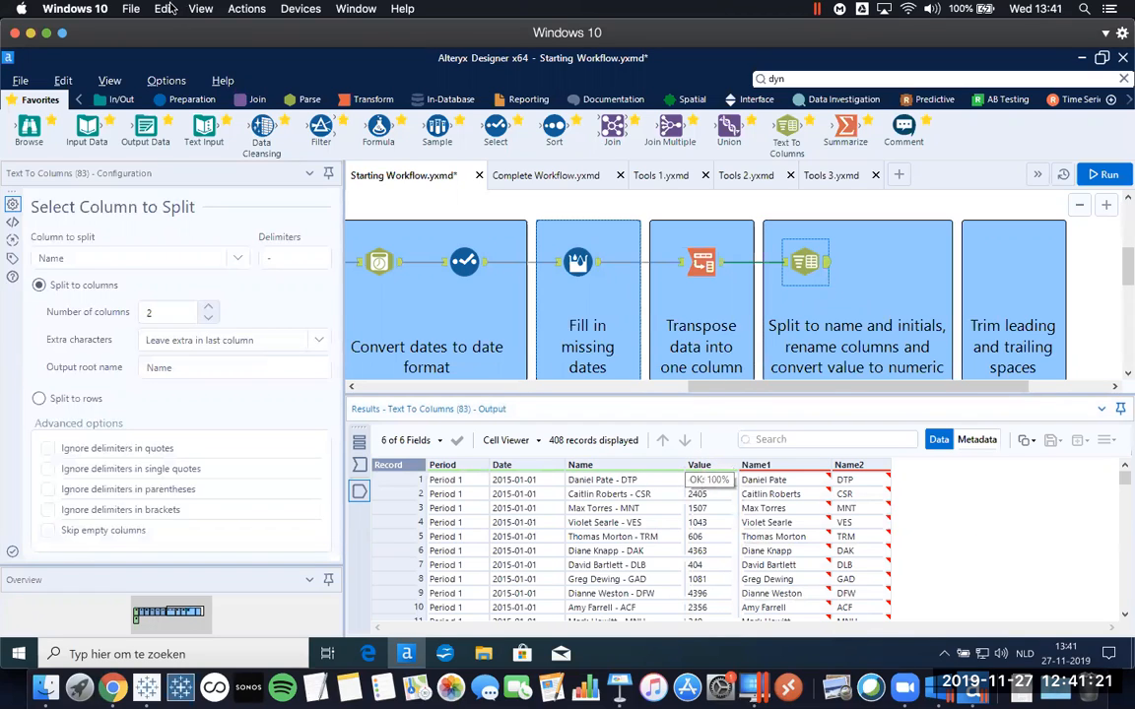
Add a Select tool after the Text To Columns tool in the same container and deselect the Date field.
left_click_drag(499, 135, 899, 261)
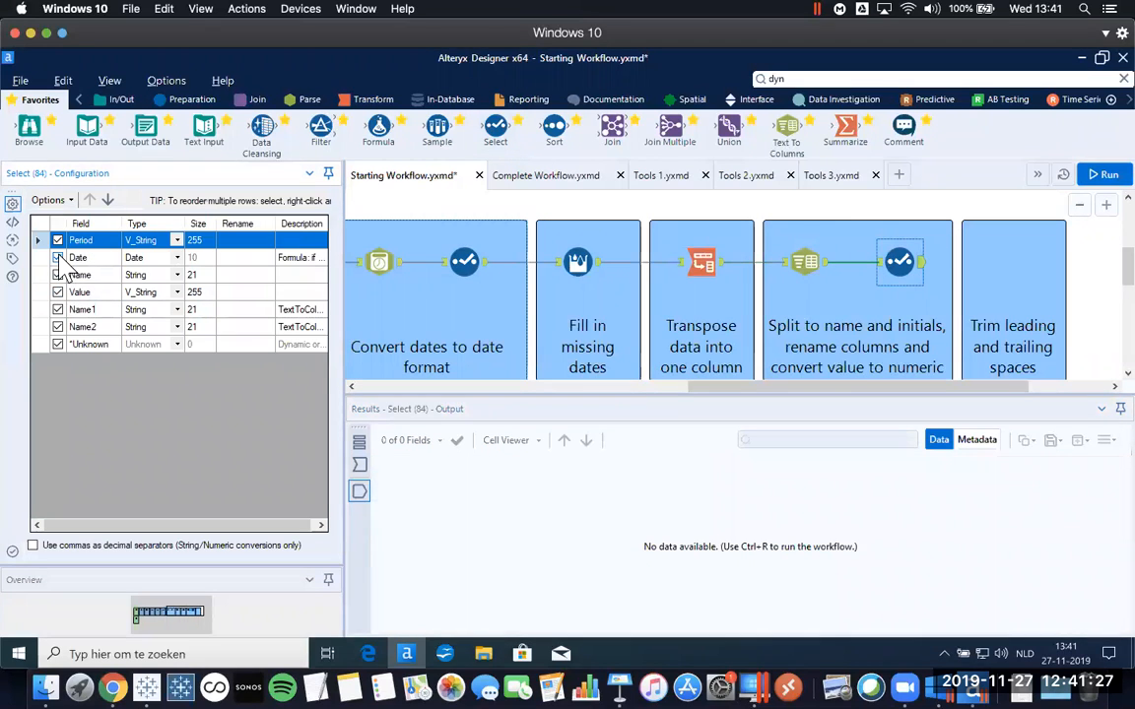
left_click(57, 257)
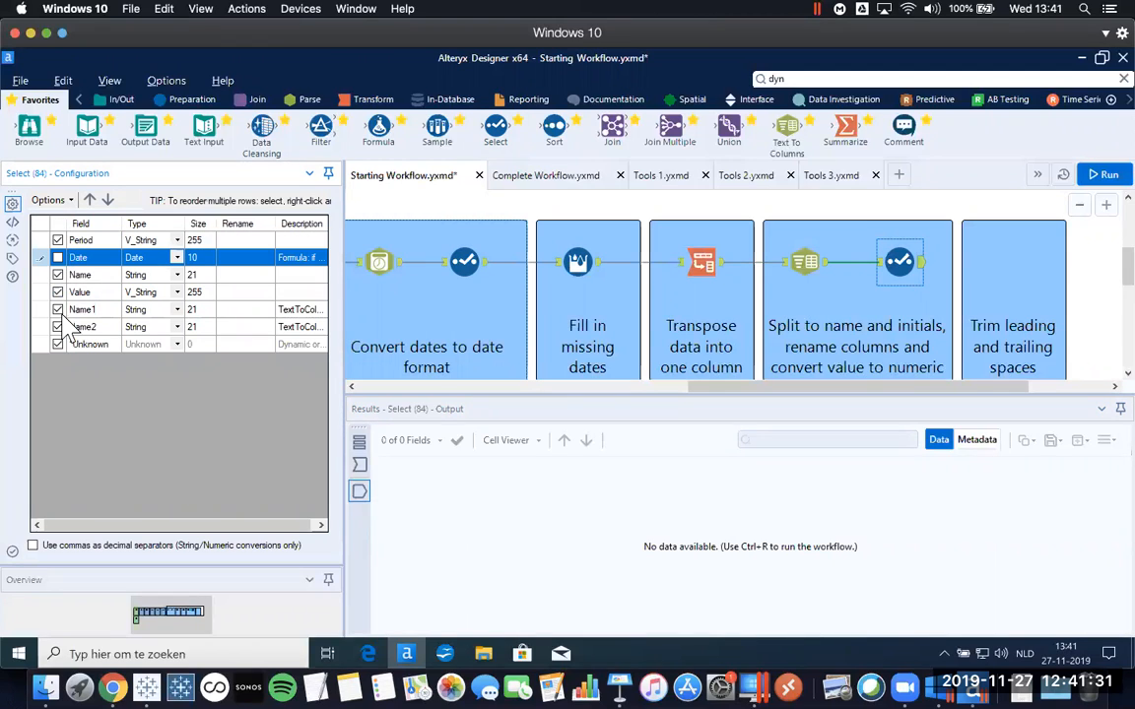
Rename the Name1 field to Name and the Name2 field to Dealer Code in the Select tool.
left_click(229, 309)
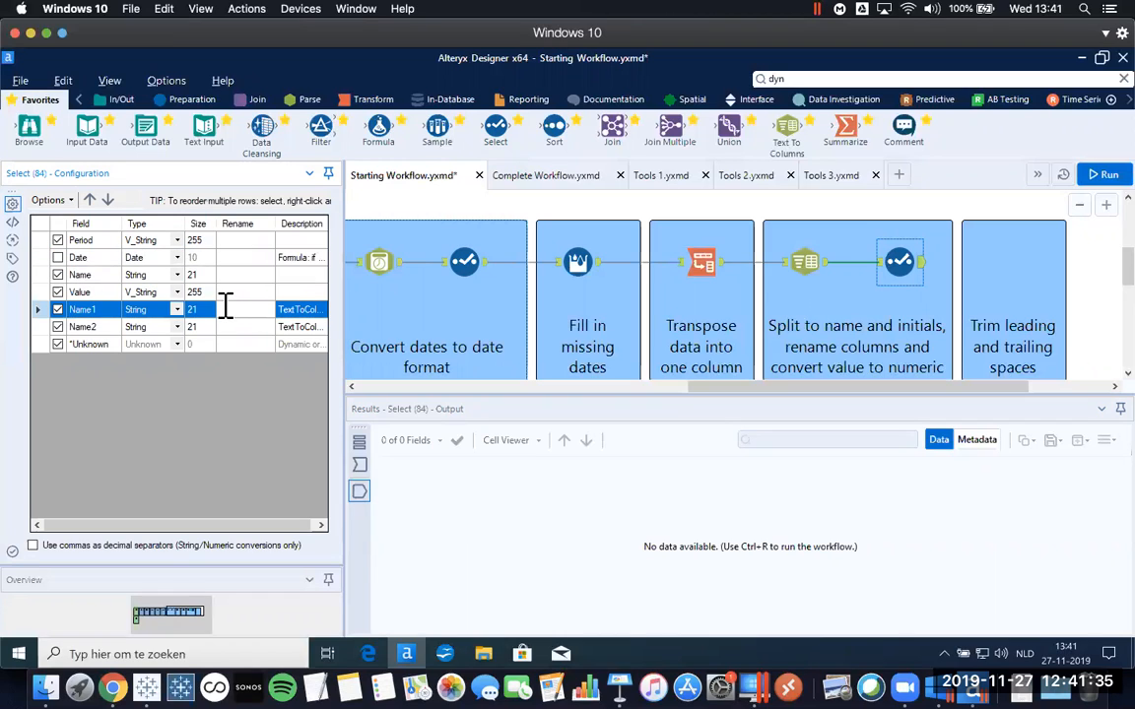
type("Name")
left_click(241, 327)
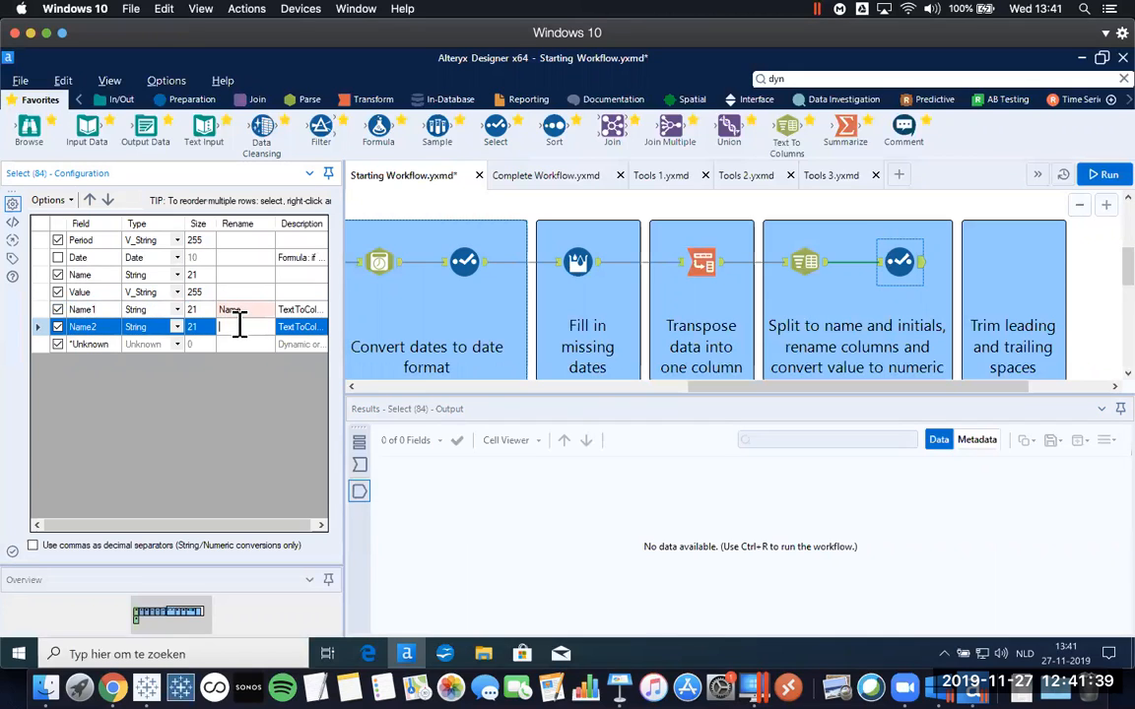
type("Deal")
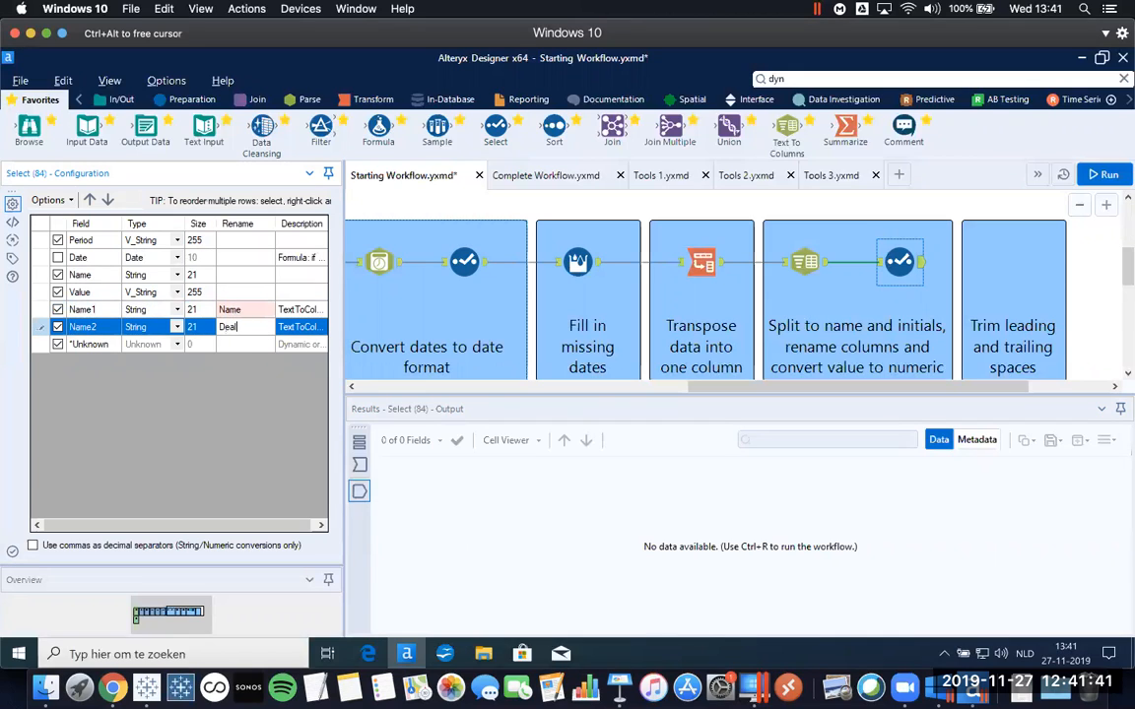
type("er Code")
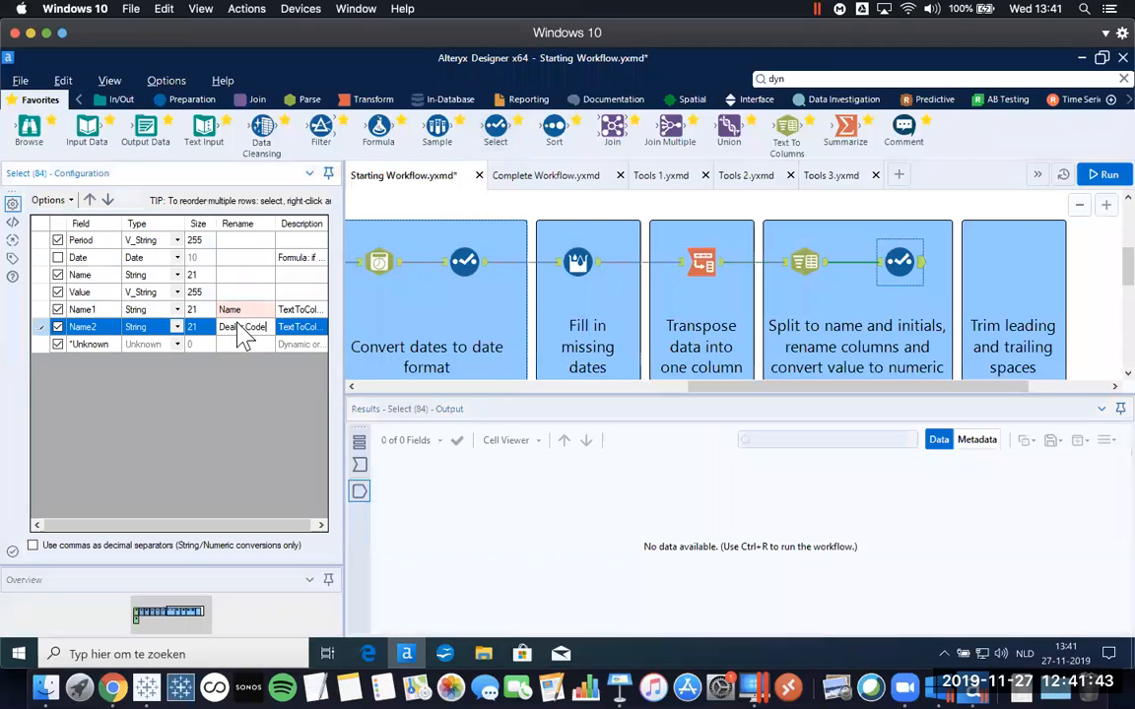
Move the Value field below Name2 in the Select tool and change its data type to Double.
left_click(83, 310)
left_click(83, 326)
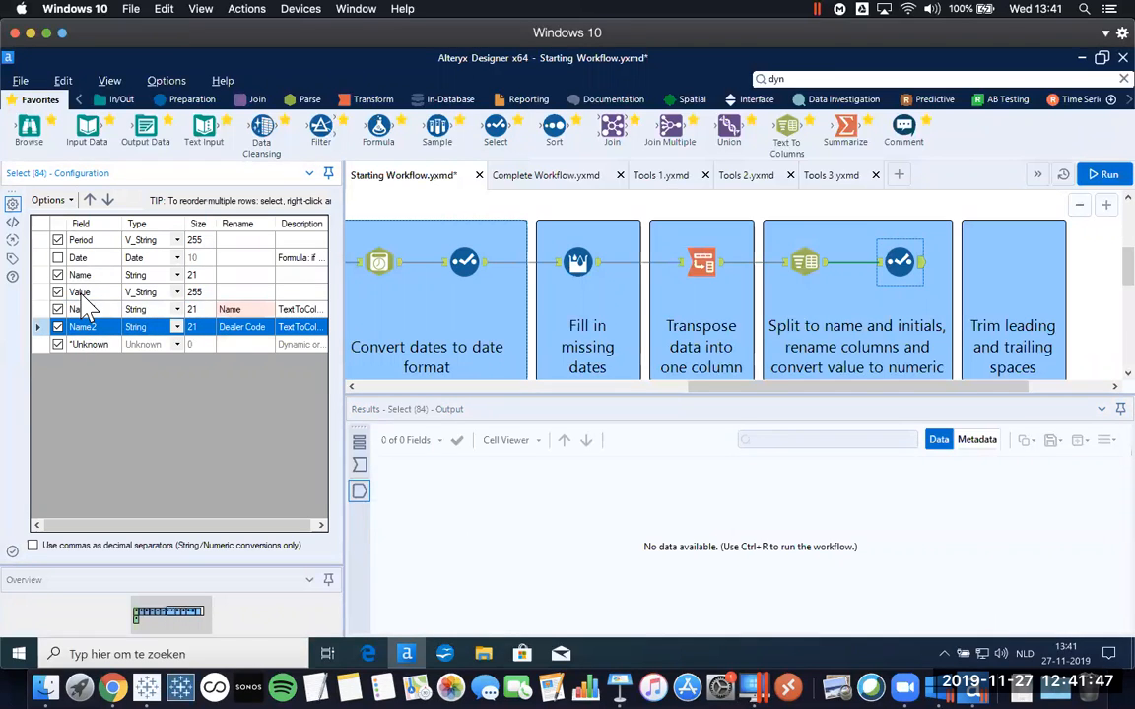
left_click(81, 293)
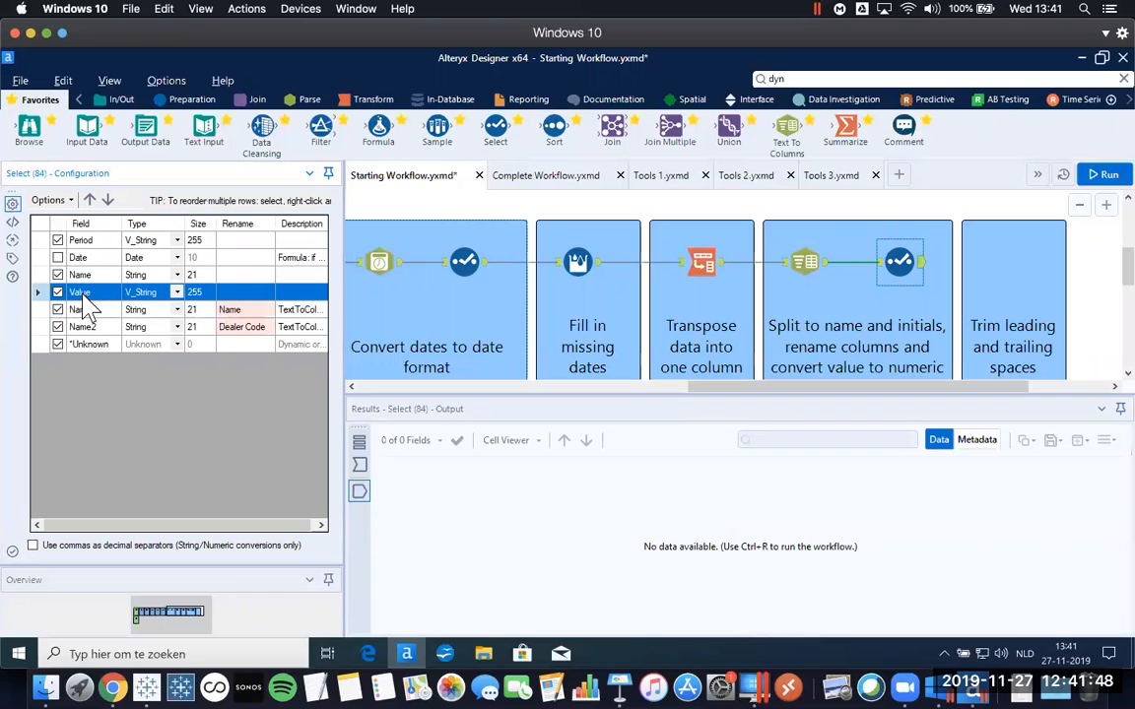
left_click(108, 200)
left_click(108, 200)
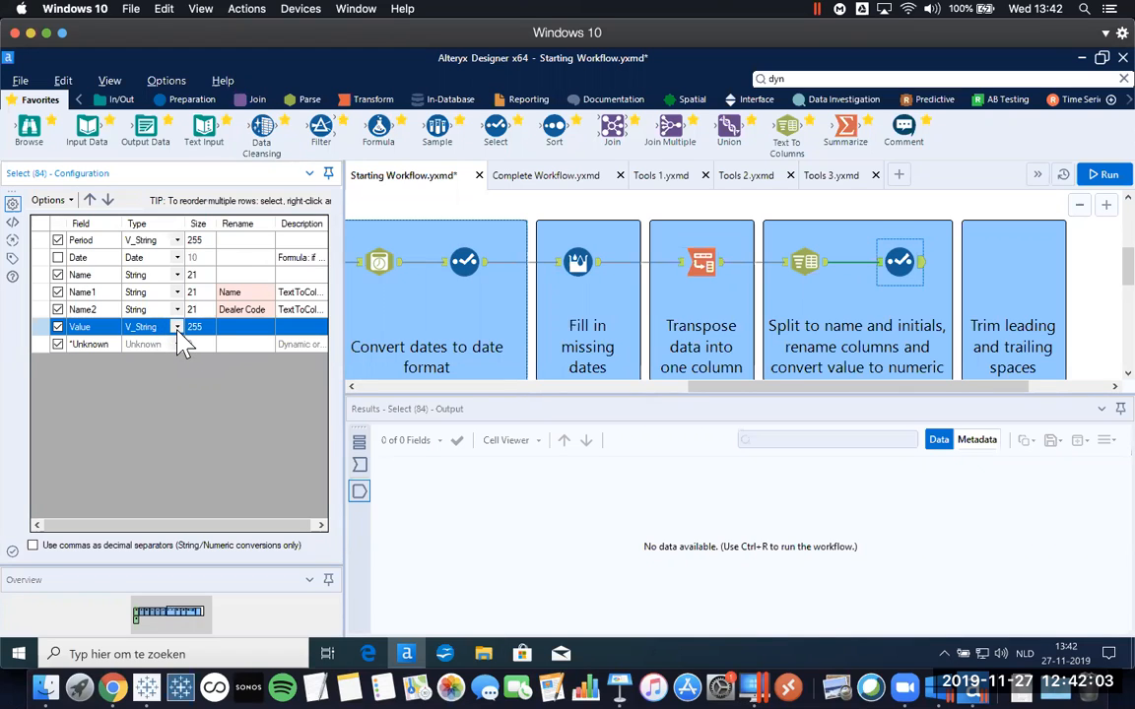
left_click(178, 327)
left_click(161, 420)
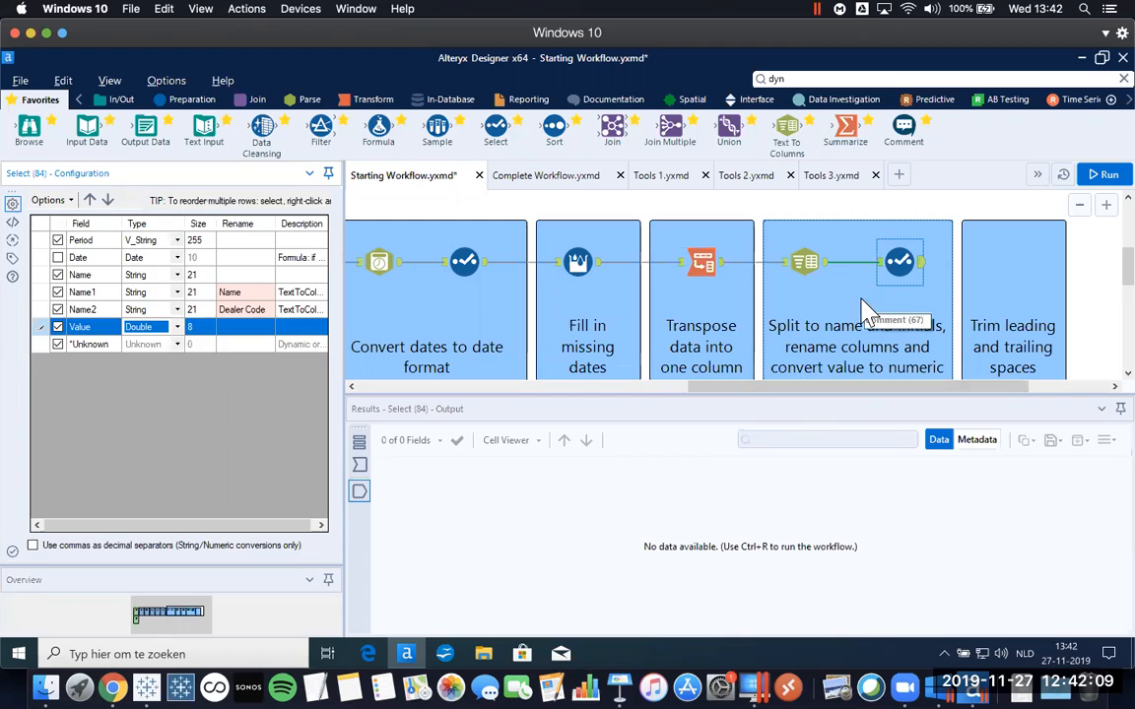
Keep the Date field and deselect the original Name field in the Select tool, rerun the workflow and check the output data and metadata.
key("ctrl+r")
left_click(899, 261)
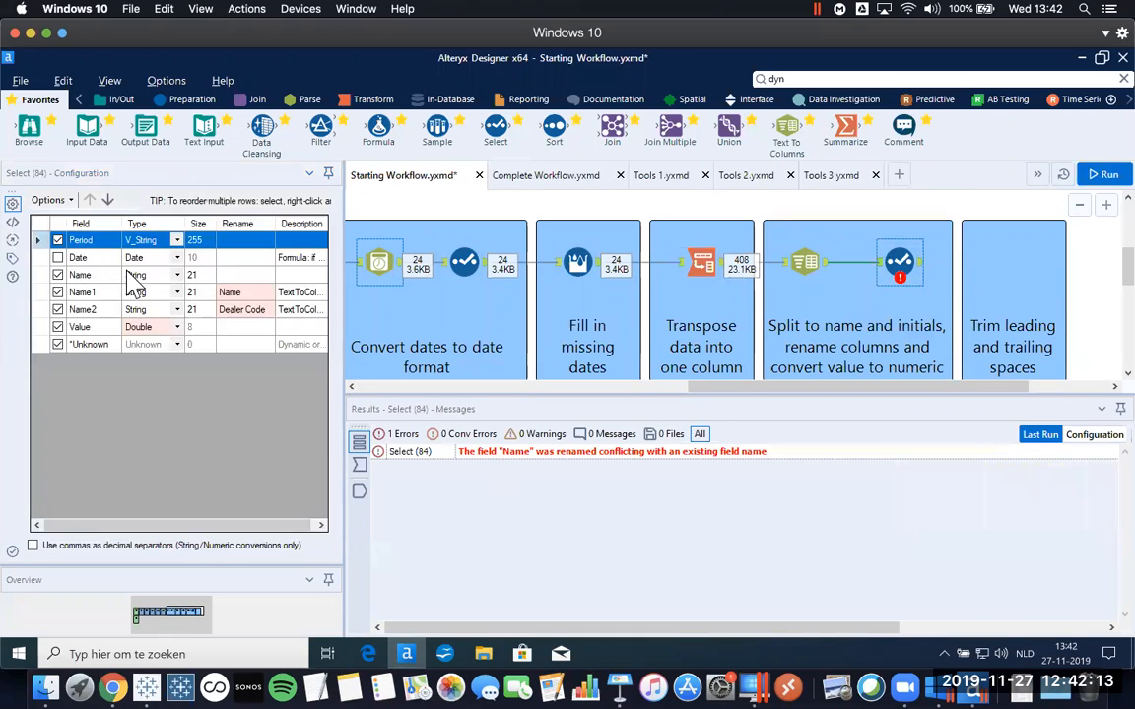
left_click(57, 257)
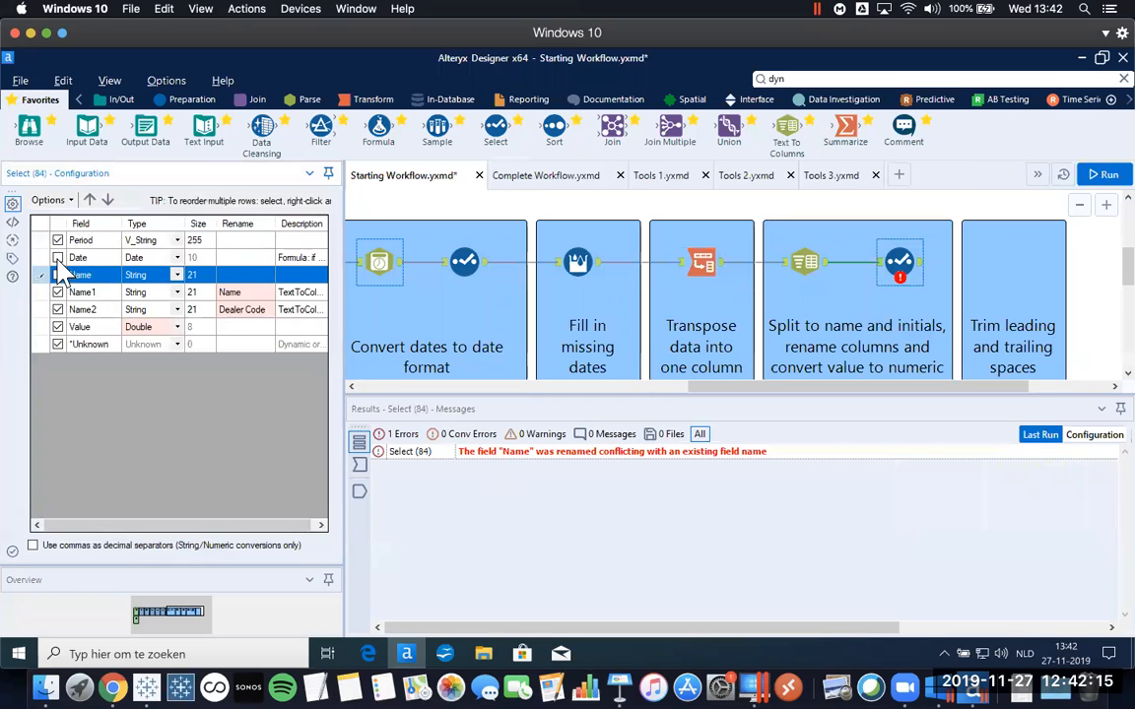
key("ctrl+r")
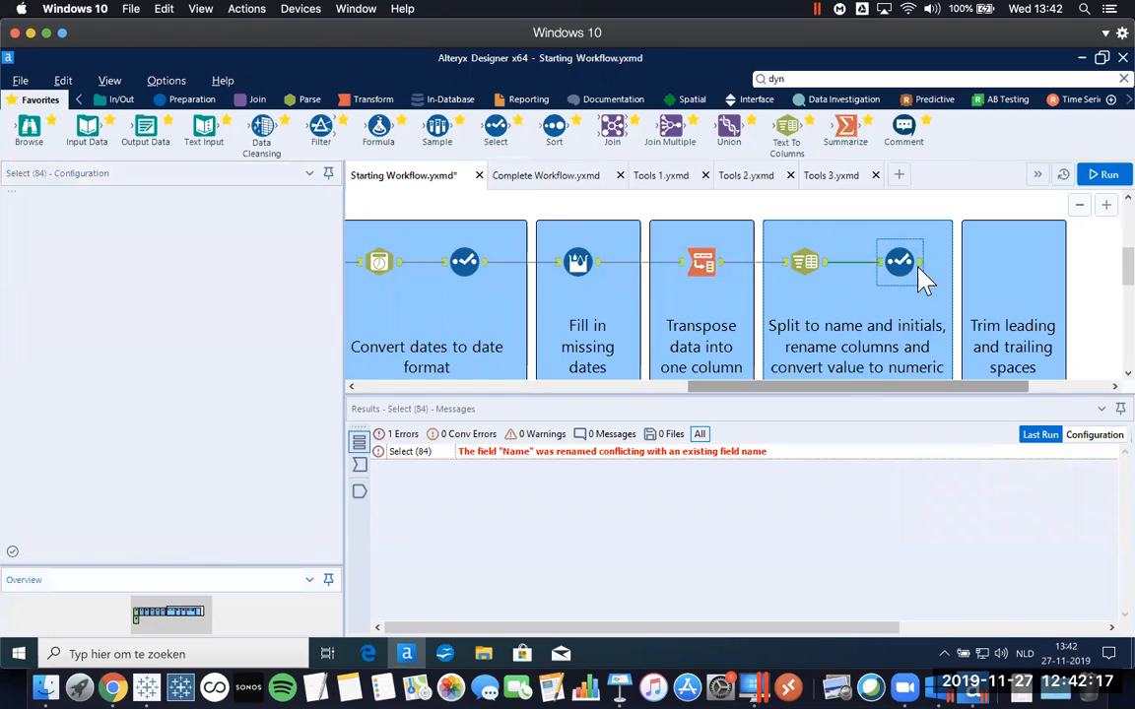
left_click(914, 260)
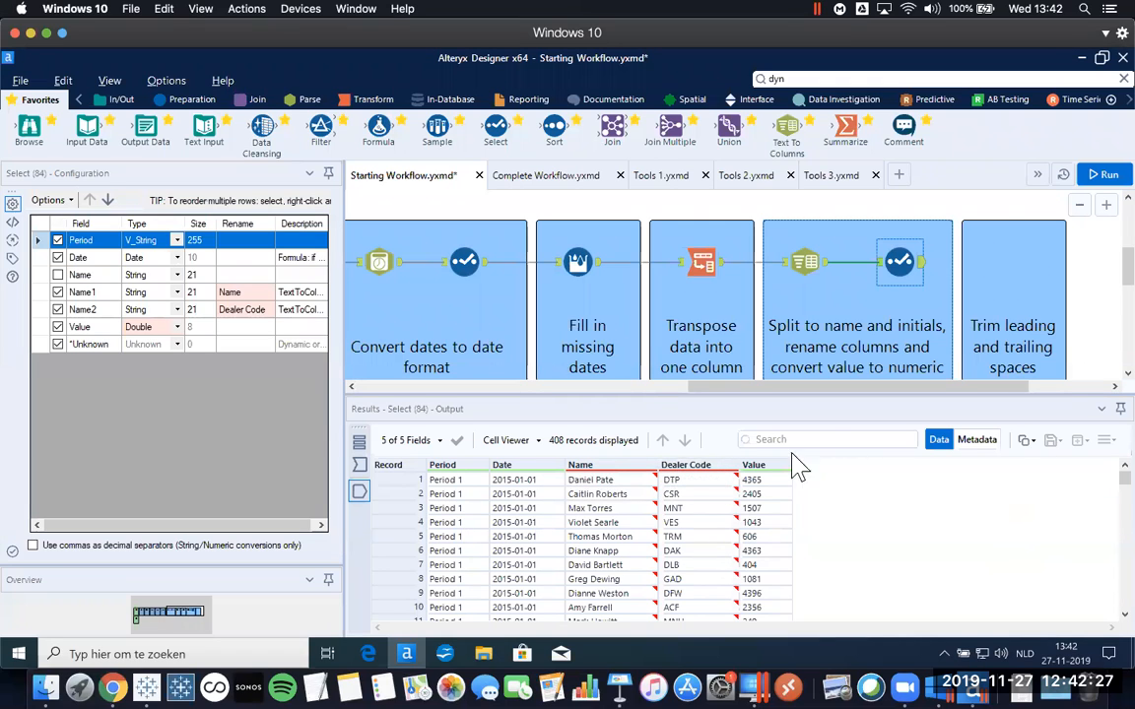
left_click(990, 440)
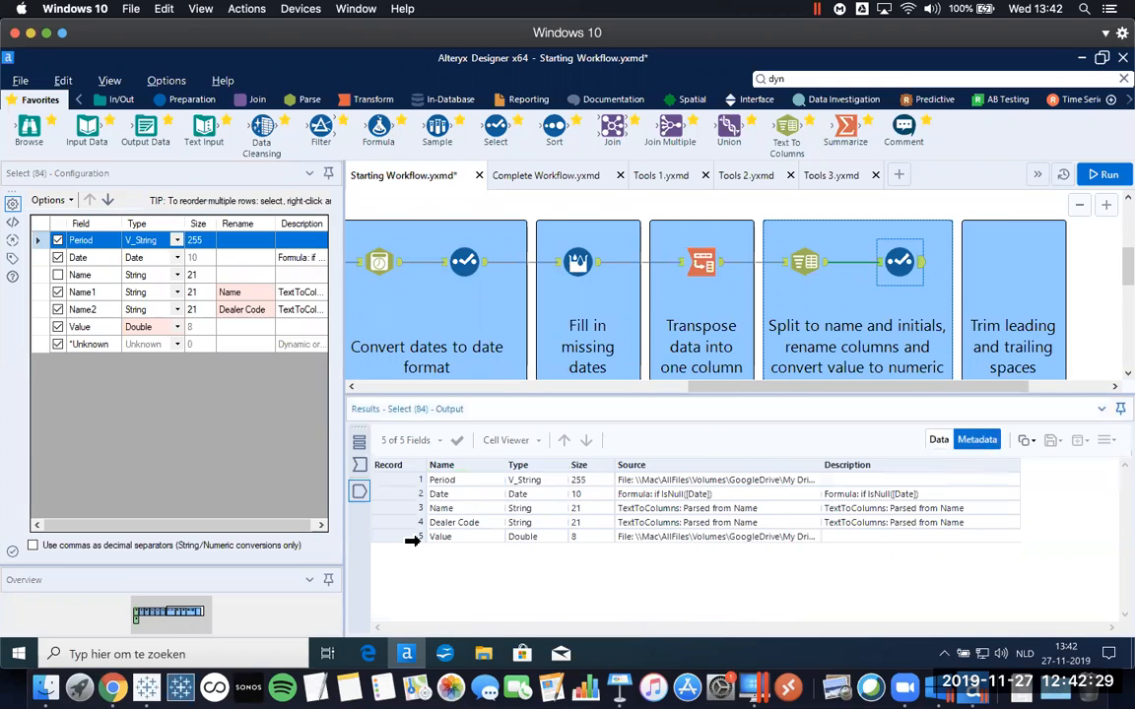
left_click(941, 440)
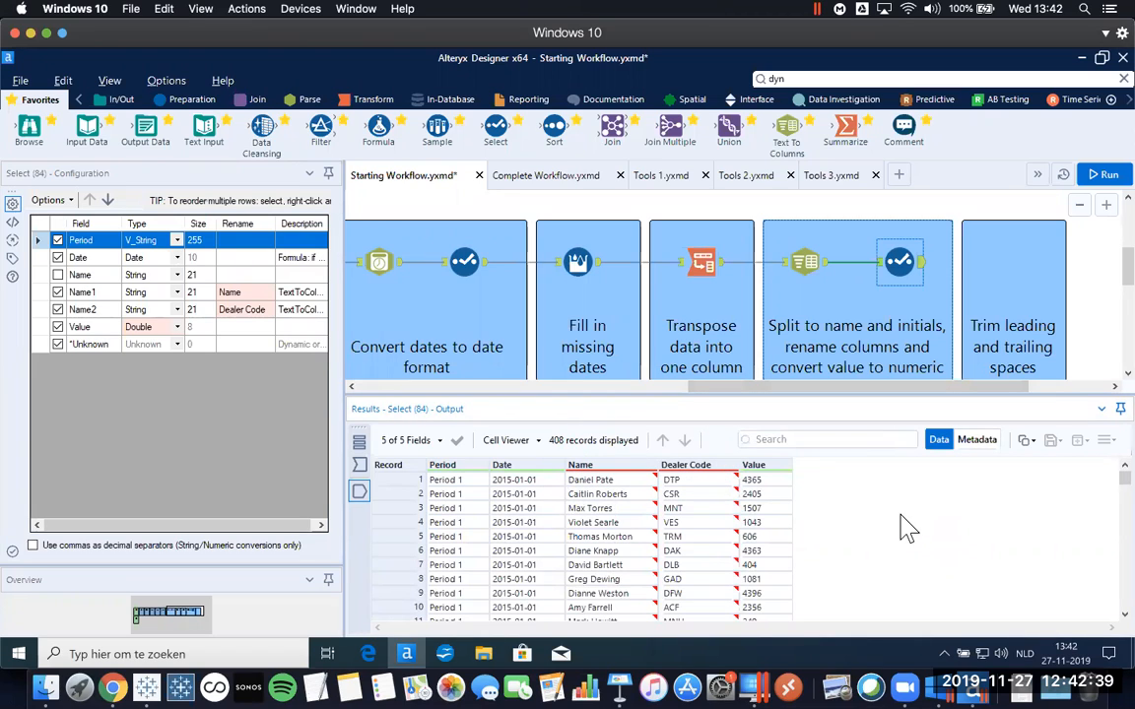
Add a Data Cleansing tool to the trim spaces container after the Select tool and limit it to the Name and Dealer Code fields.
left_click_drag(261, 123, 1007, 268)
left_click_drag(1009, 264, 1005, 262)
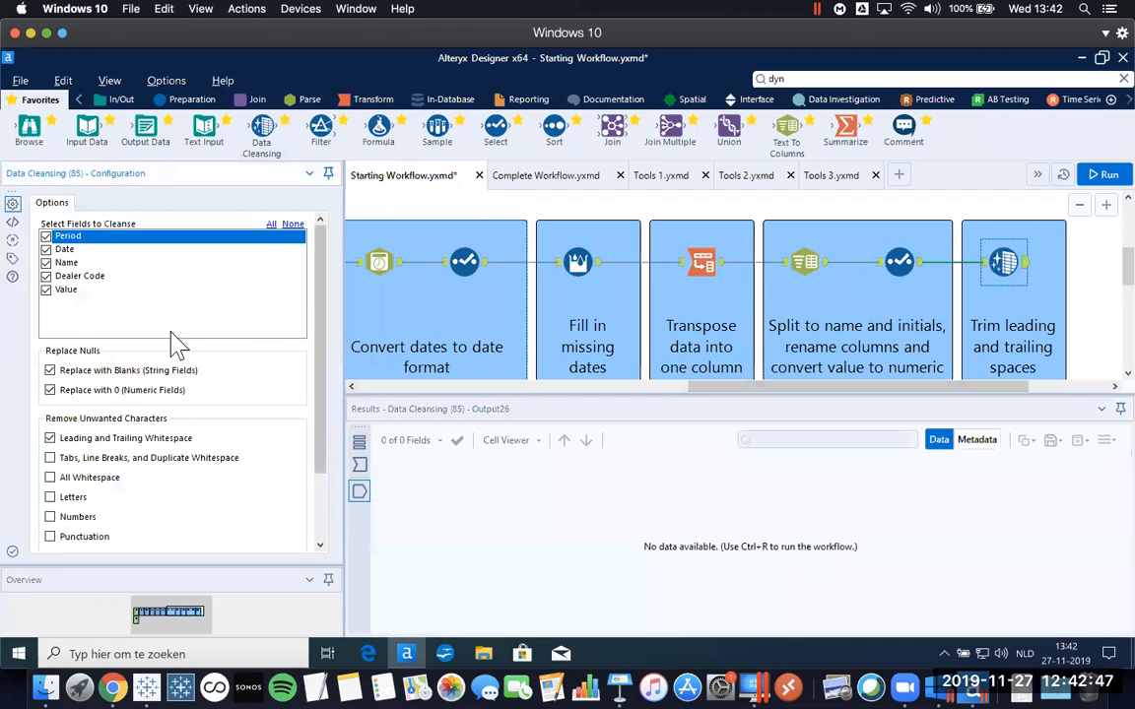
left_click(45, 237)
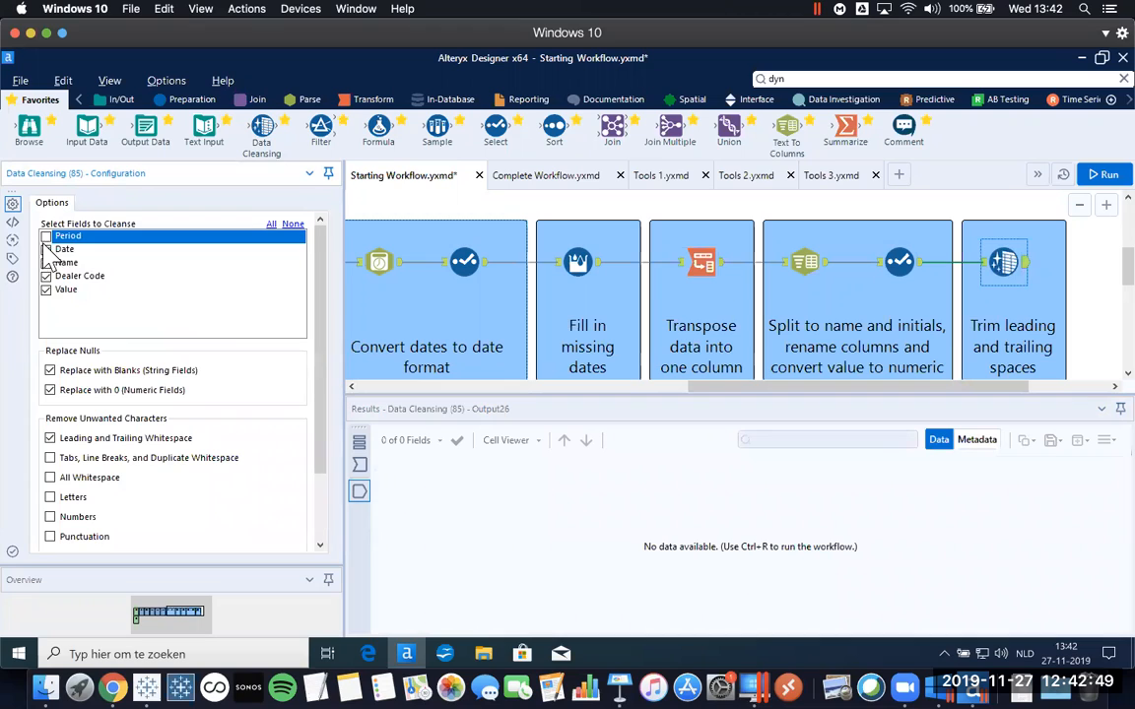
left_click(45, 249)
left_click(45, 290)
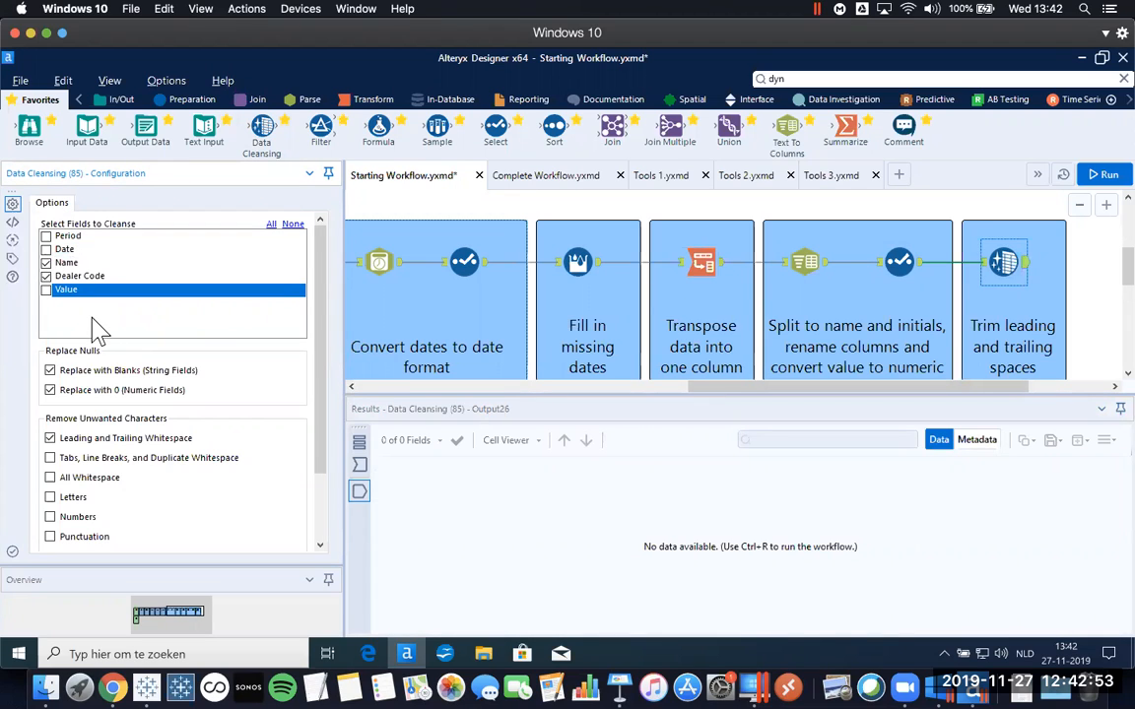
Turn off both null replacement options in the Data Cleansing tool, connect the USB device to the Mac, and run the workflow.
left_click(49, 370)
left_click(49, 390)
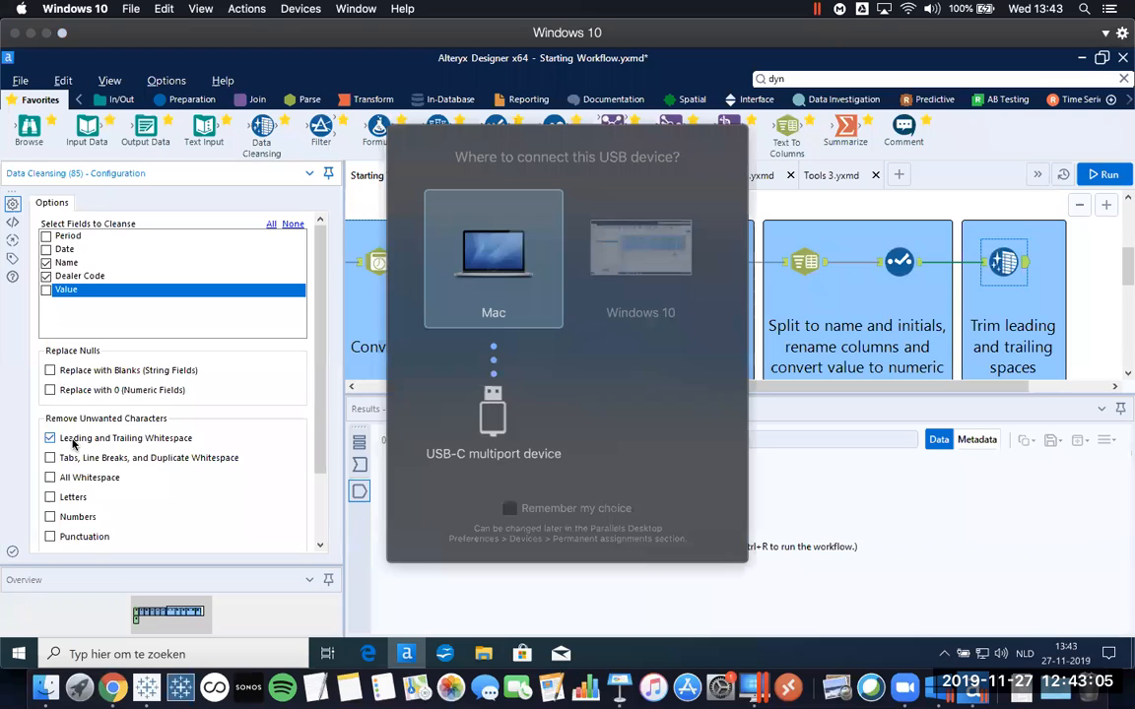
left_click(481, 255)
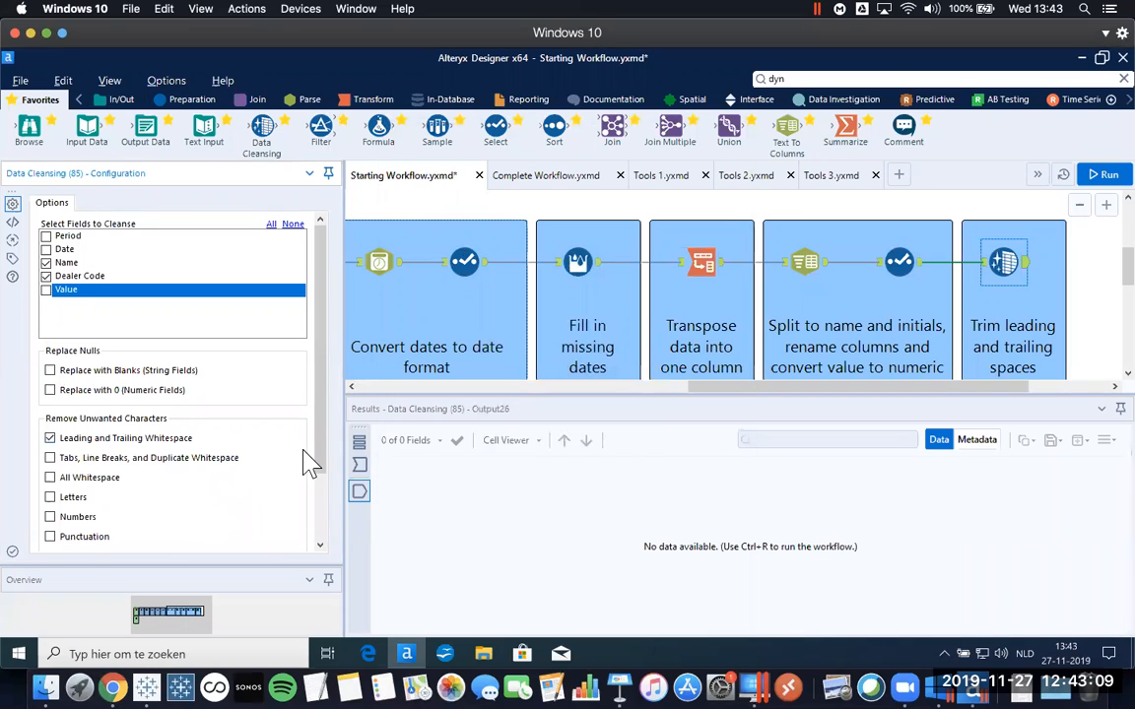
key("ctrl+r")
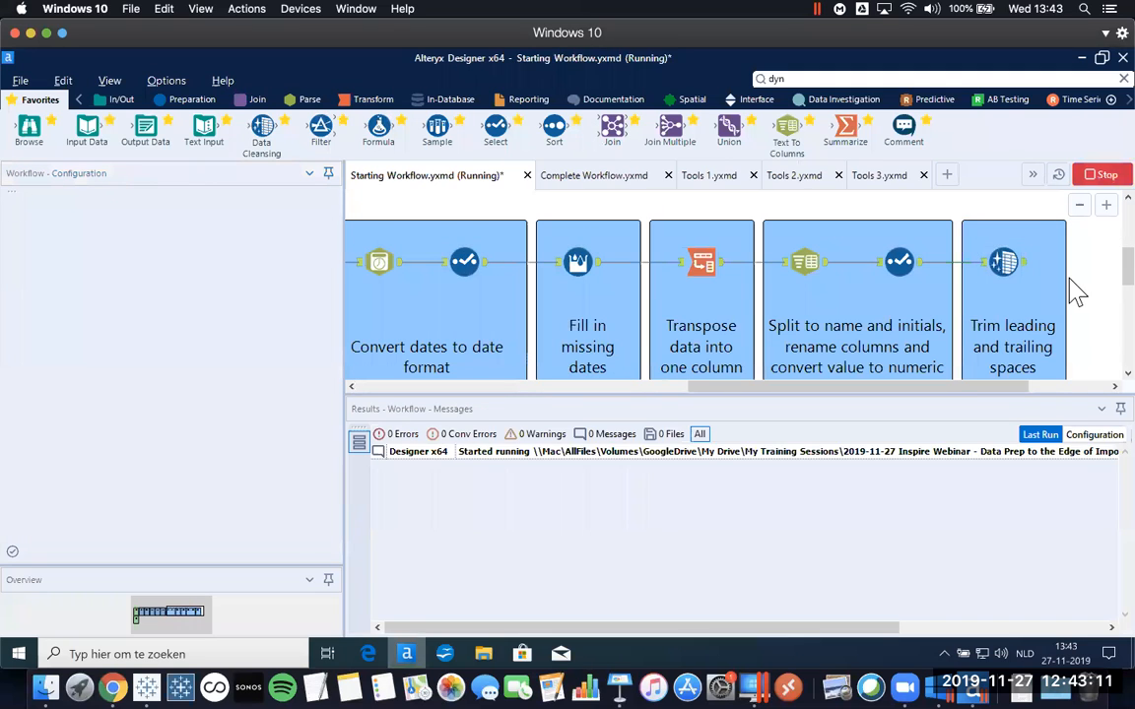
left_click(1004, 261)
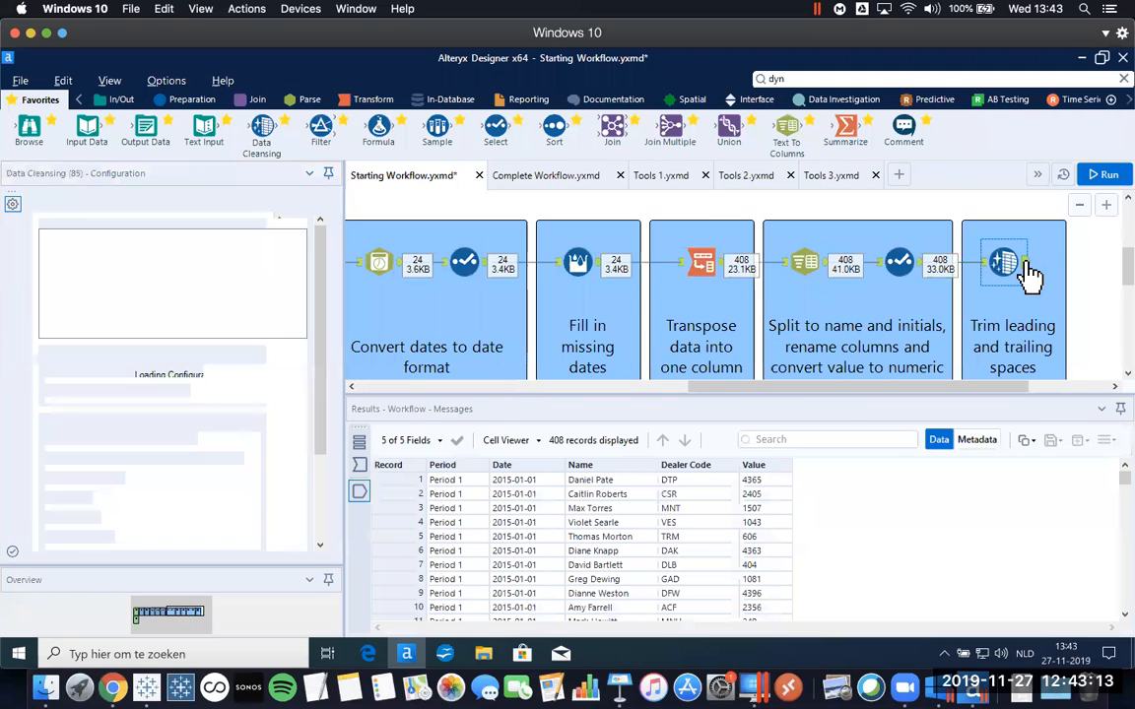
Compare the data of the Expected Output.yxdb input with the output of the Data Cleansing tool.
left_click_drag(820, 394, 820, 417)
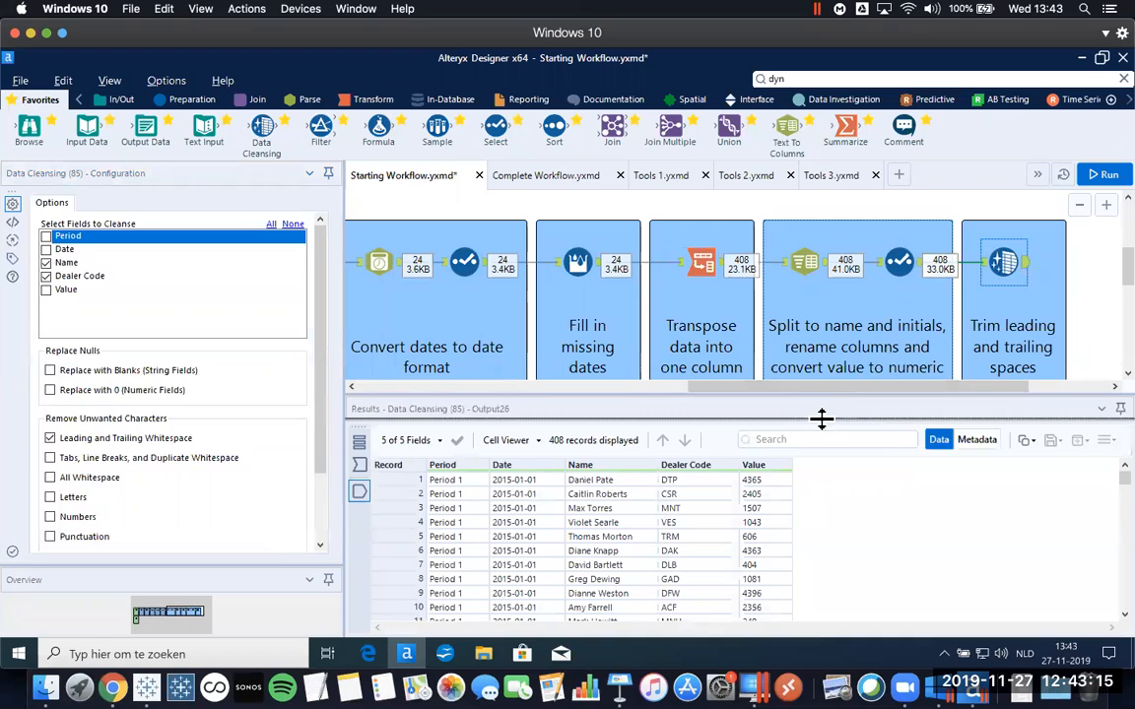
scroll(972, 329, "down", 1)
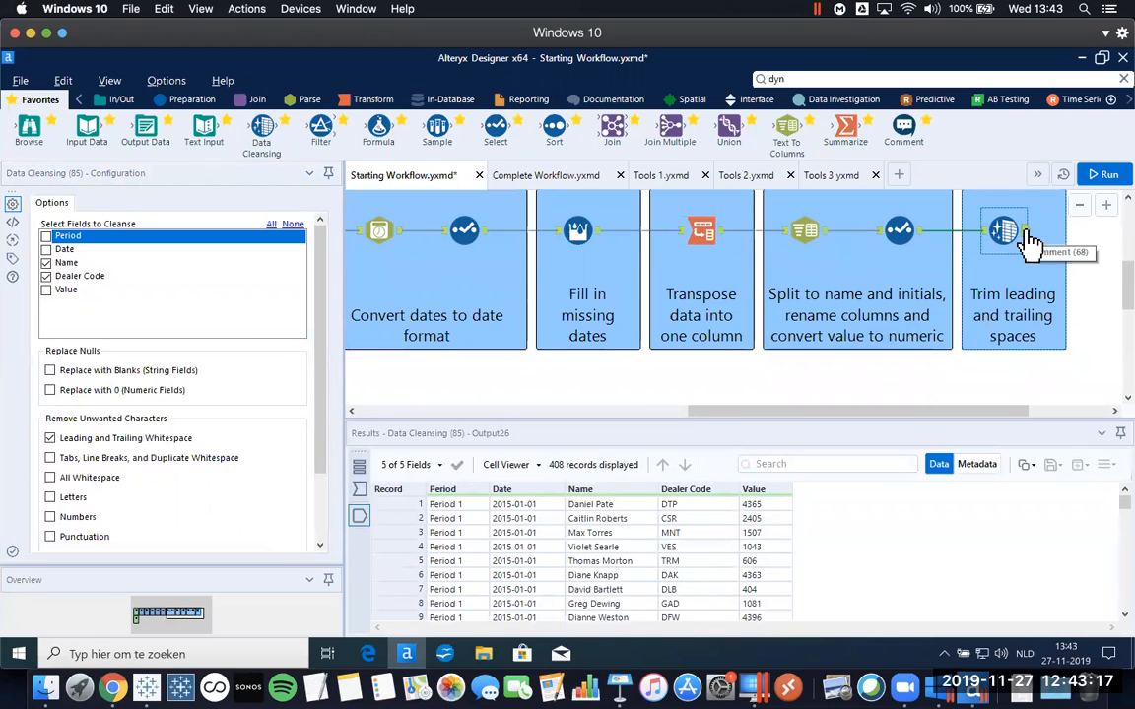
left_click_drag(698, 413, 418, 368)
scroll(418, 368, "down", 1)
left_click(422, 382)
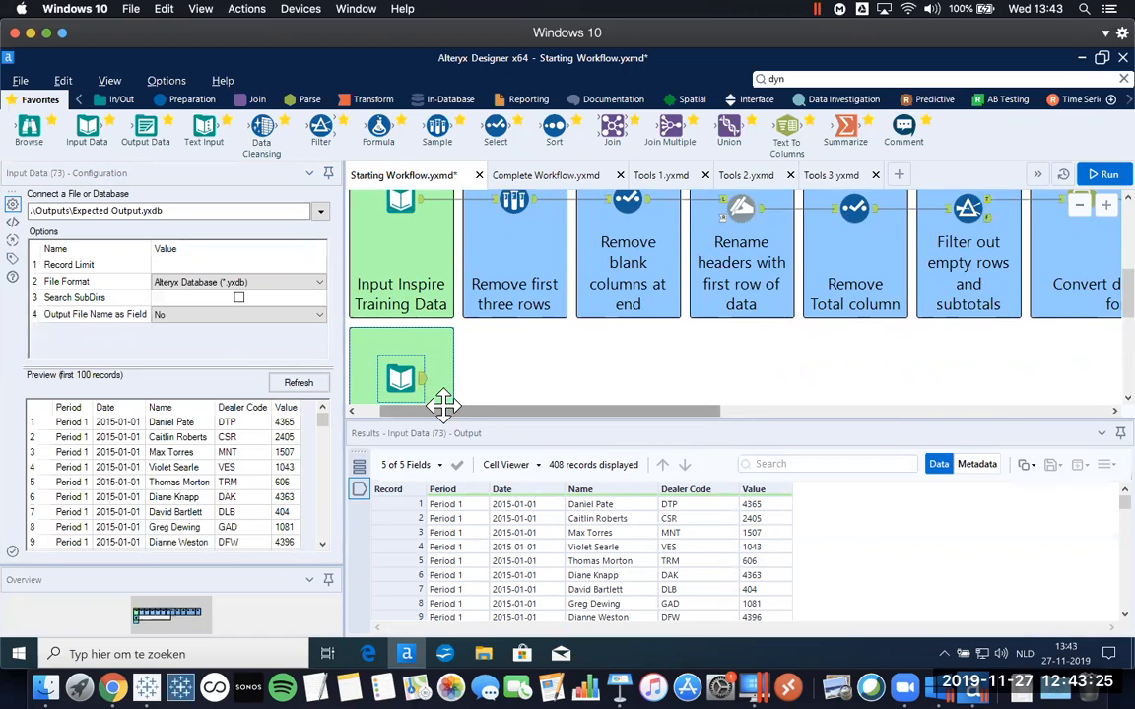
left_click_drag(434, 409, 831, 411)
scroll(890, 286, "up", 1)
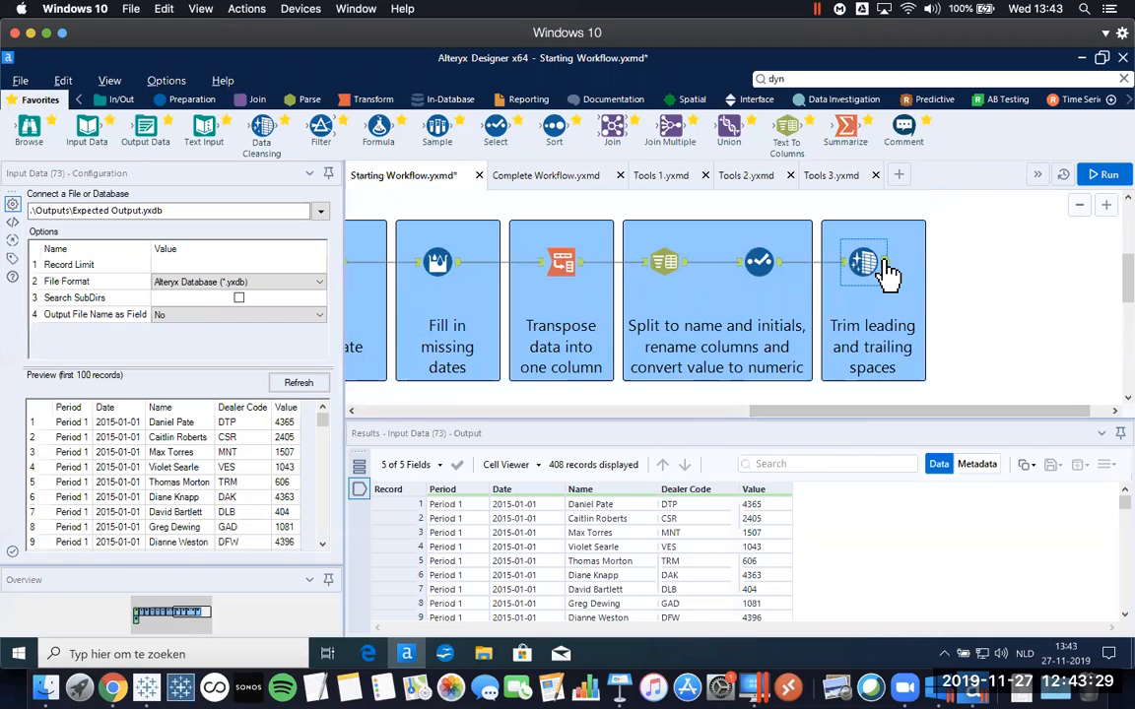
left_click(865, 264)
Review the finished workflow from the input data container through to the trim spaces container.
scroll(848, 419, "left", 5)
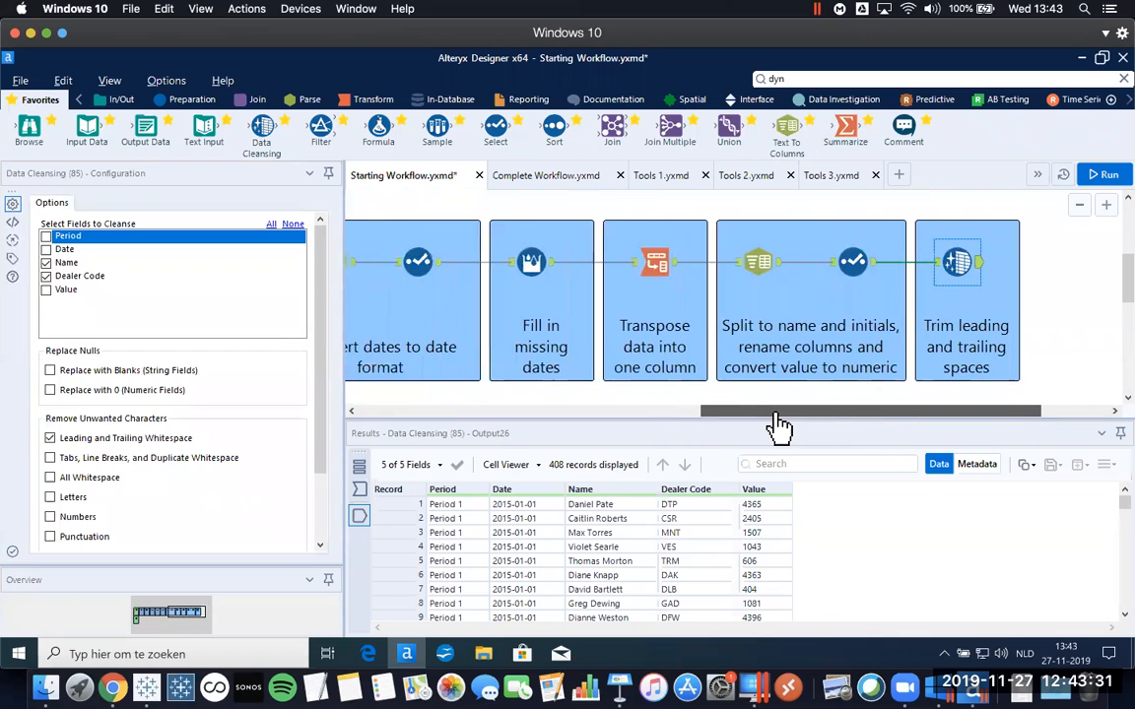
scroll(616, 419, "left", 5)
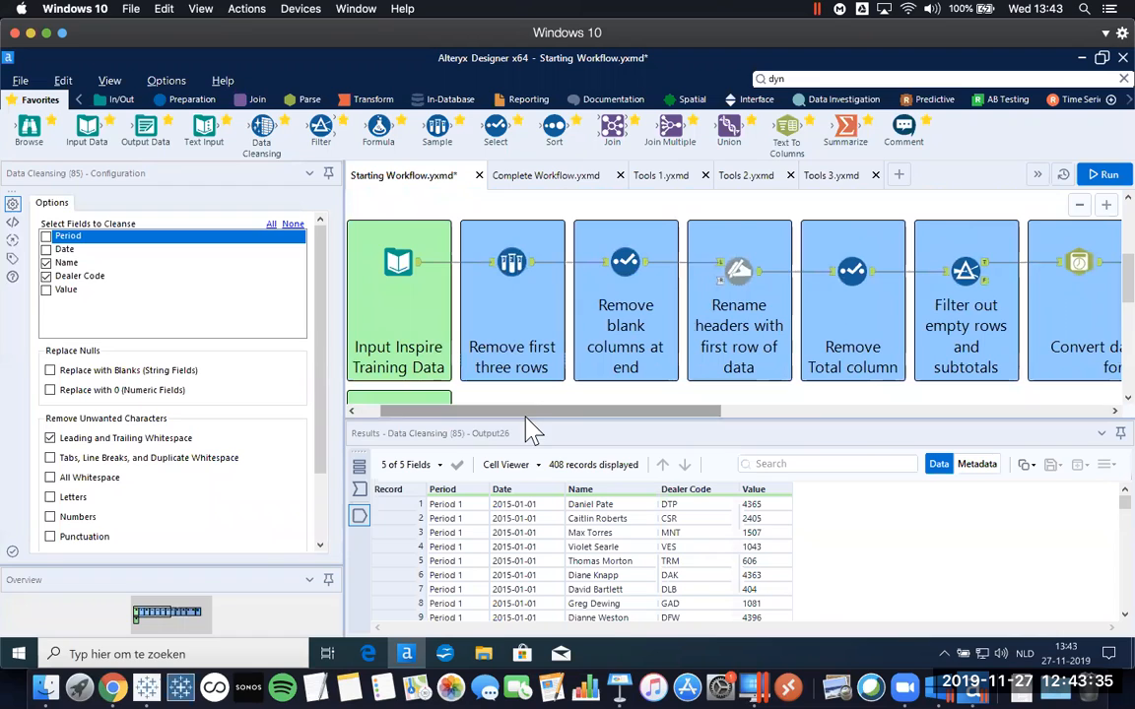
left_click_drag(524, 422, 514, 493)
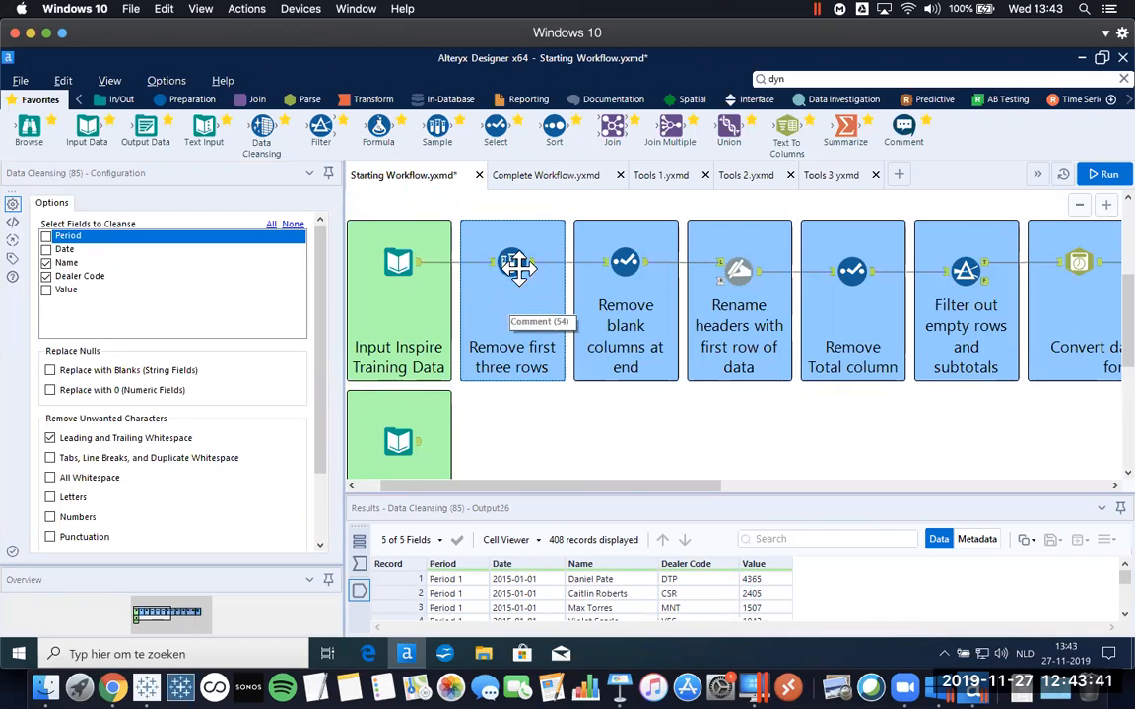
left_click_drag(596, 486, 681, 486)
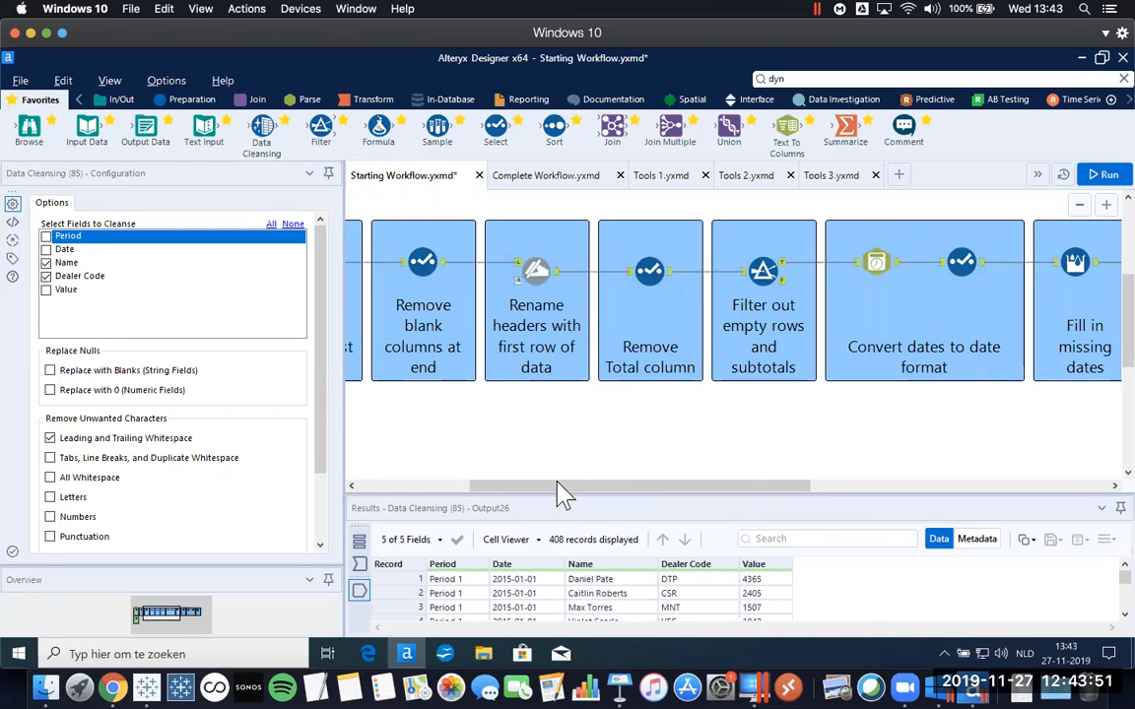
left_click_drag(559, 497, 715, 500)
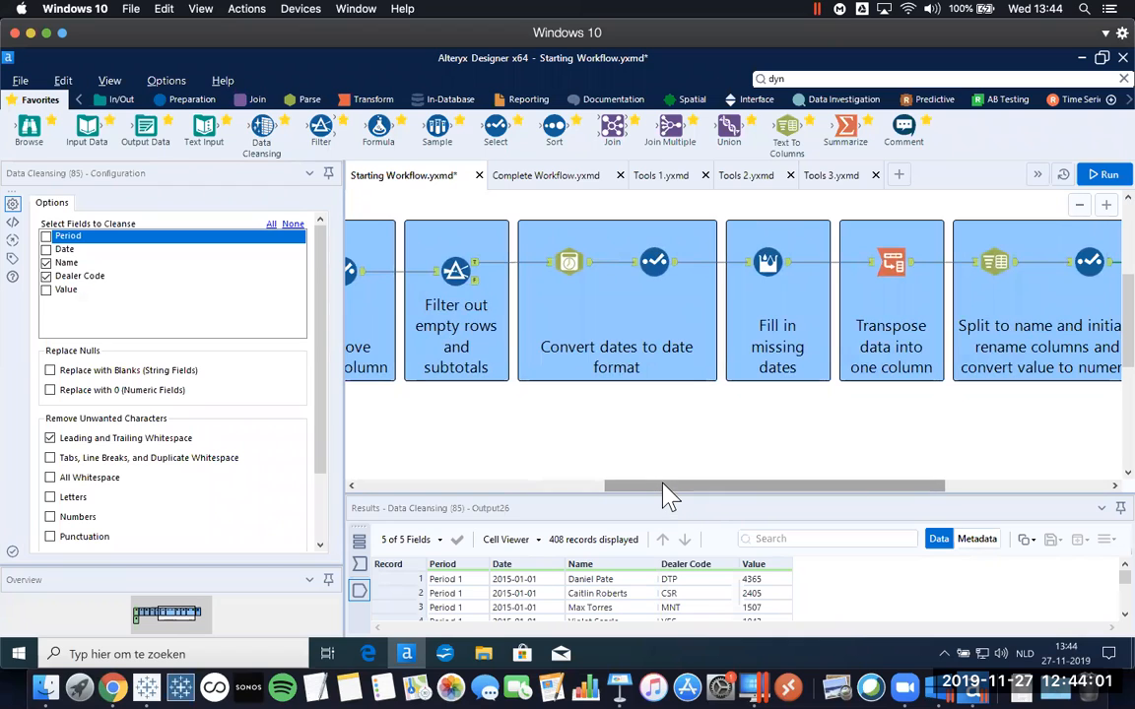
left_click_drag(665, 496, 735, 496)
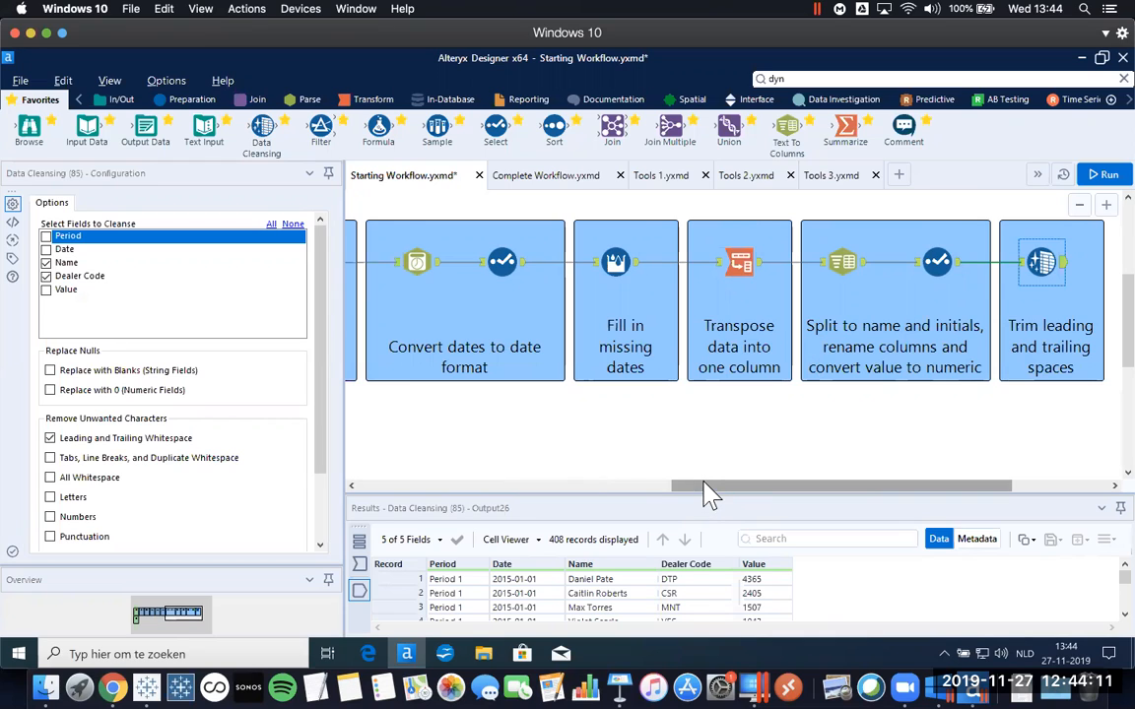
scroll(703, 484, "right", 3)
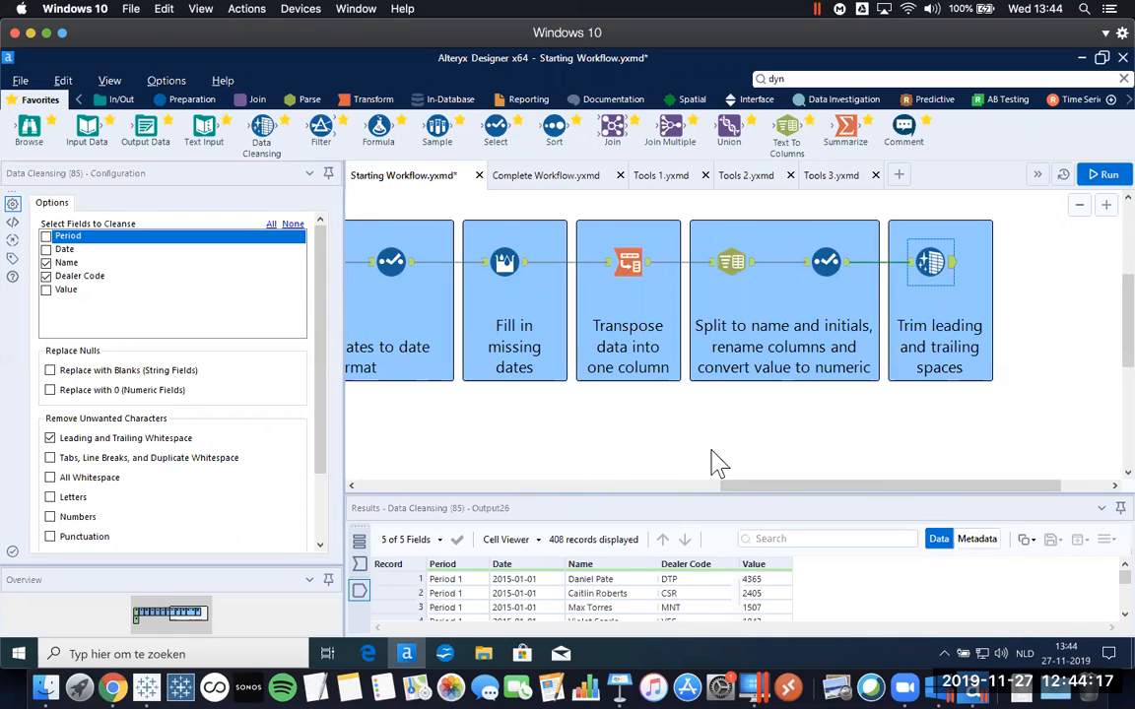
left_click_drag(748, 484, 778, 493)
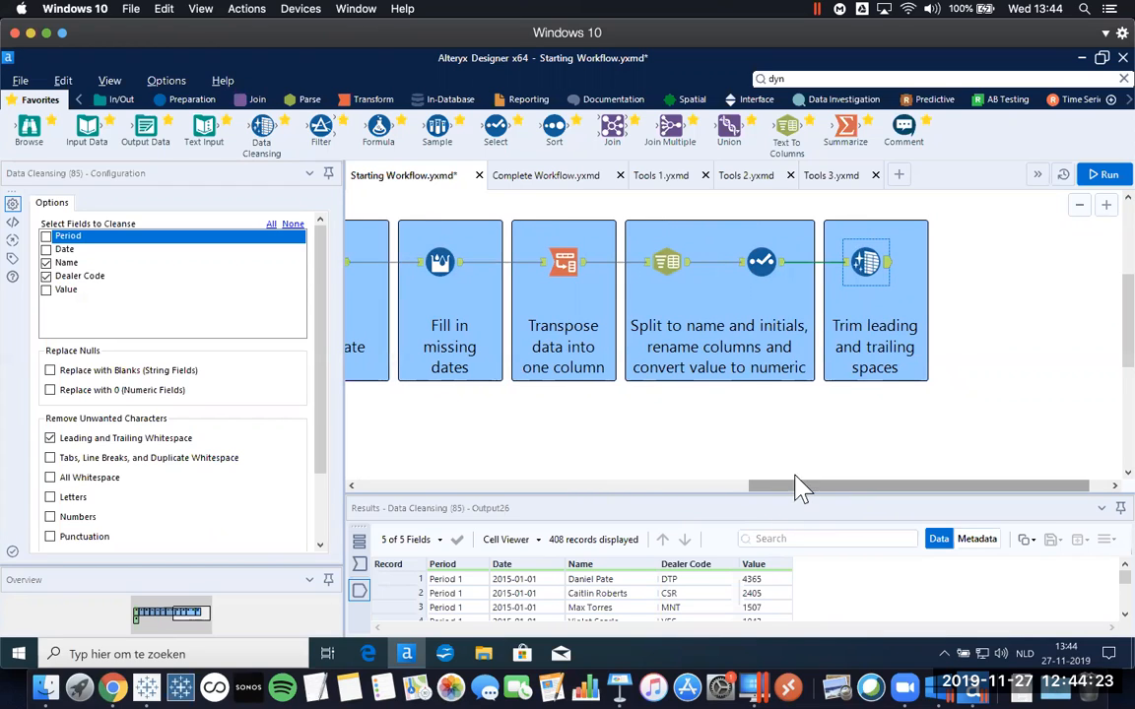
Return to the start of the workflow and view the data of the Expected Output.yxdb input.
left_click_drag(870, 483, 568, 490)
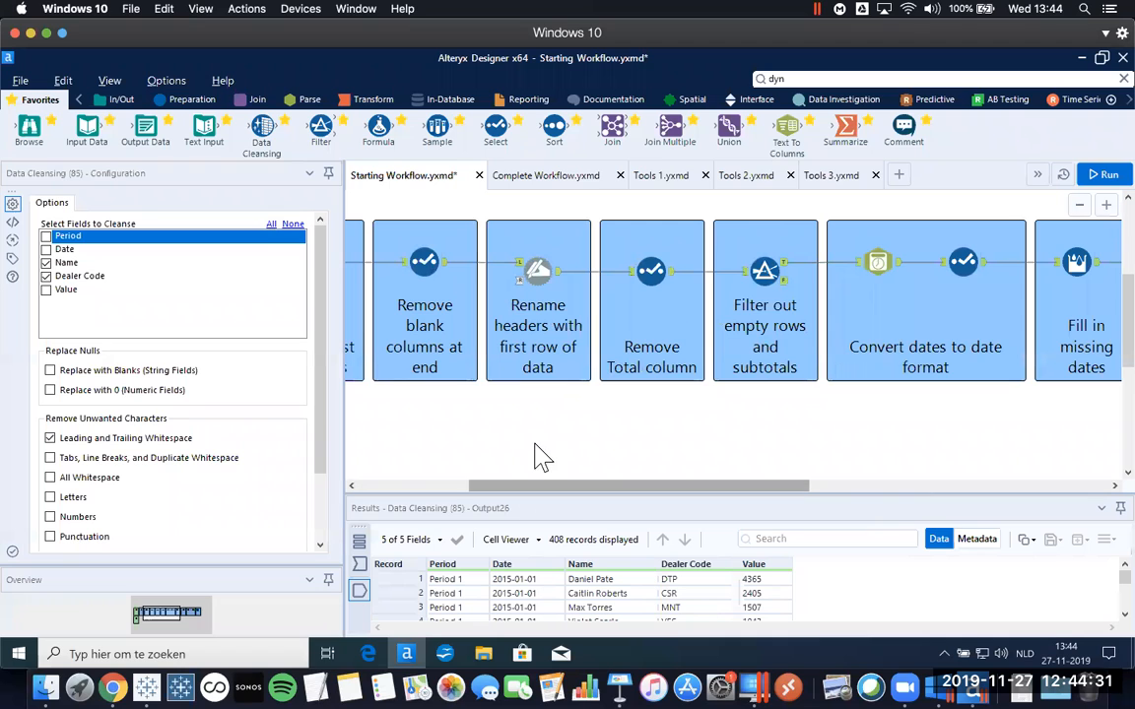
left_click_drag(541, 495, 450, 492)
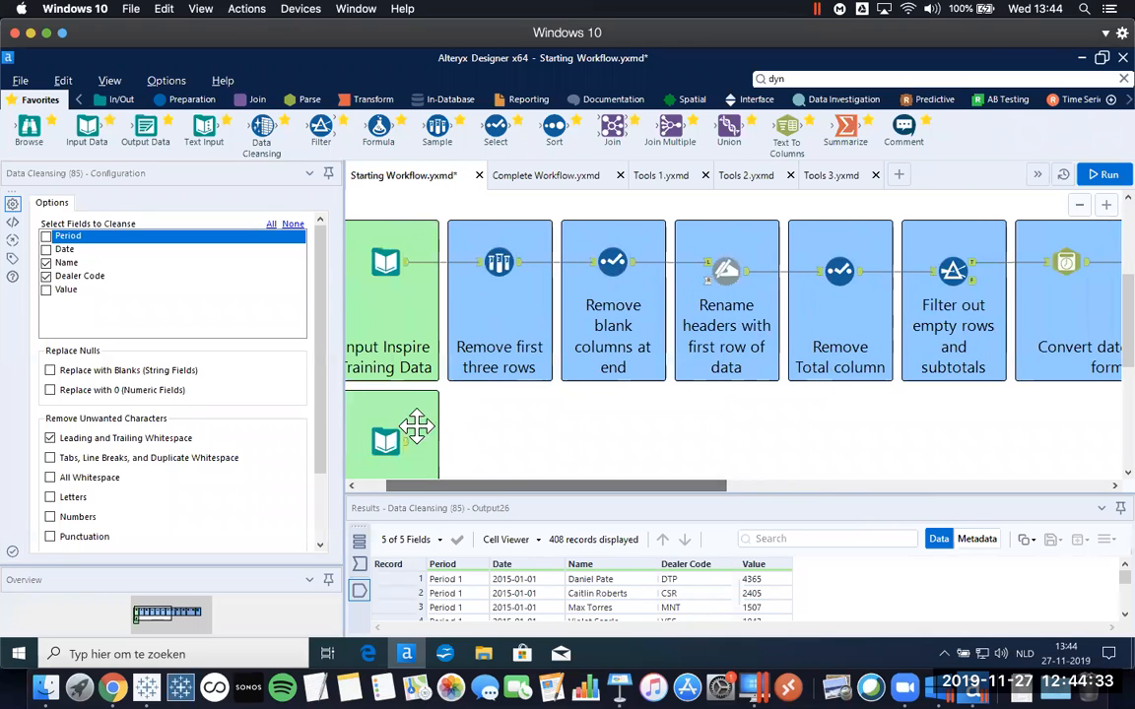
left_click(410, 449)
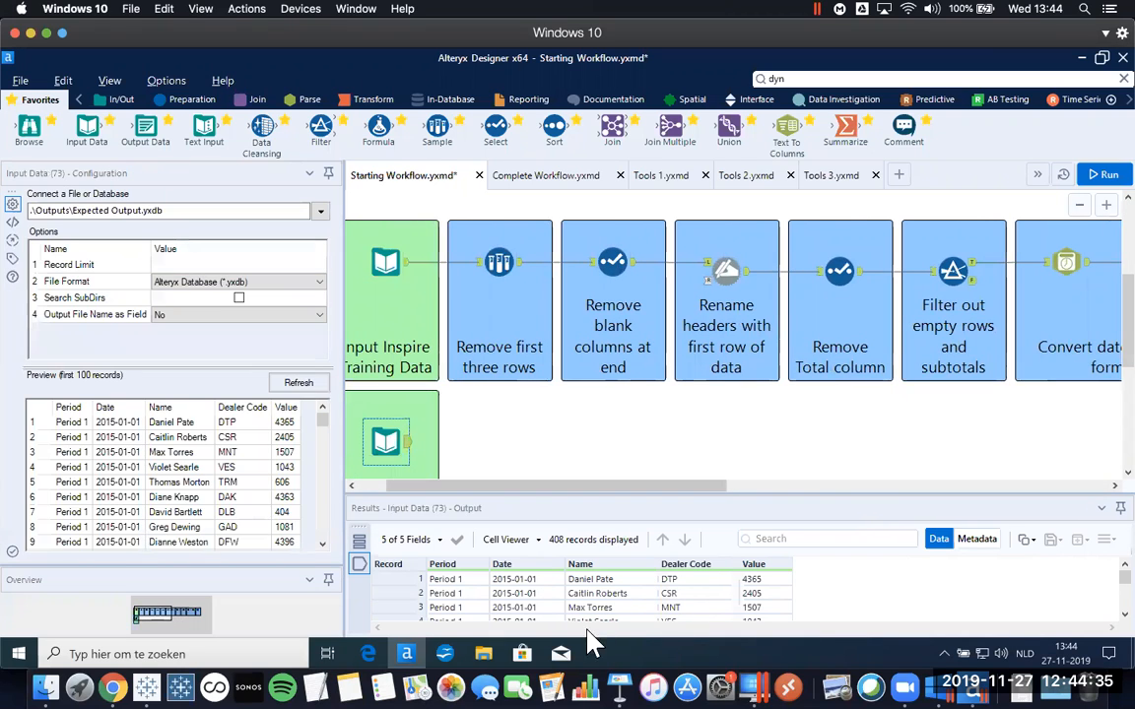
Switch to Tableau and examine the Sales Benchmarks dashboard in the Example Workbook.
left_click(146, 688)
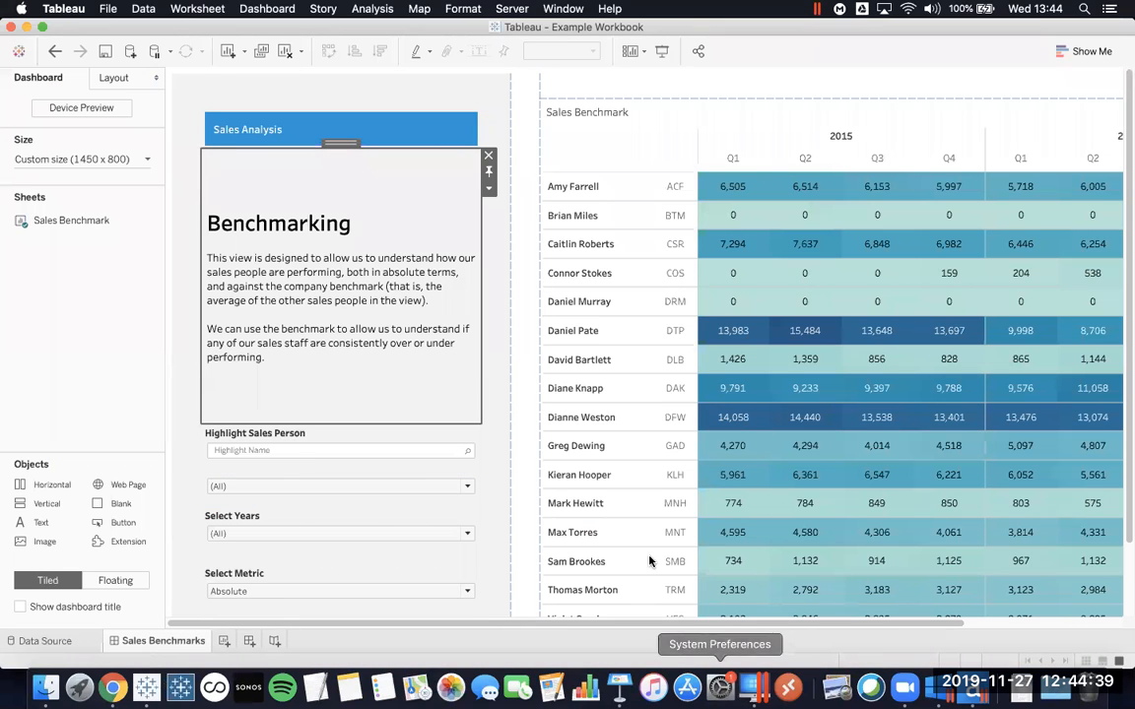
scroll(514, 315, "down", 1)
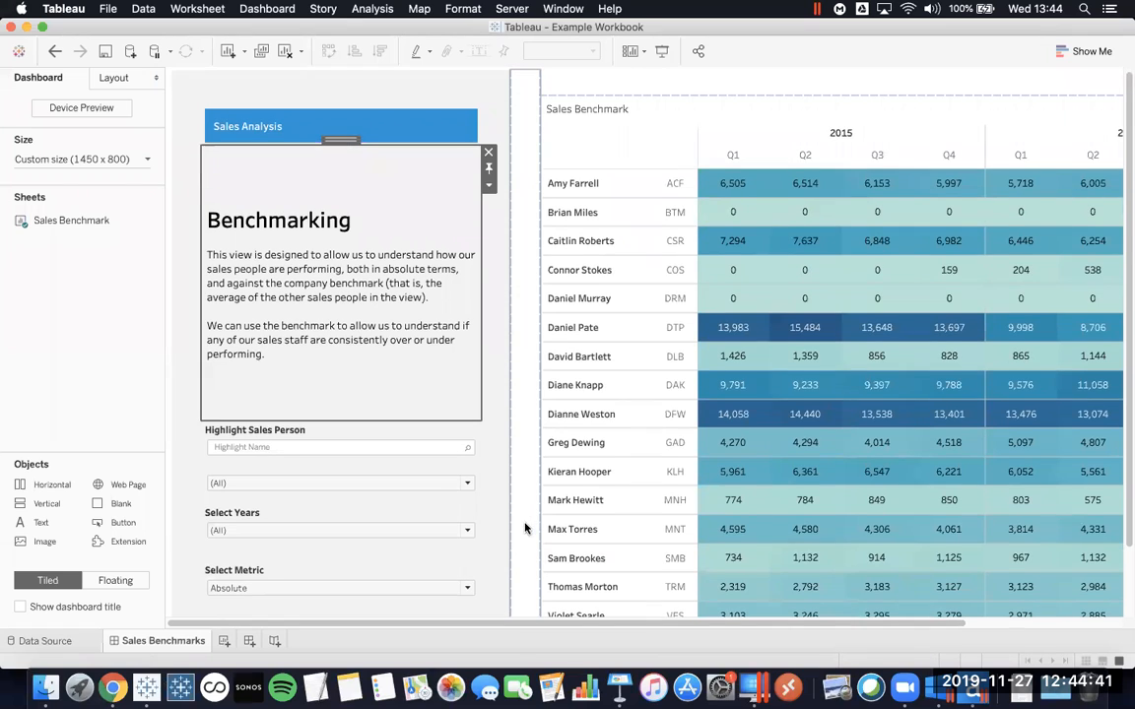
left_click_drag(501, 628, 463, 634)
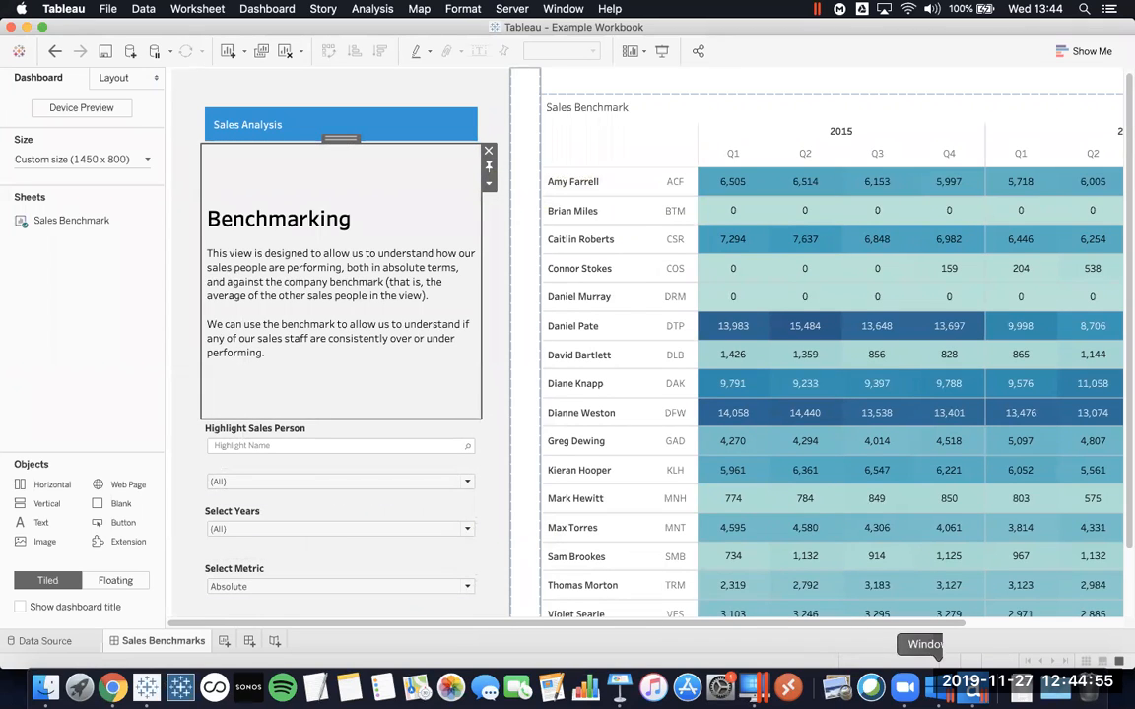
Switch back to Alteryx Designer and shrink the Results pane to give the Starting Workflow canvas more height.
left_click(972, 686)
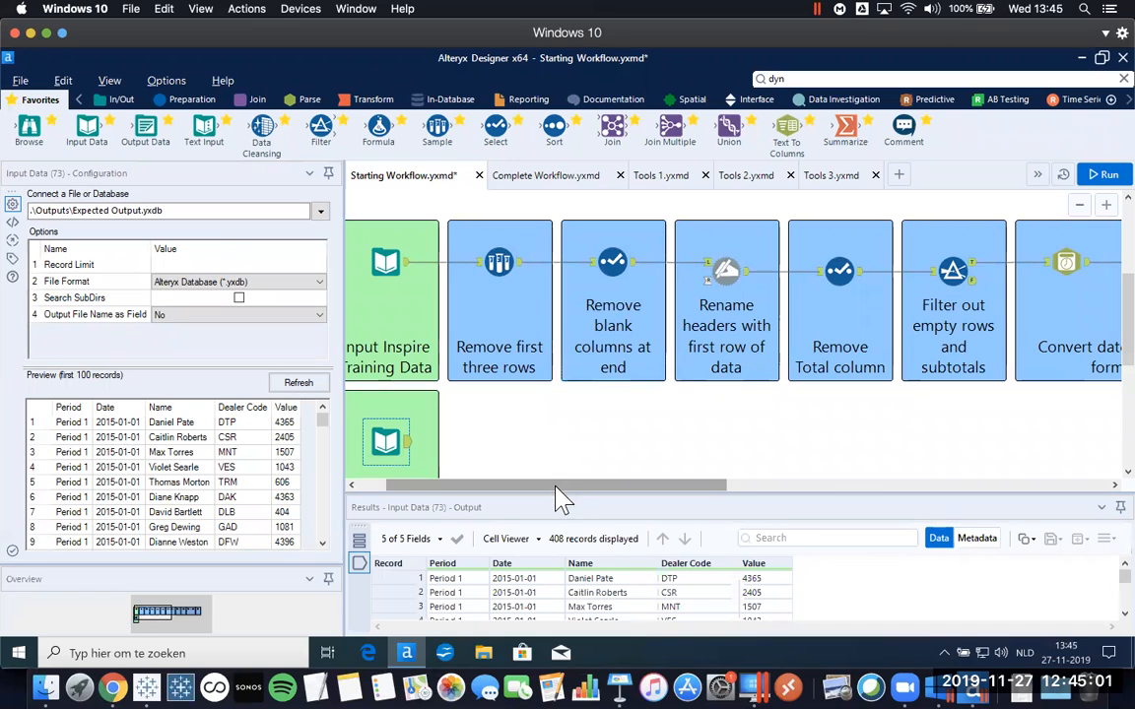
left_click_drag(552, 493, 551, 555)
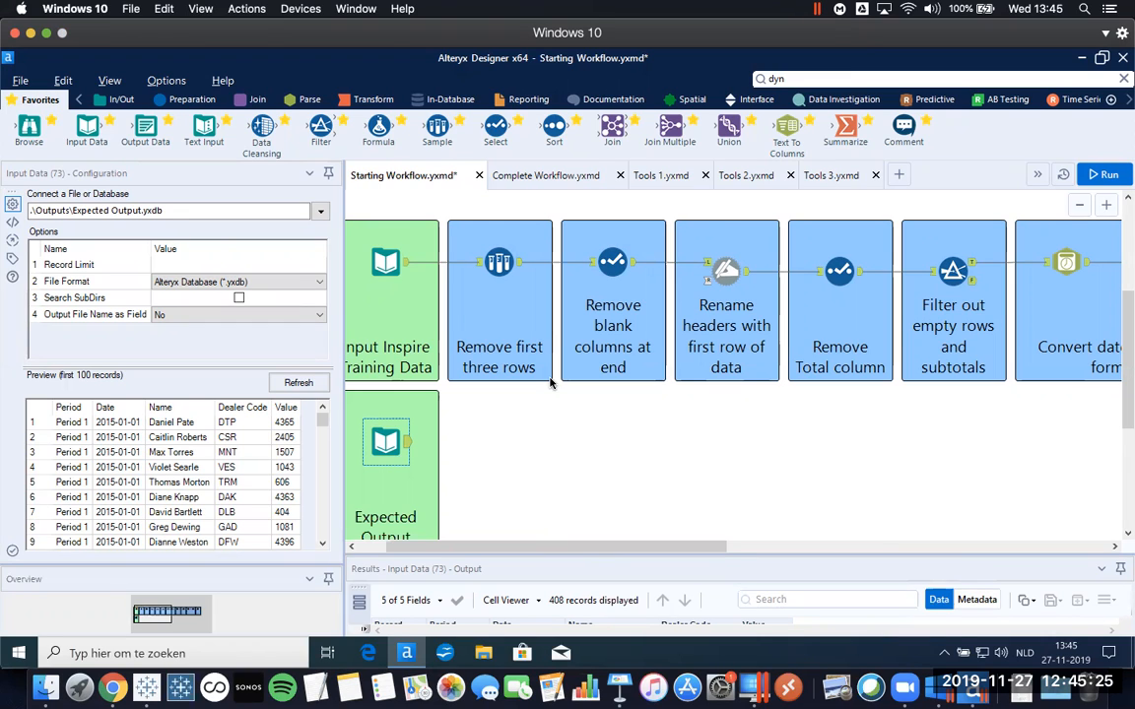
Switch to Chrome, show the Alteryx Help page on Designer tools and copy its web address.
left_click(113, 689)
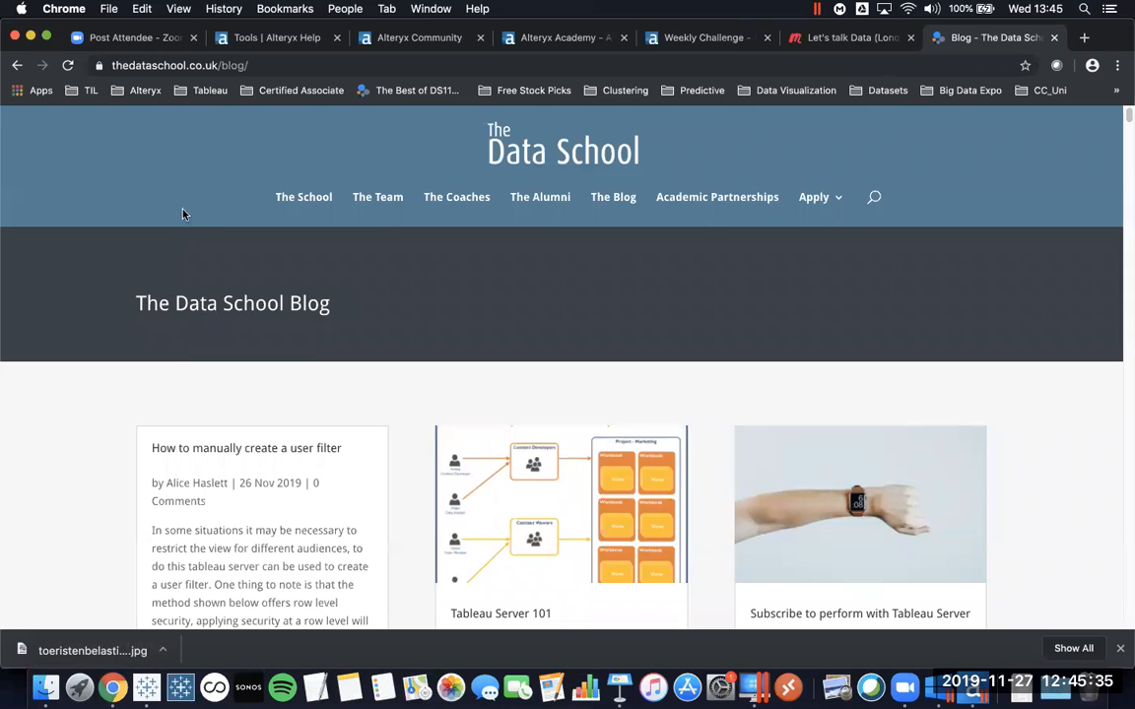
left_click(268, 39)
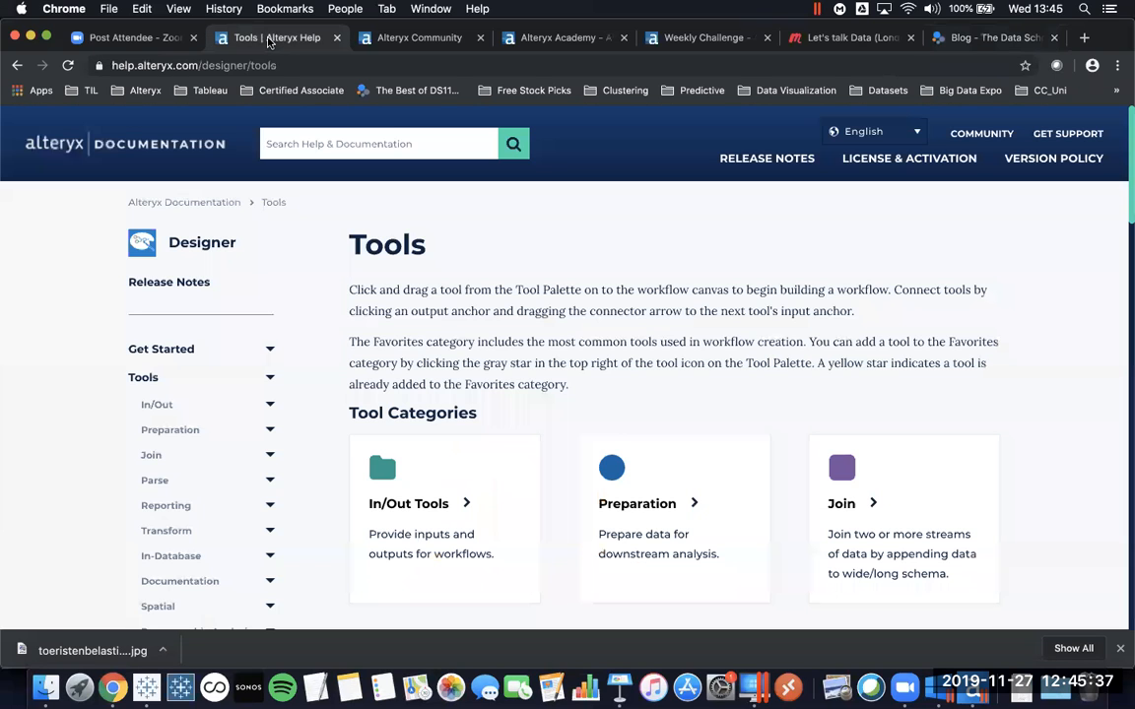
left_click(292, 65)
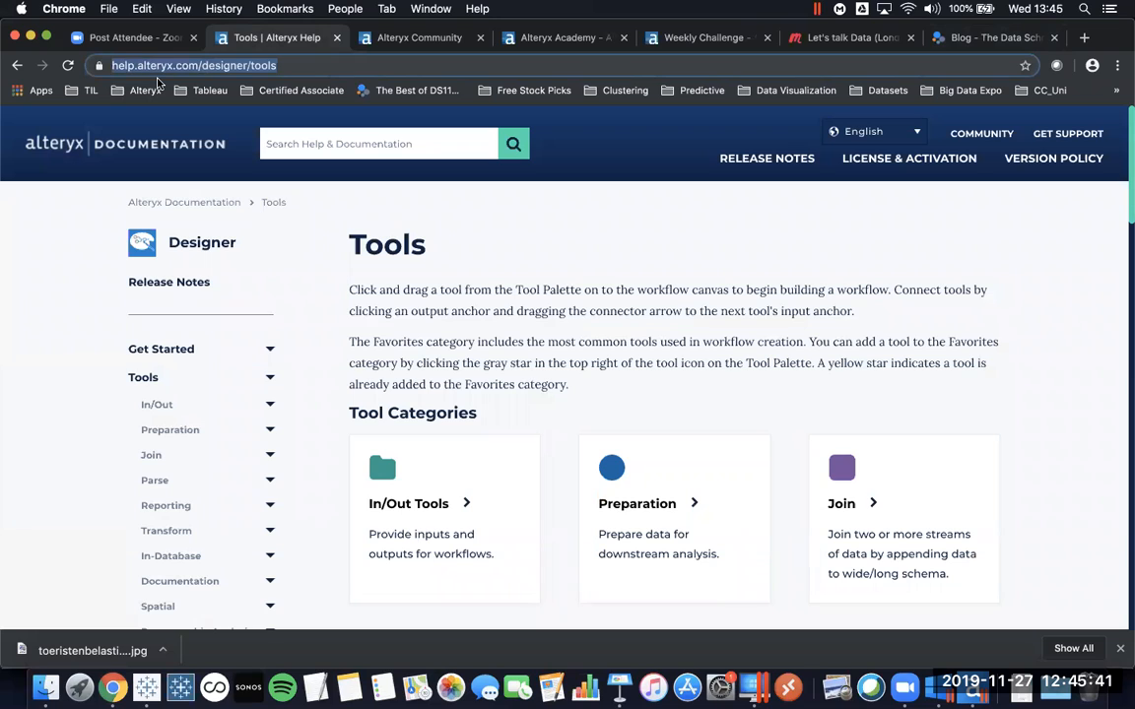
key("super+c")
left_click(476, 412)
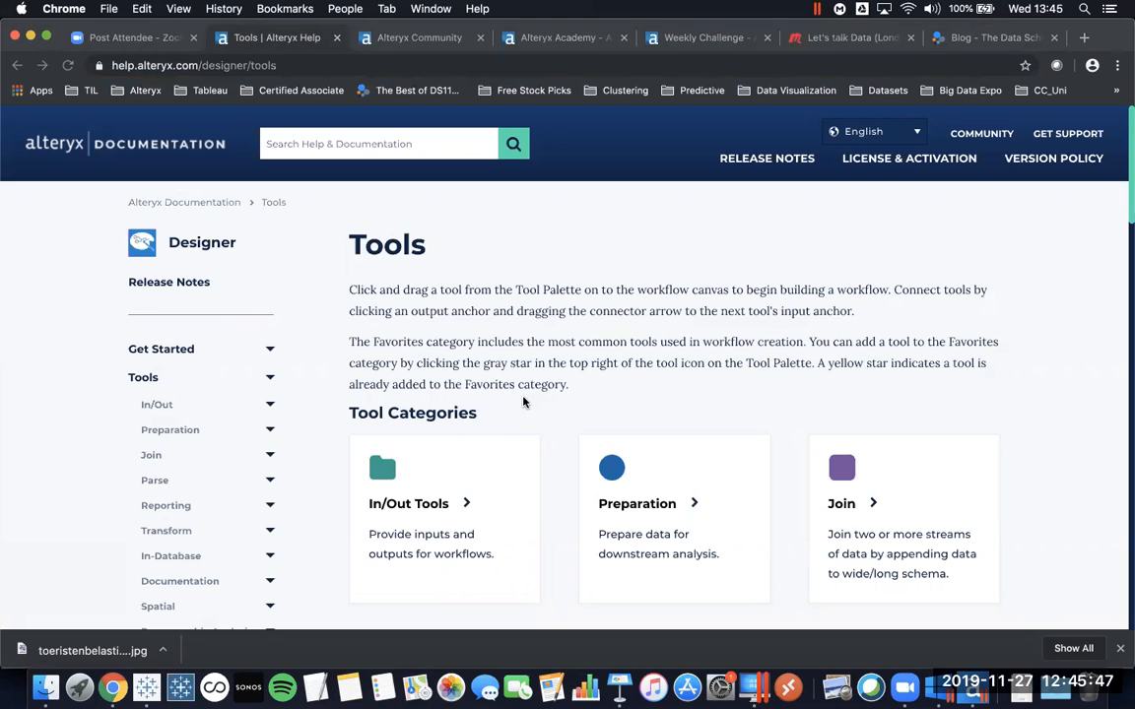
Show the Alteryx Community home page and select its full web address.
left_click(394, 40)
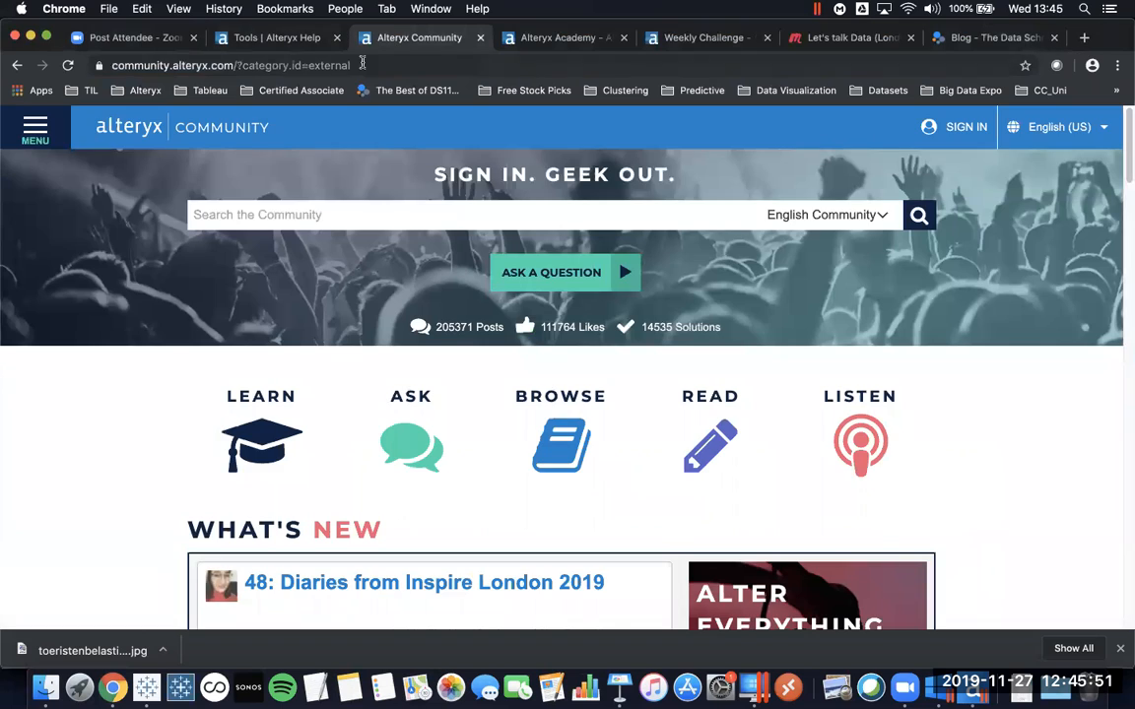
left_click(364, 63)
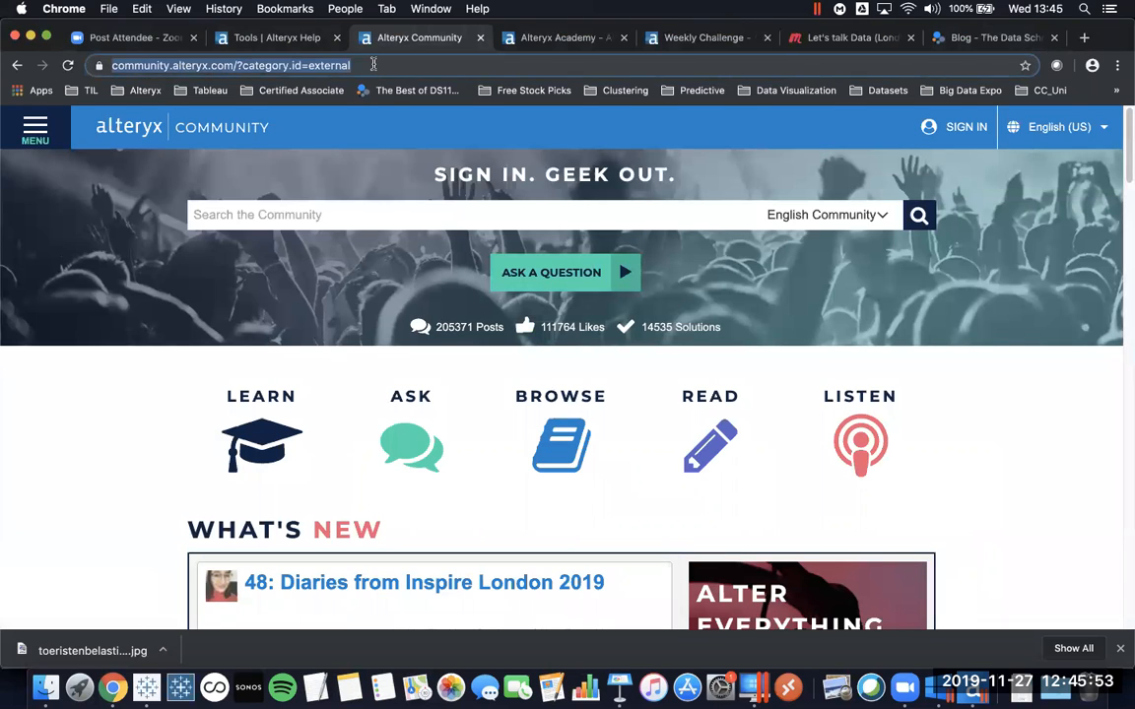
left_click(505, 414)
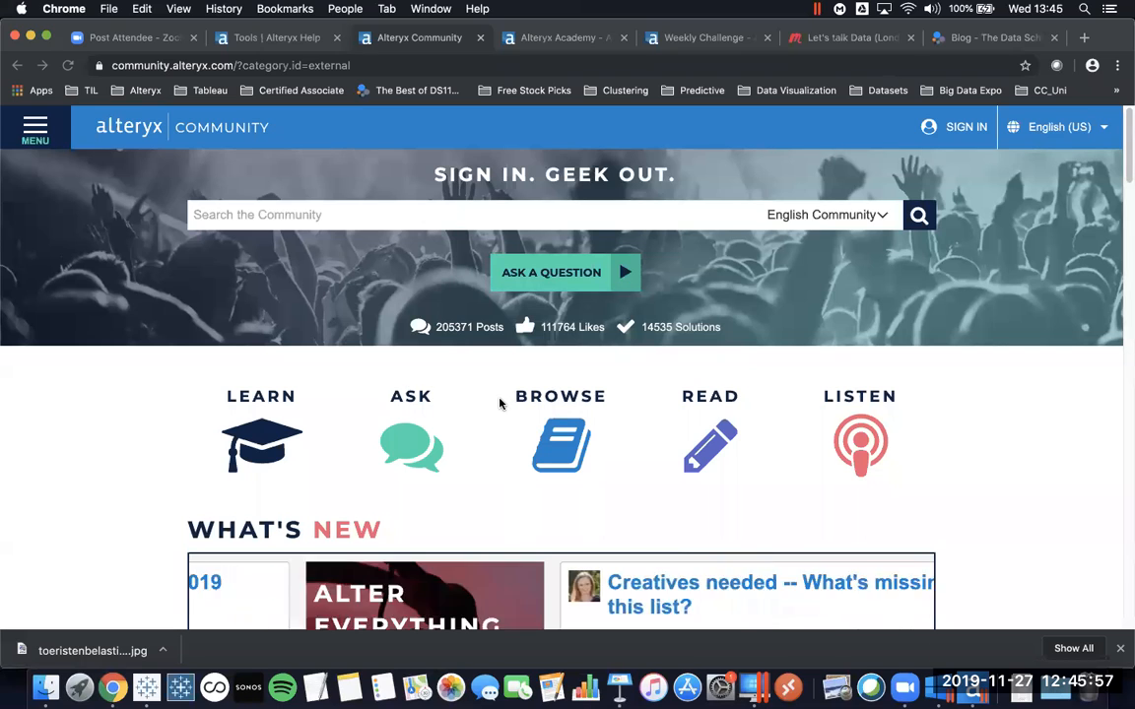
Show the Alteryx Academy page with the interactive lessons and copy its web address.
left_click(545, 44)
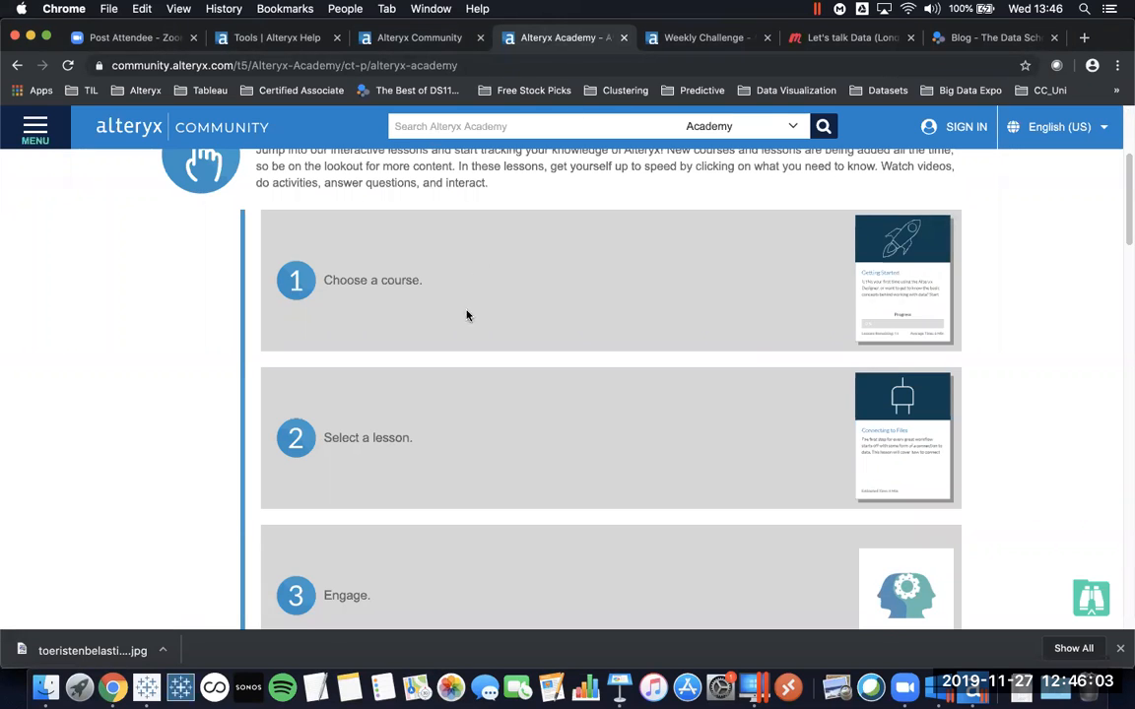
left_click(461, 67)
key("super+c")
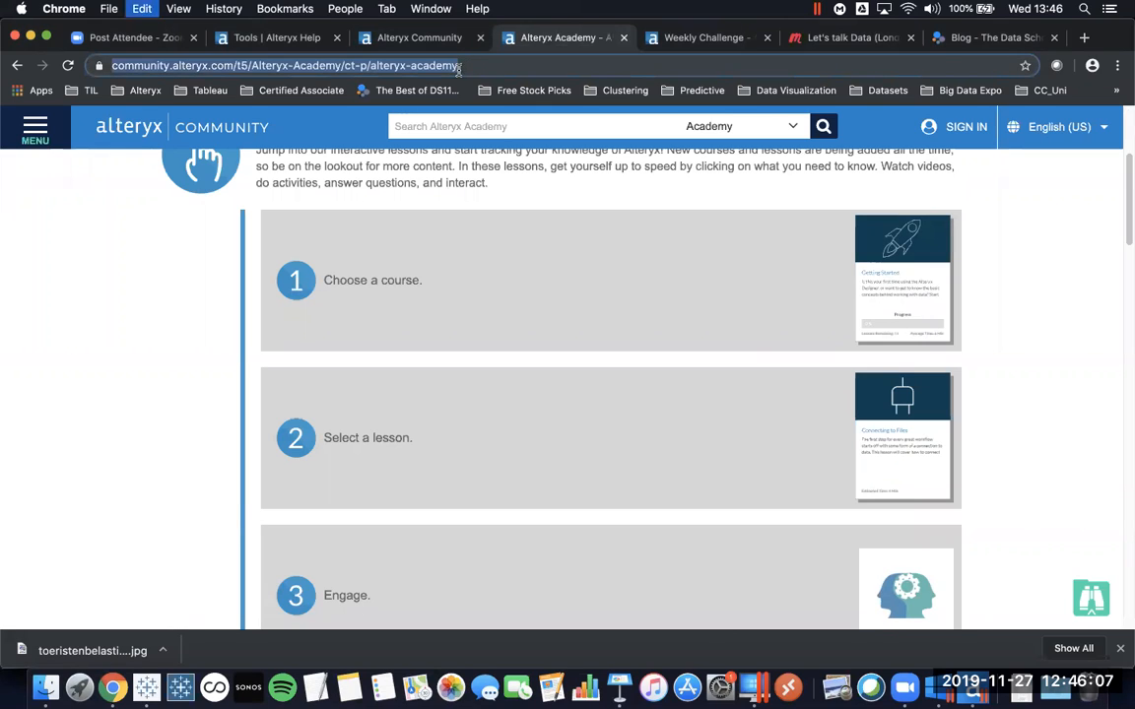
left_click(482, 421)
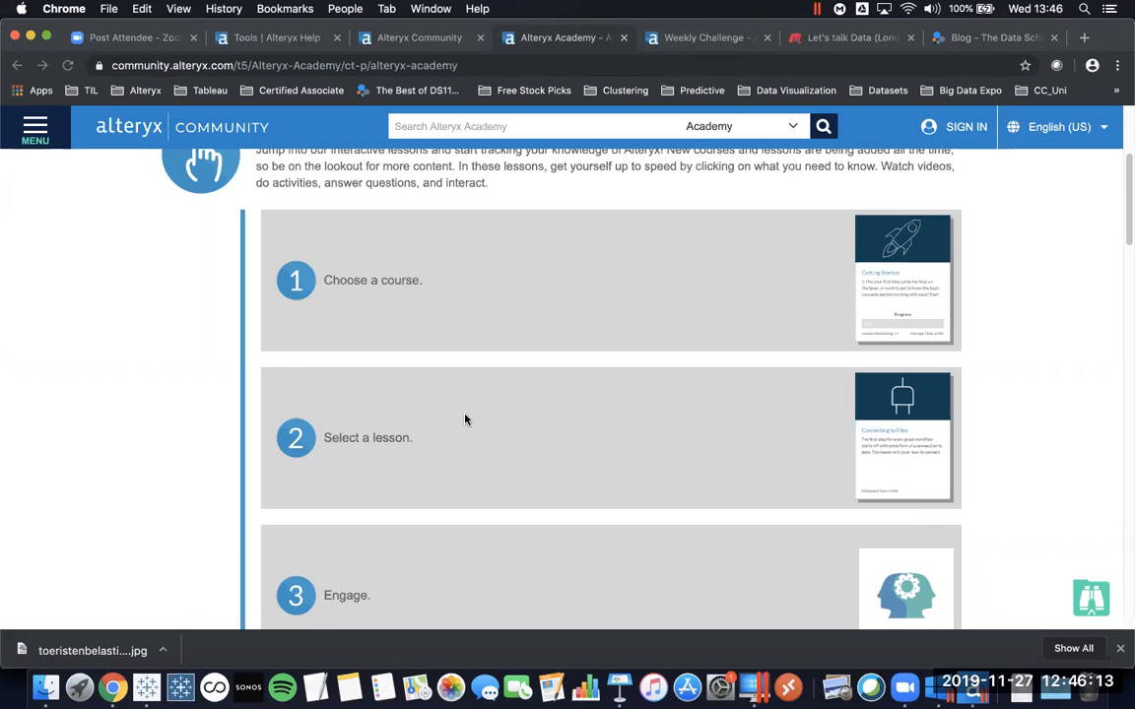
Show the Weekly Challenge page of the Alteryx Community and select its full web address.
left_click(690, 38)
left_click(402, 61)
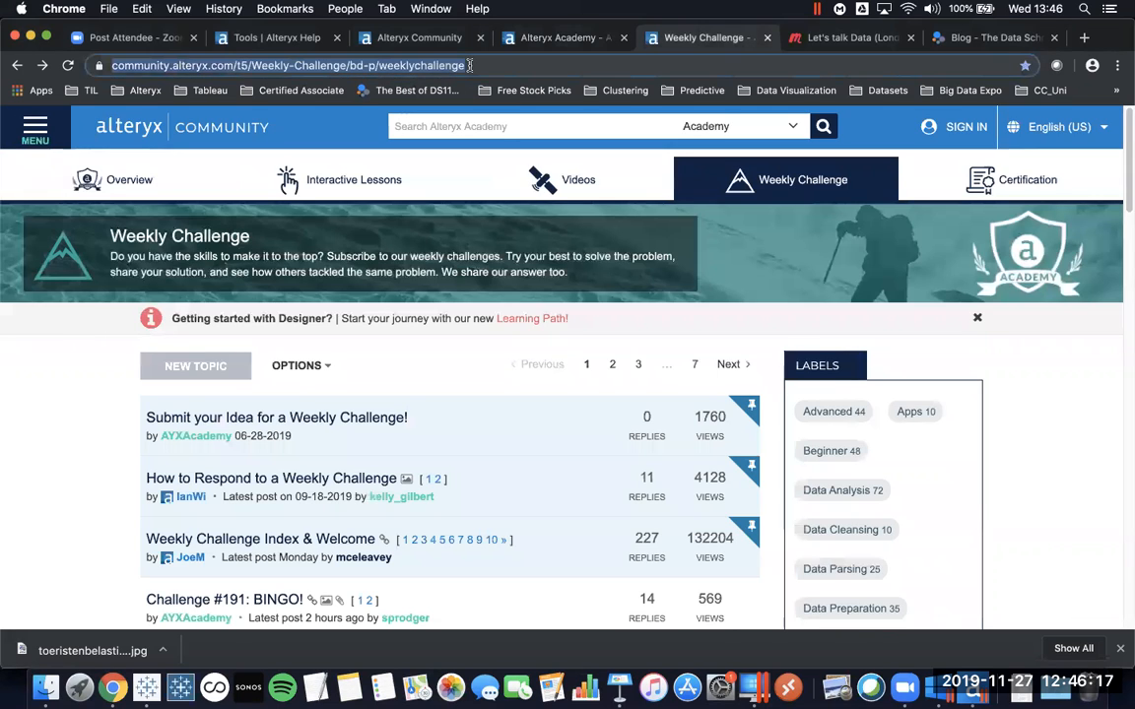
left_click(463, 415)
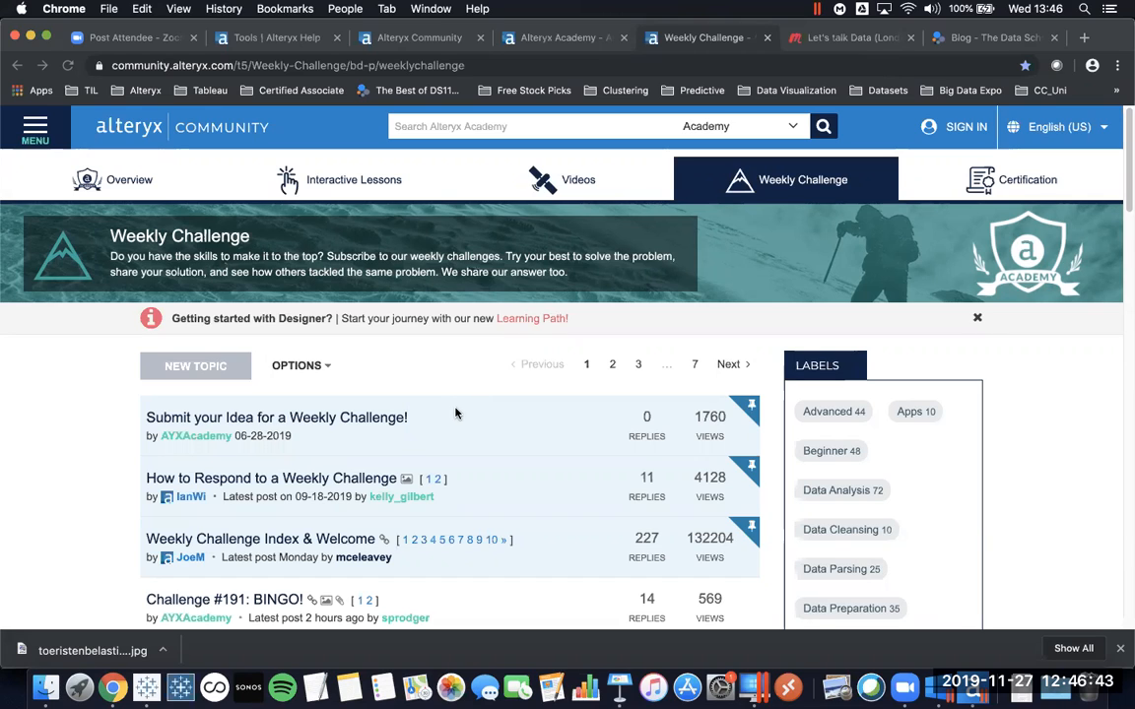
Show The Data School Blog, select its web address and look through the latest posts.
left_click(966, 38)
left_click(296, 63)
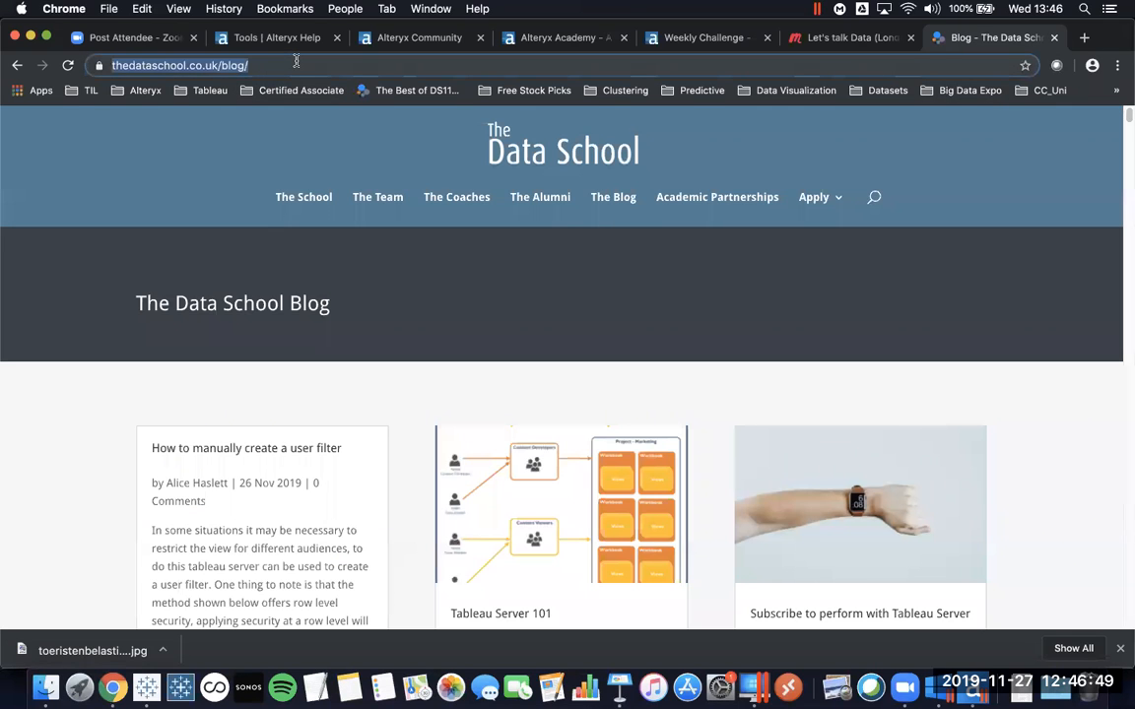
left_click(462, 414)
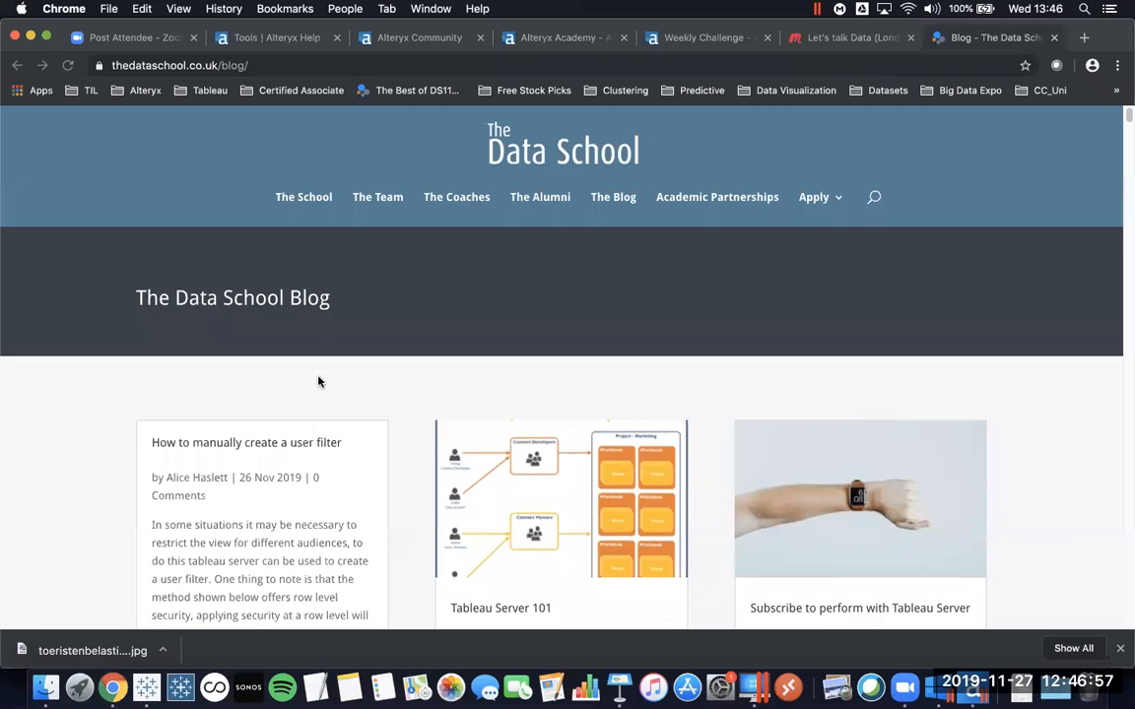
scroll(291, 379, "down", 3)
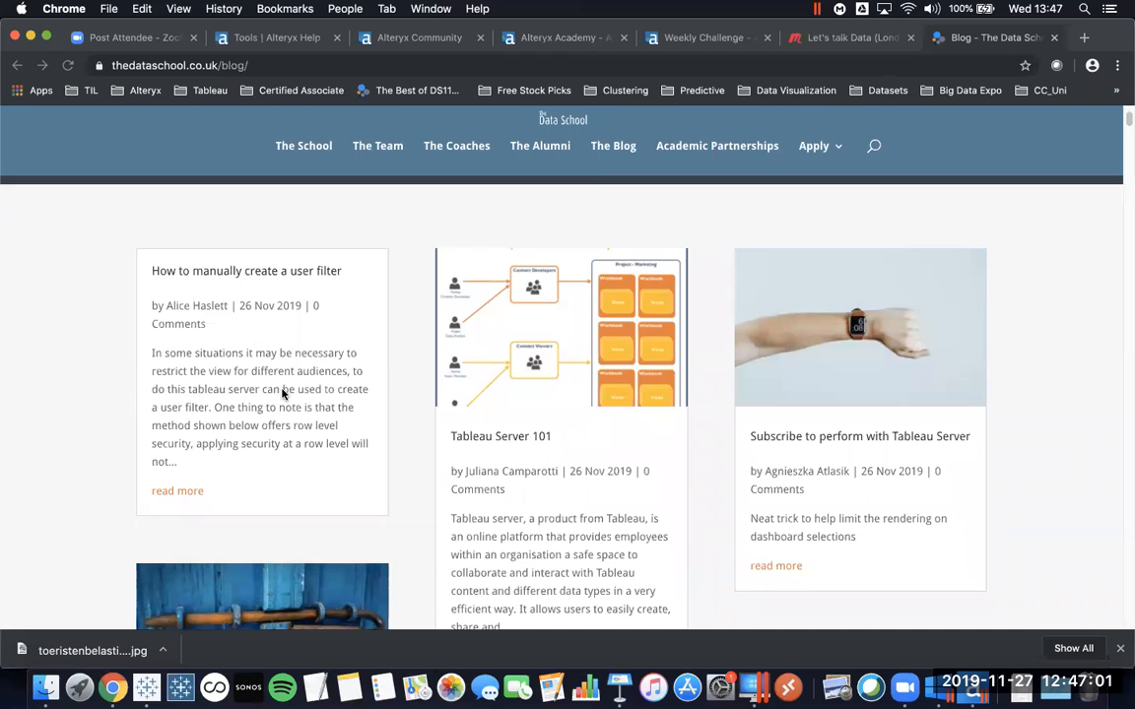
scroll(279, 389, "down", 1)
scroll(272, 388, "up", 2)
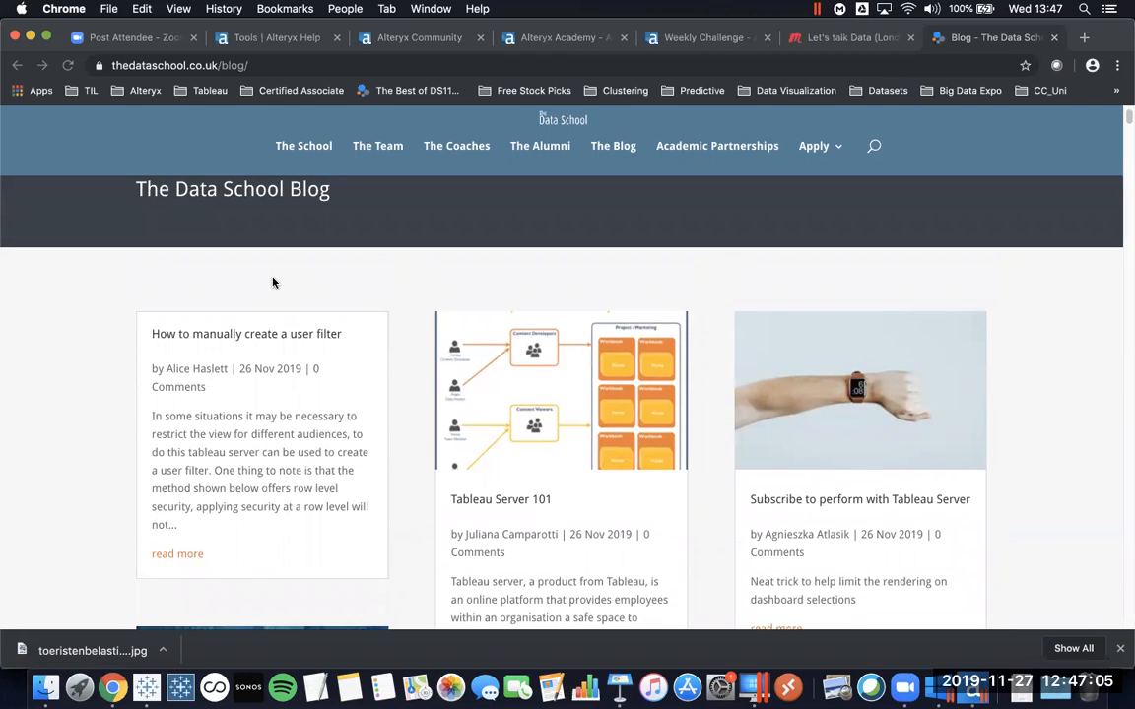
scroll(273, 283, "up", 2)
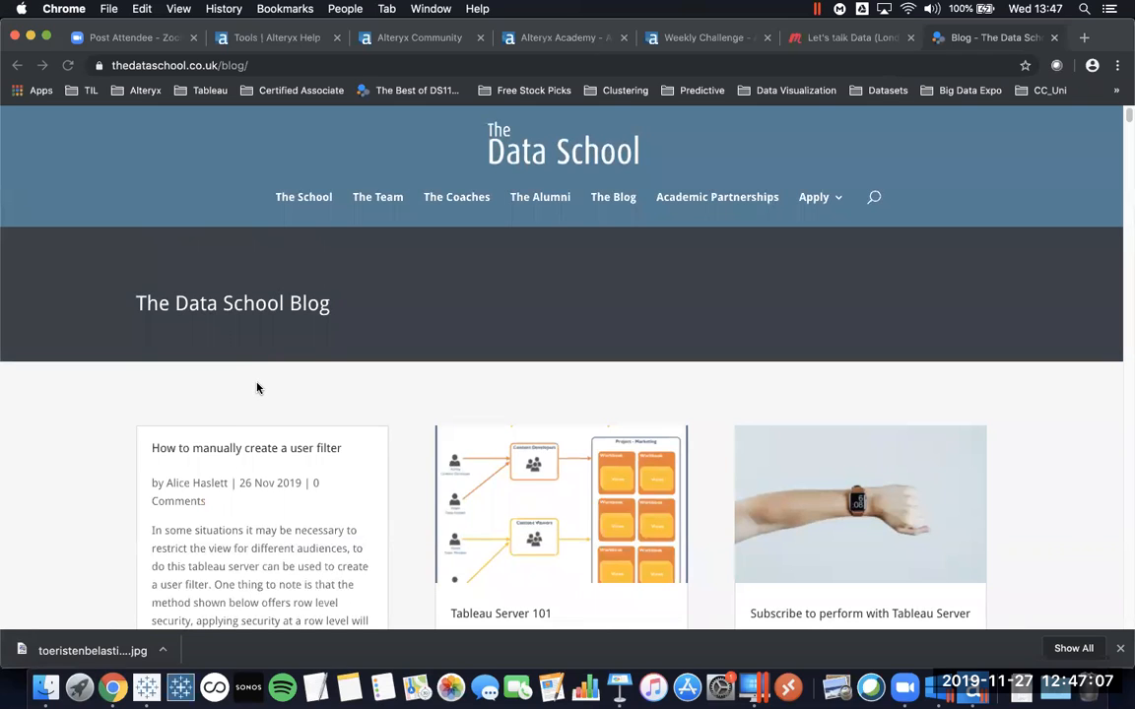
Show the Let's talk Data group page on Meetup and copy its web address.
left_click(825, 39)
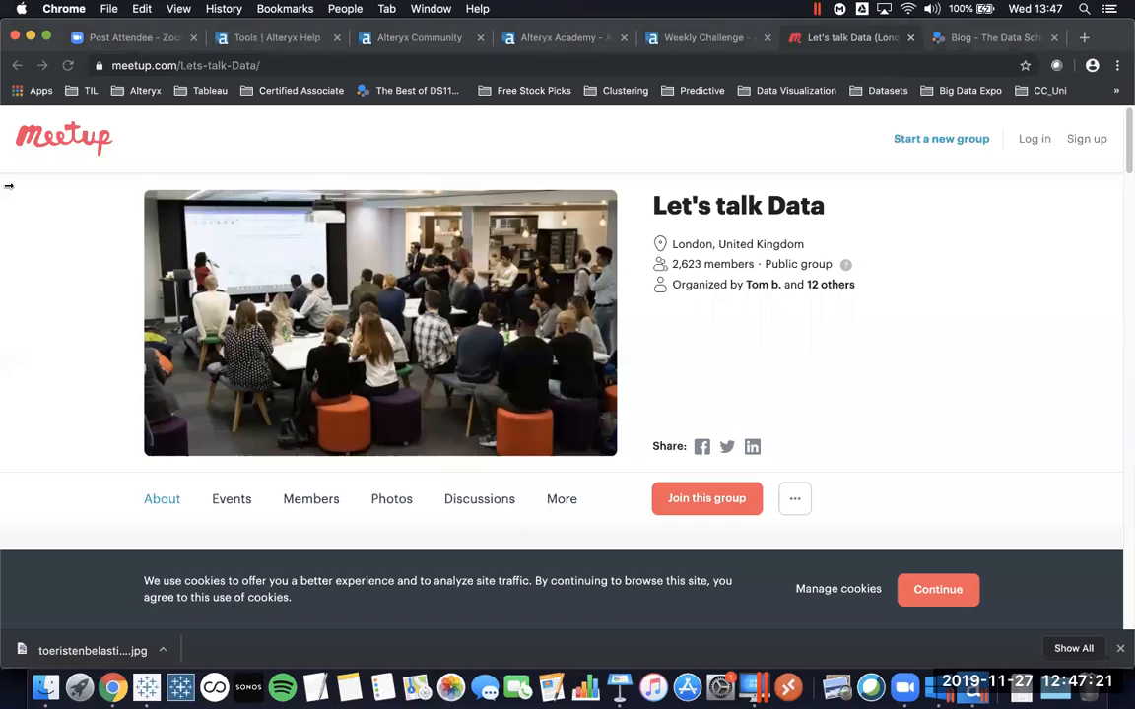
left_click(279, 66)
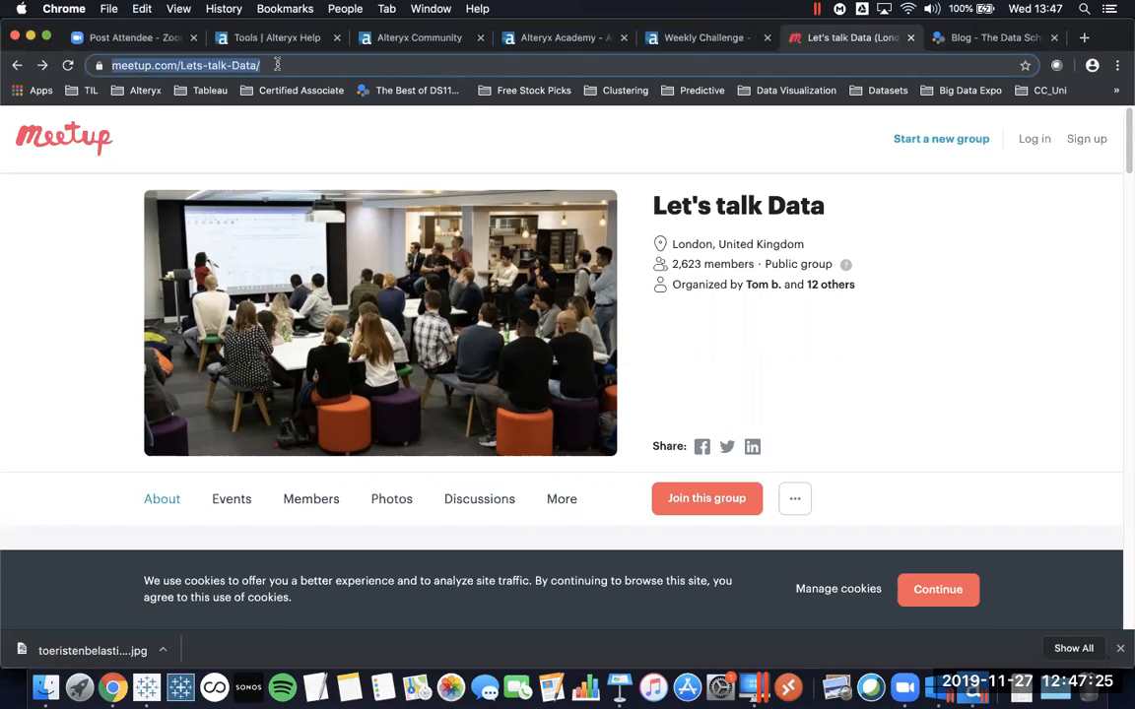
key("super+c")
left_click(567, 444)
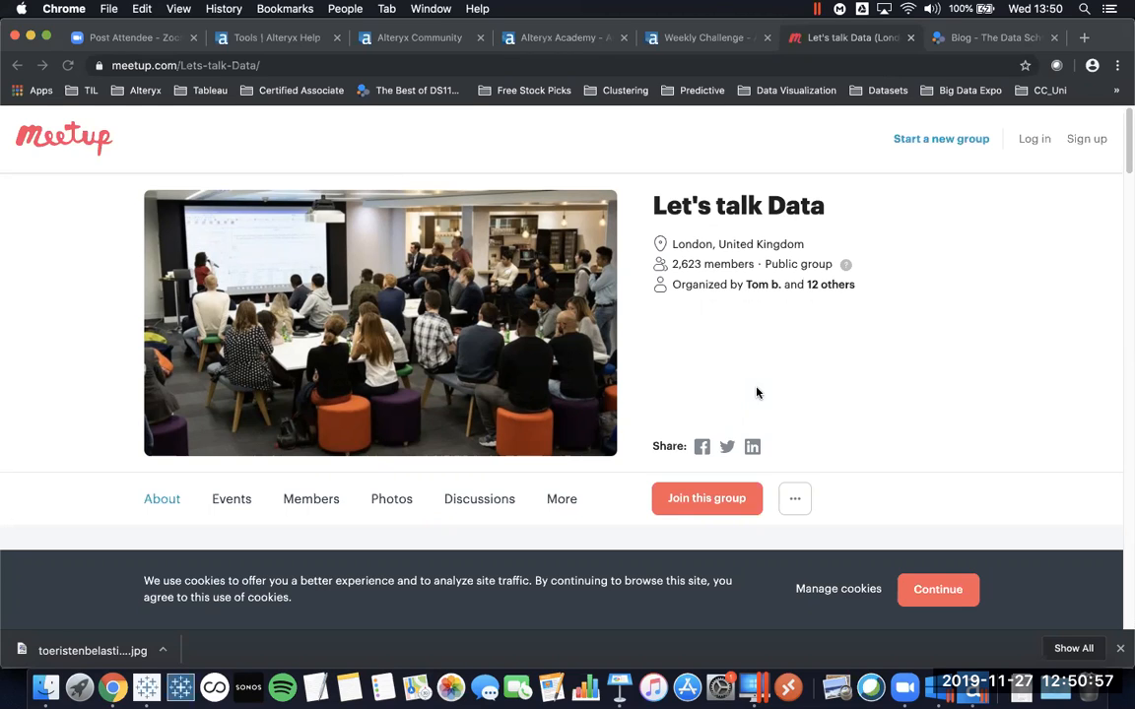
left_click(502, 9)
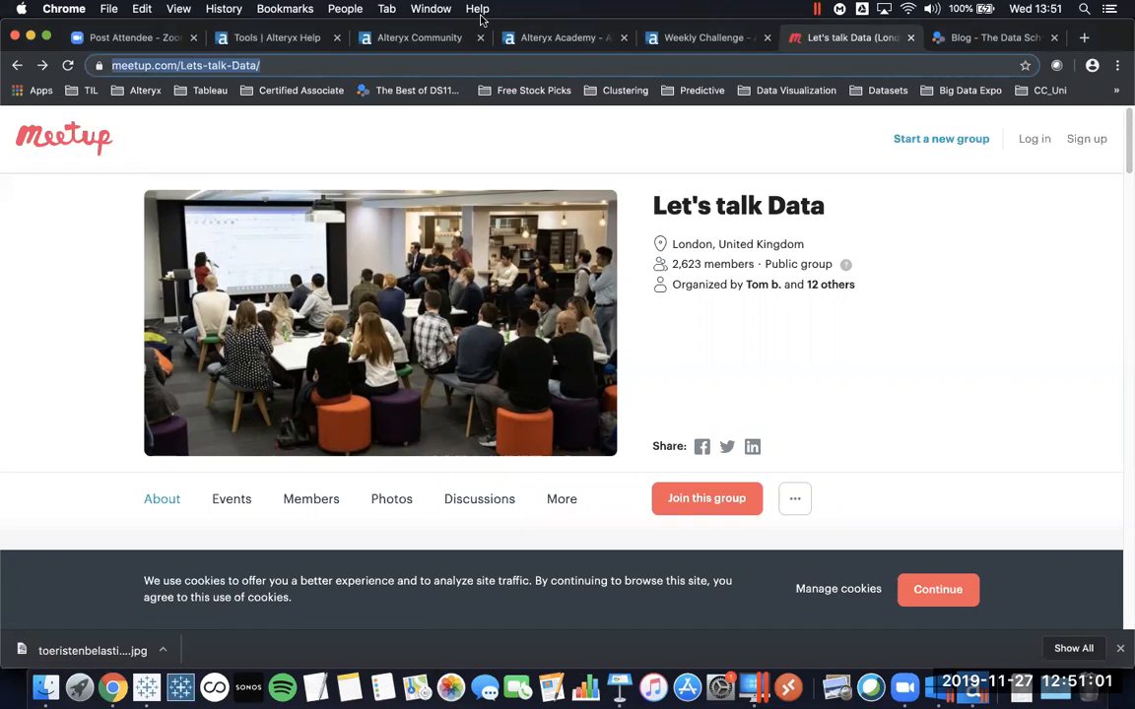